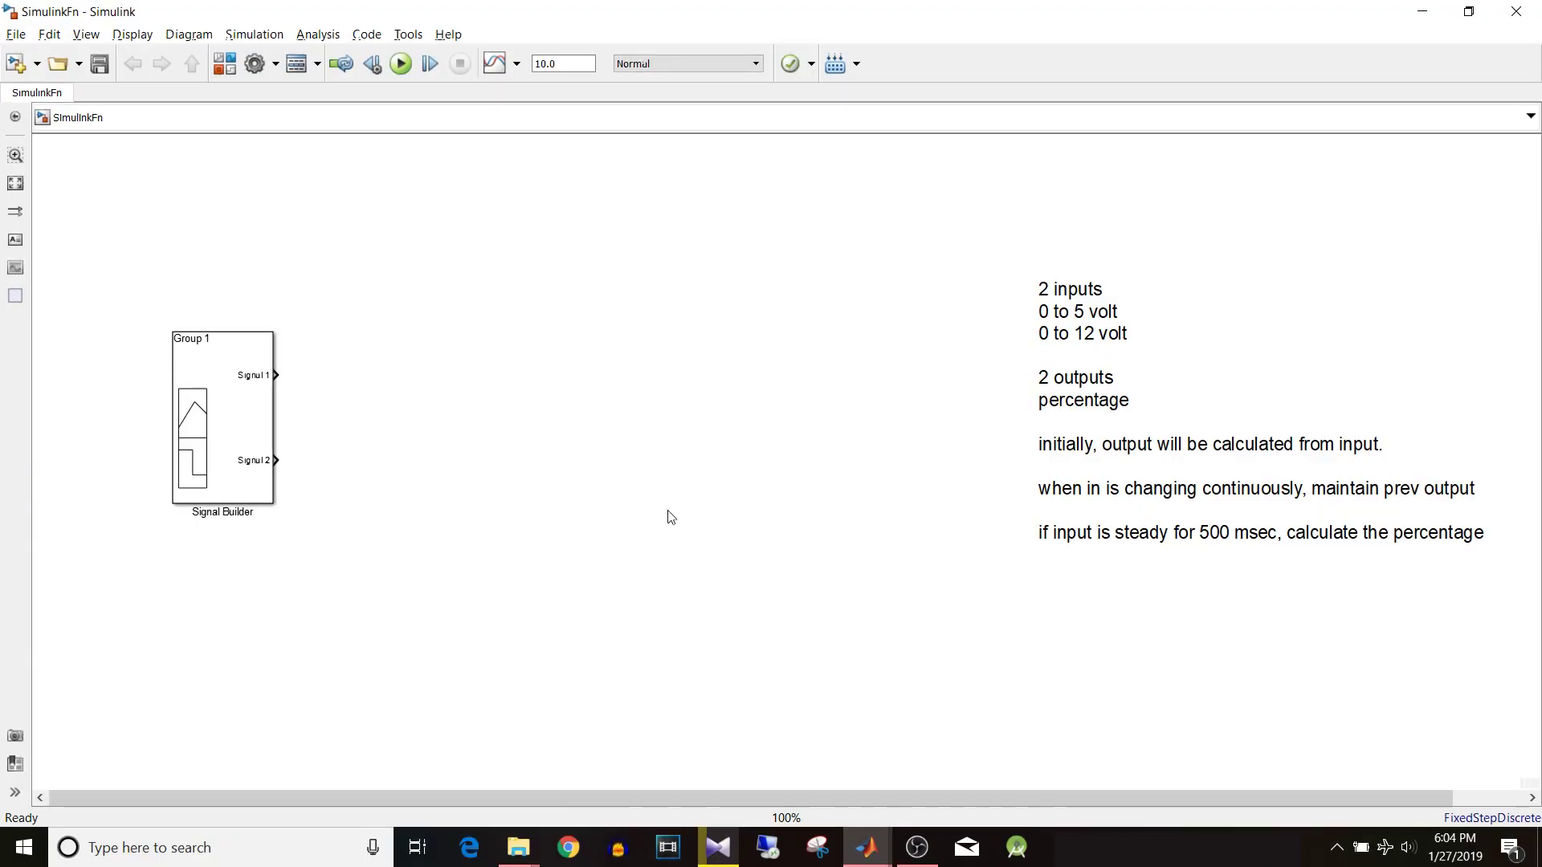
Read through the requirements note describing the two voltage inputs, the percentage outputs and the 500 msec steady-input rule.
{"action": "left_click", "coordinate": [671, 518]}
{"action": "left_click", "coordinate": [1228, 424]}
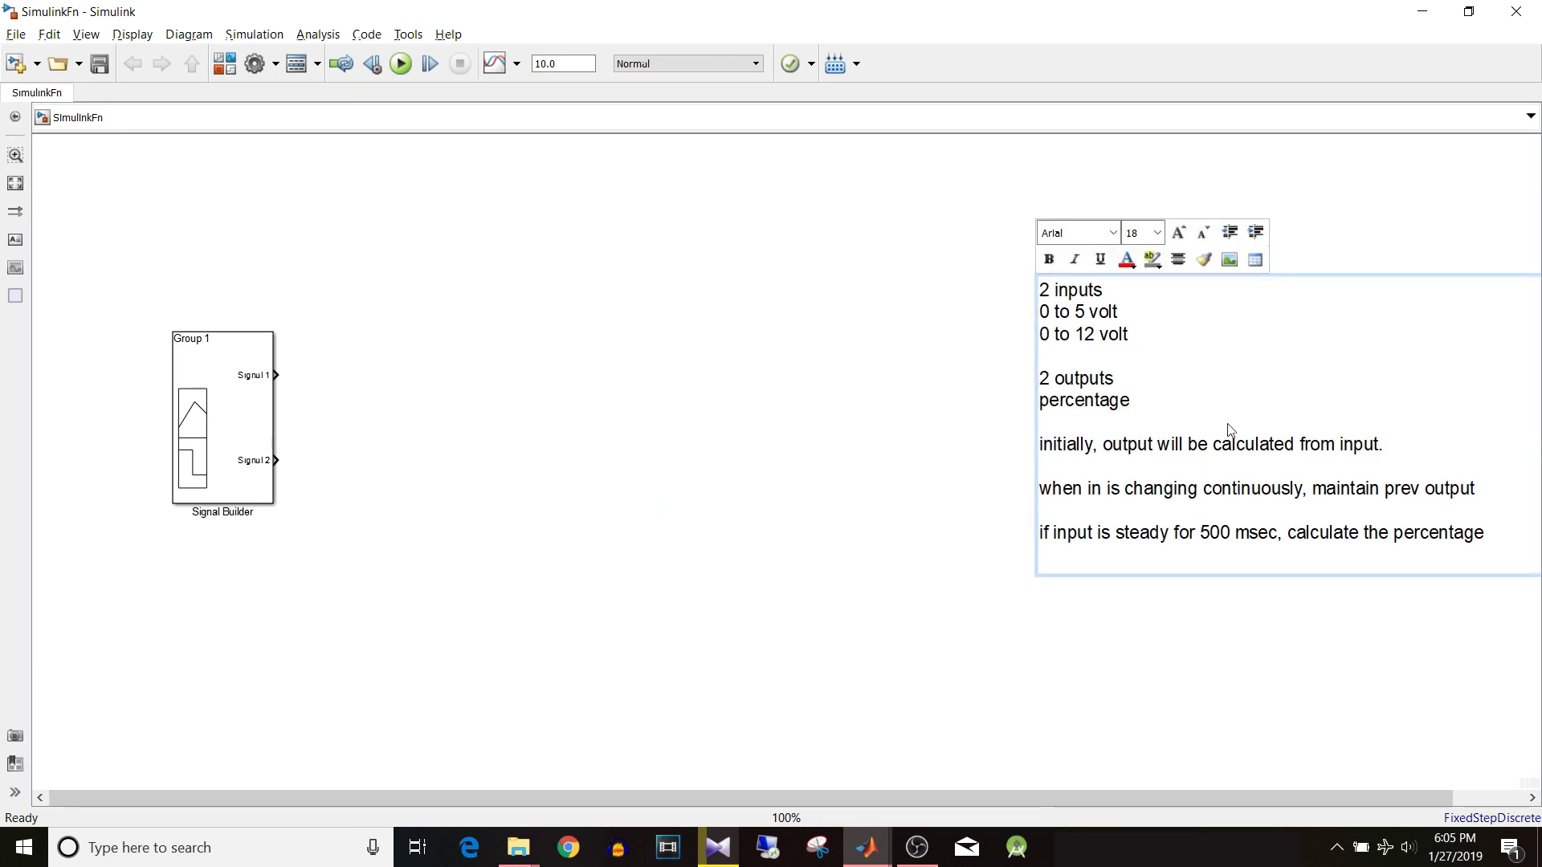
{"action": "left_click", "coordinate": [1077, 653]}
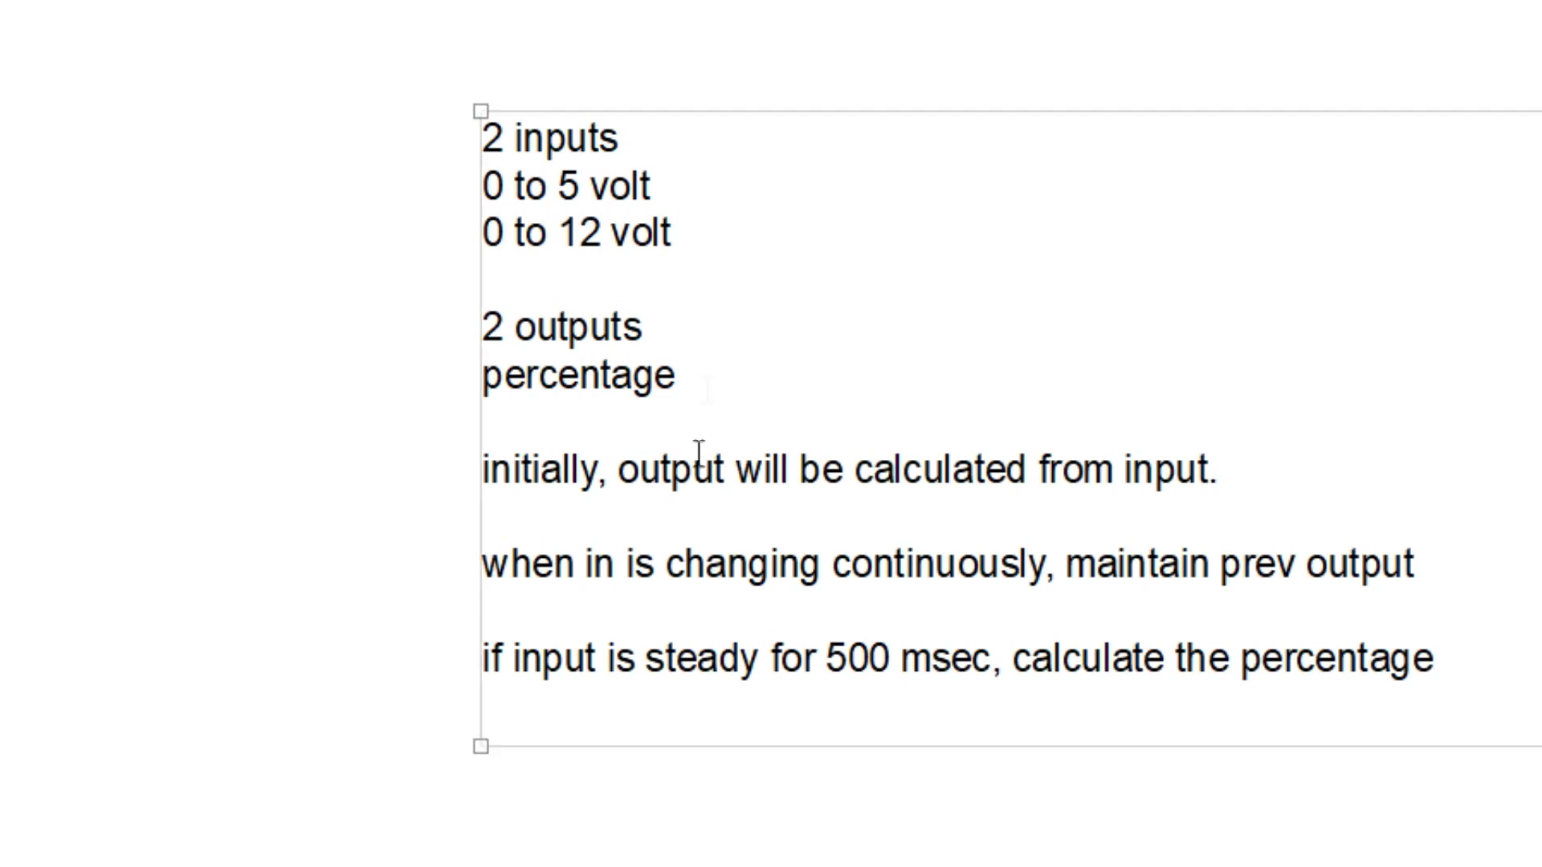
{"action": "left_click", "coordinate": [708, 176]}
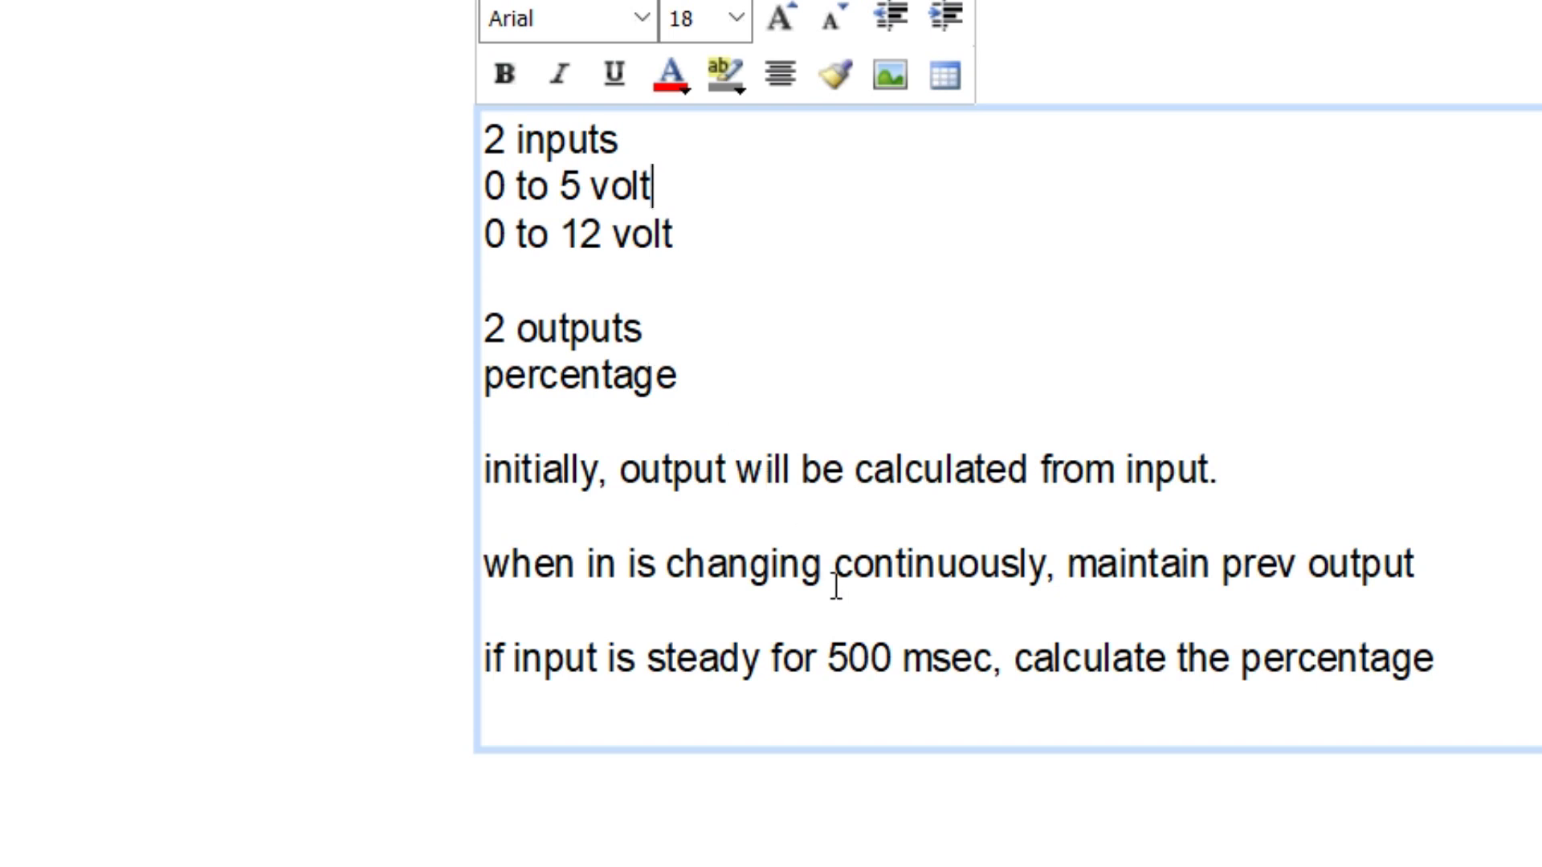
{"action": "left_click", "coordinate": [1436, 658]}
{"action": "key", "text": "Escape"}
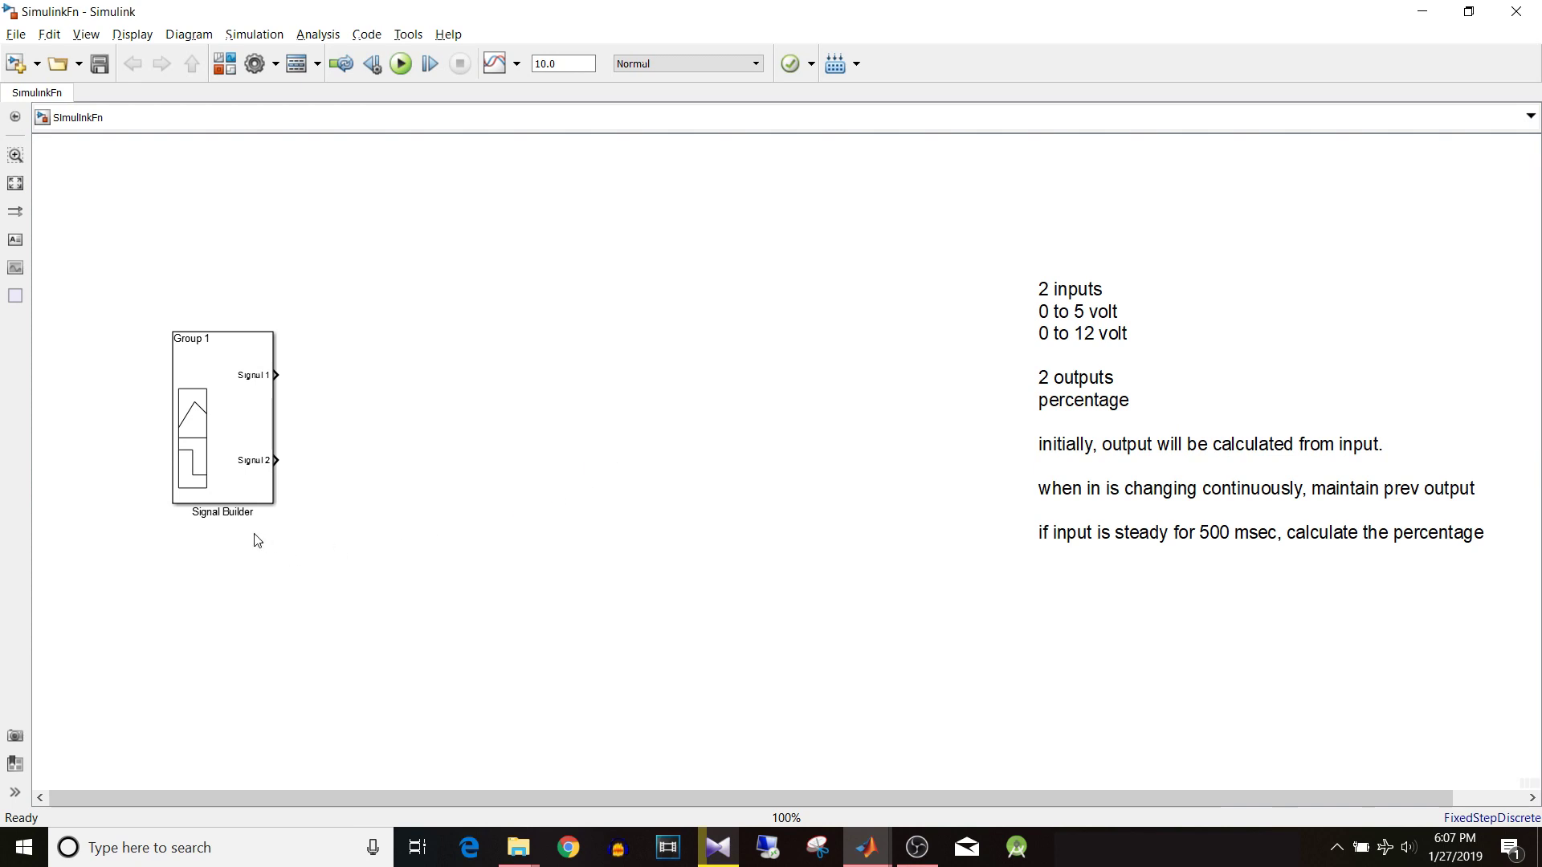
Open the Signal Builder block to show its input signals.
{"action": "left_click", "coordinate": [224, 415]}
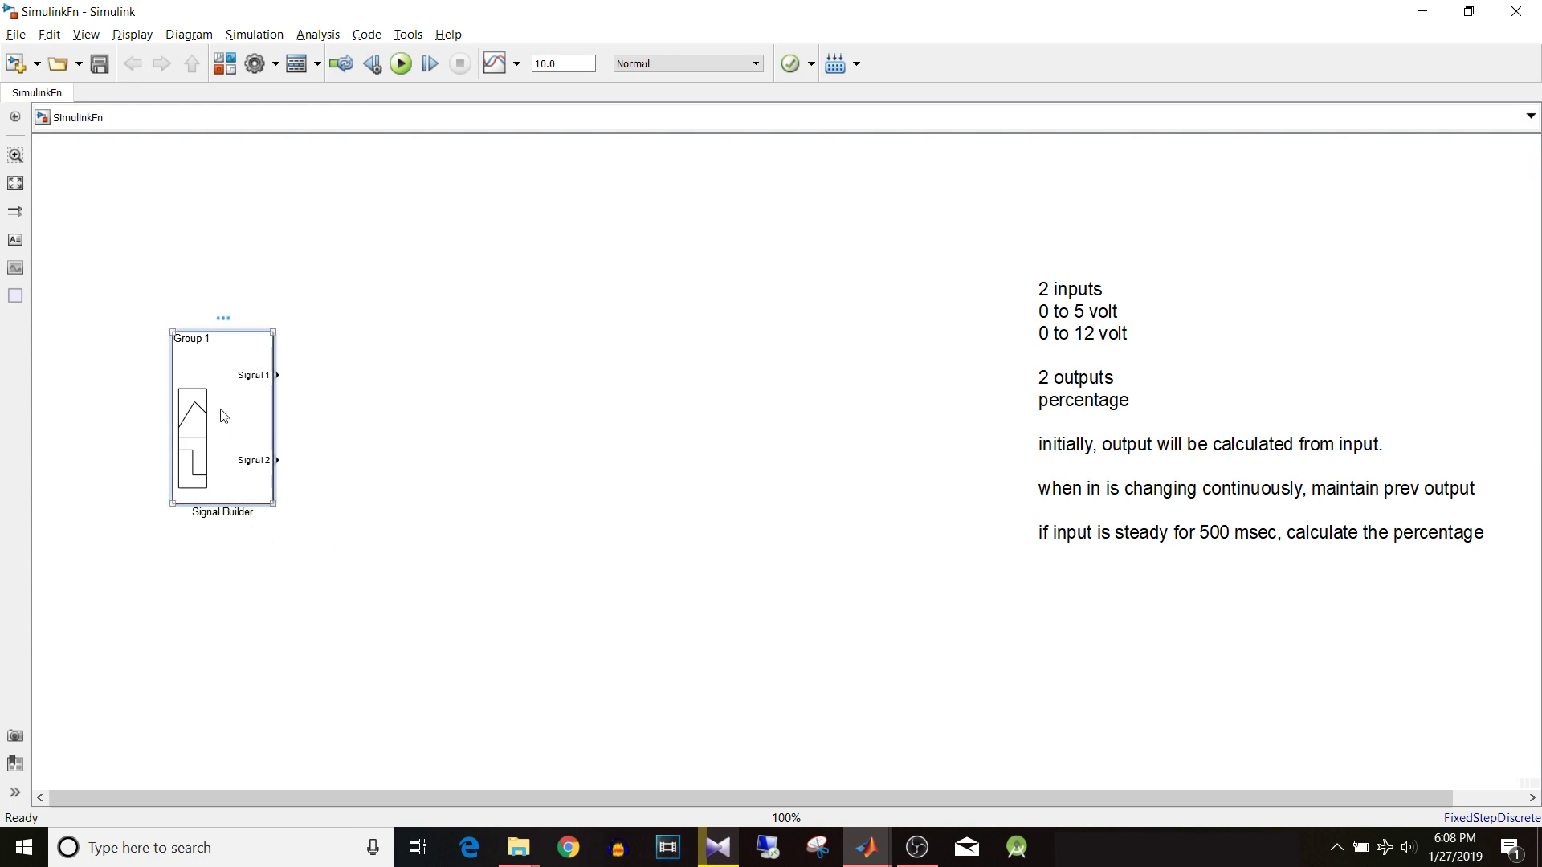
{"action": "double_click", "coordinate": [224, 415]}
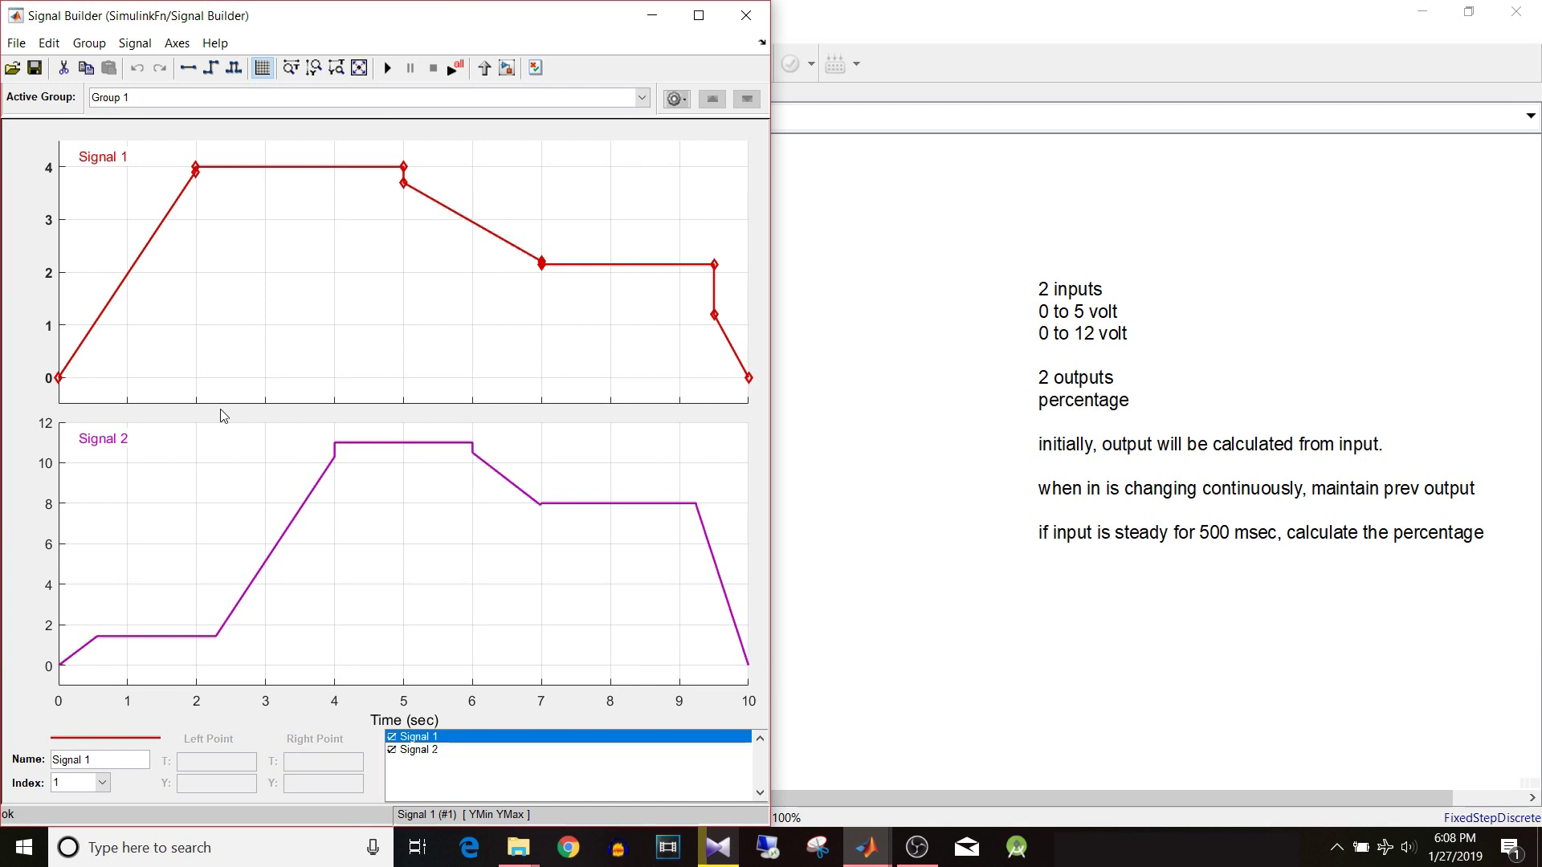
Add a new pulse signal to Group 1 in the Signal Builder.
{"action": "left_click", "coordinate": [135, 43]}
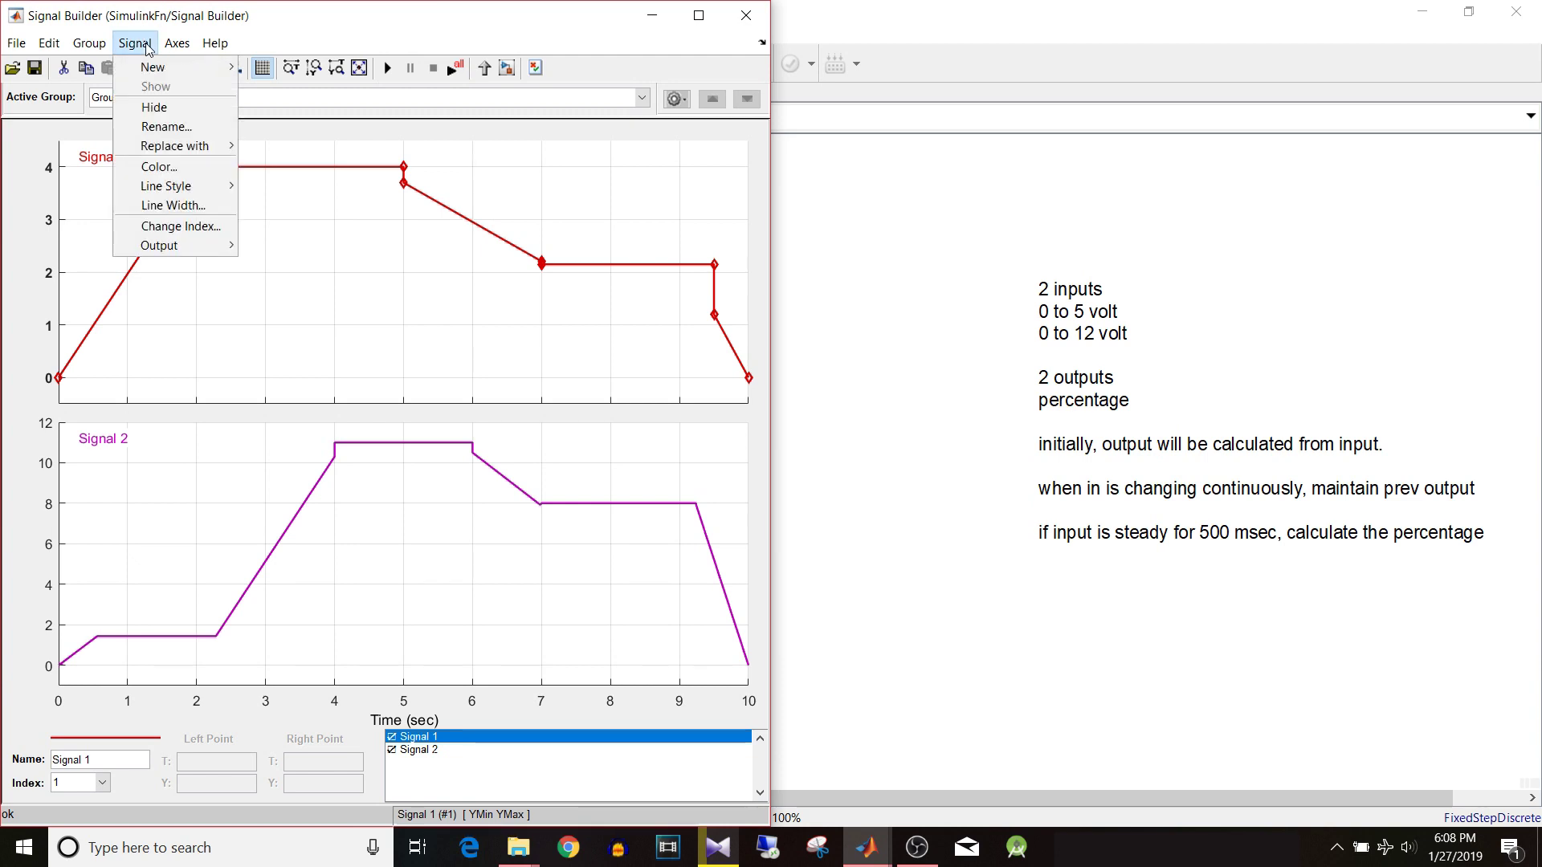
{"action": "mouse_move", "coordinate": [186, 69]}
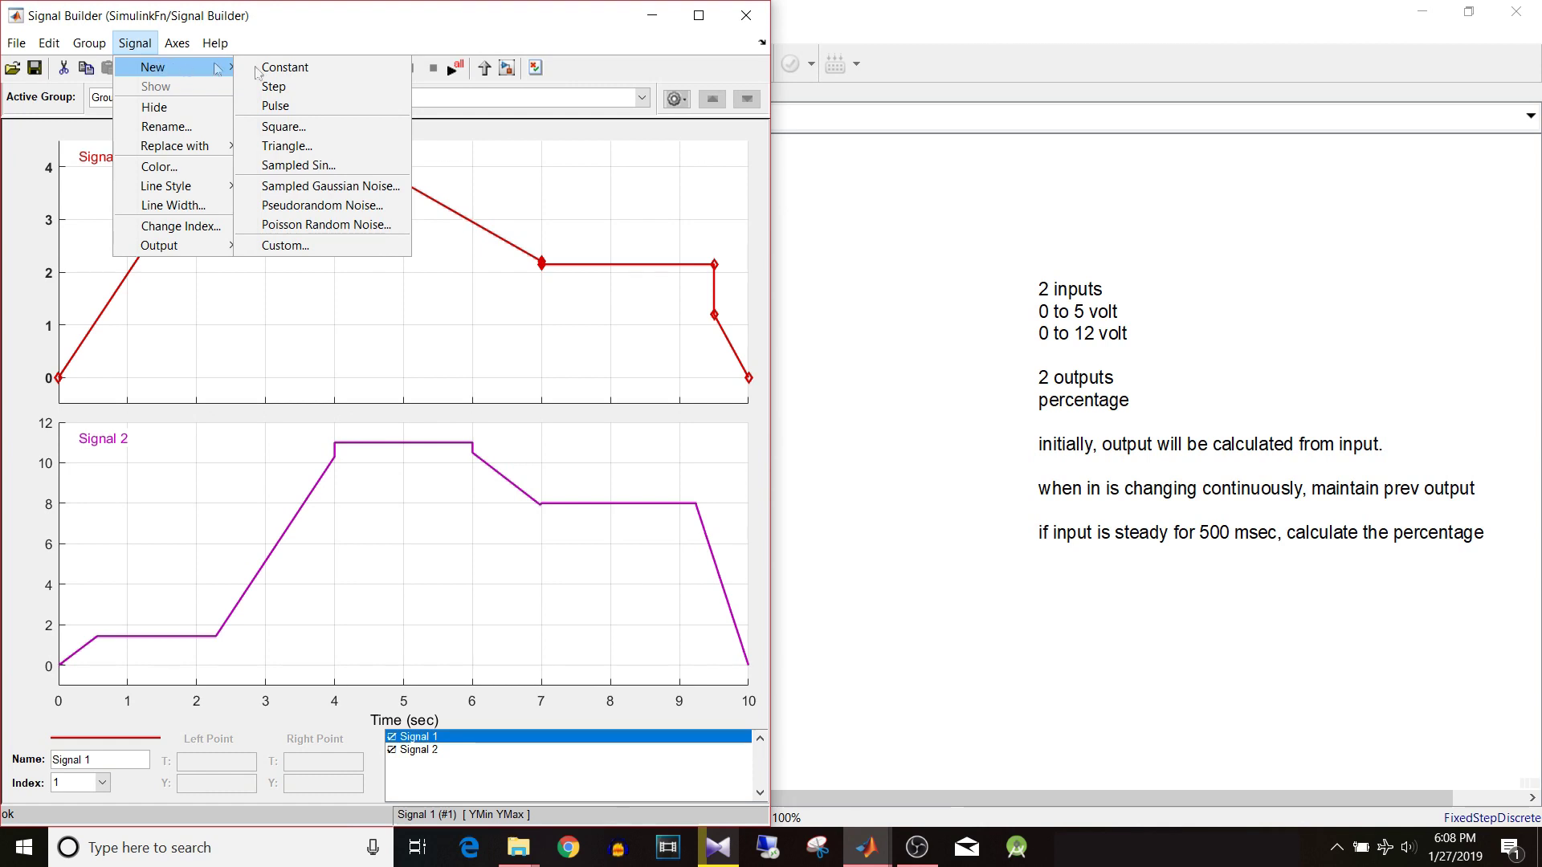
{"action": "left_click", "coordinate": [368, 108]}
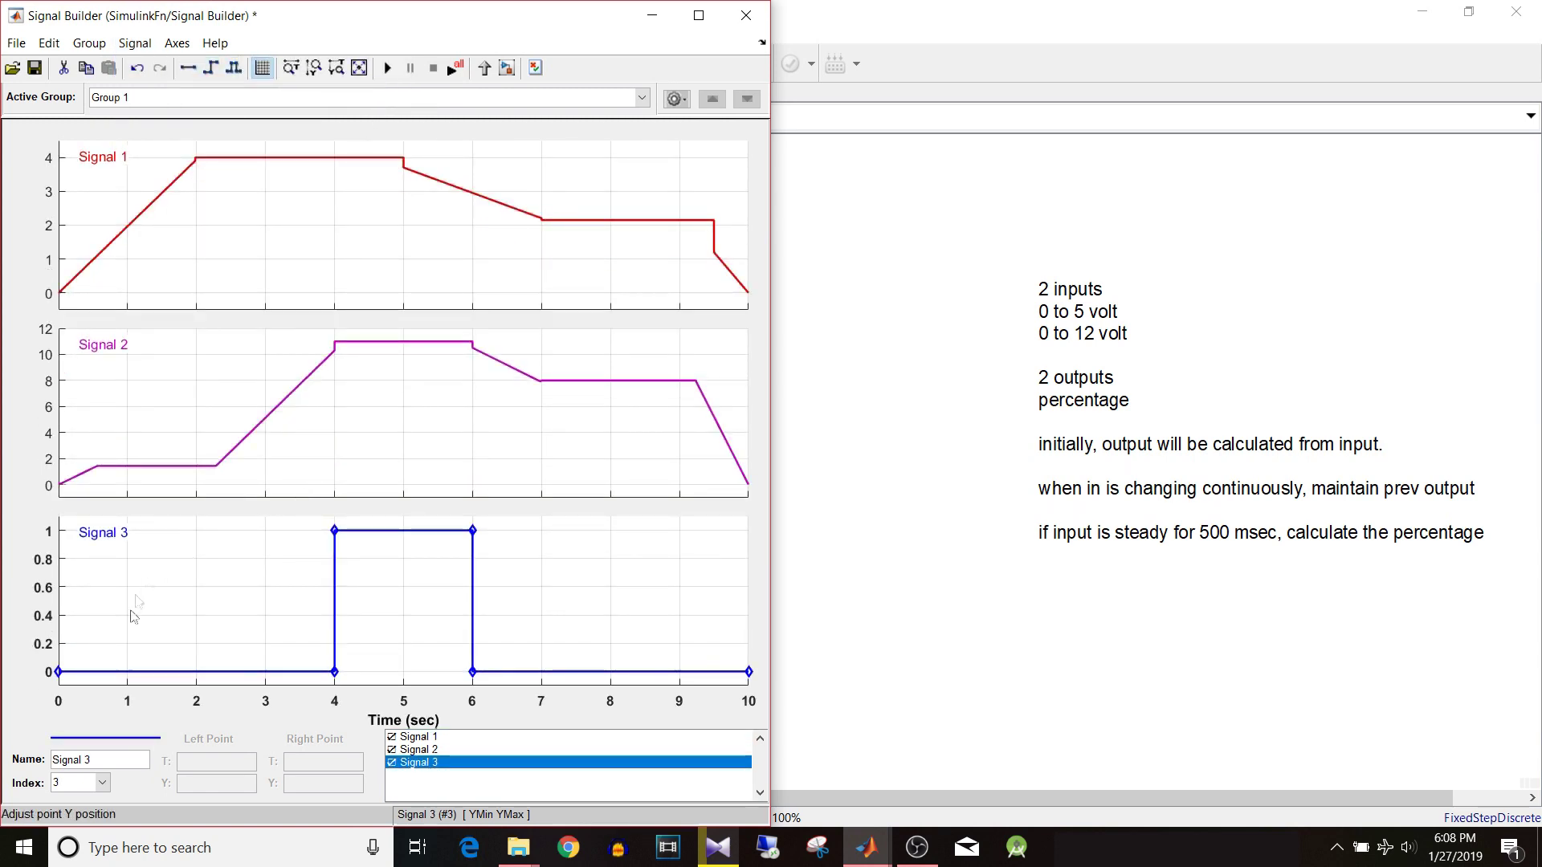
{"action": "left_click", "coordinate": [98, 760]}
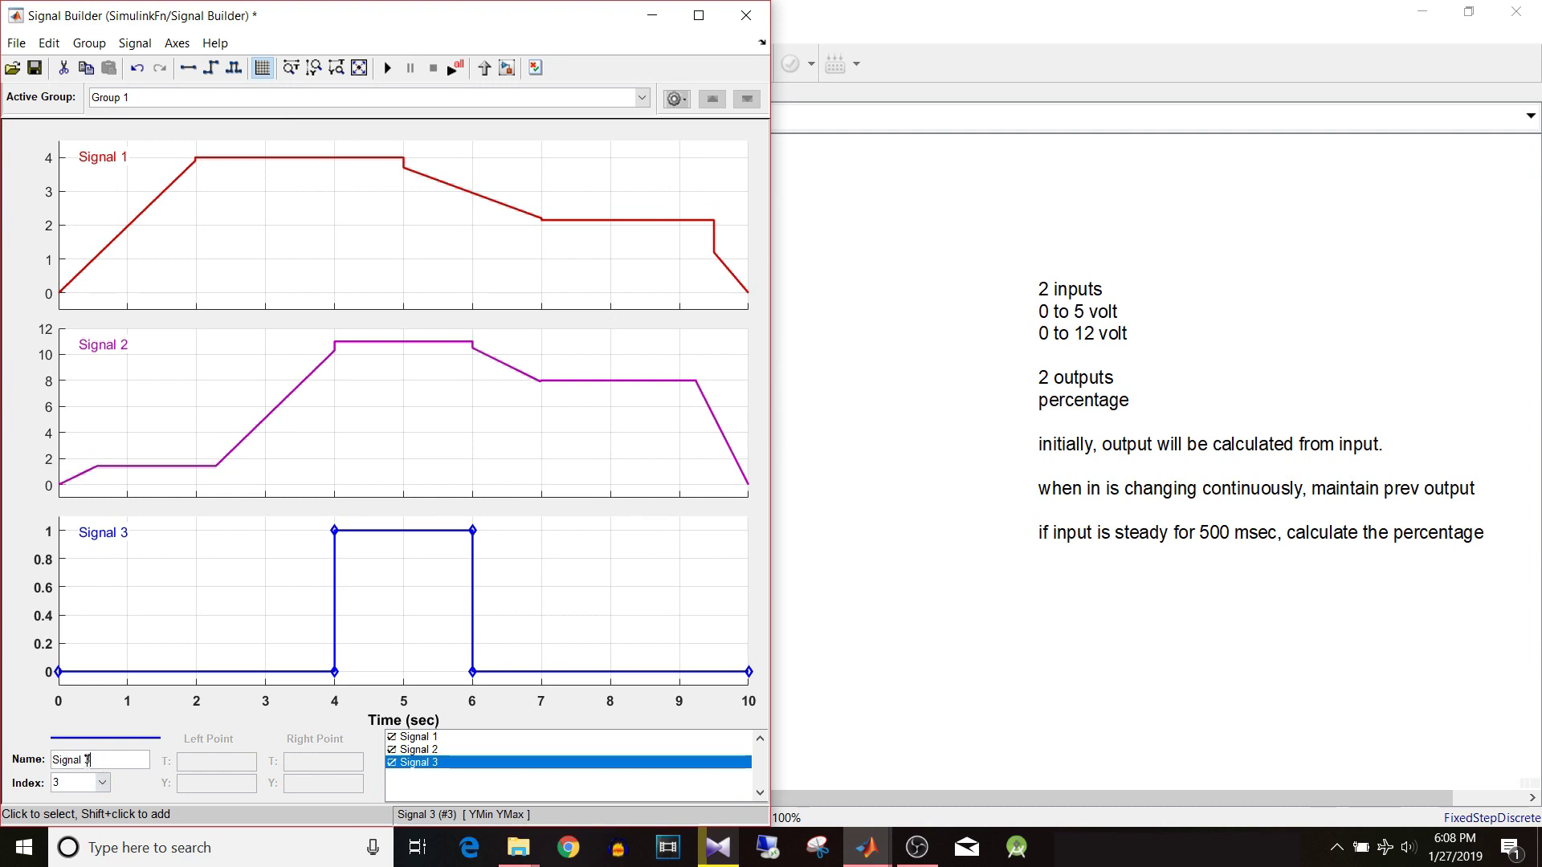
{"action": "left_click", "coordinate": [394, 599]}
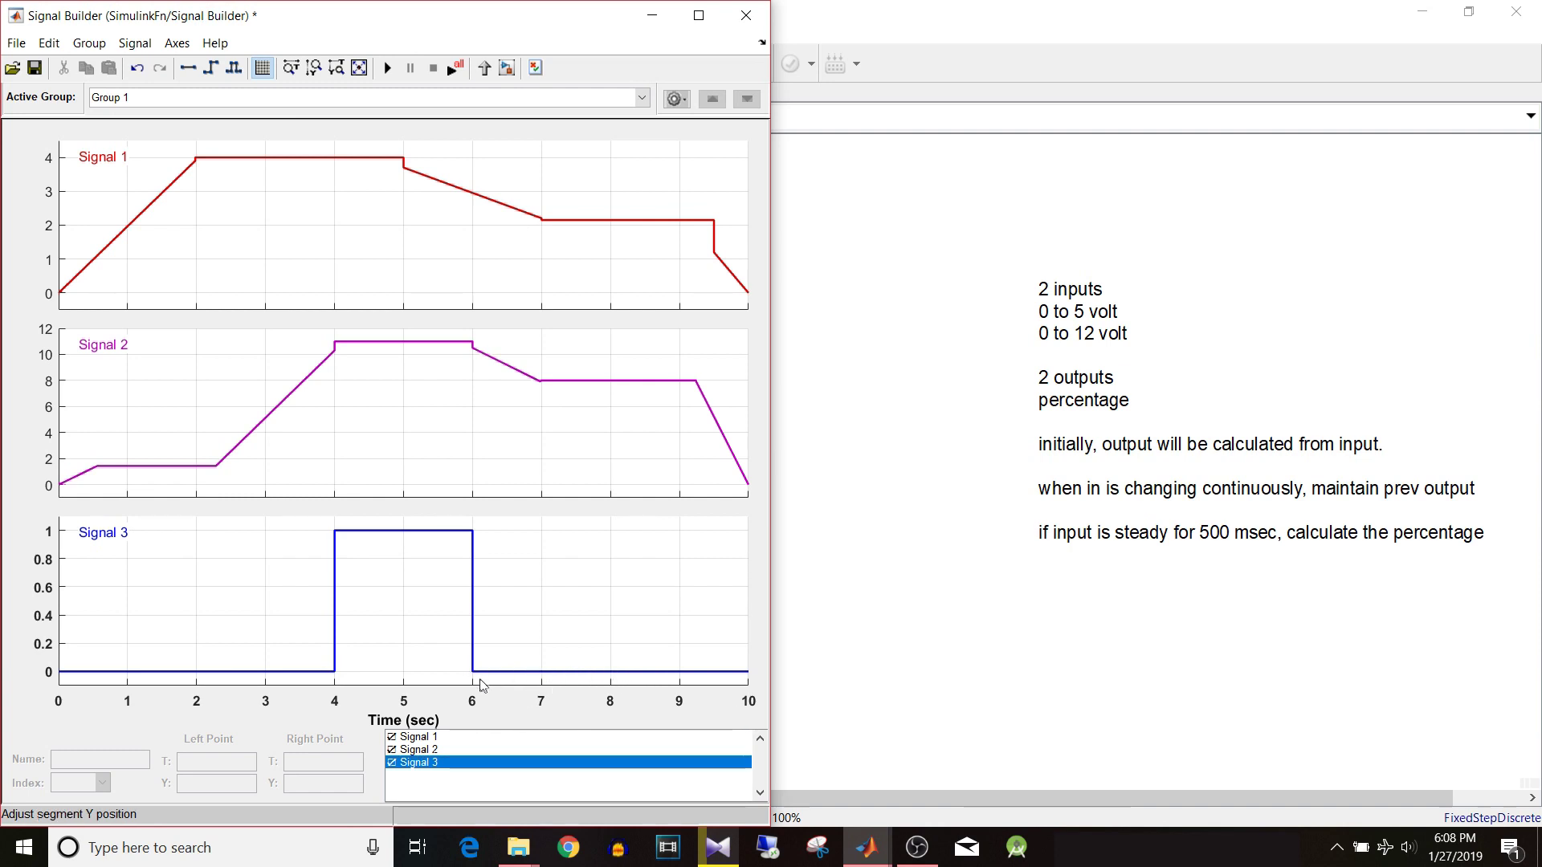
Insert a breakpoint at about 8 s on the zero-level line after Signal 3's pulse.
{"action": "left_click", "coordinate": [610, 671]}
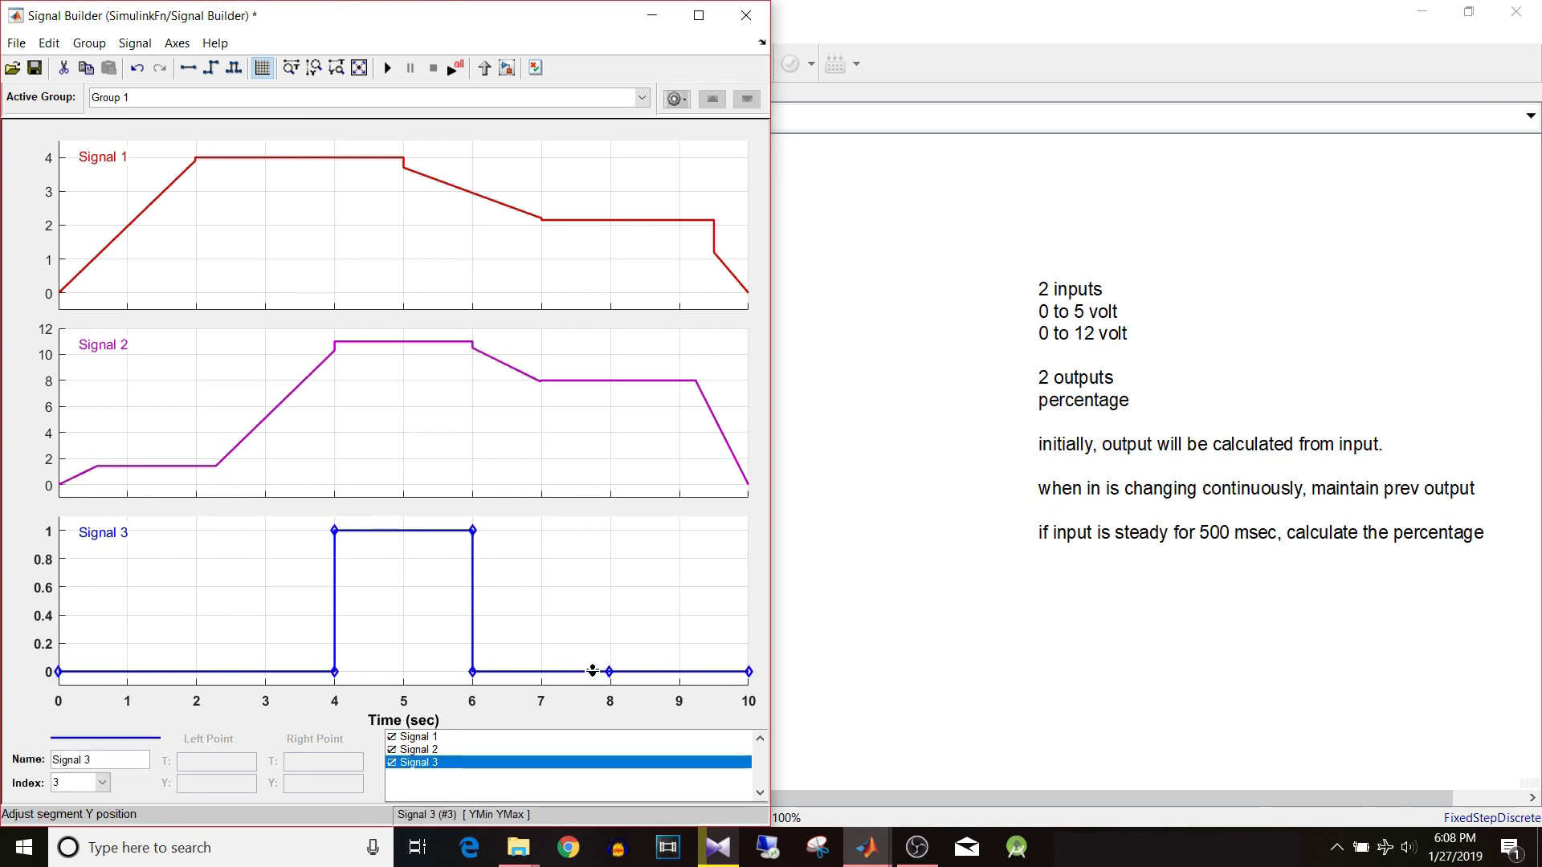
{"action": "left_click", "coordinate": [592, 671]}
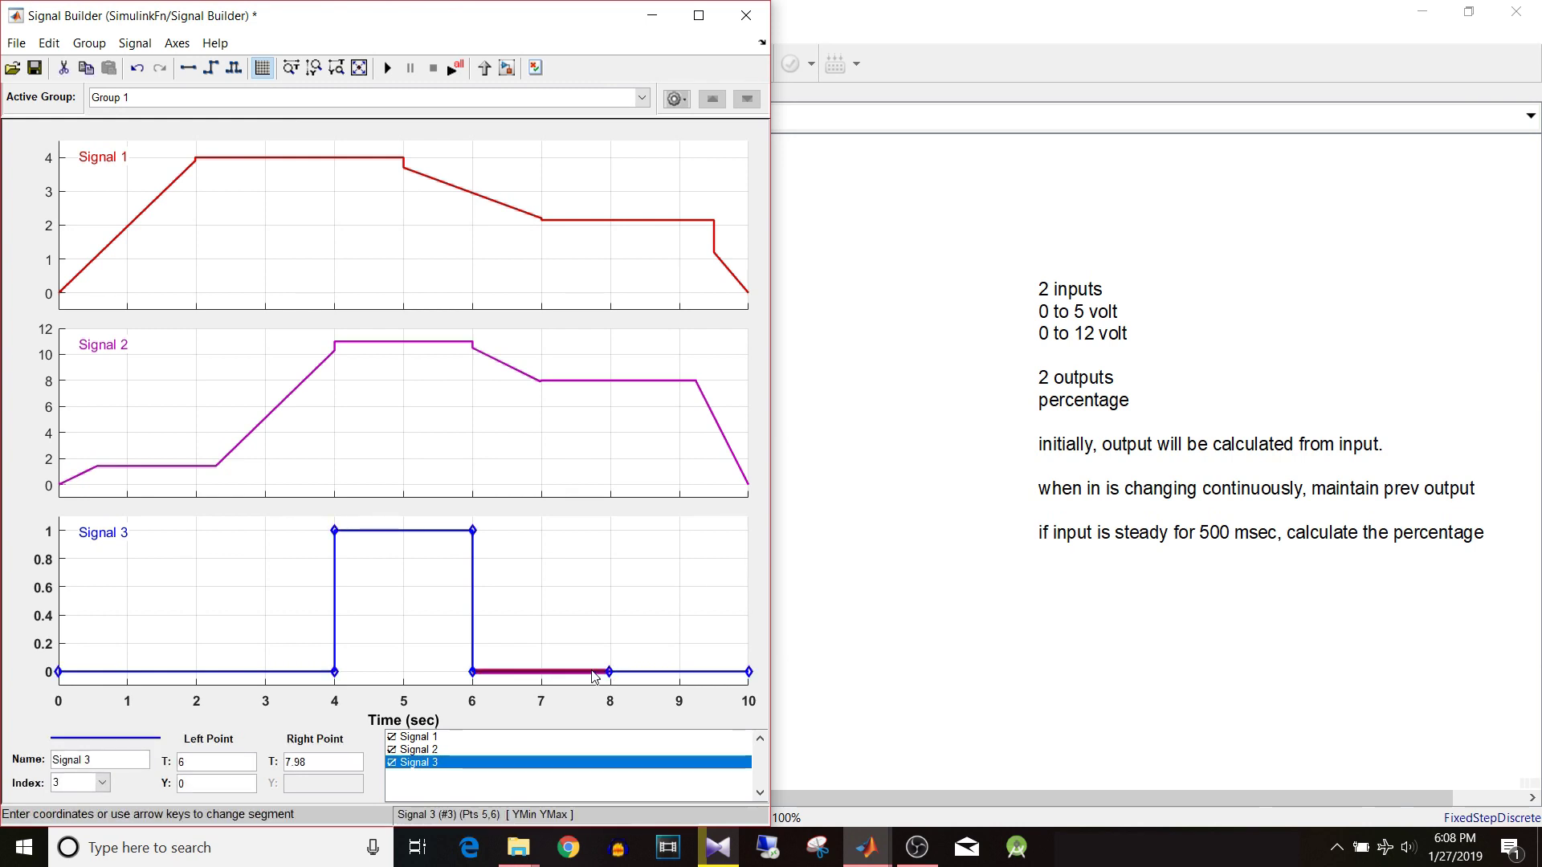
{"action": "left_click", "coordinate": [672, 624]}
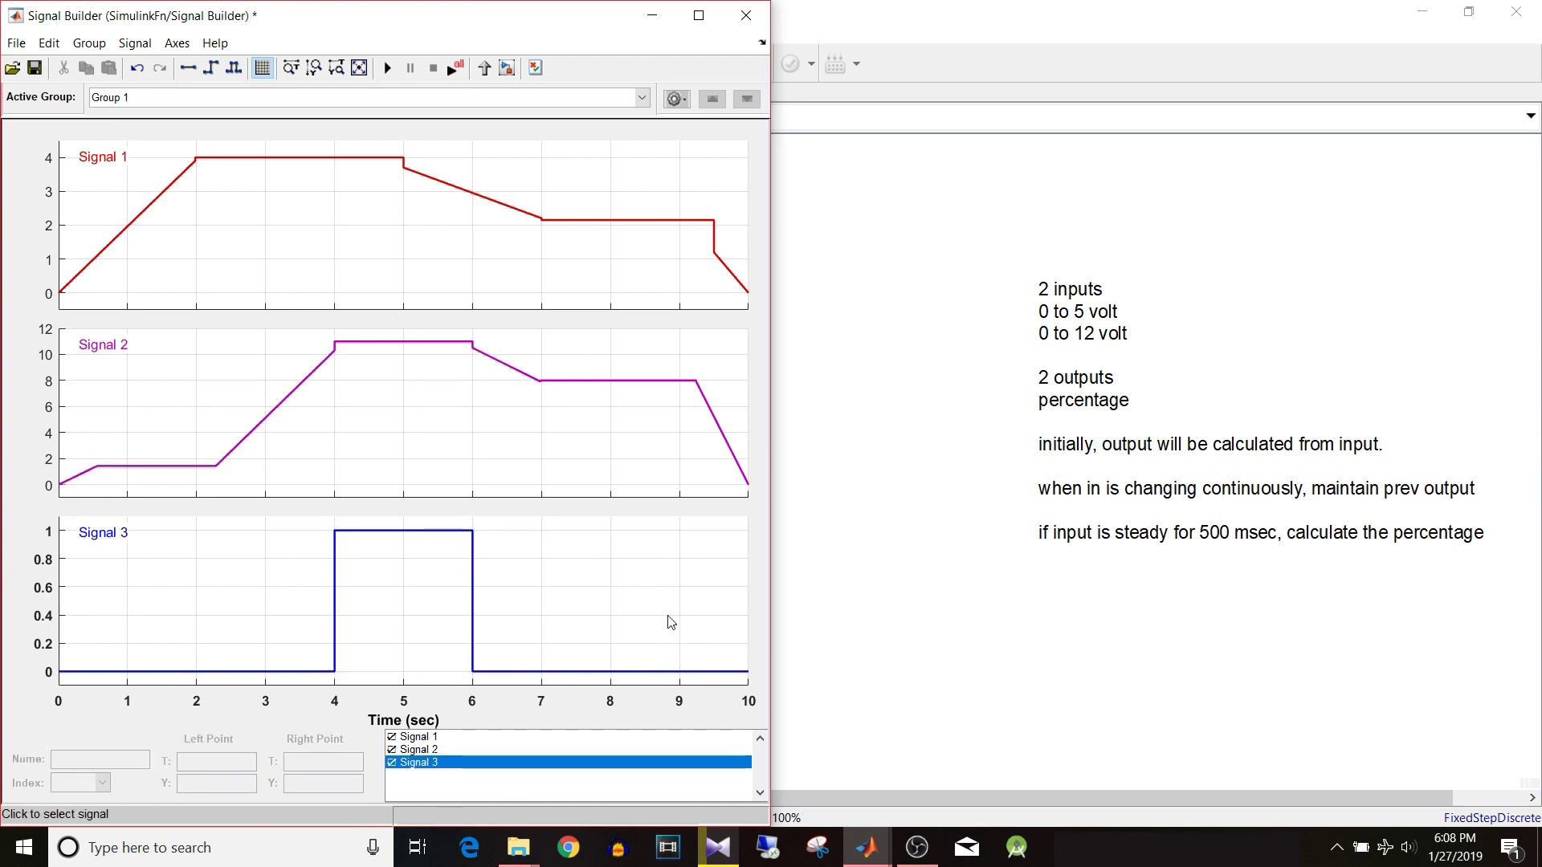
Raise Signal 3's segment between 6 s and about 8 s to a level of about 0.35.
{"action": "left_click", "coordinate": [615, 671]}
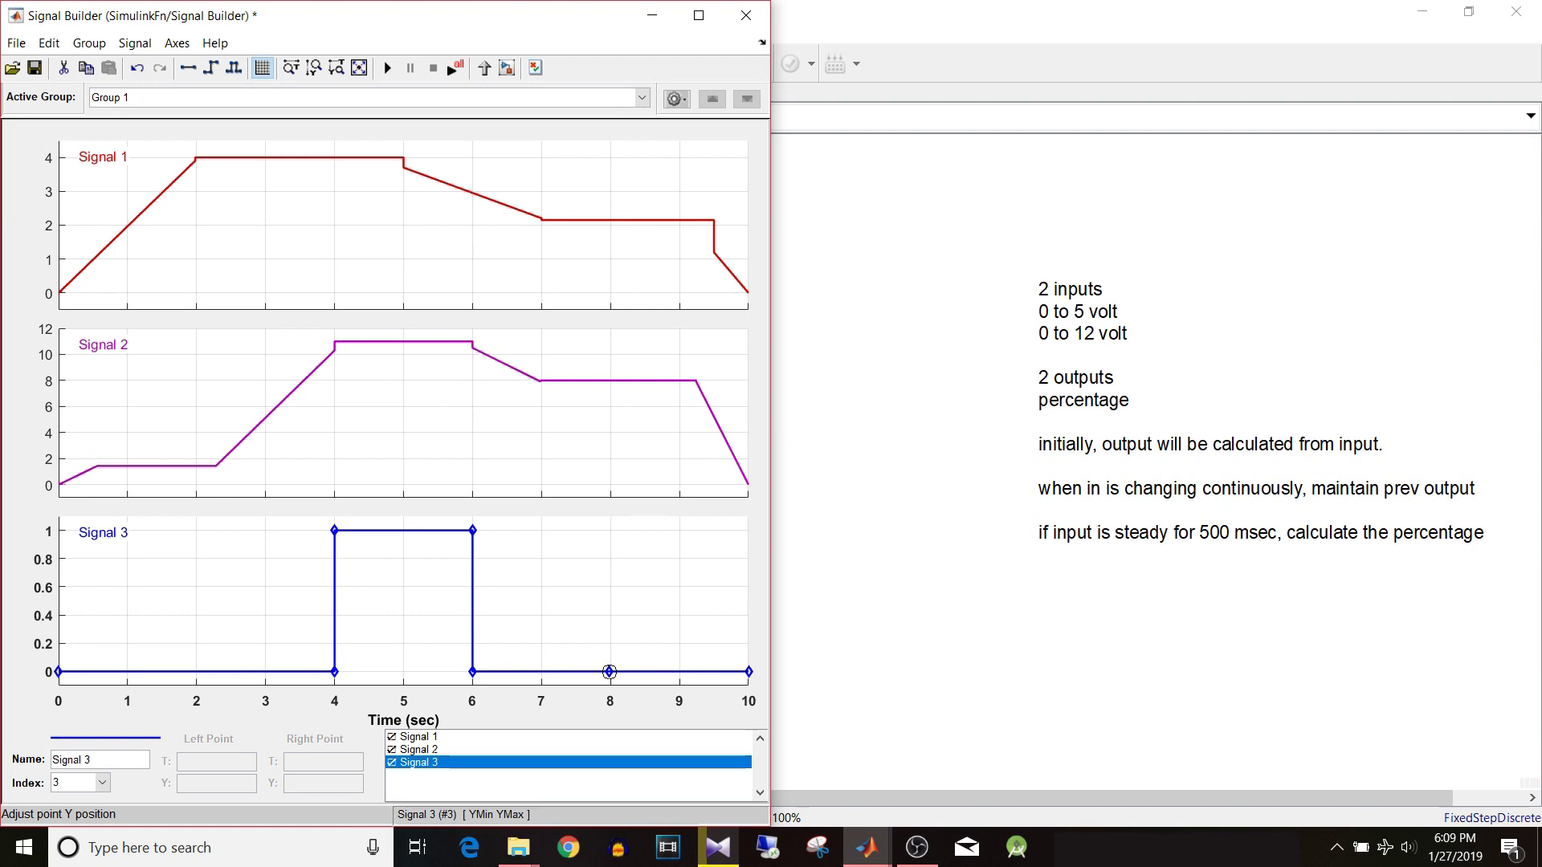
{"action": "left_click", "coordinate": [565, 675]}
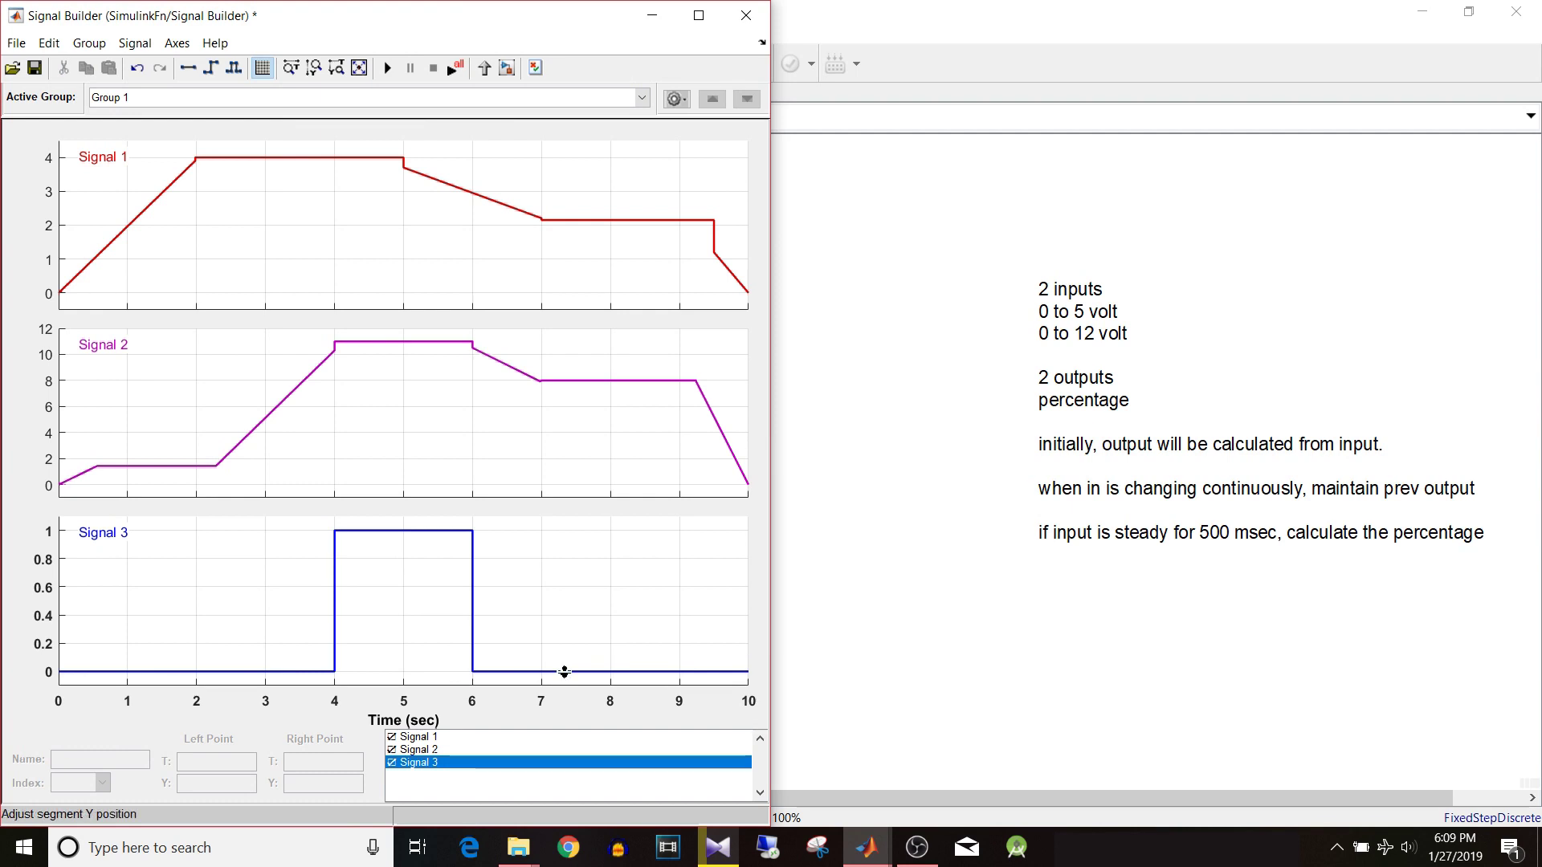
{"action": "left_click", "coordinate": [565, 671]}
{"action": "left_click", "coordinate": [565, 673]}
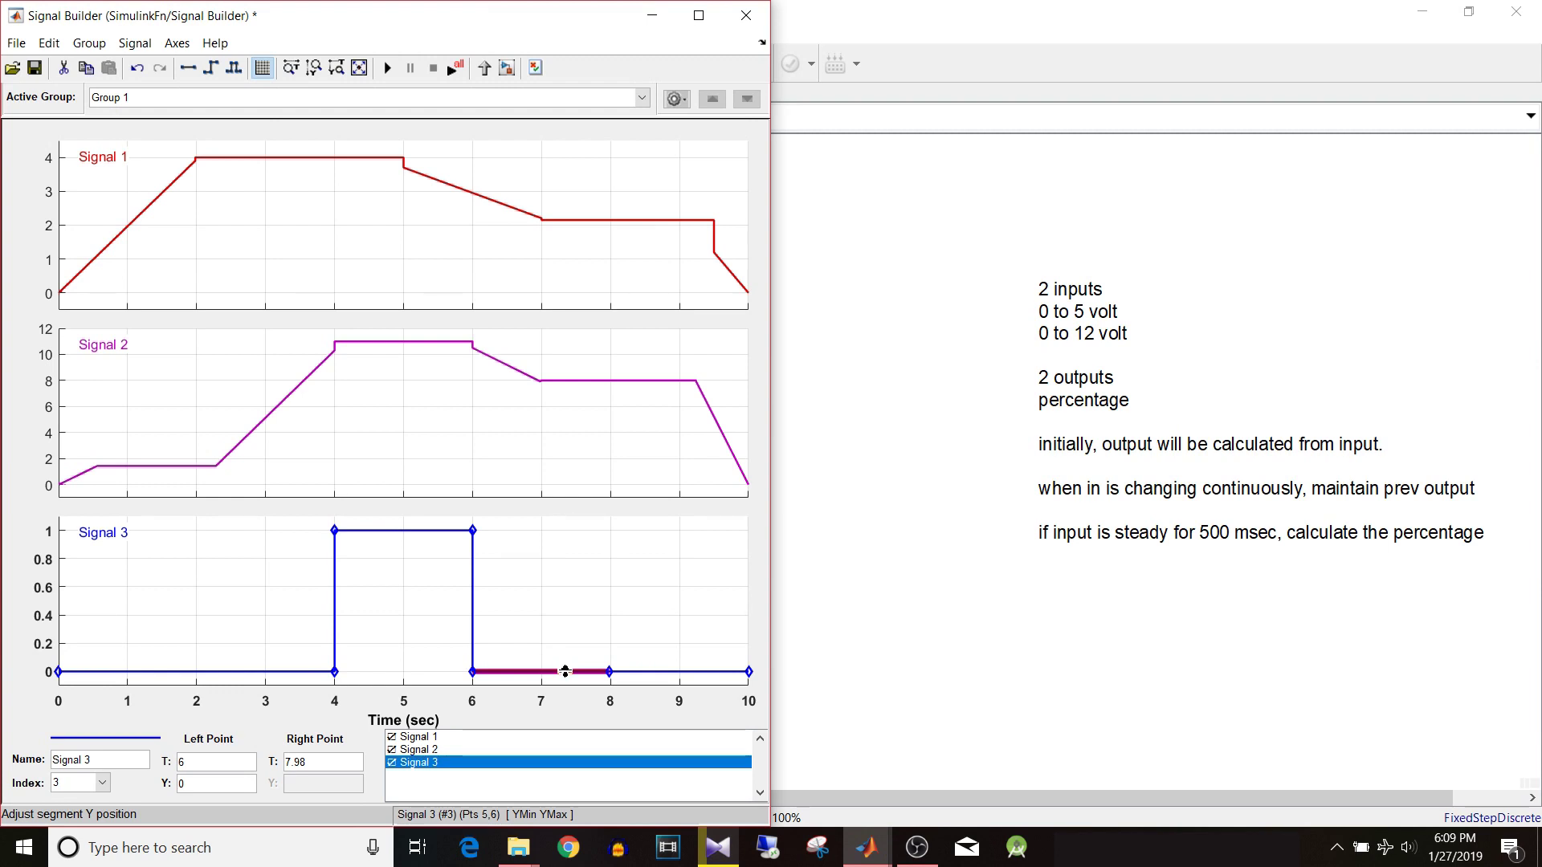
{"action": "left_click_drag", "start_coordinate": [565, 671], "coordinate": [567, 621]}
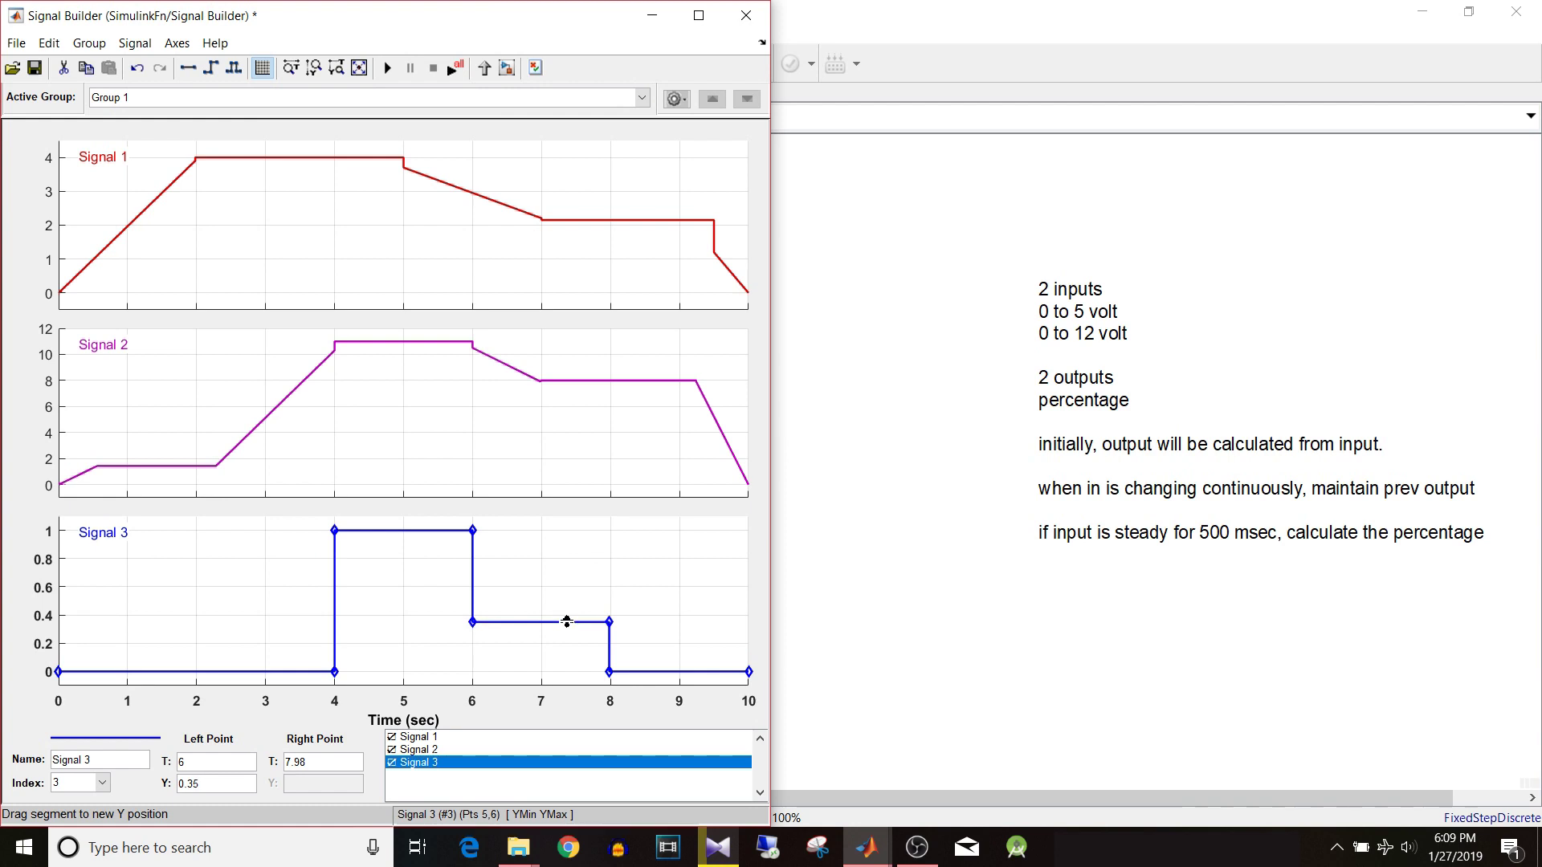
{"action": "left_click", "coordinate": [567, 634]}
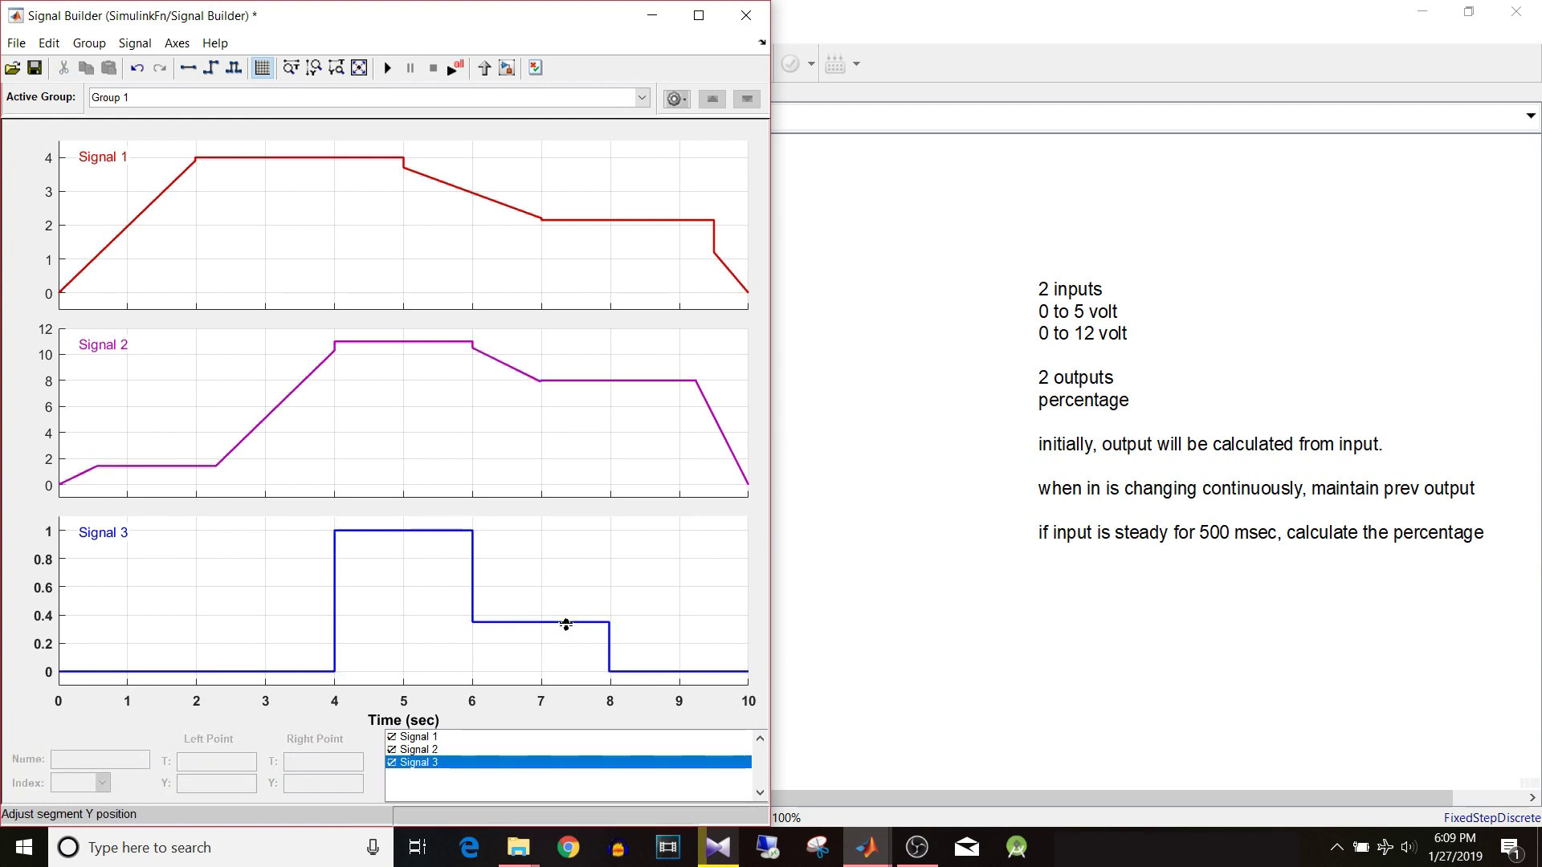
Set the Y value of Signal 3's raised segment after the pulse to 0.6.
{"action": "left_click", "coordinate": [566, 624]}
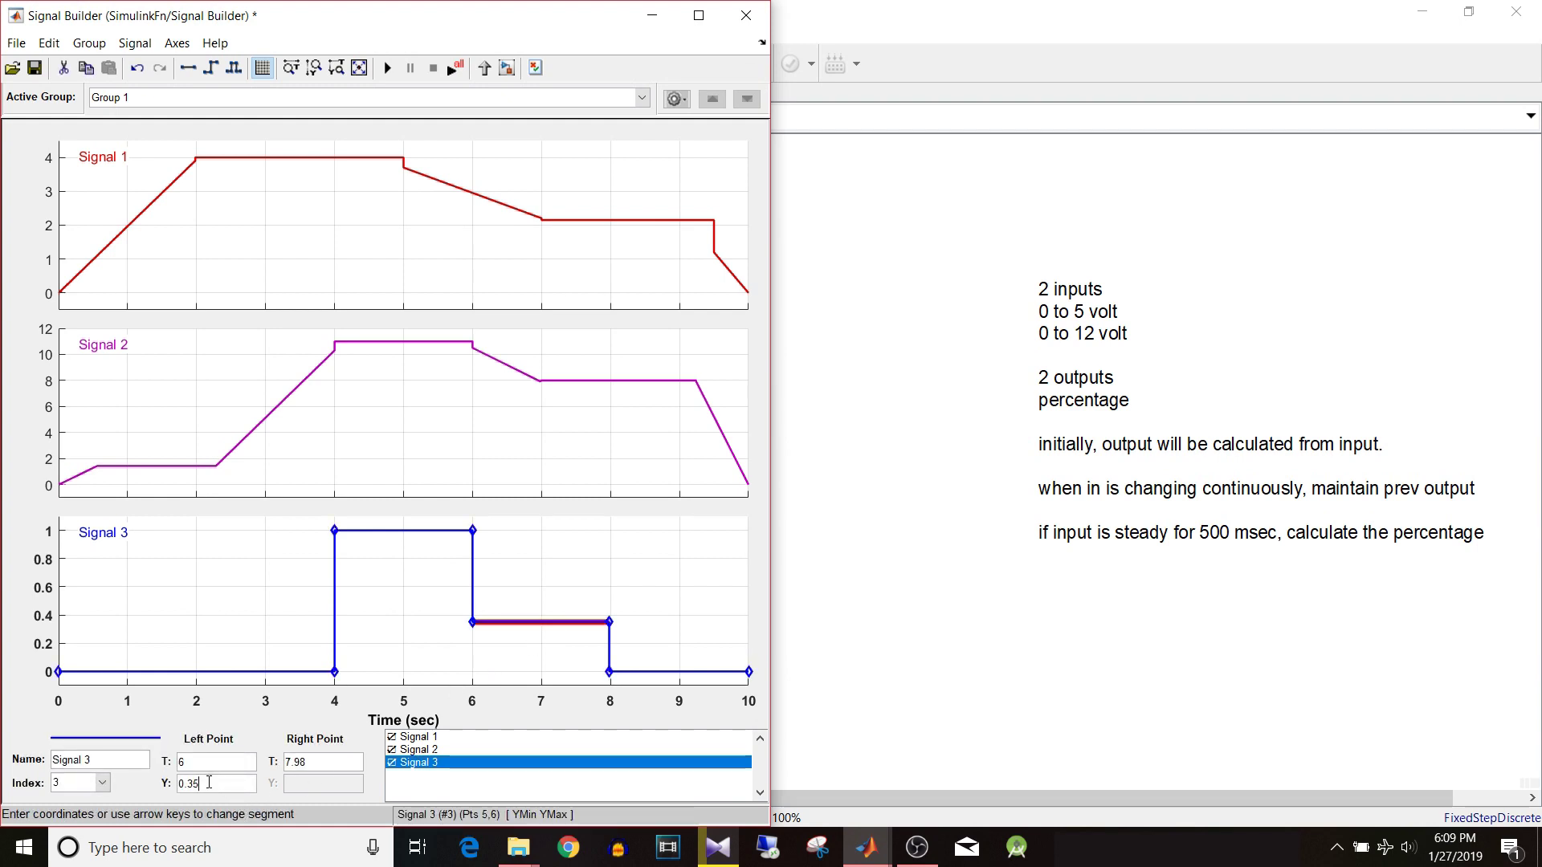
{"action": "key", "text": "BackSpace"}
{"action": "key", "text": "BackSpace"}
{"action": "key", "text": "BackSpace"}
{"action": "key", "text": "BackSpace"}
{"action": "type", "text": "0.6"}
{"action": "left_click", "coordinate": [581, 571]}
{"action": "left_click", "coordinate": [590, 587]}
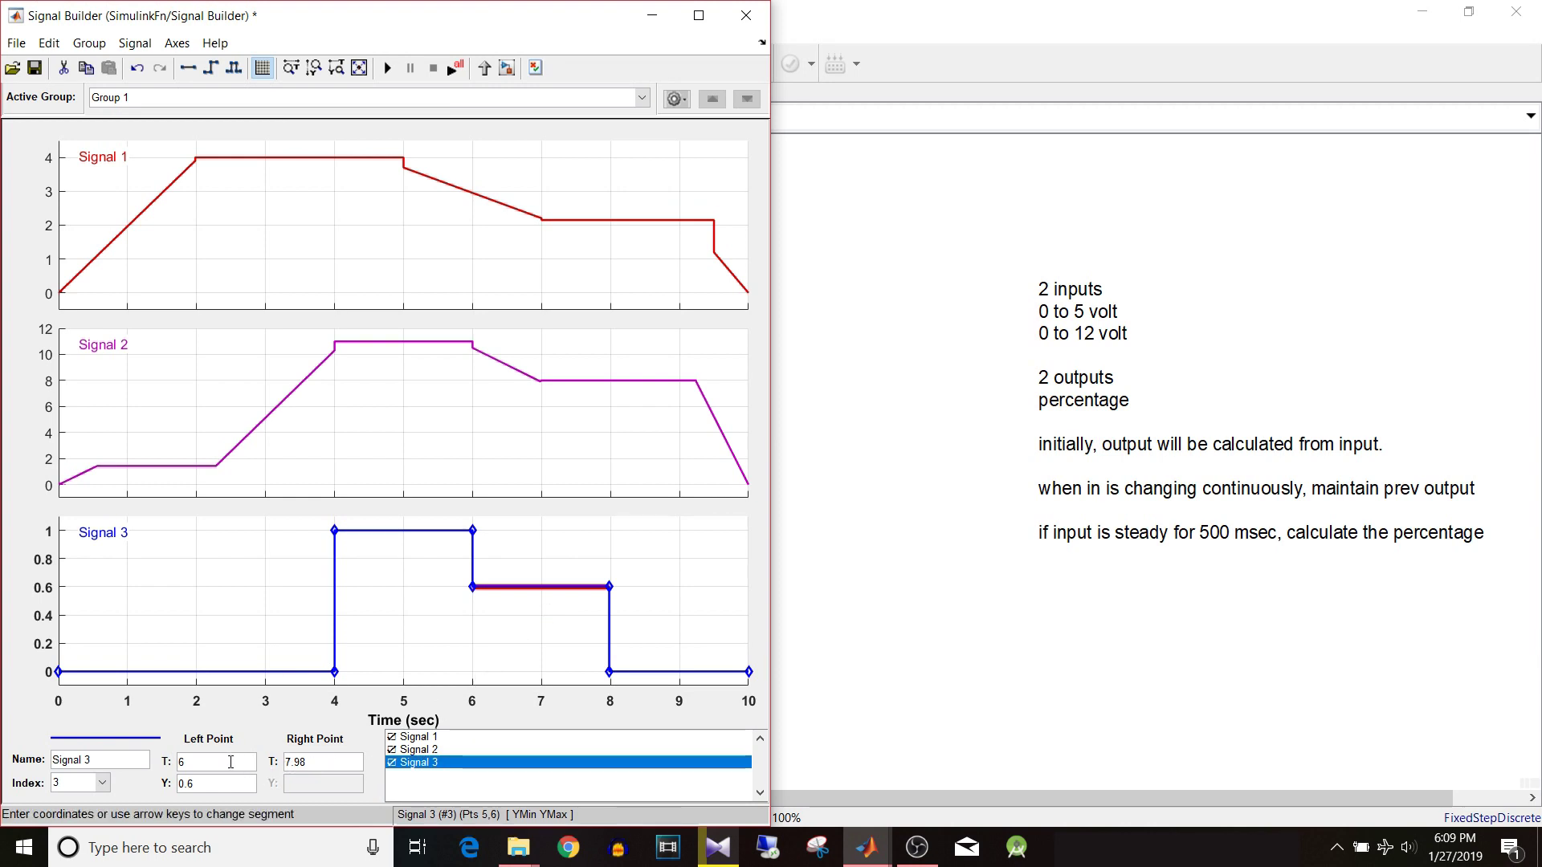
Try to change the right point's time of Signal 3's 0.6-level segment.
{"action": "left_click", "coordinate": [331, 760]}
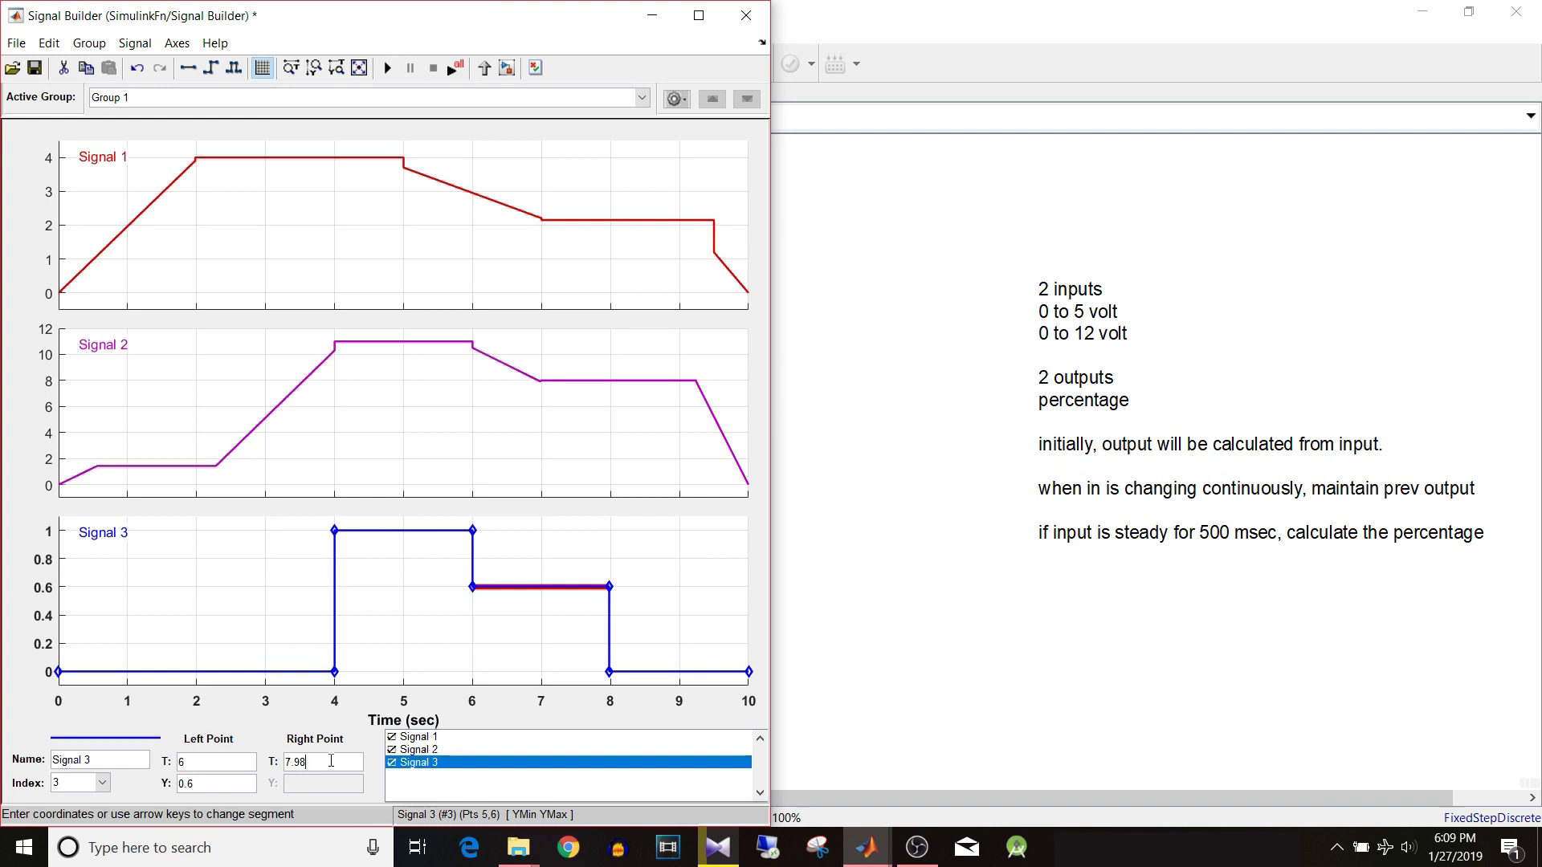
{"action": "key", "text": "BackSpace"}
{"action": "key", "text": "BackSpace"}
{"action": "key", "text": "BackSpace"}
{"action": "key", "text": "BackSpace"}
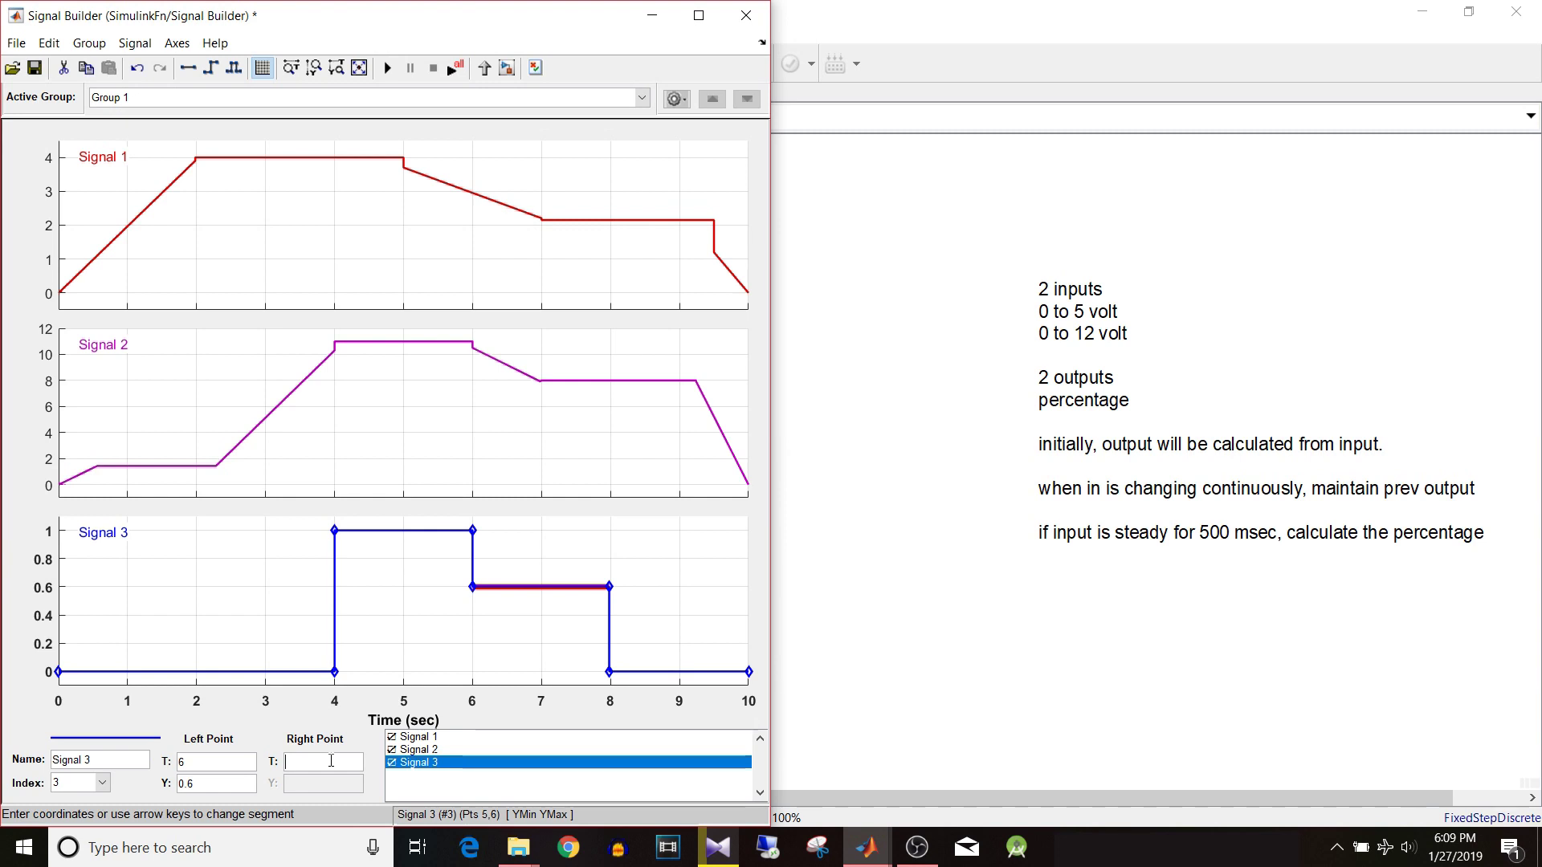
{"action": "left_click", "coordinate": [602, 617]}
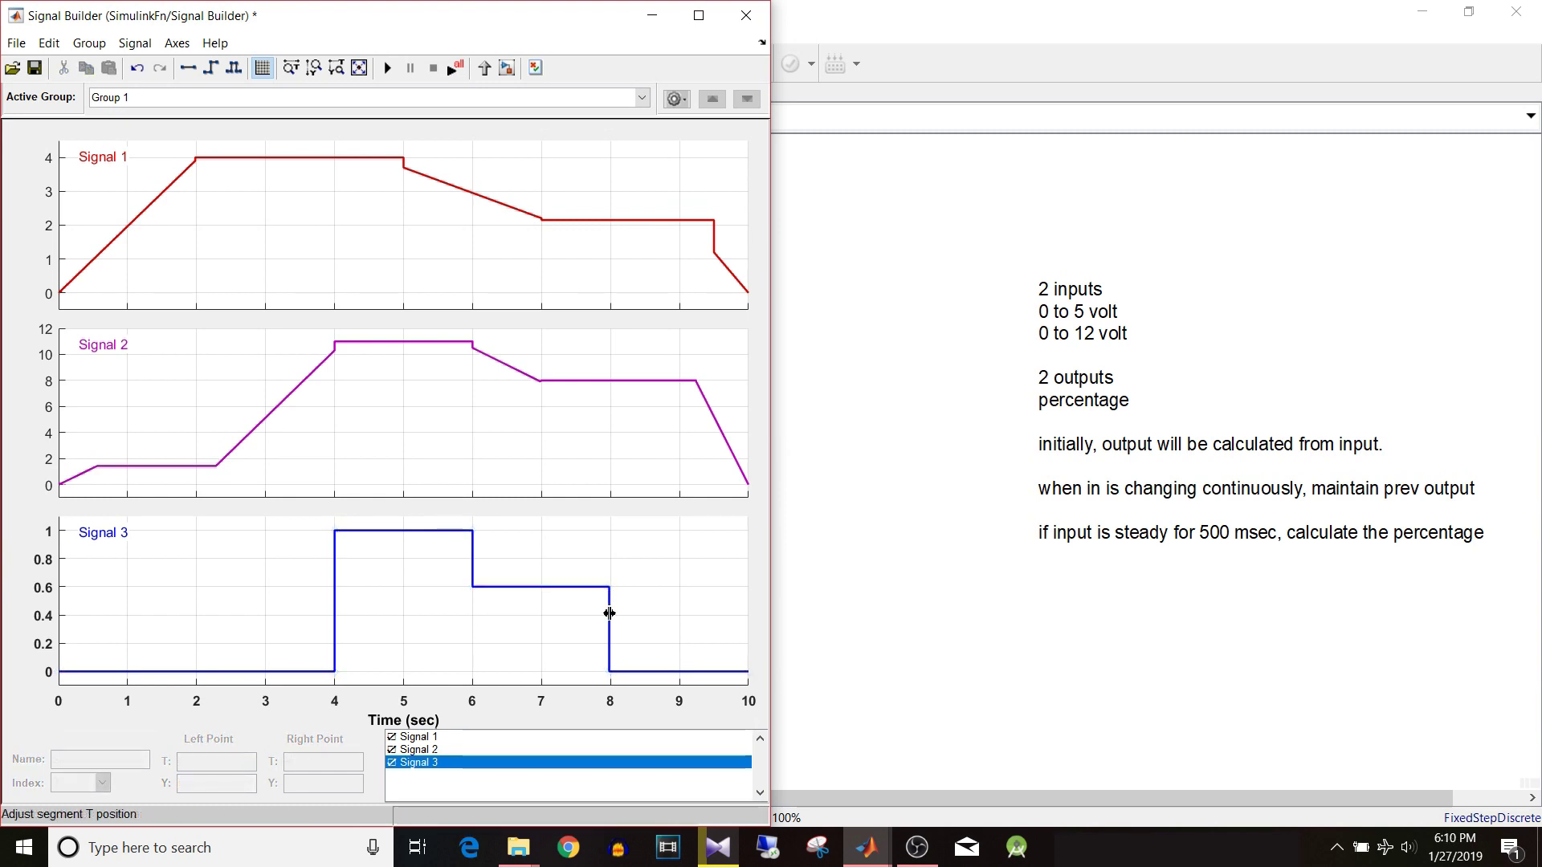
Set the time of Signal 3's last falling edge to 8 s.
{"action": "left_click", "coordinate": [609, 613]}
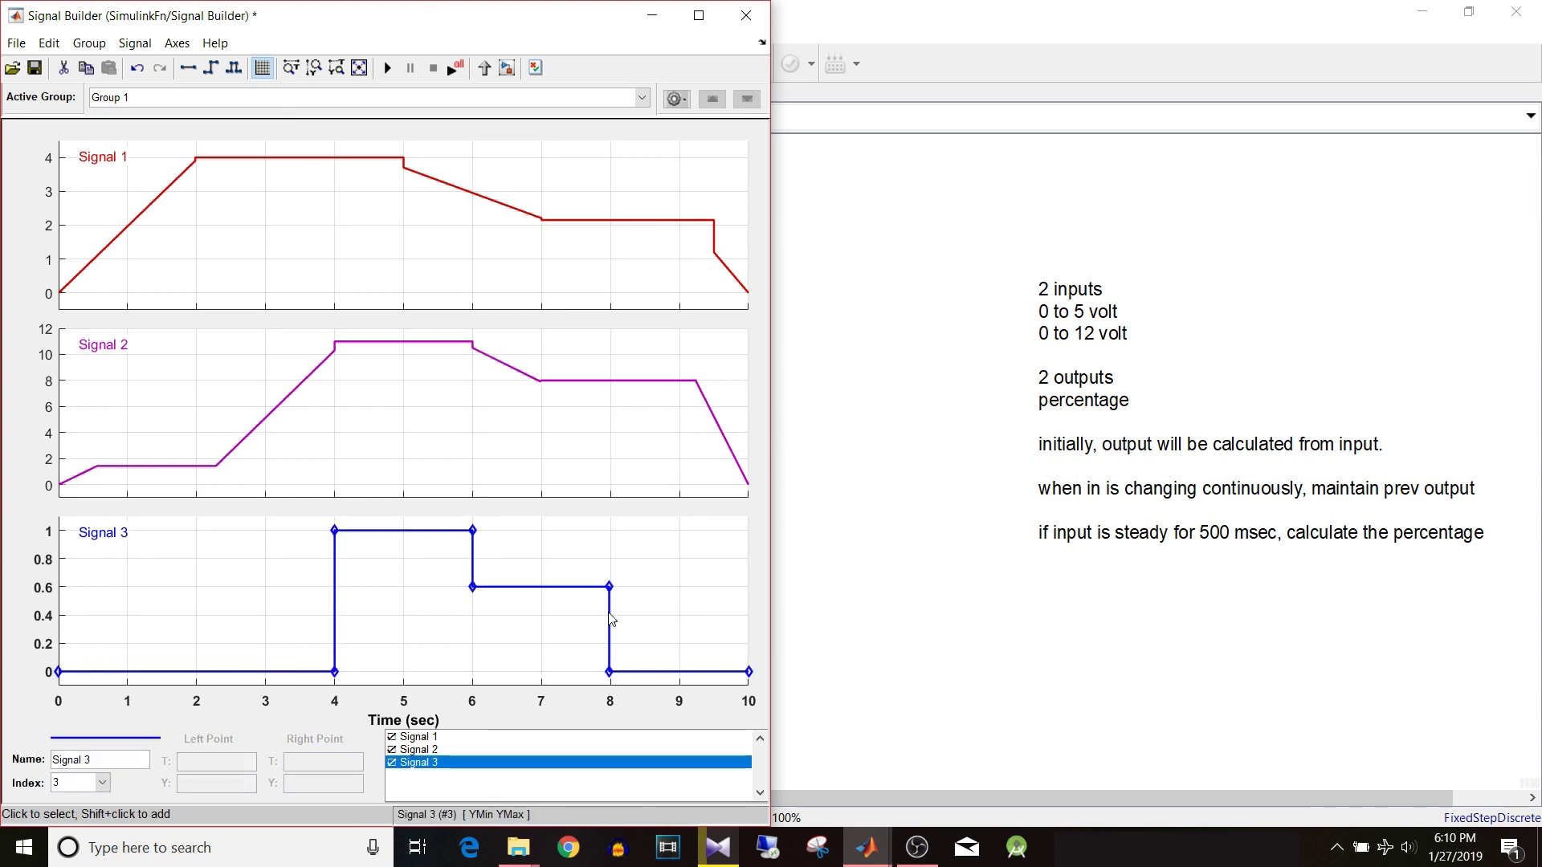
{"action": "left_click", "coordinate": [610, 619]}
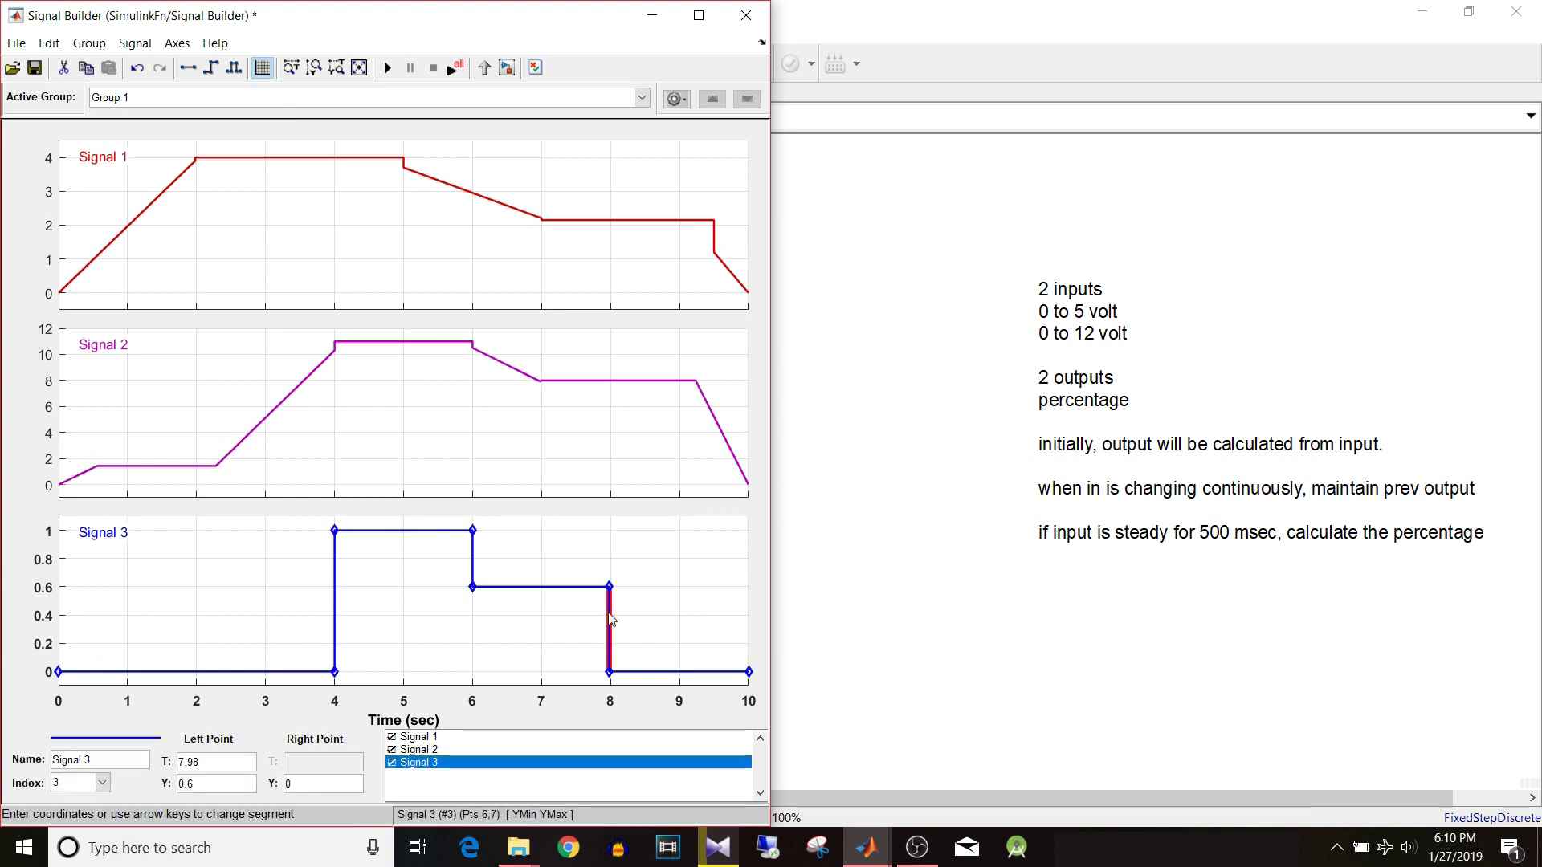
{"action": "left_click", "coordinate": [213, 764]}
{"action": "key", "text": "BackSpace"}
{"action": "key", "text": "BackSpace"}
{"action": "key", "text": "BackSpace"}
{"action": "left_click", "coordinate": [540, 624]}
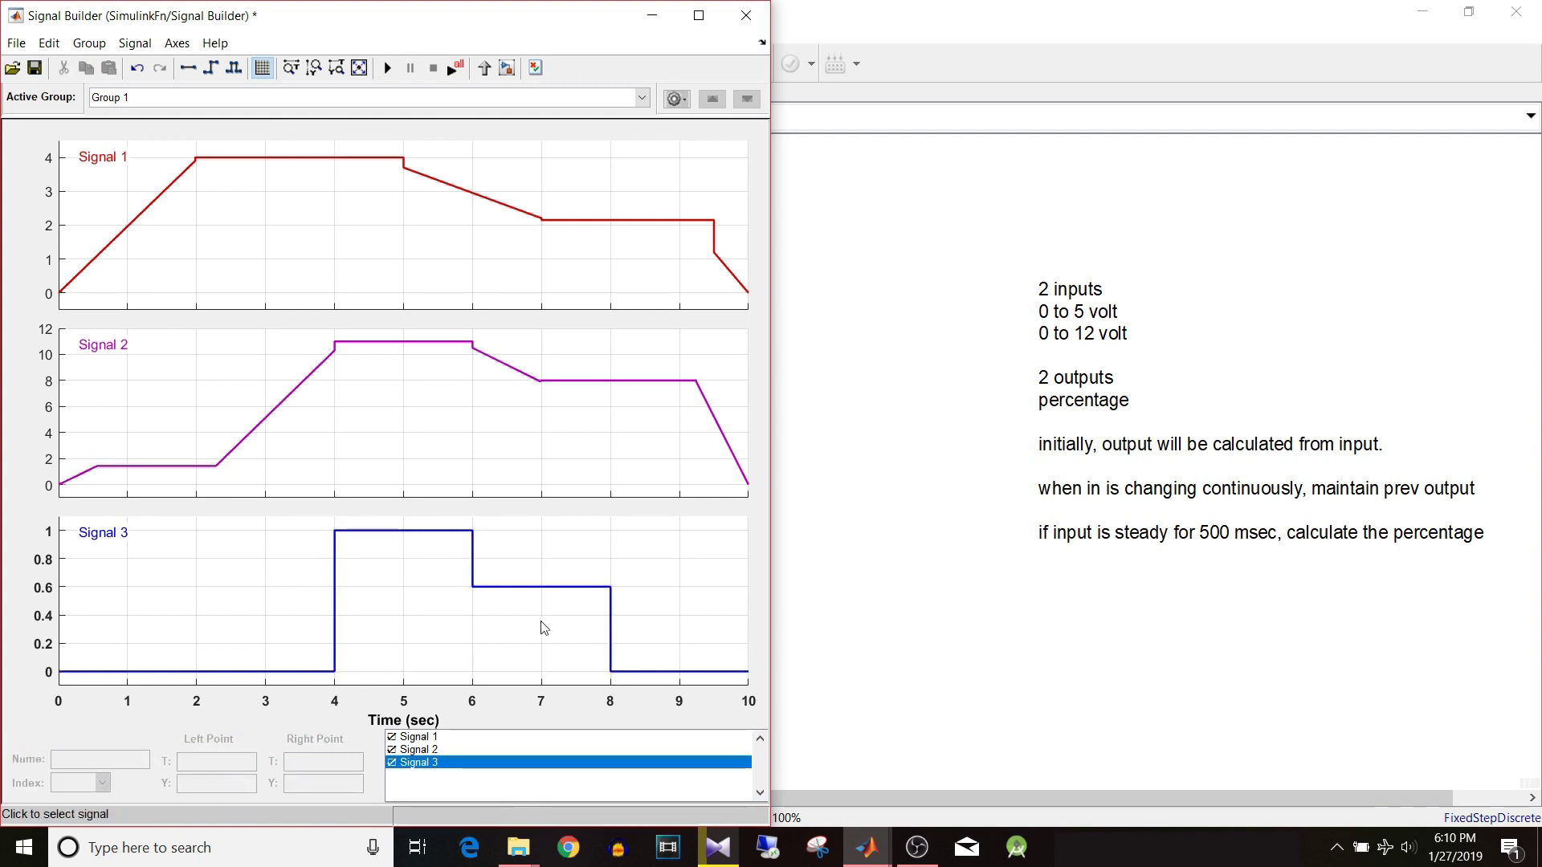
Move the lower corner point at 6 s on Signal 3 slightly upward.
{"action": "left_click", "coordinate": [551, 587]}
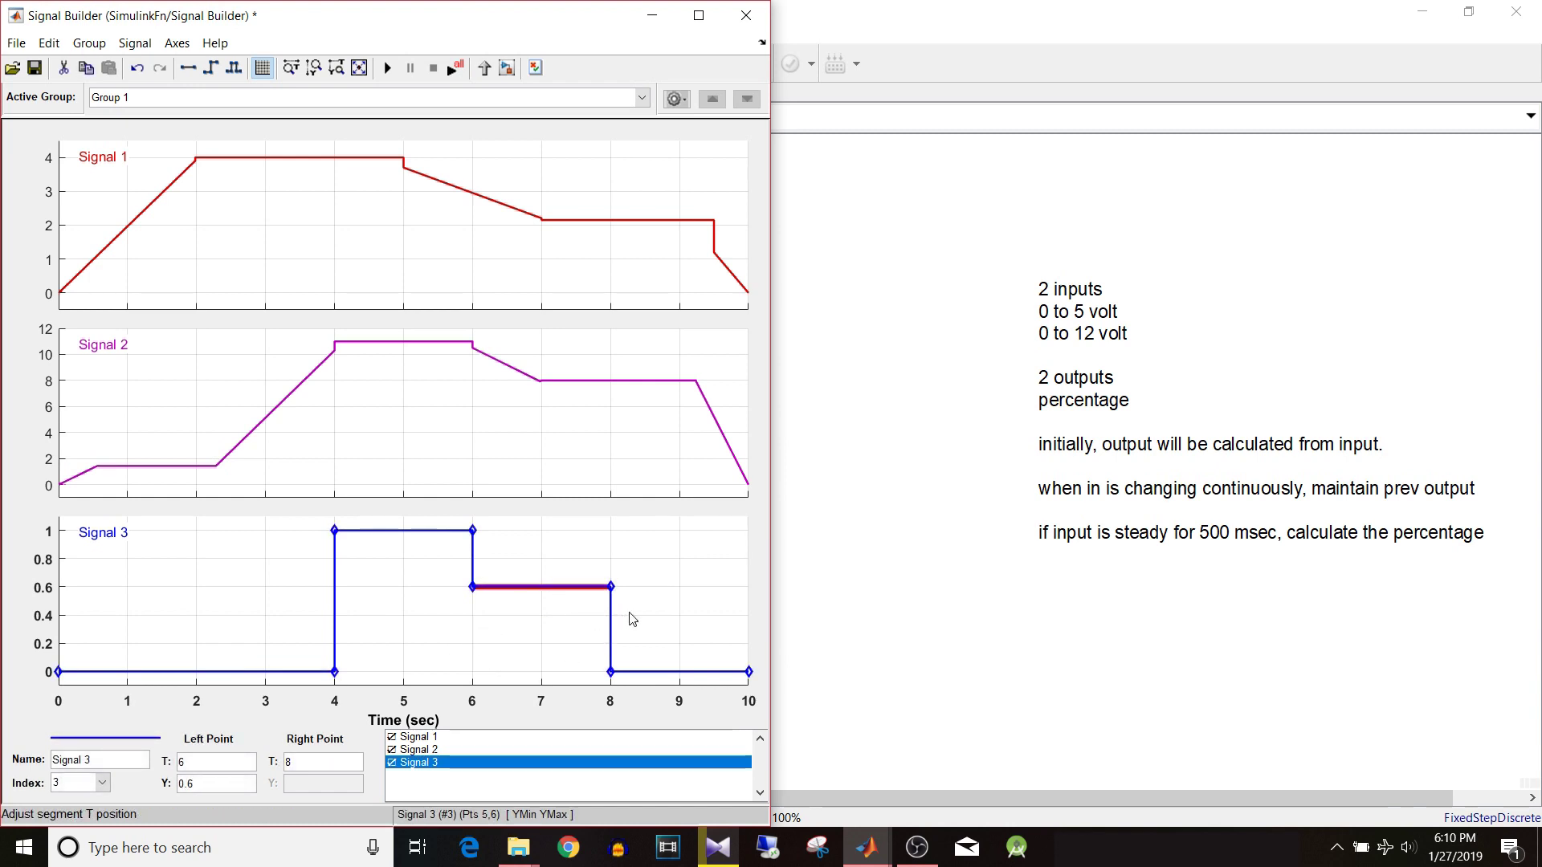
{"action": "left_click", "coordinate": [664, 591]}
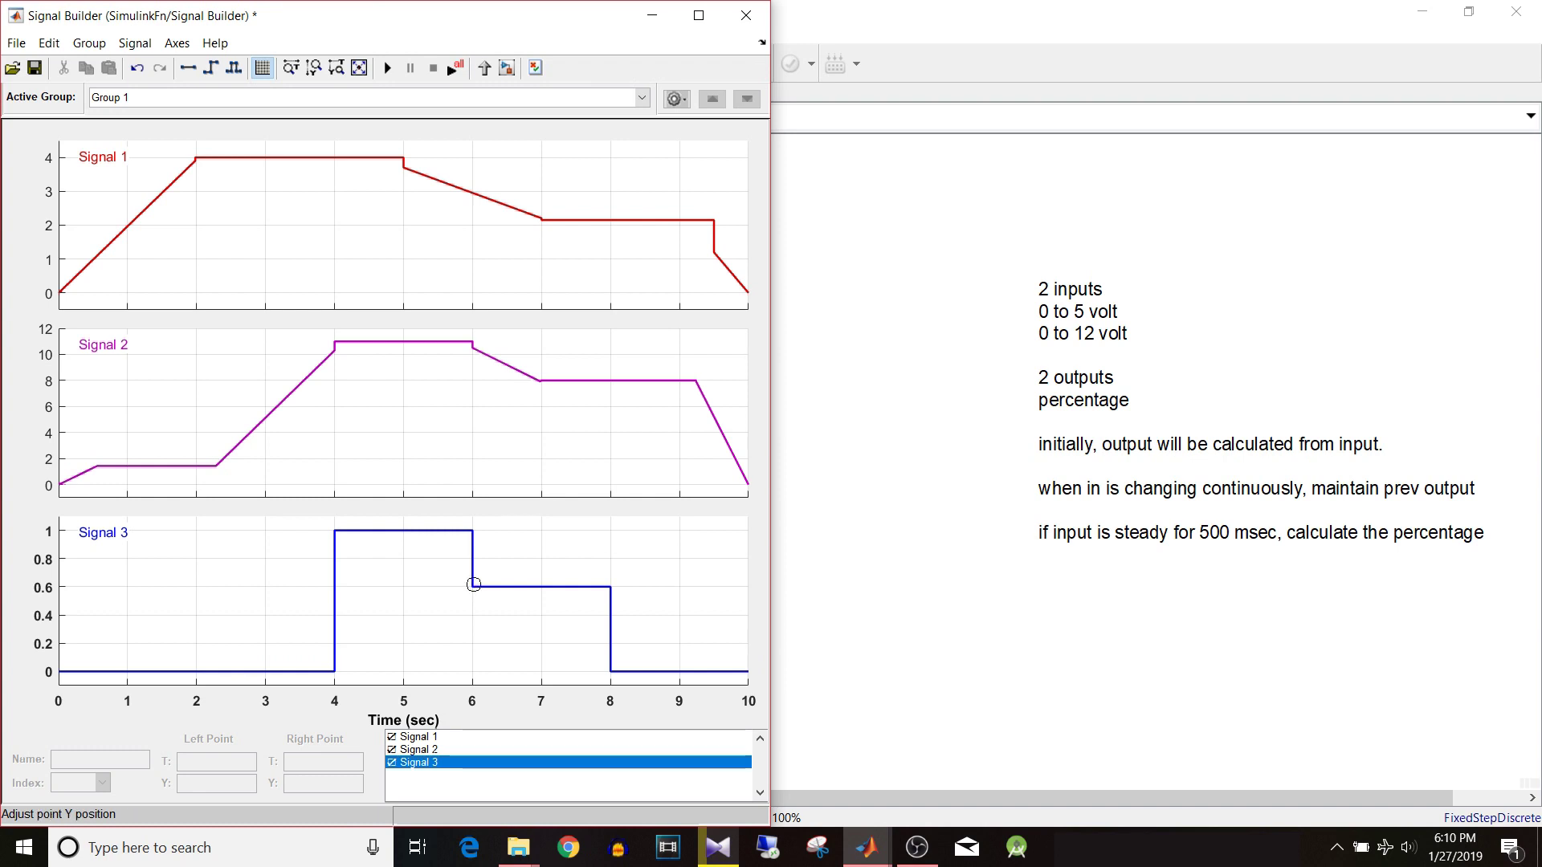
{"action": "mouse_move", "coordinate": [474, 585]}
{"action": "left_mouse_down"}
{"action": "mouse_move", "coordinate": [513, 537]}
{"action": "mouse_move", "coordinate": [492, 586]}
{"action": "mouse_move", "coordinate": [516, 544]}
{"action": "mouse_move", "coordinate": [471, 586]}
{"action": "left_mouse_up"}
{"action": "left_click", "coordinate": [556, 532]}
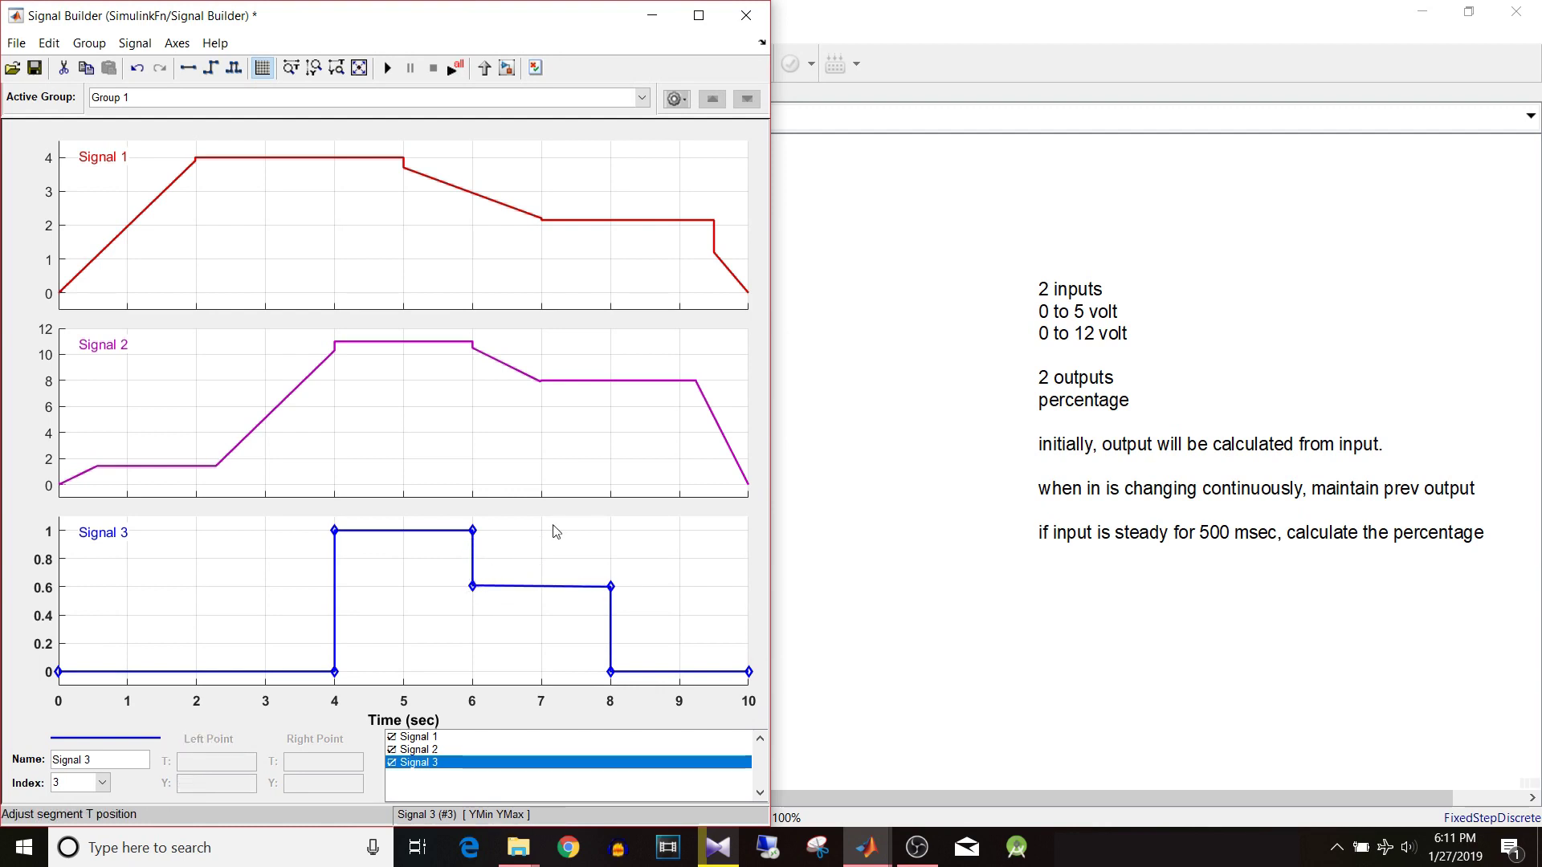
Delete Signal 3 from all groups and save the Signal Builder block.
{"action": "left_click", "coordinate": [400, 623]}
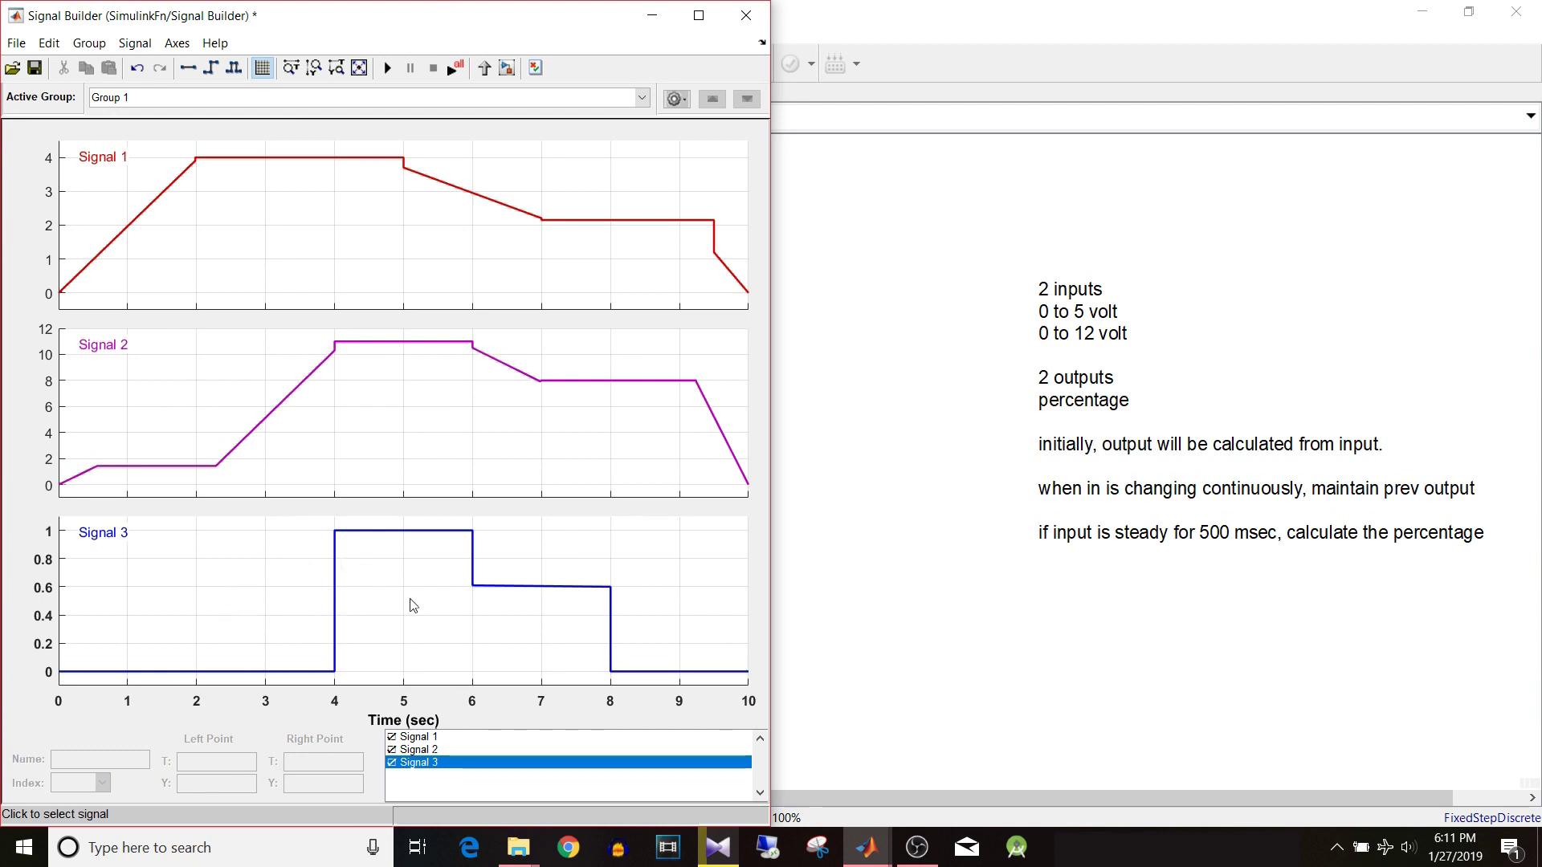
{"action": "right_click", "coordinate": [412, 600]}
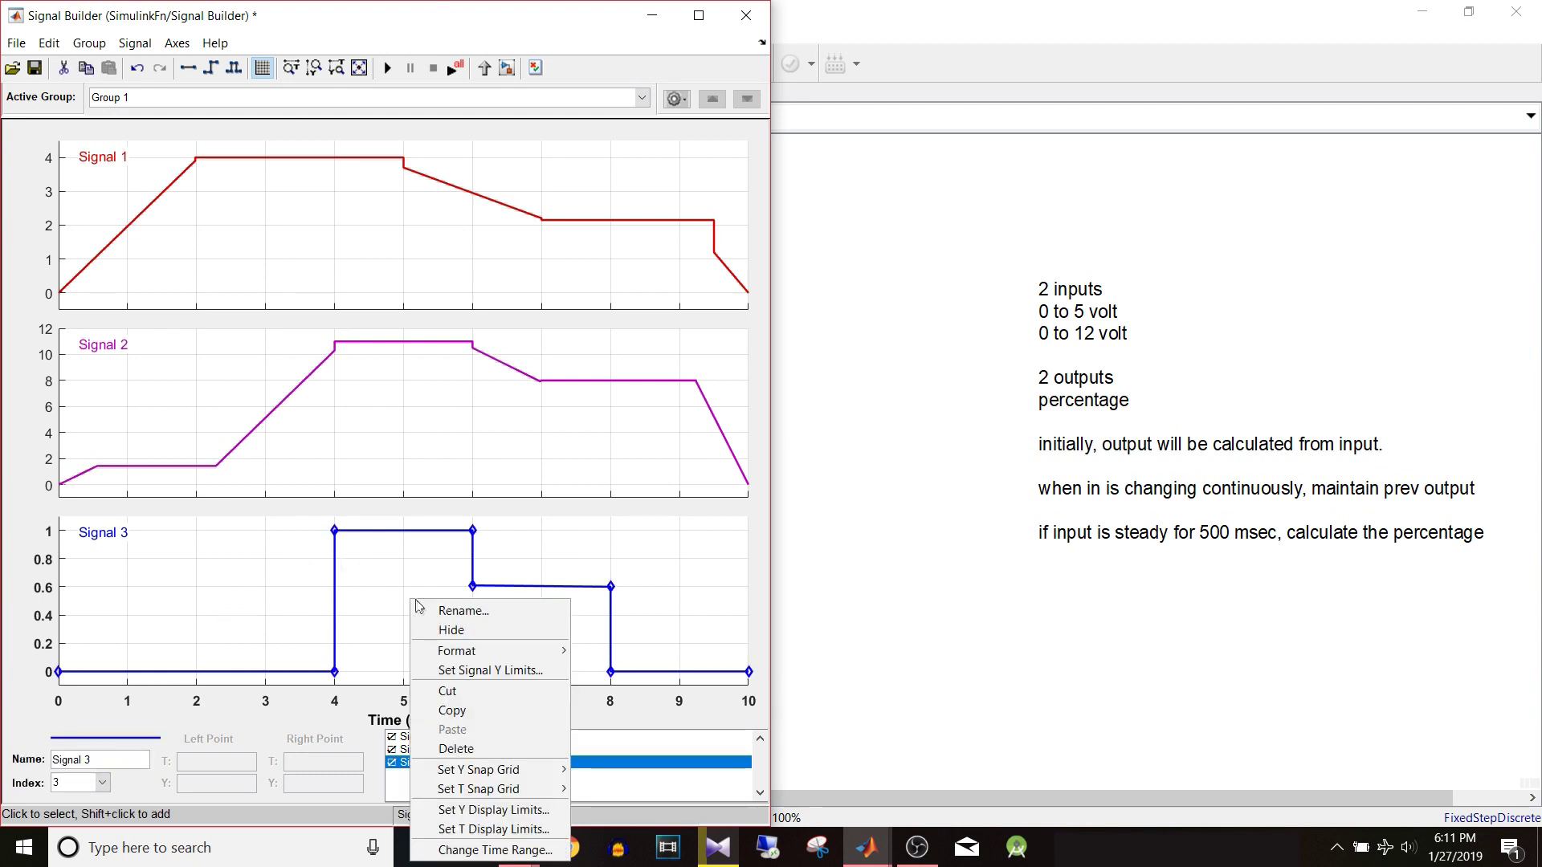
{"action": "left_click", "coordinate": [483, 750]}
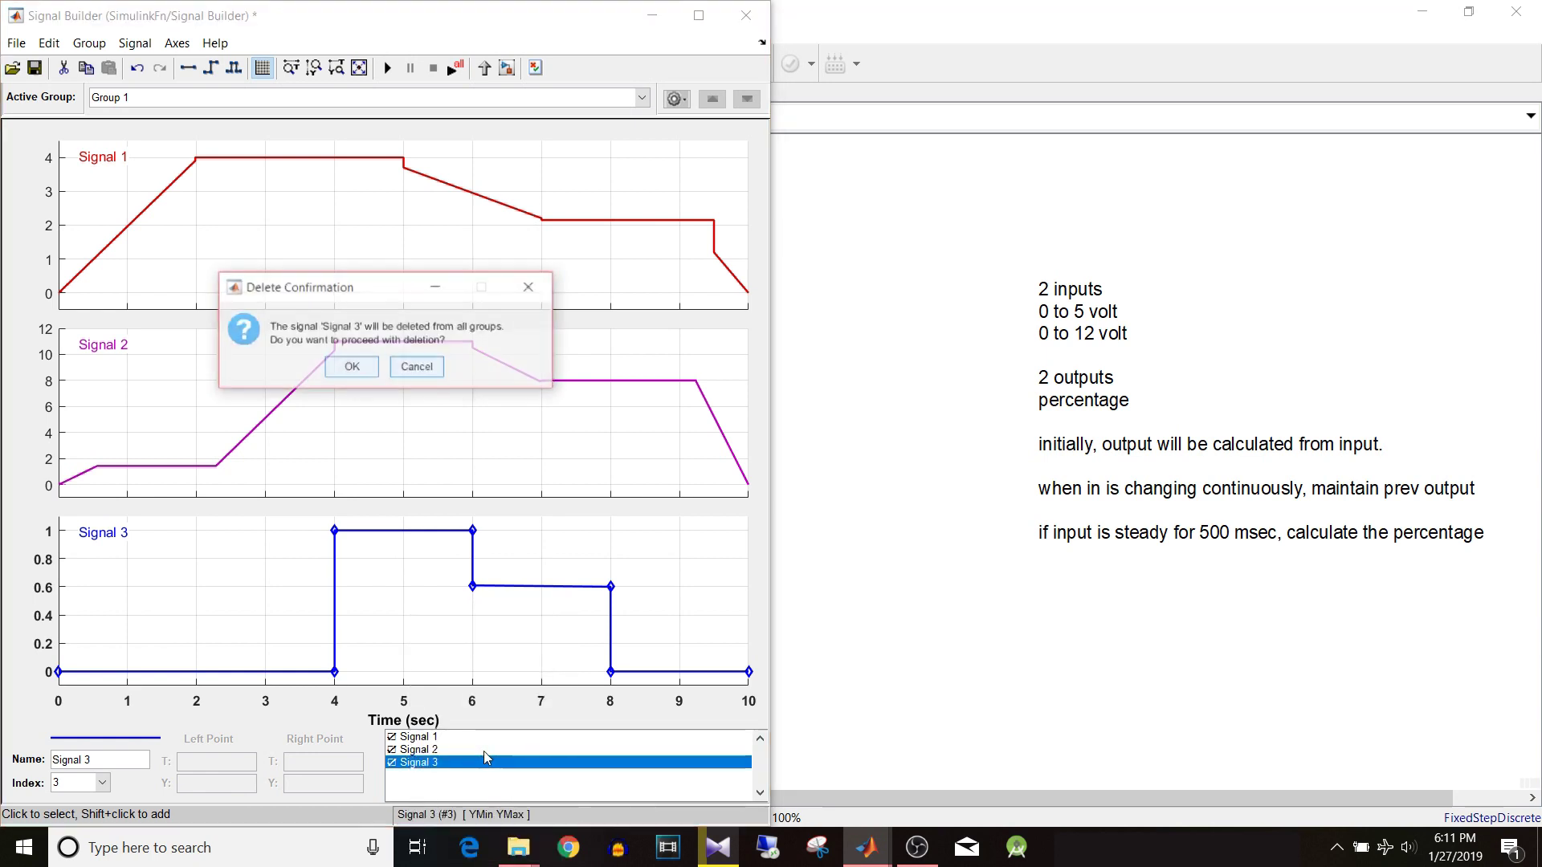
{"action": "left_click", "coordinate": [345, 368]}
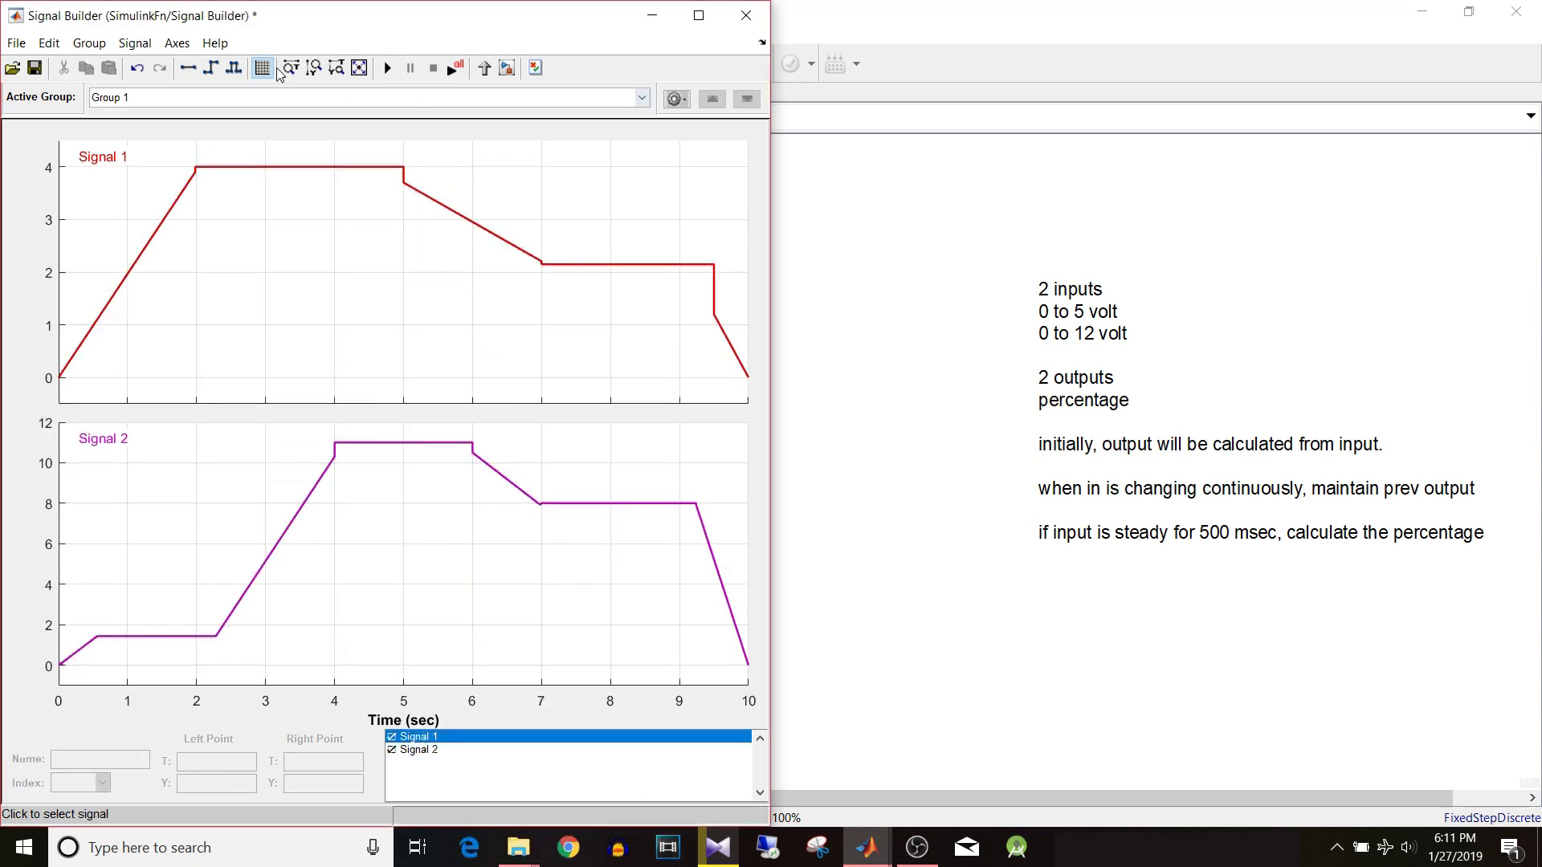
{"action": "left_click", "coordinate": [34, 71]}
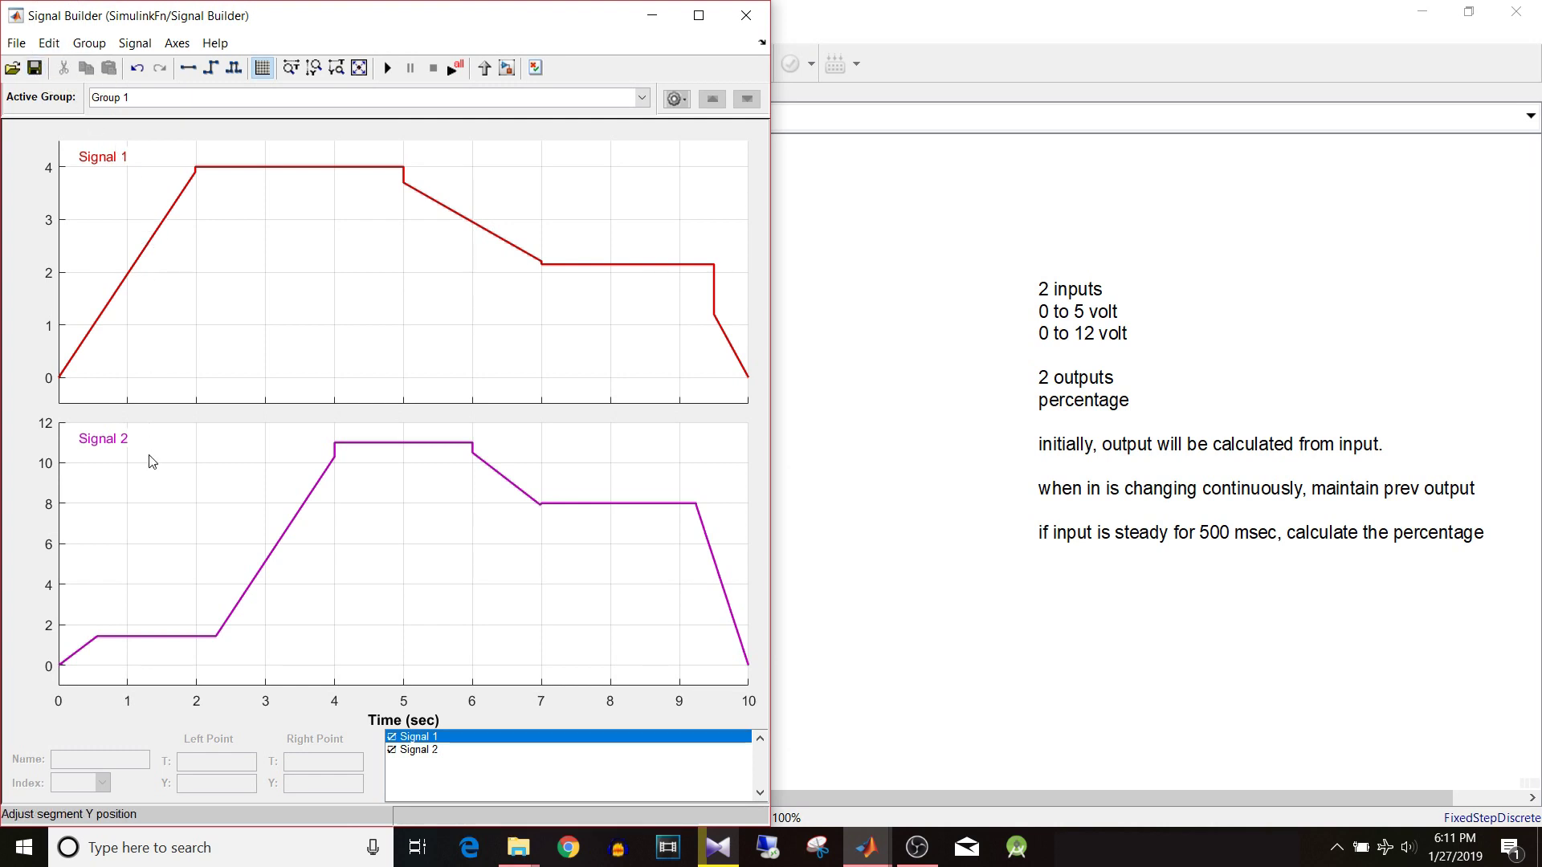
Close the signal editor, add a Data Type Conversion block to the model and connect its input to Signal 1.
{"action": "left_click", "coordinate": [746, 16]}
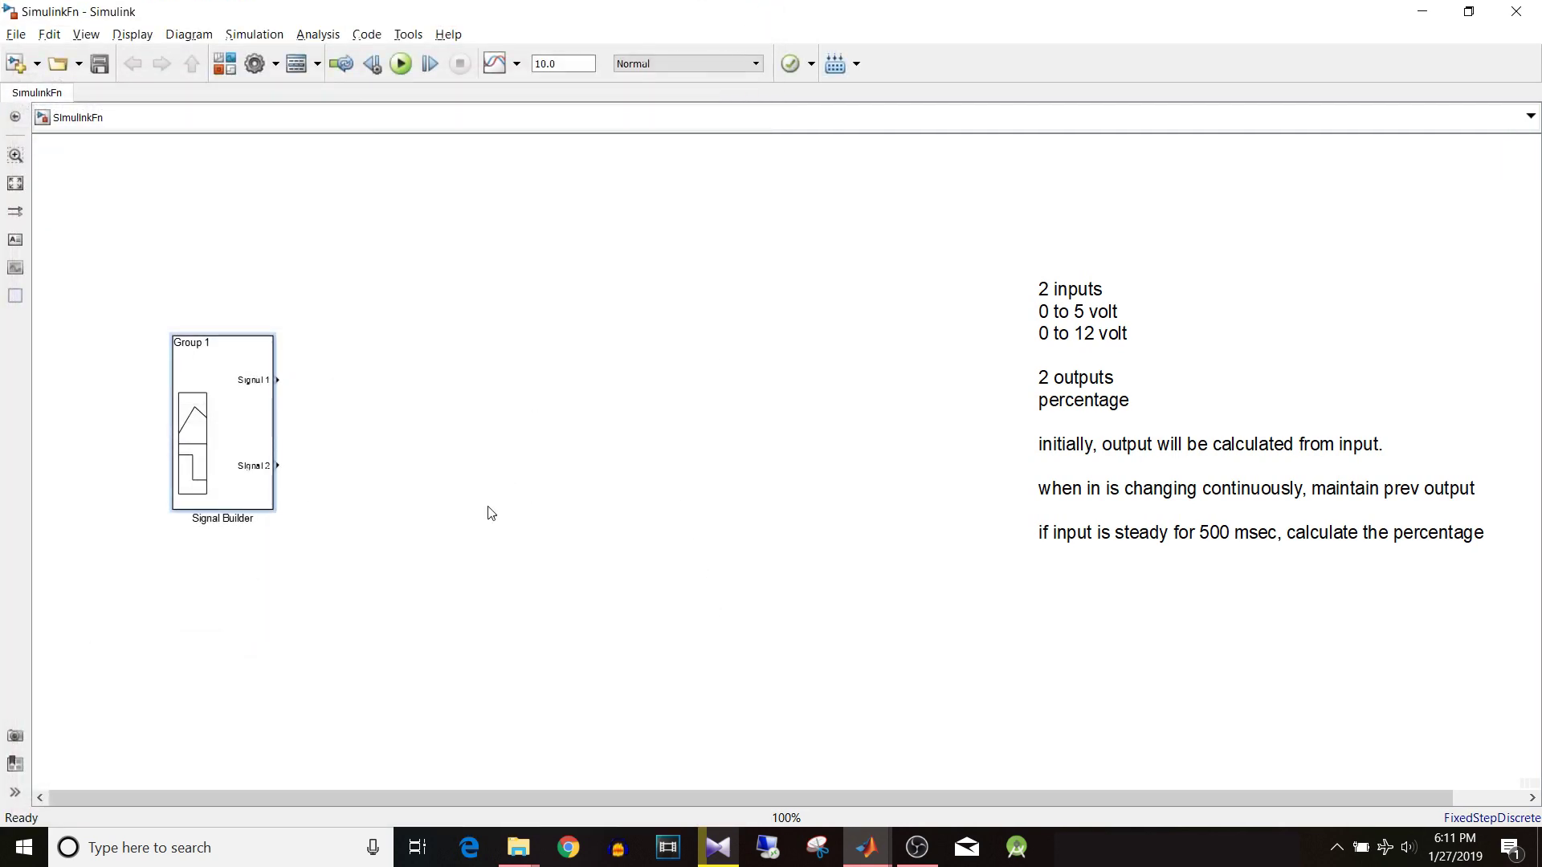
{"action": "double_click", "coordinate": [524, 446]}
{"action": "type", "text": "data"}
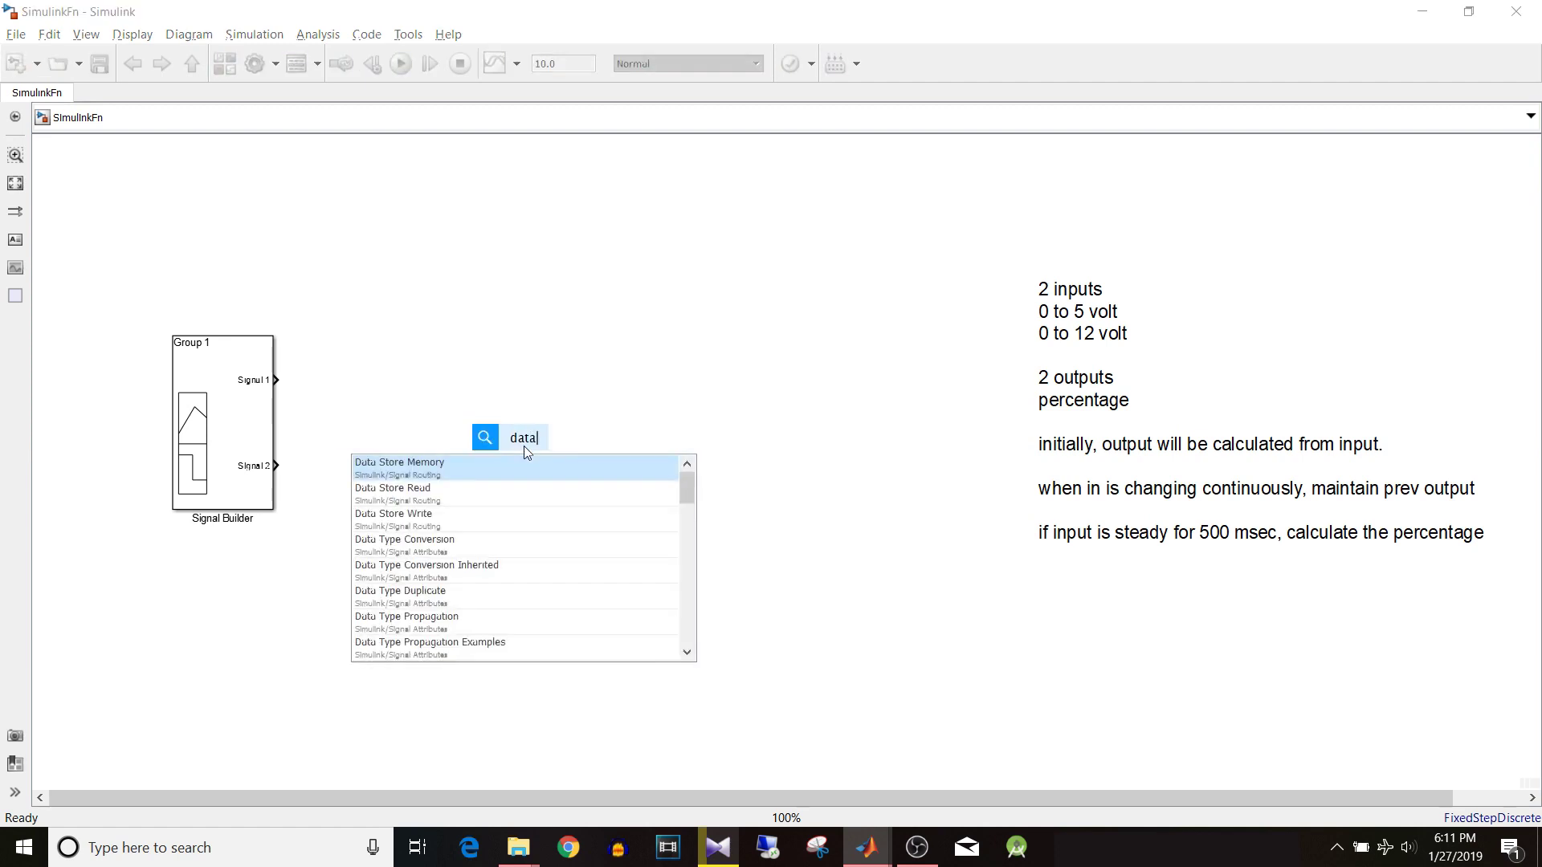
{"action": "left_click", "coordinate": [490, 546]}
{"action": "left_click_drag", "start_coordinate": [525, 447], "coordinate": [399, 378]}
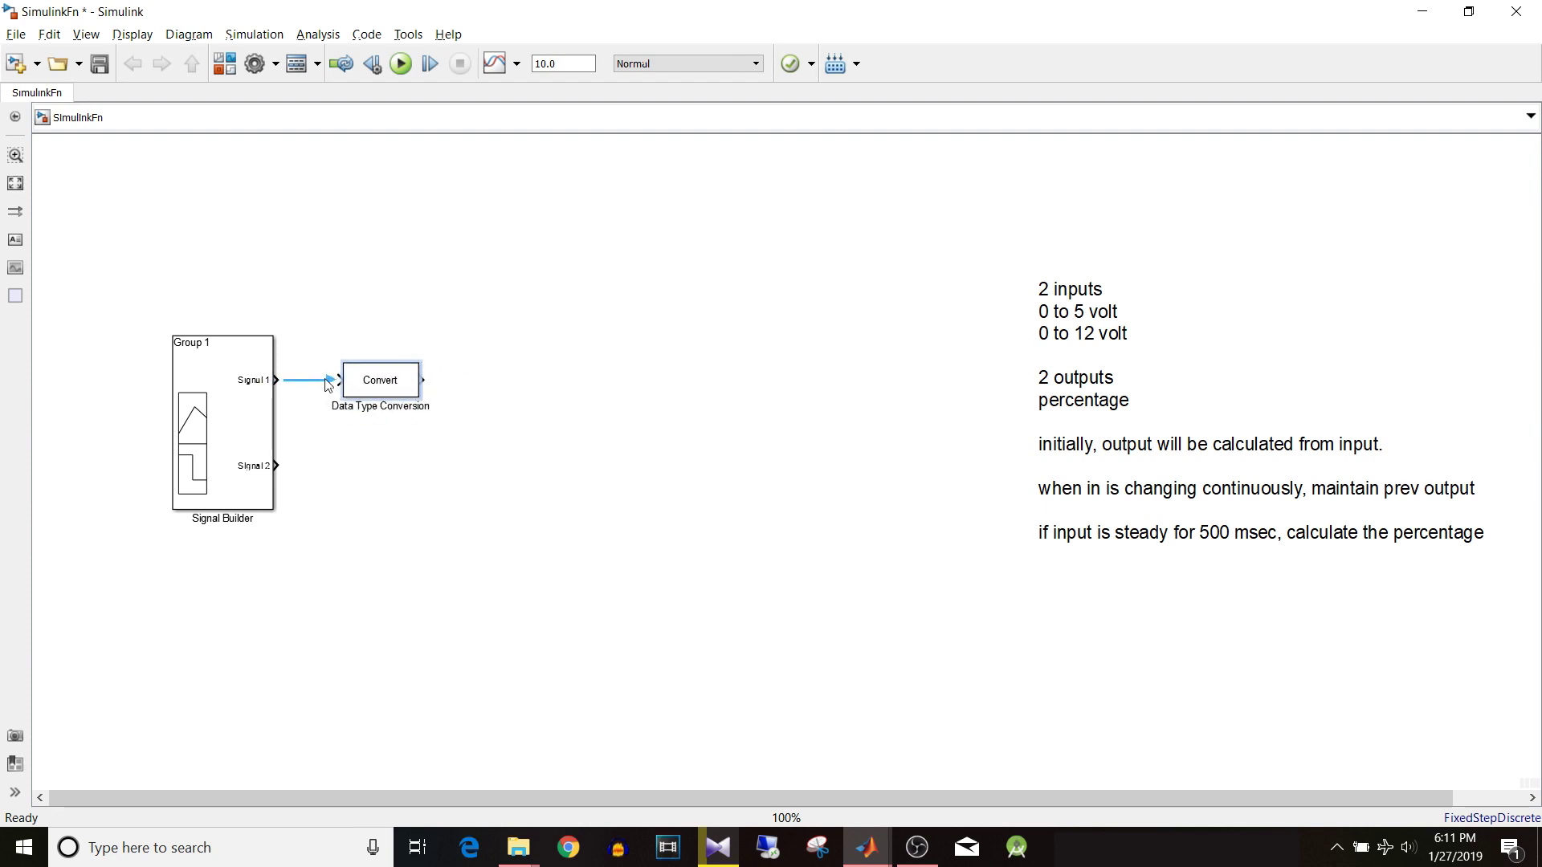
{"action": "left_click", "coordinate": [377, 385]}
Set the Data Type Conversion block's output data type to single and connect a copy of the block to Signal 2.
{"action": "double_click", "coordinate": [379, 384]}
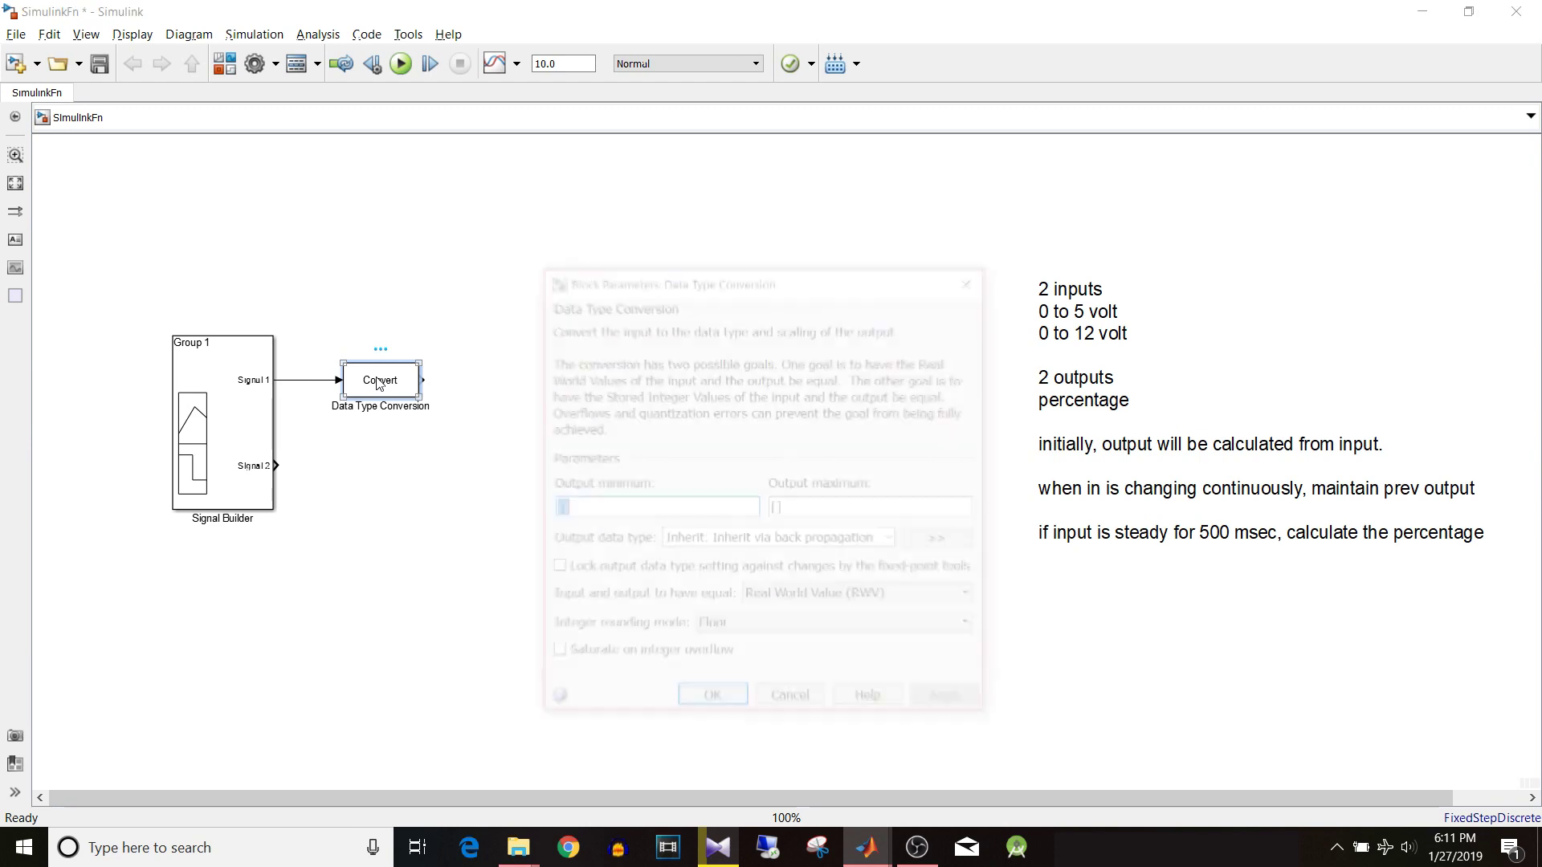
{"action": "left_click", "coordinate": [893, 540]}
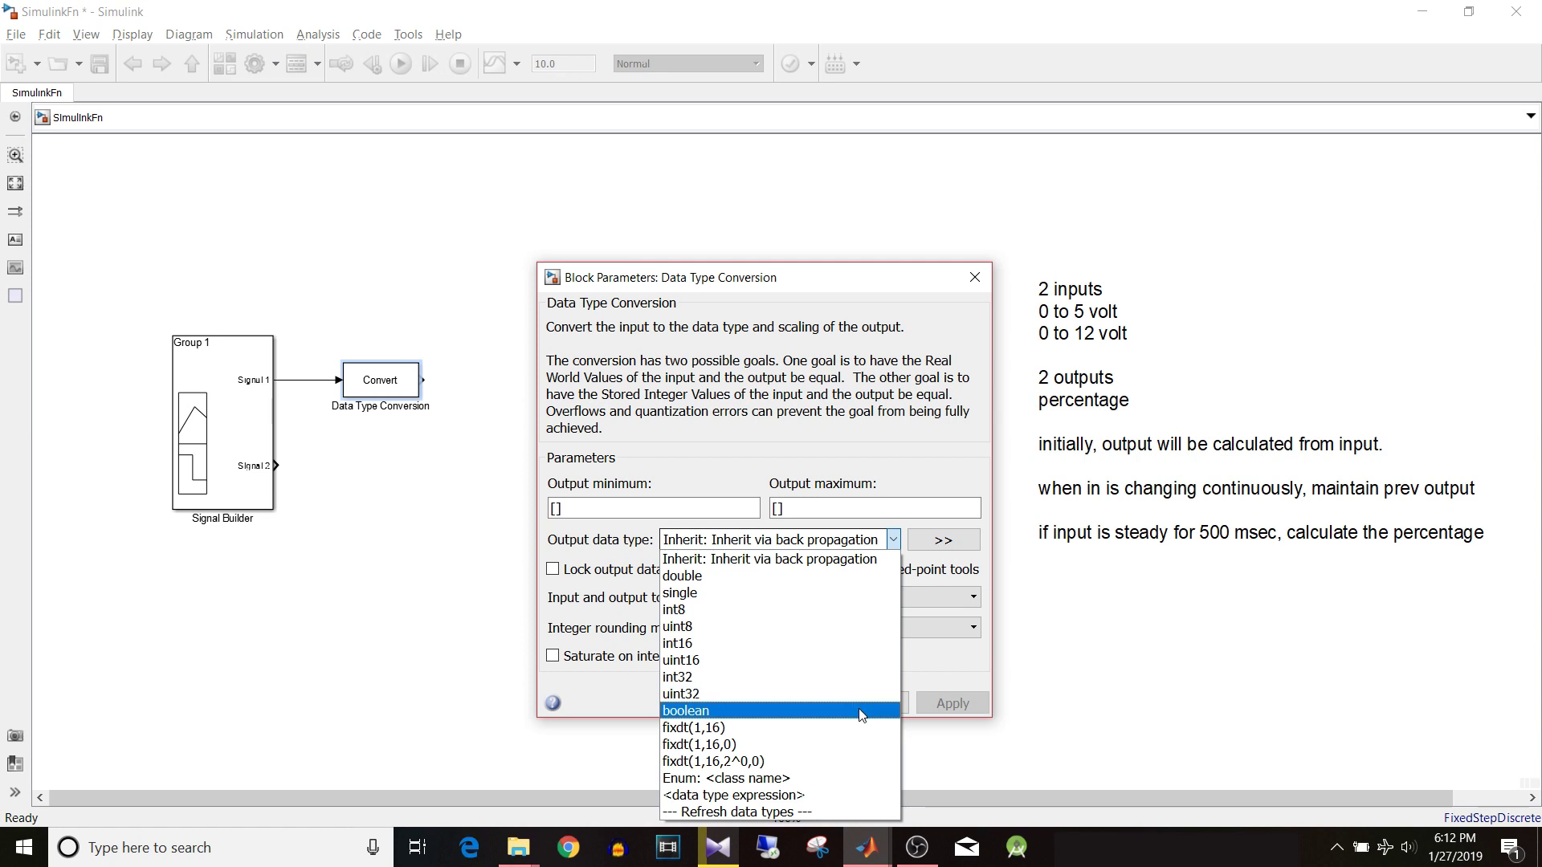
{"action": "left_click", "coordinate": [858, 593]}
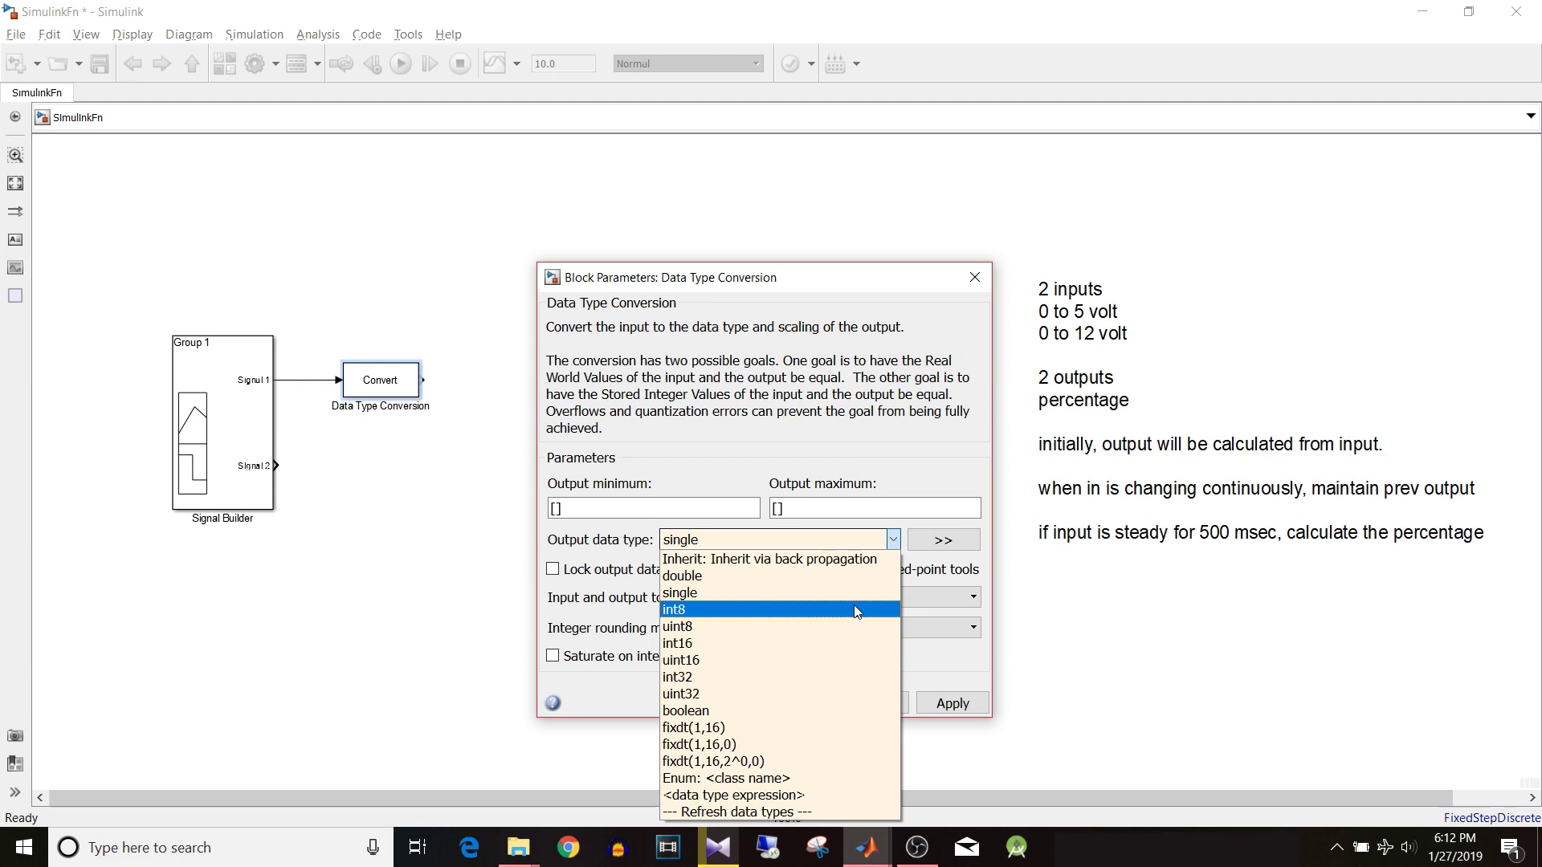
{"action": "left_click", "coordinate": [845, 592]}
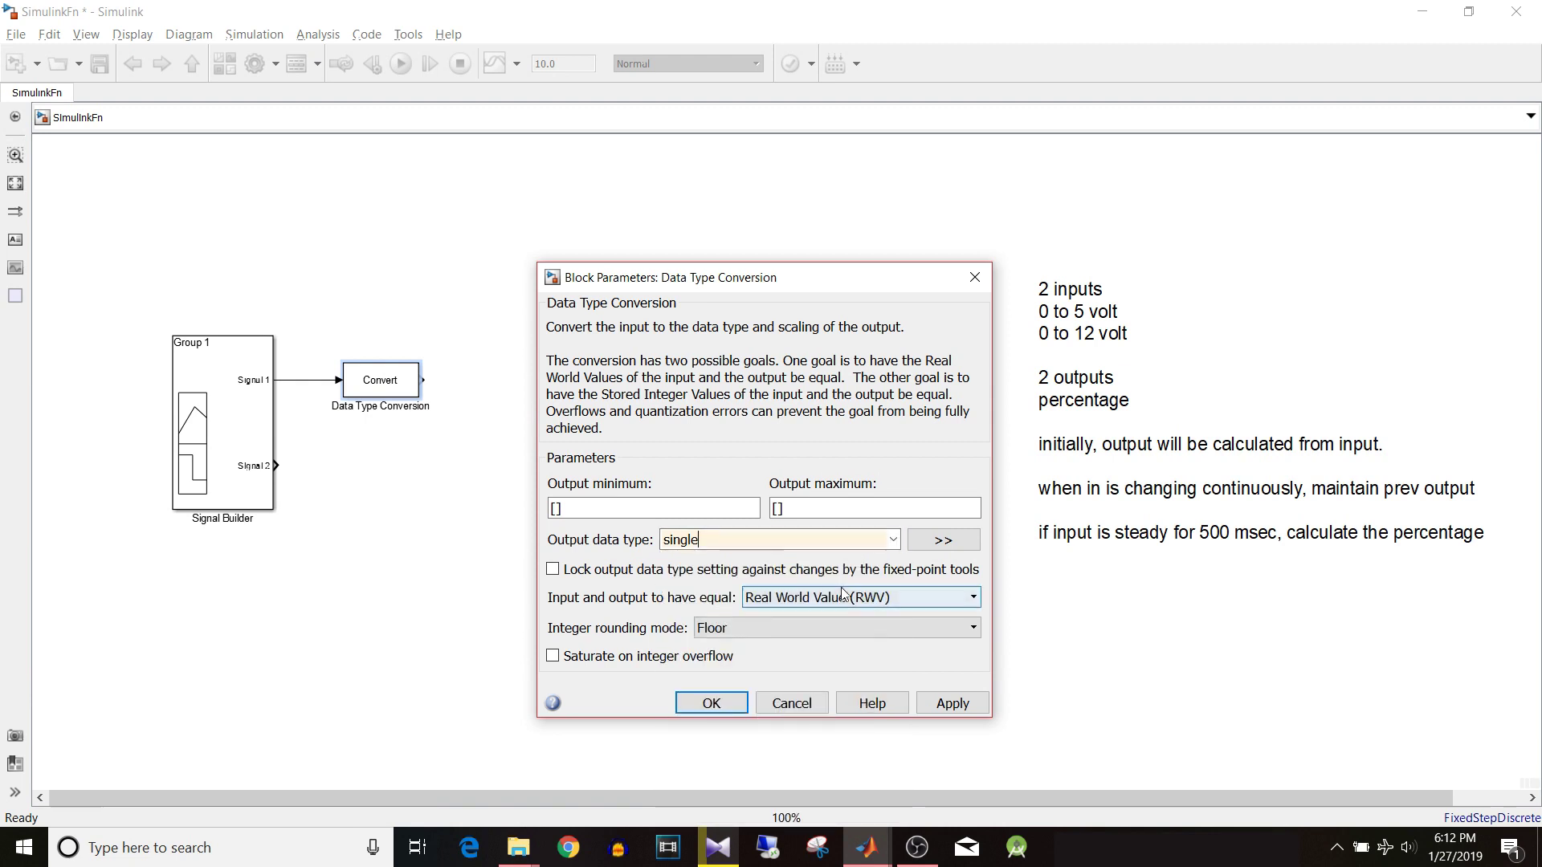
{"action": "left_click", "coordinate": [956, 701]}
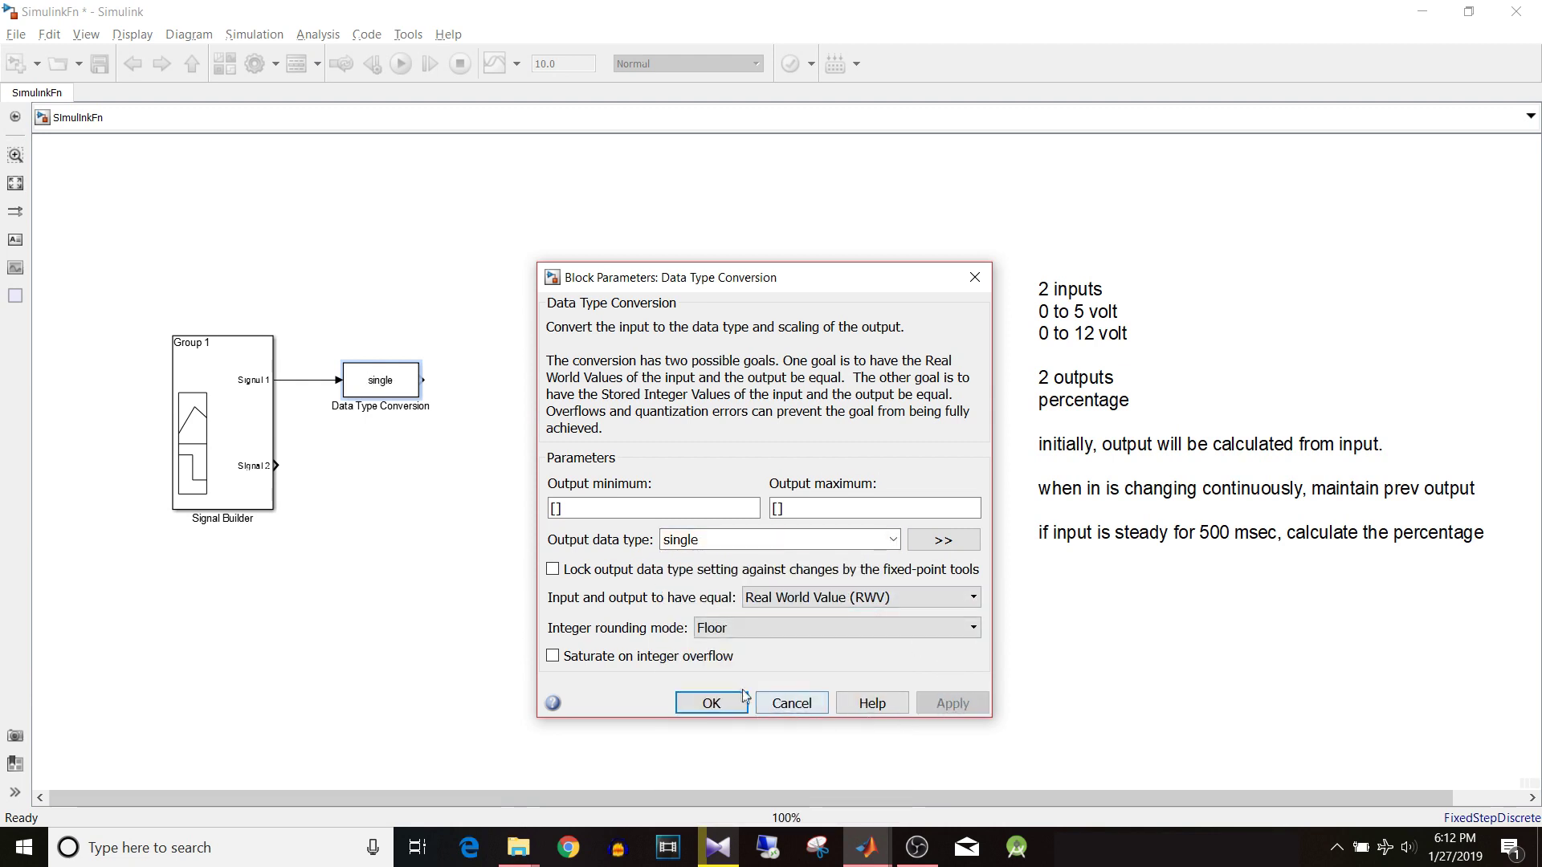
{"action": "left_click", "coordinate": [712, 704]}
{"action": "left_click", "coordinate": [388, 390]}
{"action": "left_click_drag", "start_coordinate": [388, 389], "coordinate": [339, 466]}
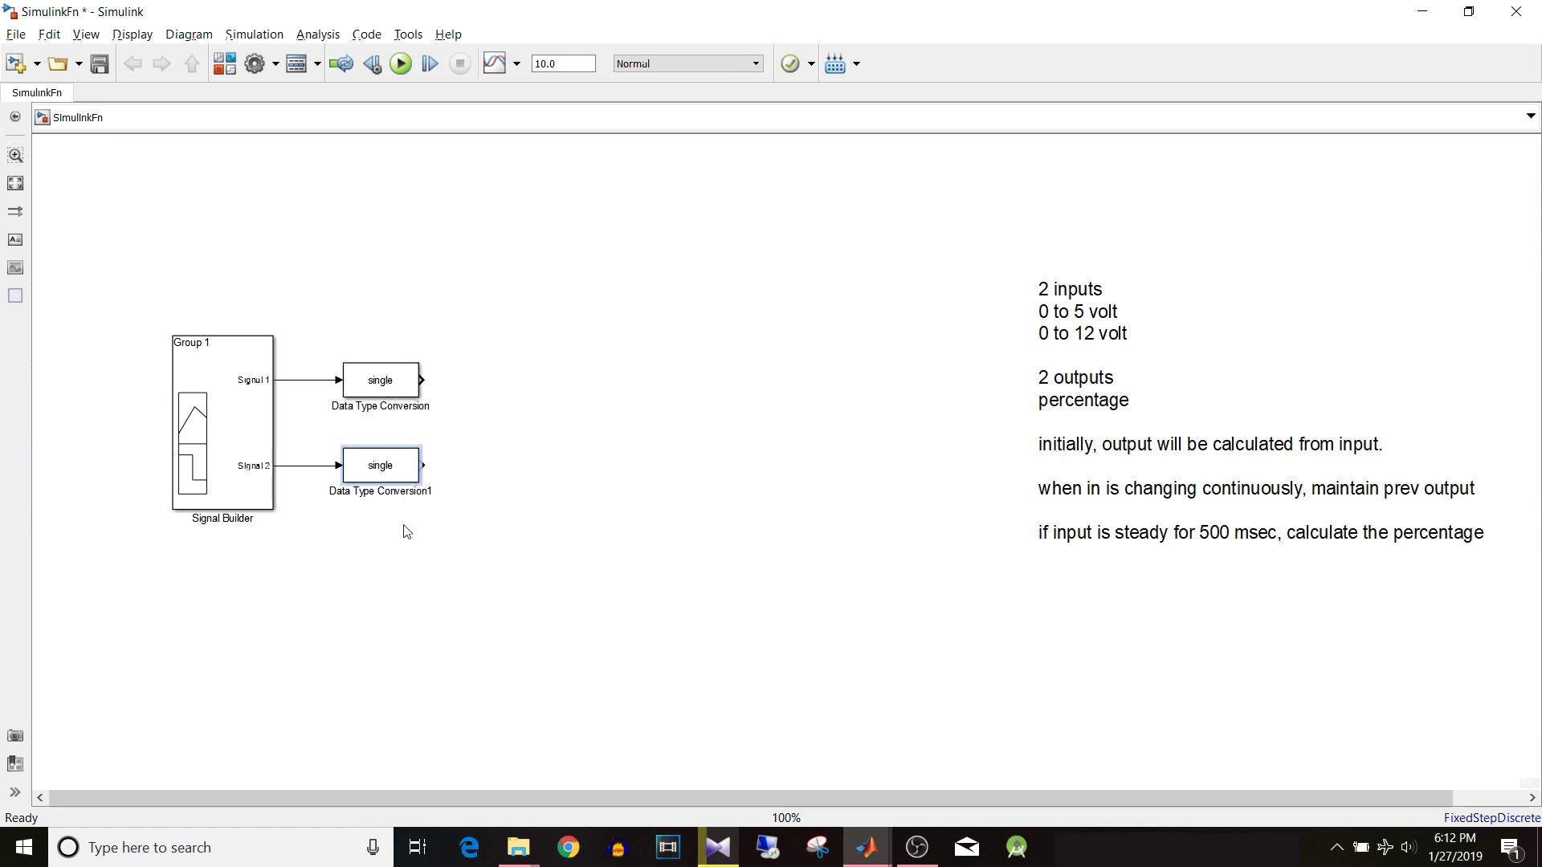
Add a Stateflow Chart block, enlarge it and place it just after the two conversion blocks.
{"action": "double_click", "coordinate": [714, 470]}
{"action": "type", "text": "chart"}
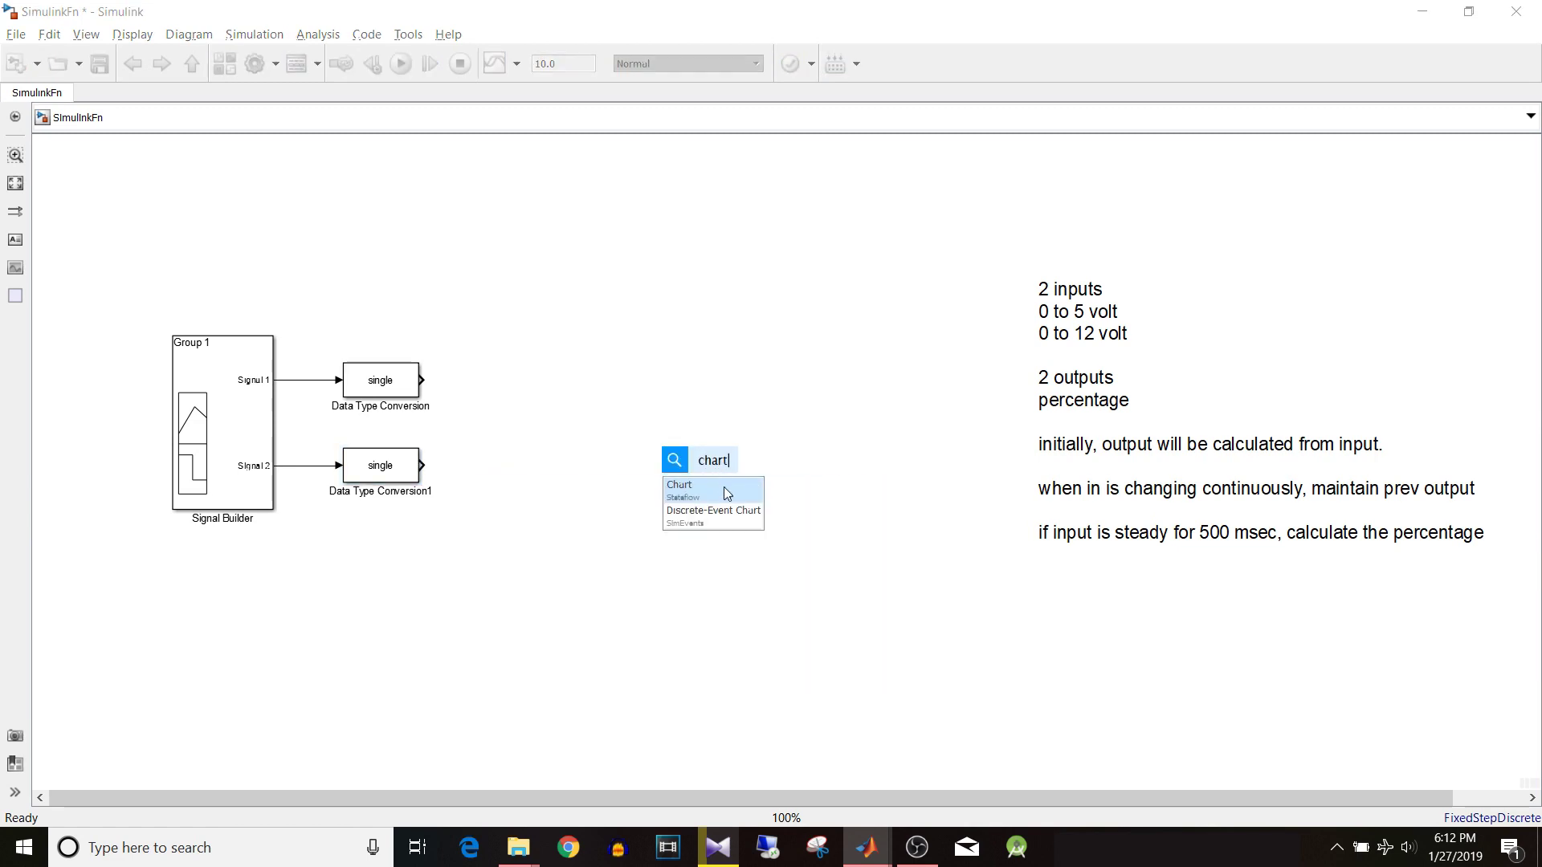
{"action": "left_click", "coordinate": [724, 487]}
{"action": "left_click", "coordinate": [731, 487]}
{"action": "left_click_drag", "start_coordinate": [738, 488], "coordinate": [843, 591]}
{"action": "left_click_drag", "start_coordinate": [781, 543], "coordinate": [606, 447]}
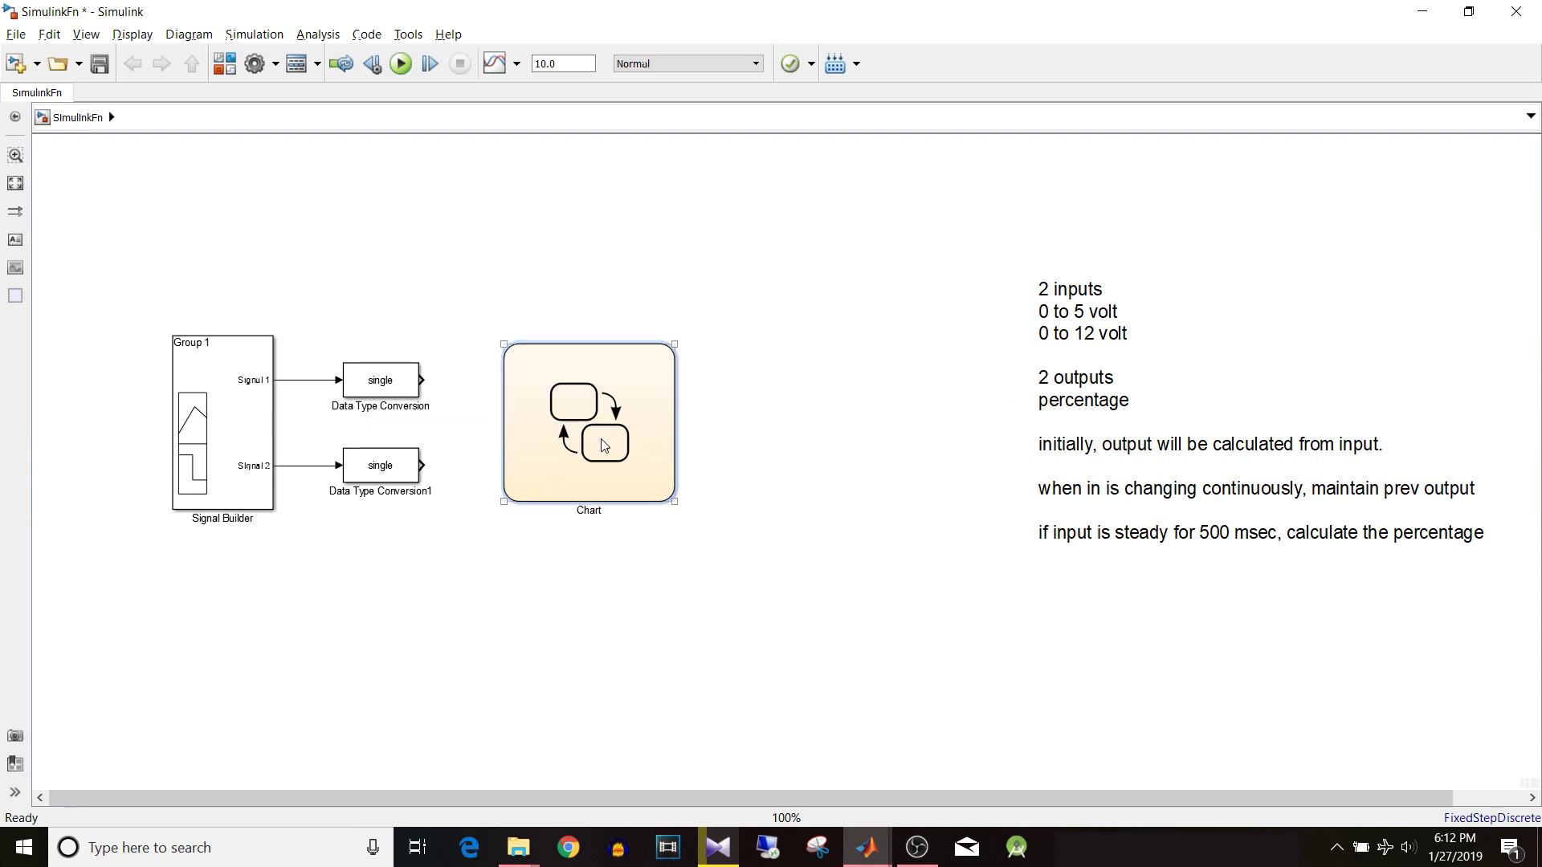
Open the Chart block and show its contents in the Model Explorer.
{"action": "double_click", "coordinate": [604, 447]}
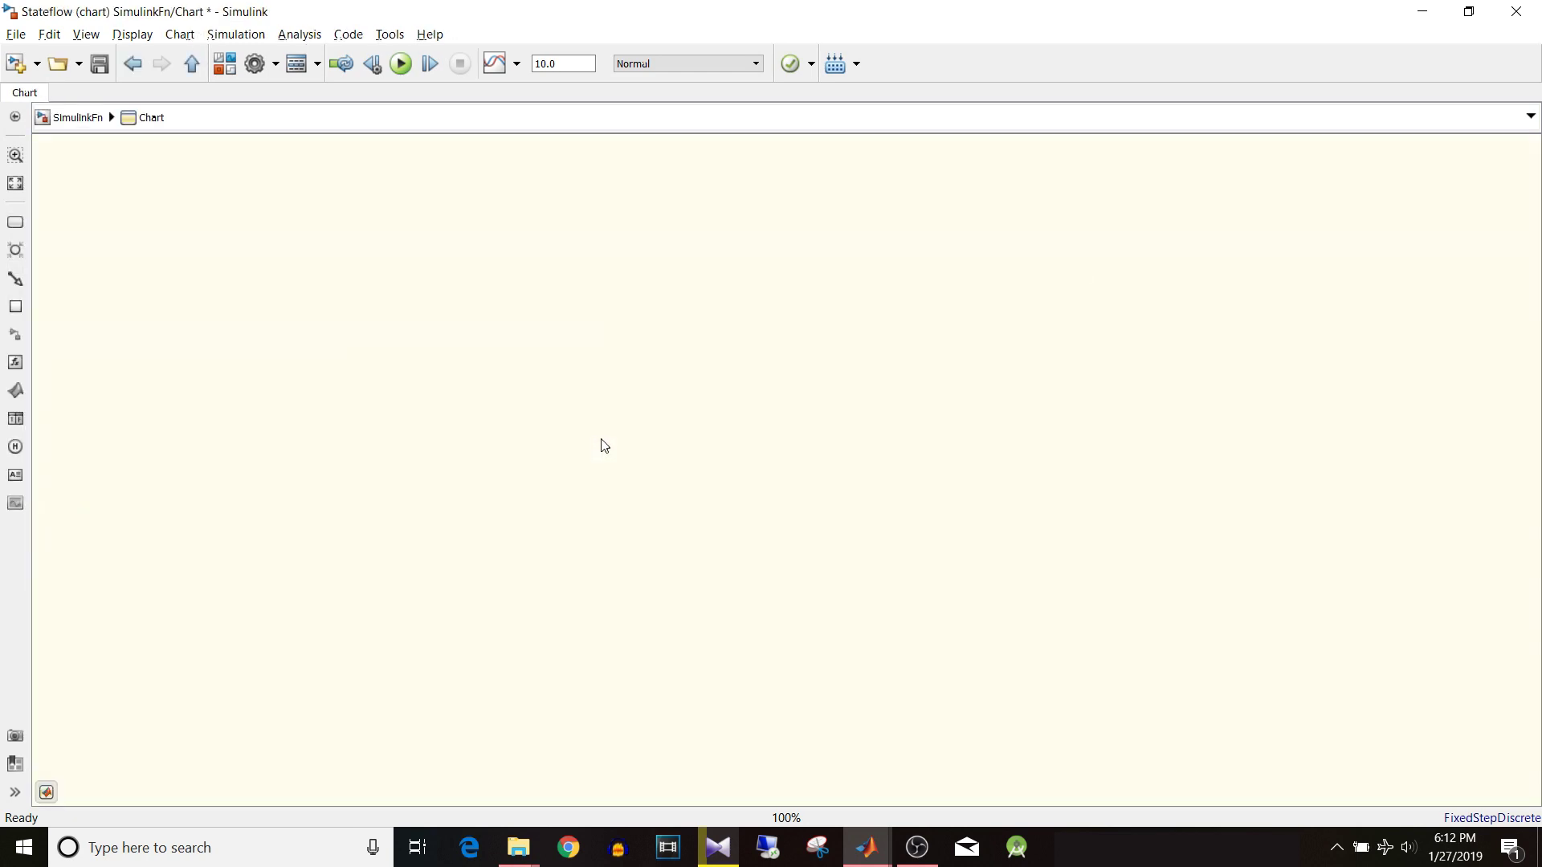
{"action": "left_click", "coordinate": [71, 120]}
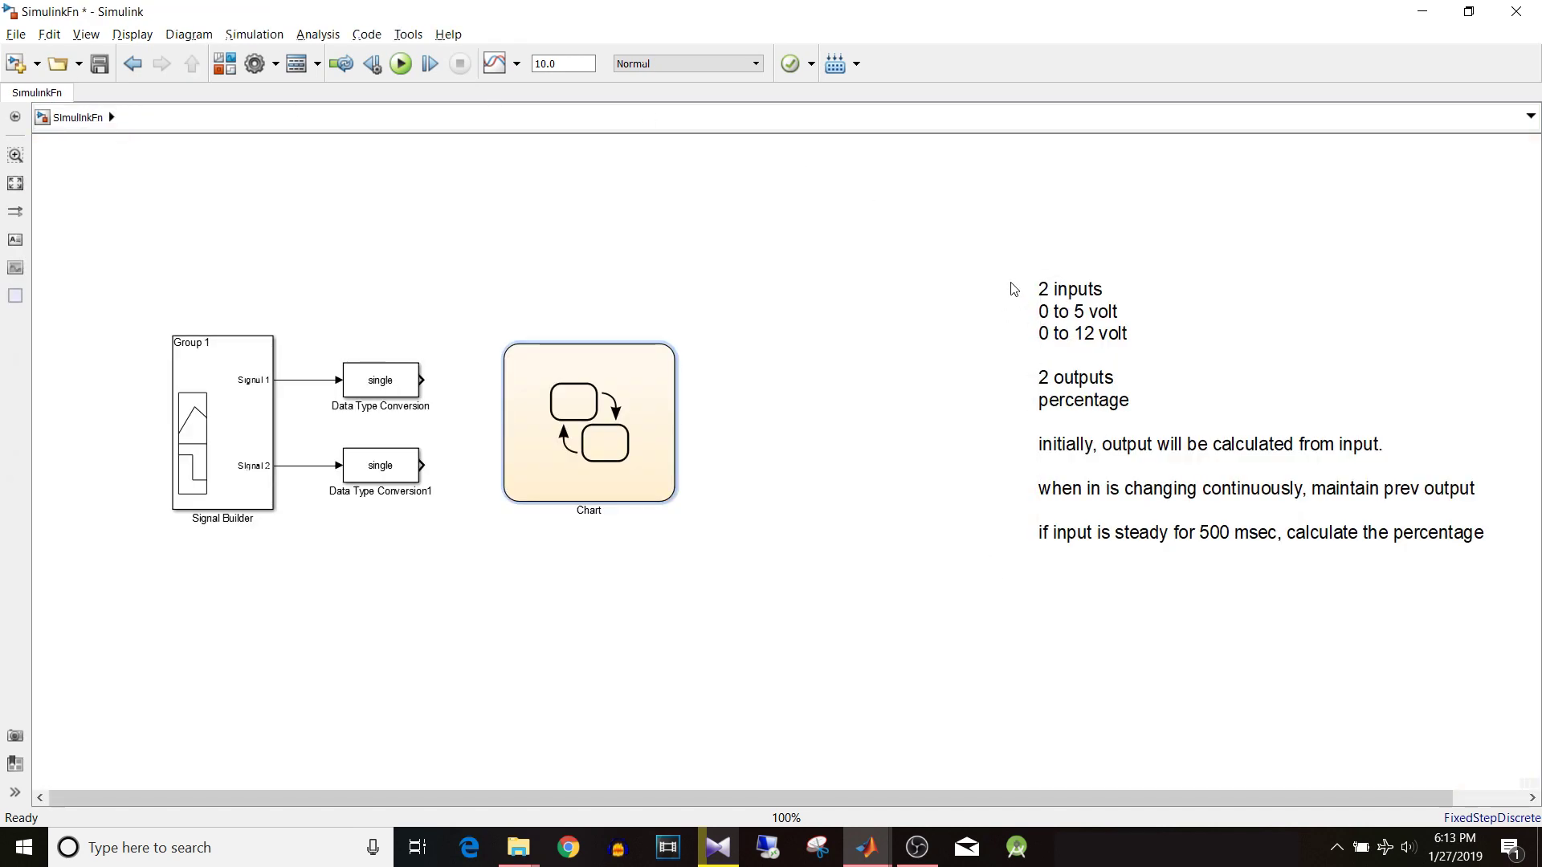
{"action": "left_click", "coordinate": [558, 444]}
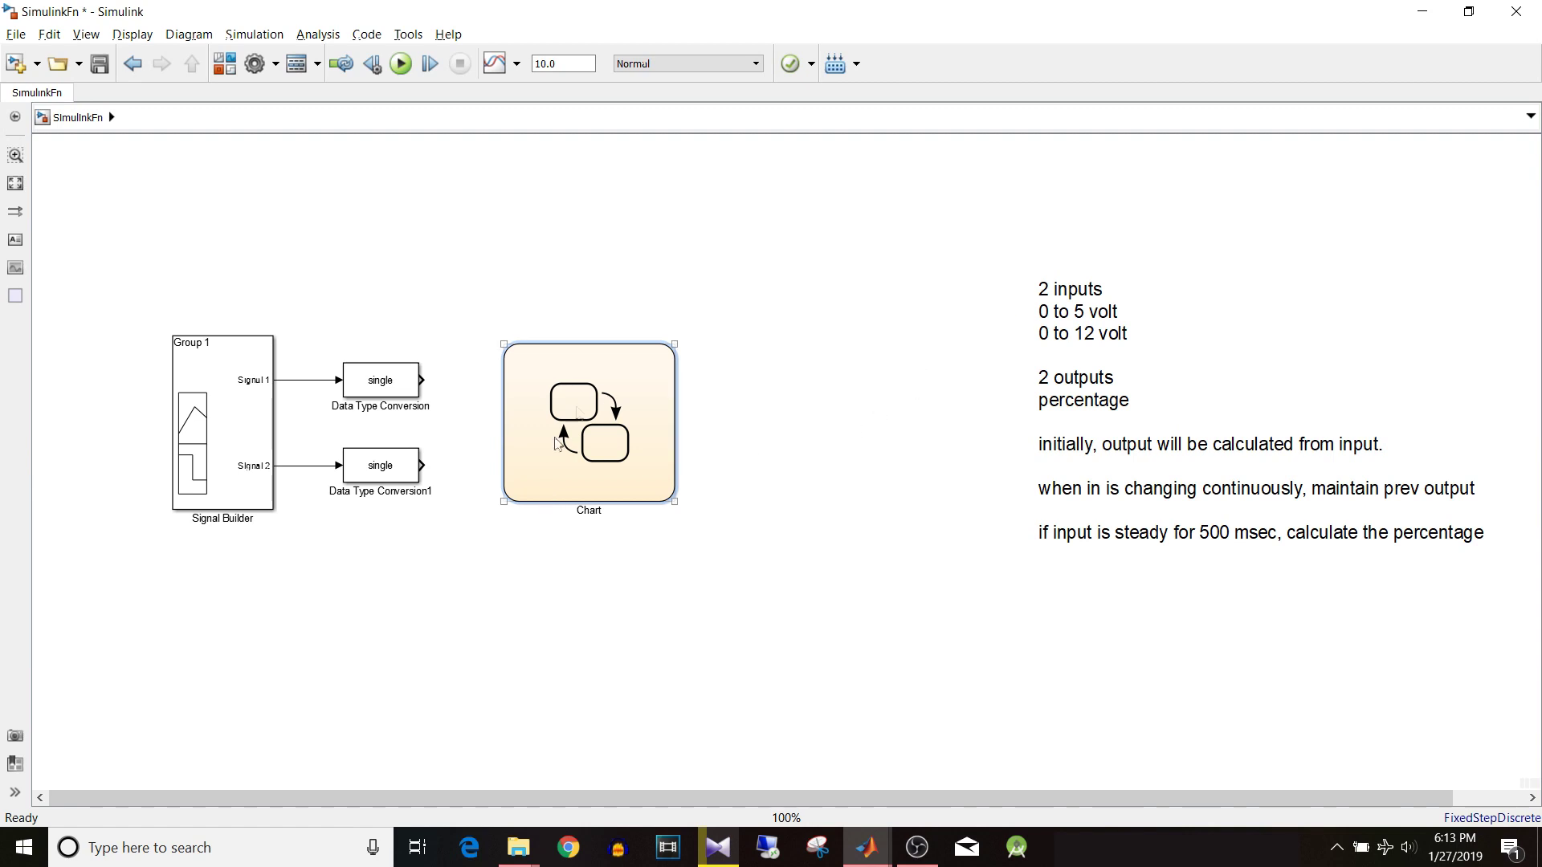
{"action": "double_click", "coordinate": [599, 391]}
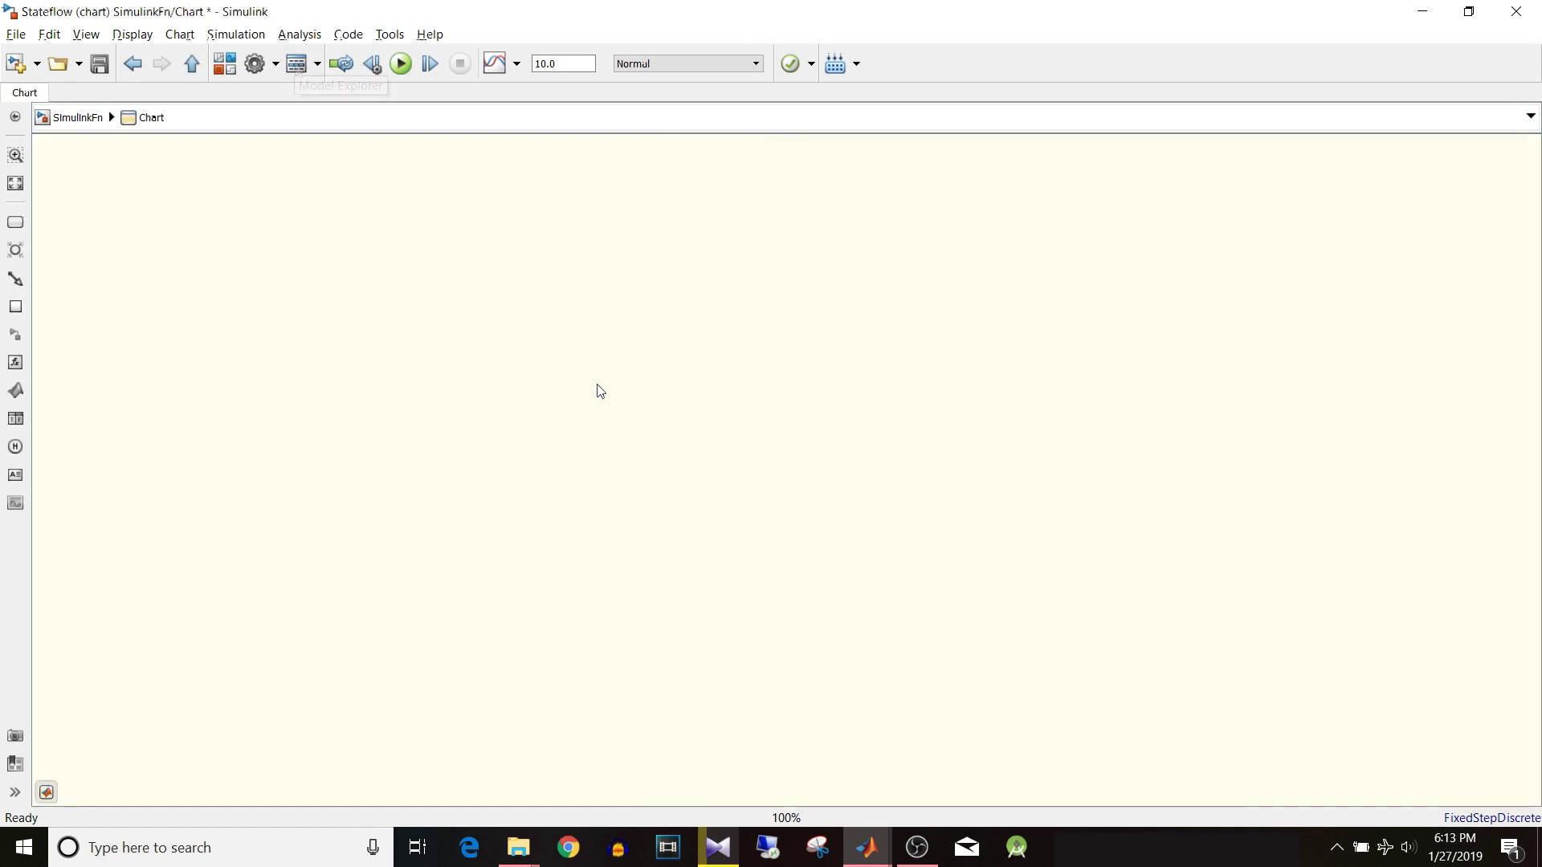
{"action": "left_click", "coordinate": [296, 66]}
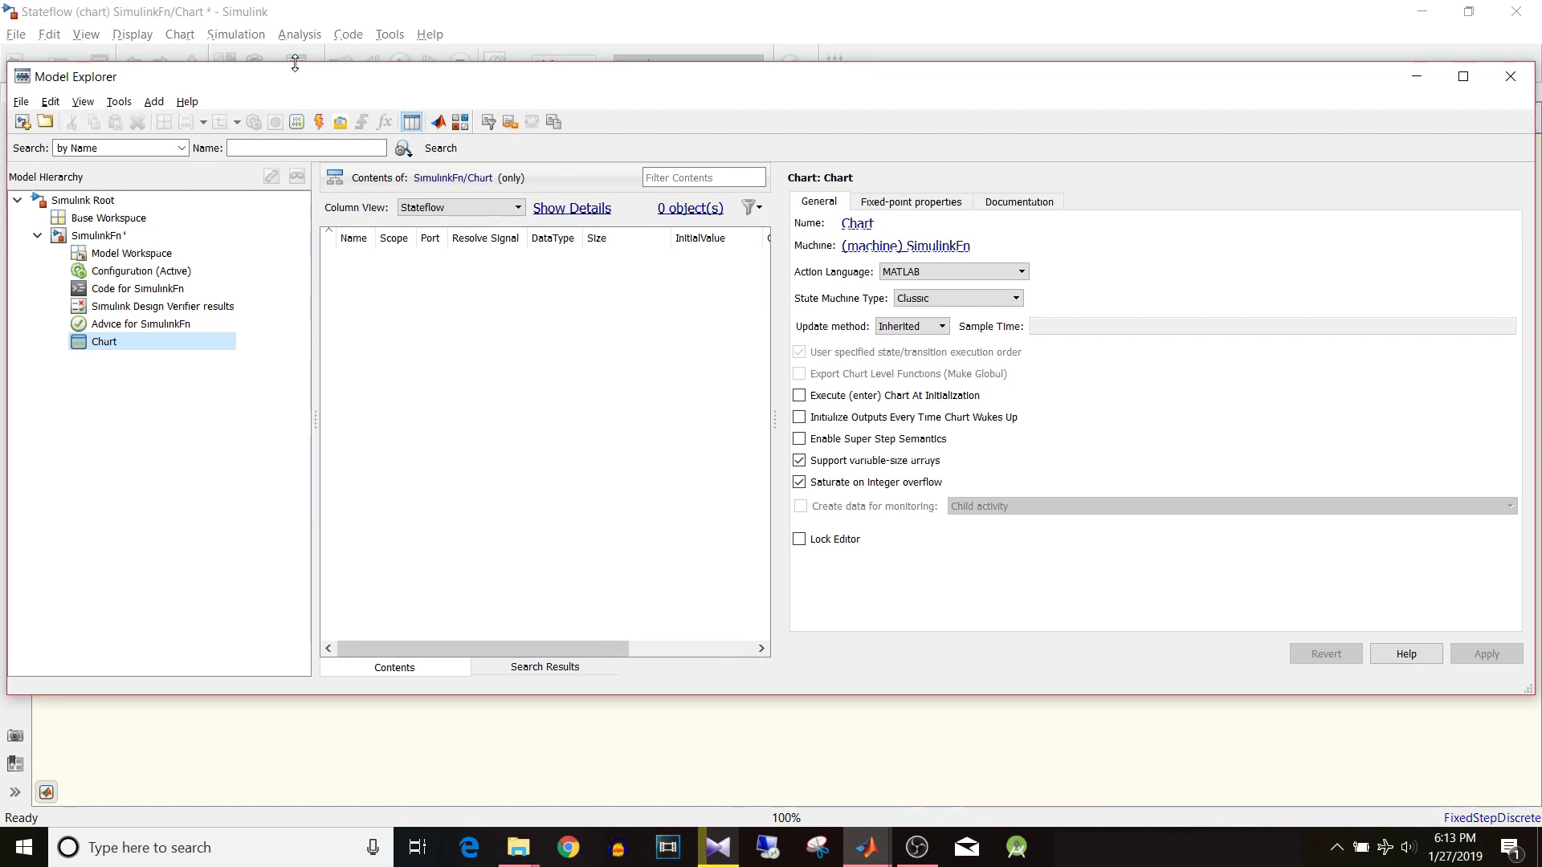
{"action": "left_click", "coordinate": [396, 365]}
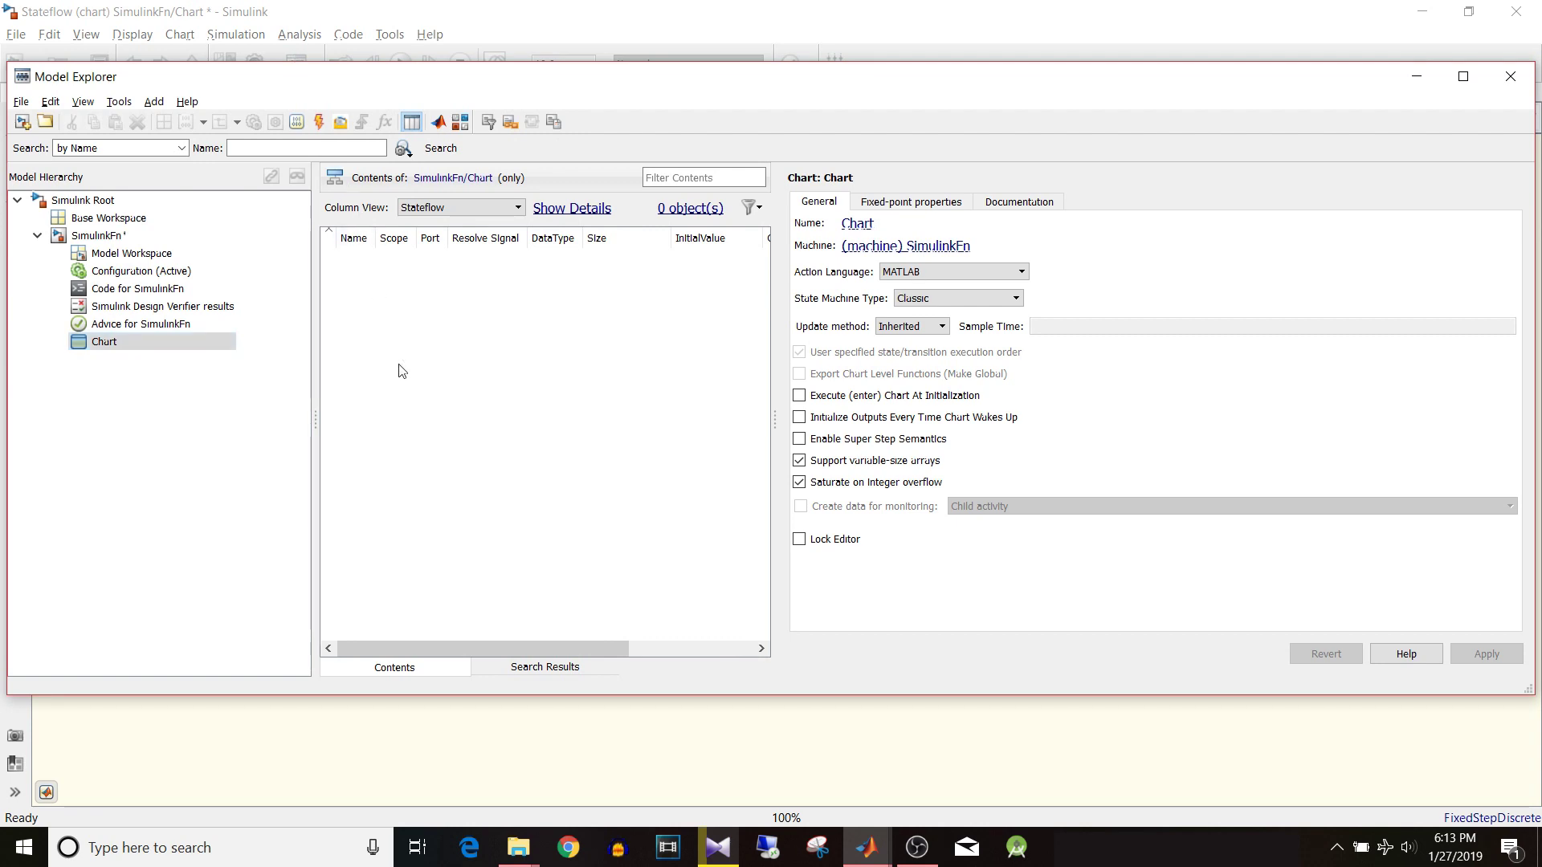
Add a data object to the chart, name it in1 and set its scope to Input.
{"action": "left_click", "coordinate": [296, 123]}
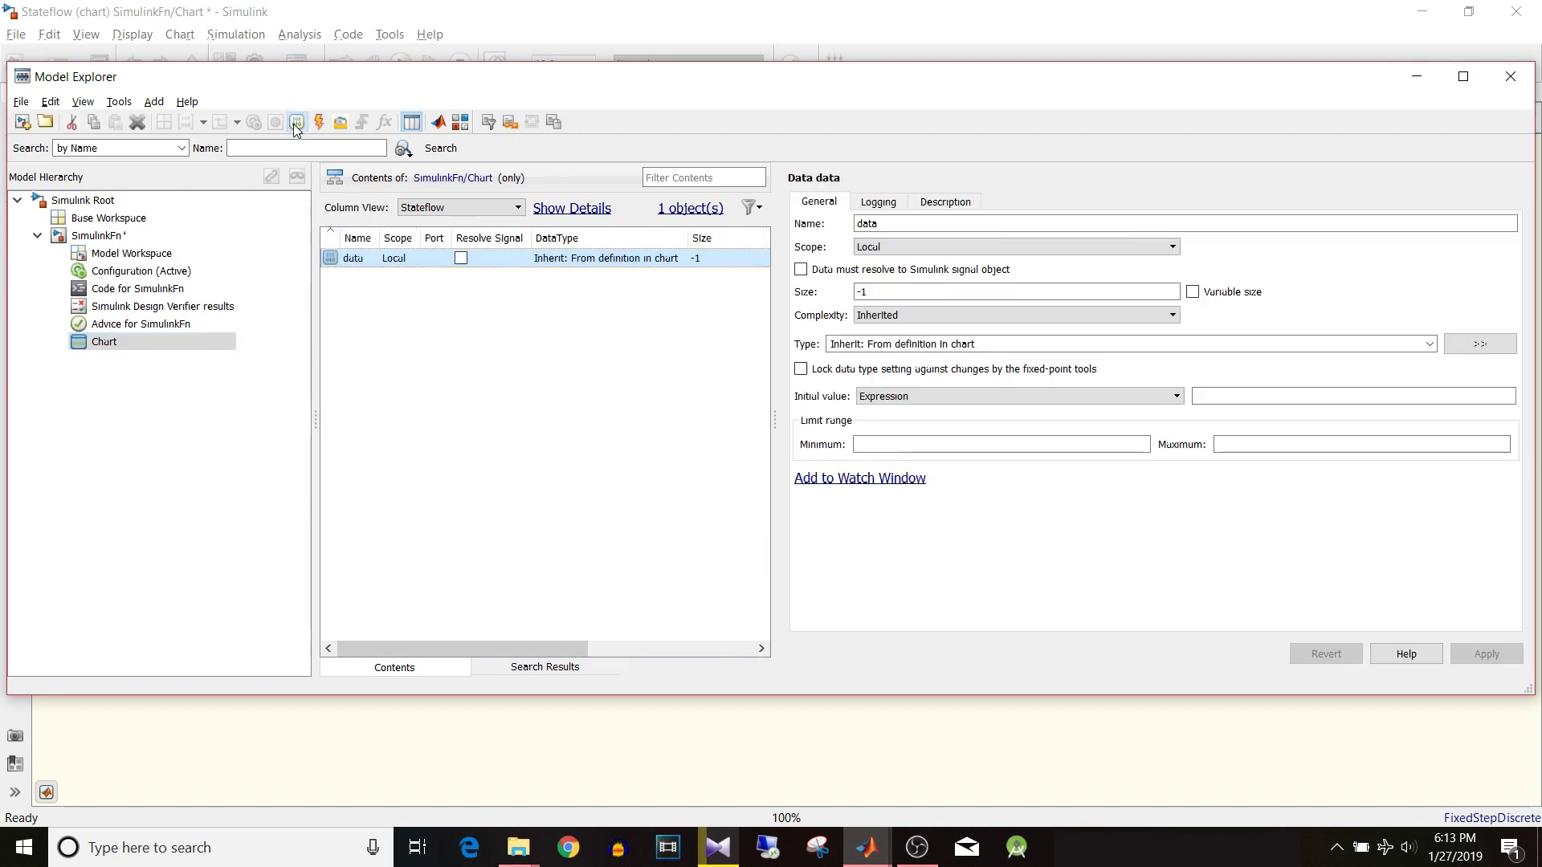
{"action": "double_click", "coordinate": [361, 258]}
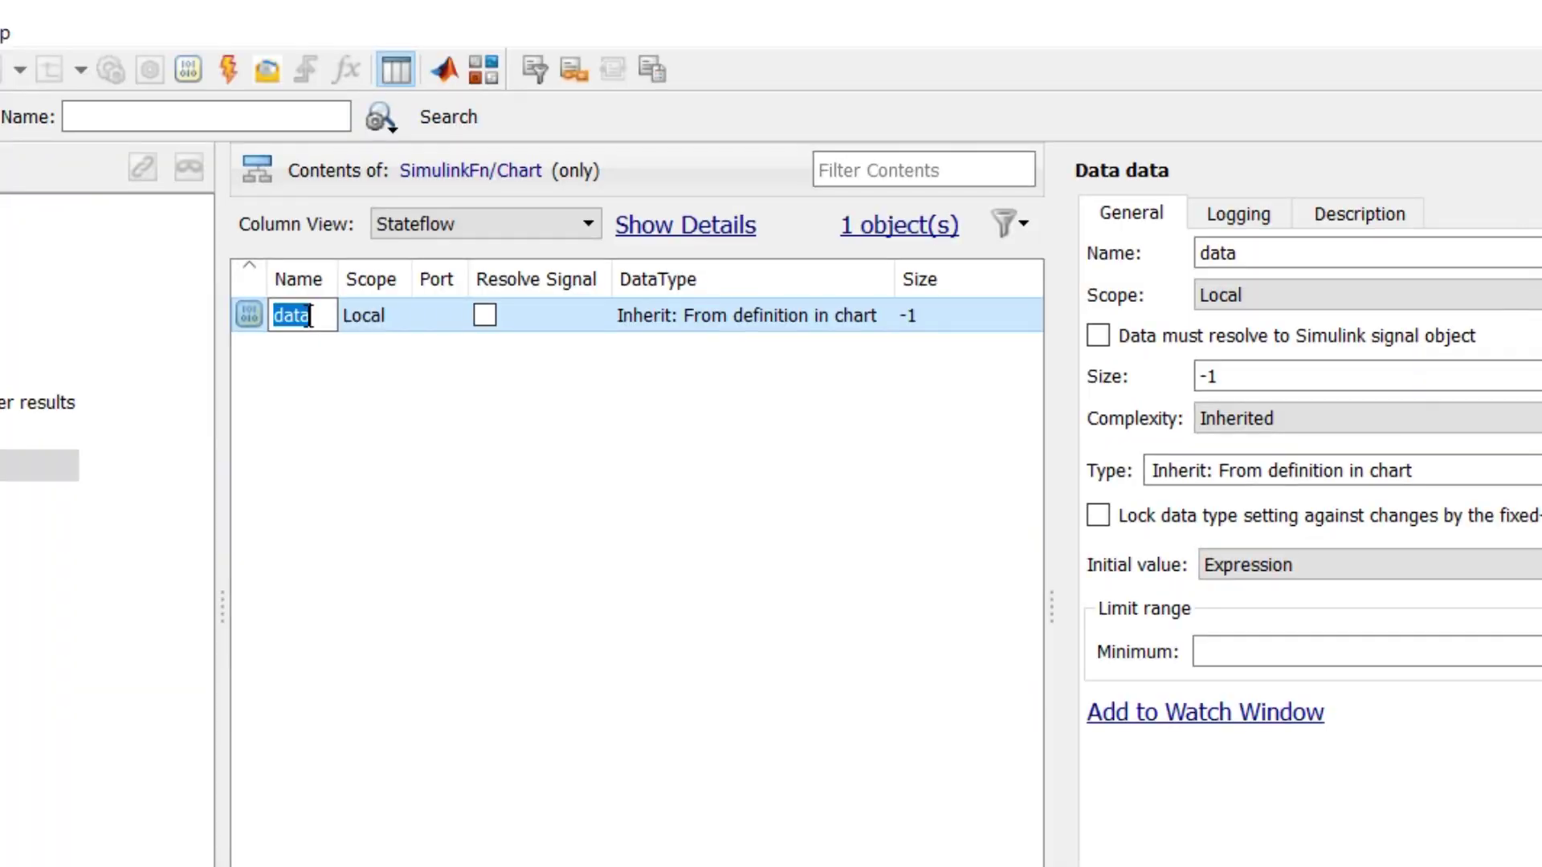
{"action": "type", "text": "in1"}
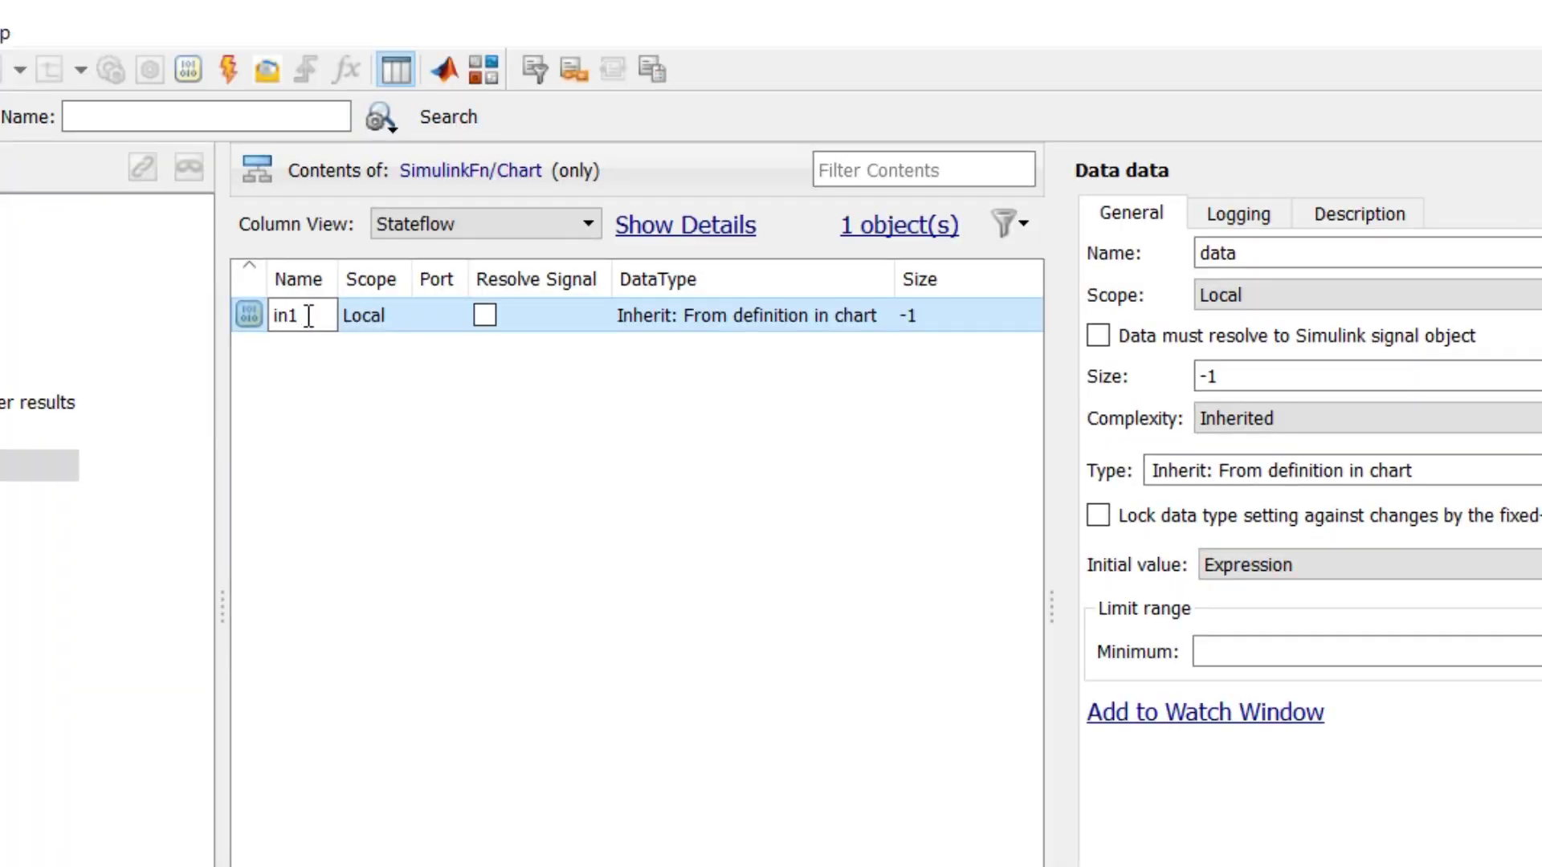
{"action": "left_click", "coordinate": [368, 385]}
{"action": "left_click", "coordinate": [382, 322]}
{"action": "left_click", "coordinate": [382, 315]}
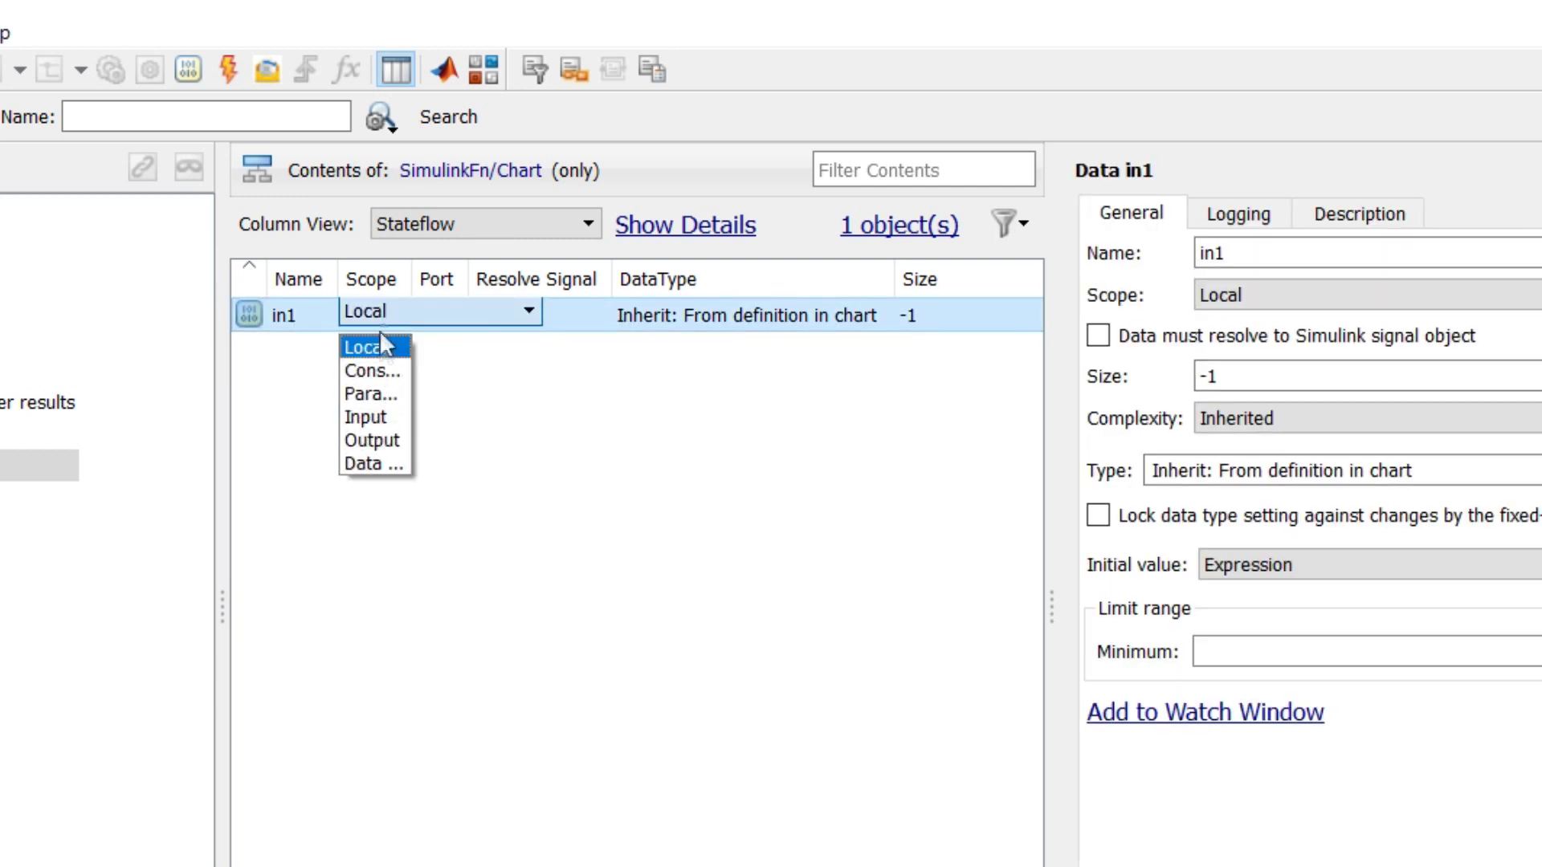
{"action": "left_click", "coordinate": [379, 413]}
Add a second chart data object named in2 with its scope set to Input.
{"action": "left_click", "coordinate": [196, 79]}
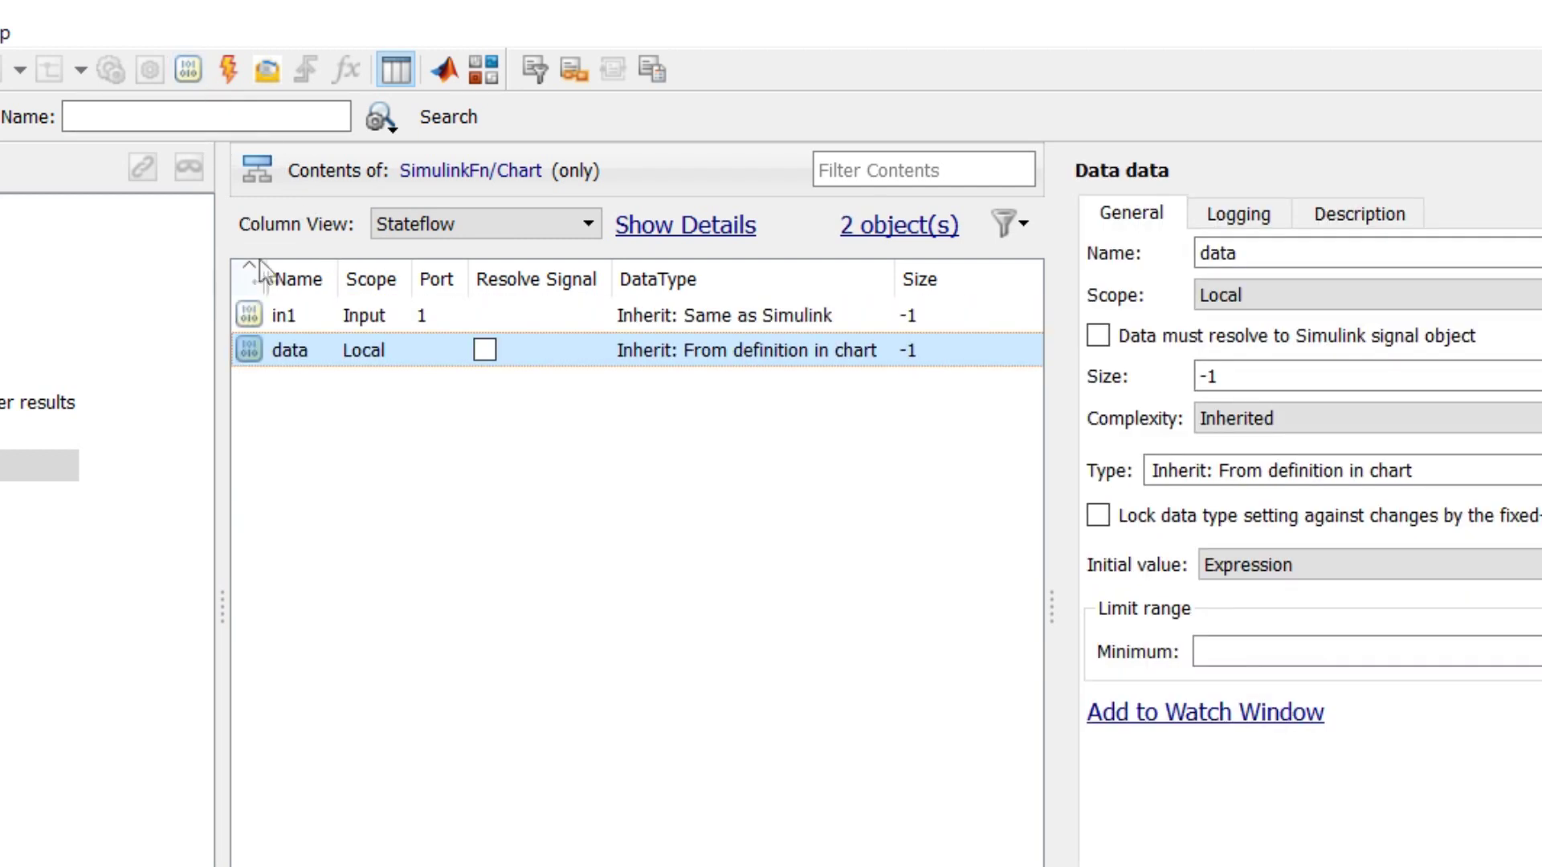
{"action": "left_click", "coordinate": [310, 350]}
{"action": "type", "text": "in2"}
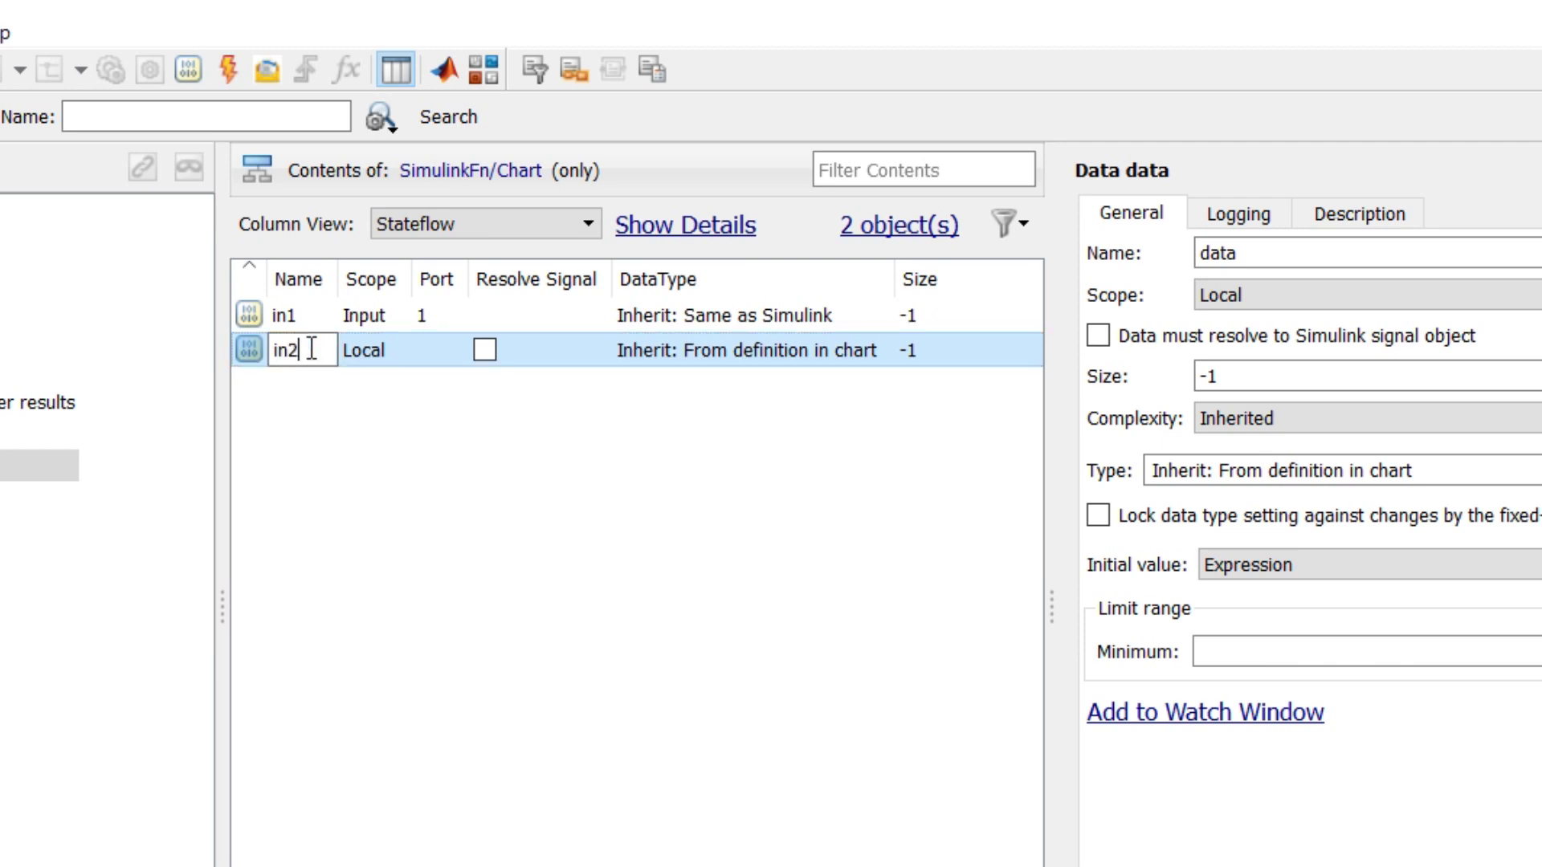
{"action": "left_click", "coordinate": [382, 345]}
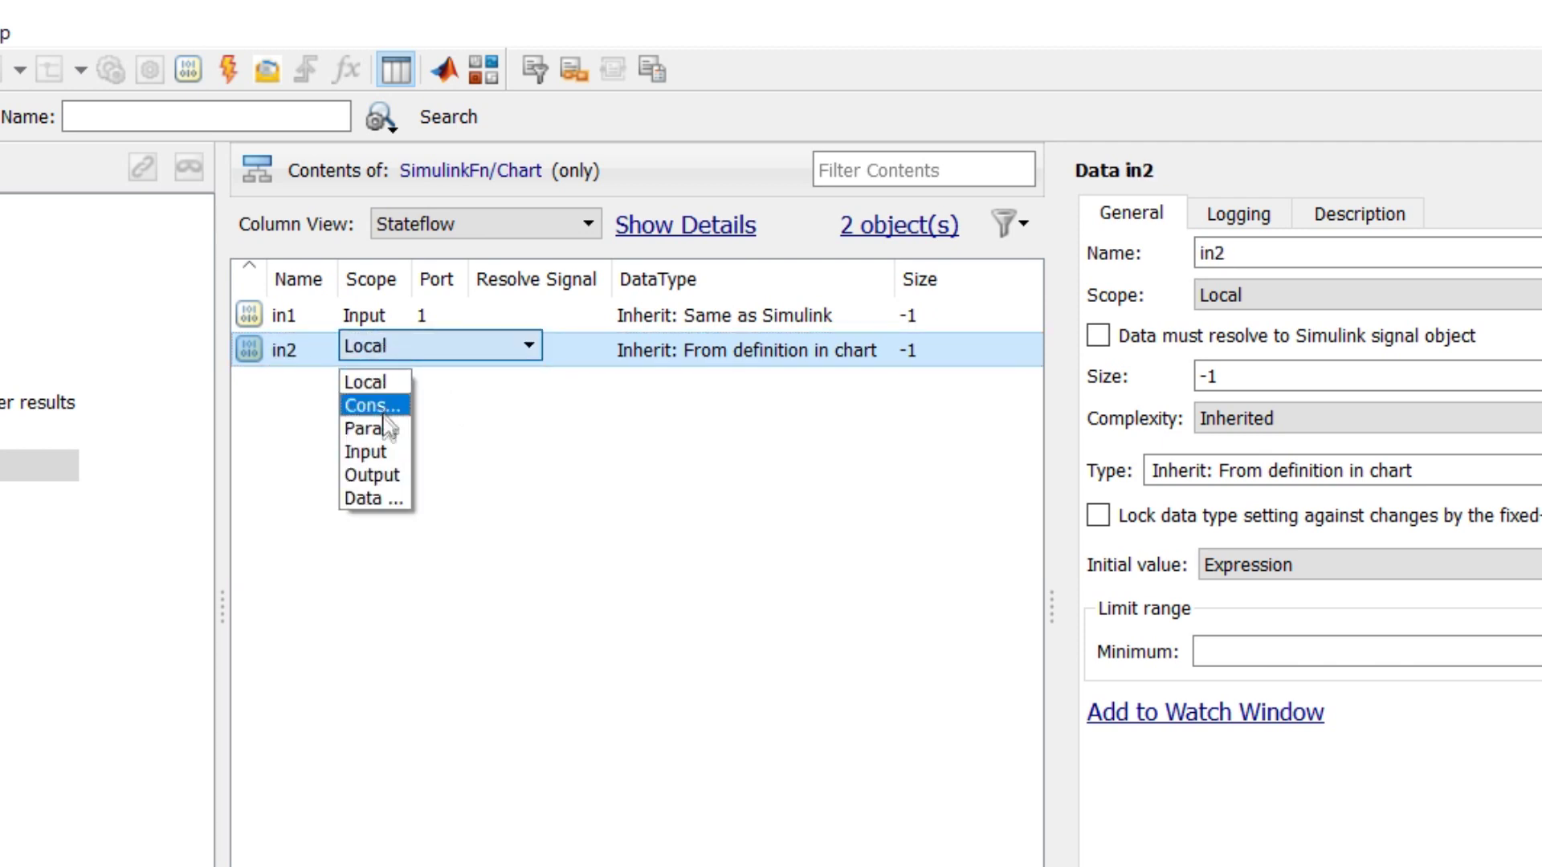
{"action": "left_click", "coordinate": [393, 452]}
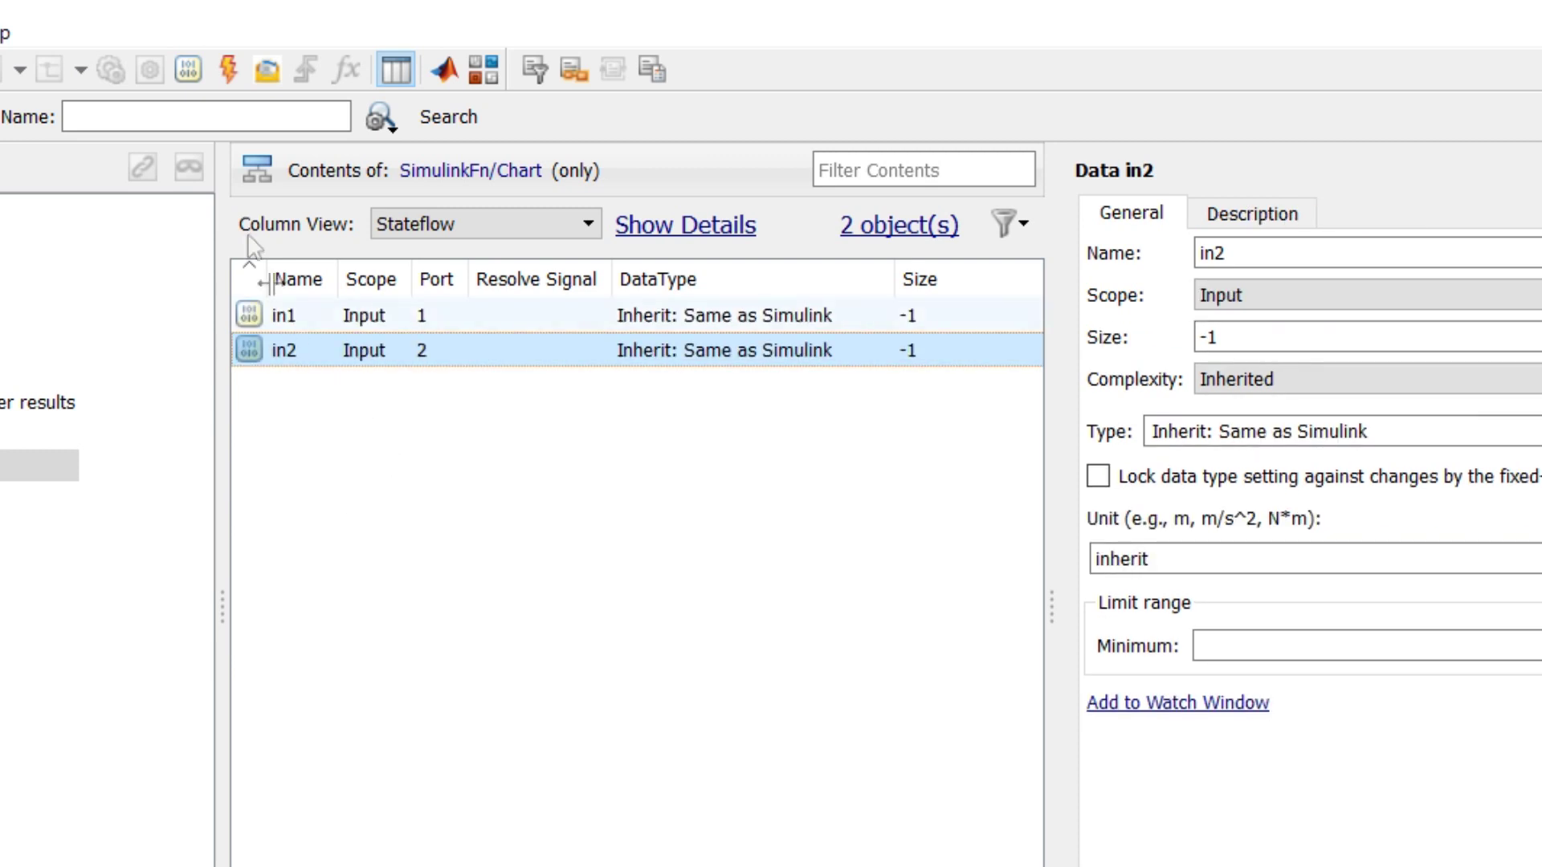
Add a chart data object named per1 and set its scope to Output.
{"action": "left_click", "coordinate": [194, 69]}
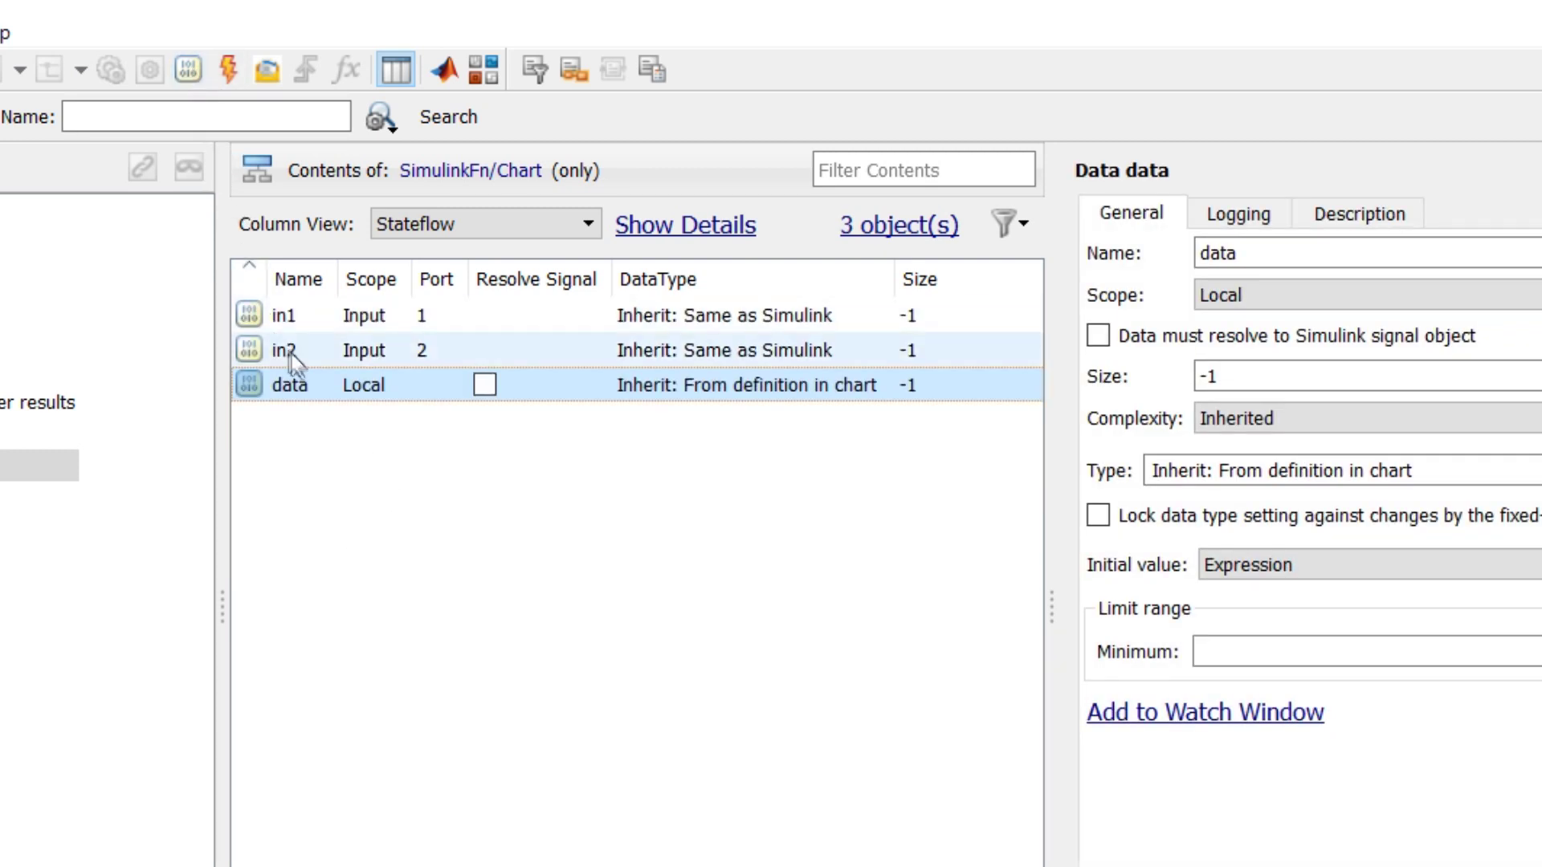
{"action": "double_click", "coordinate": [297, 386]}
{"action": "type", "text": "p"}
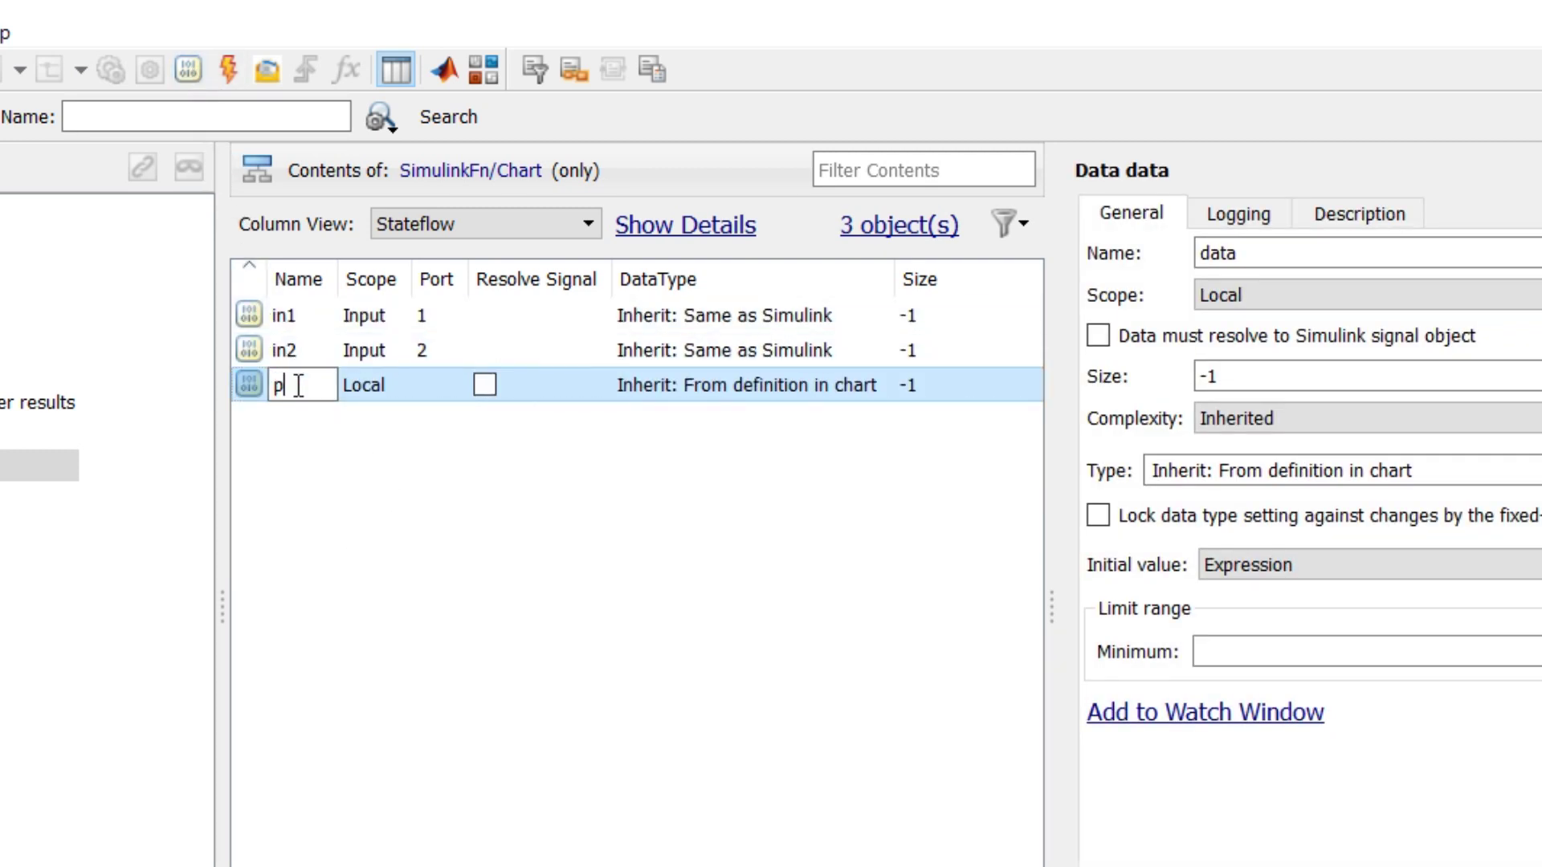
{"action": "type", "text": "er1"}
{"action": "left_click", "coordinate": [377, 386]}
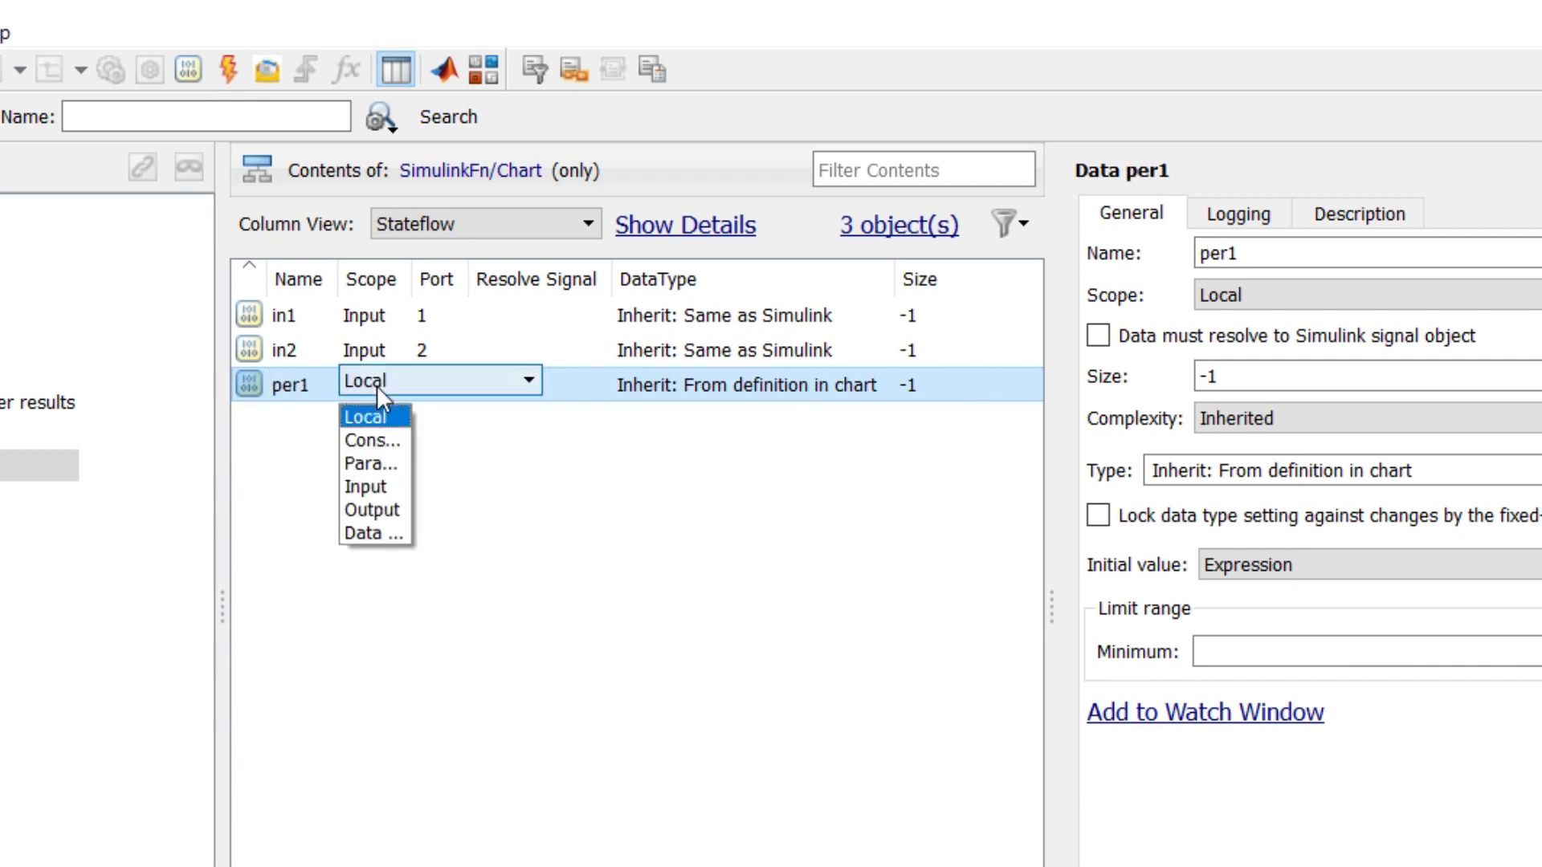
{"action": "left_click", "coordinate": [387, 508]}
Add a chart data object named per2 with its scope set to Output.
{"action": "left_click", "coordinate": [192, 70]}
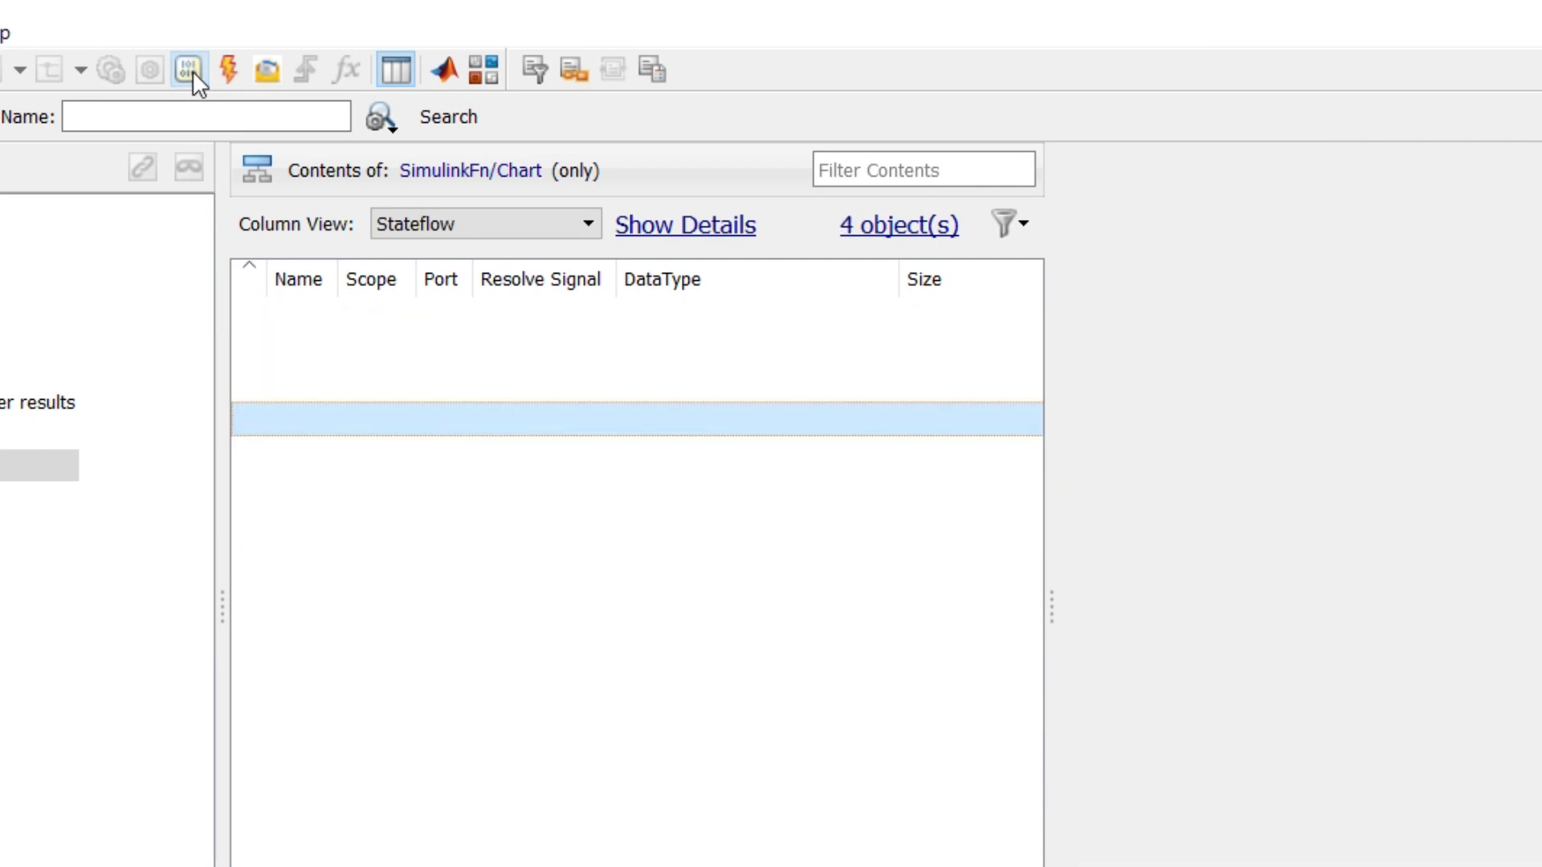
{"action": "left_click", "coordinate": [318, 421]}
{"action": "type", "text": "per2"}
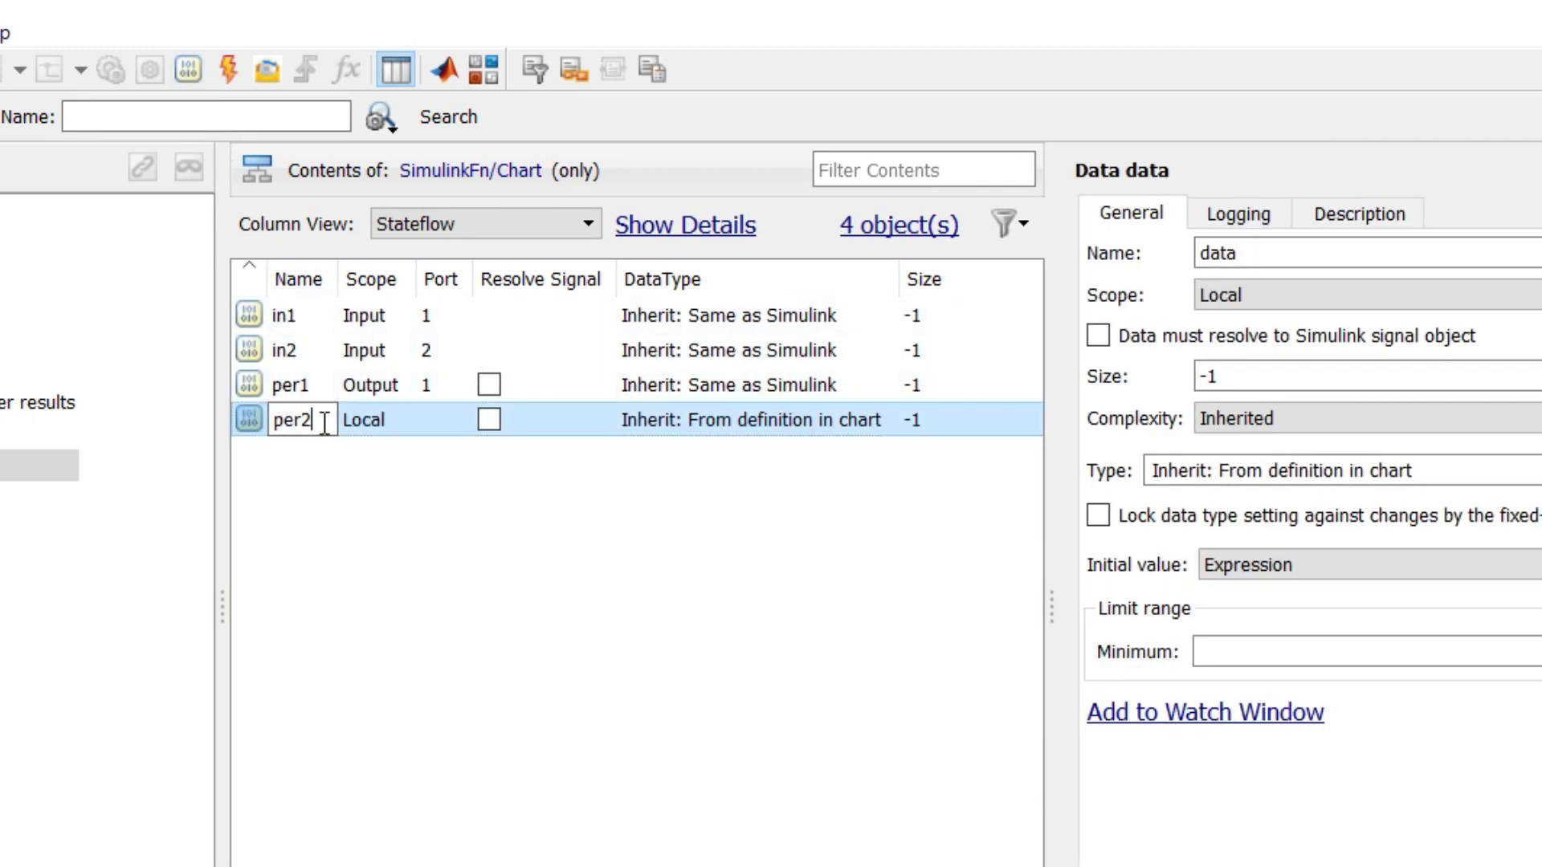
{"action": "left_click", "coordinate": [364, 419]}
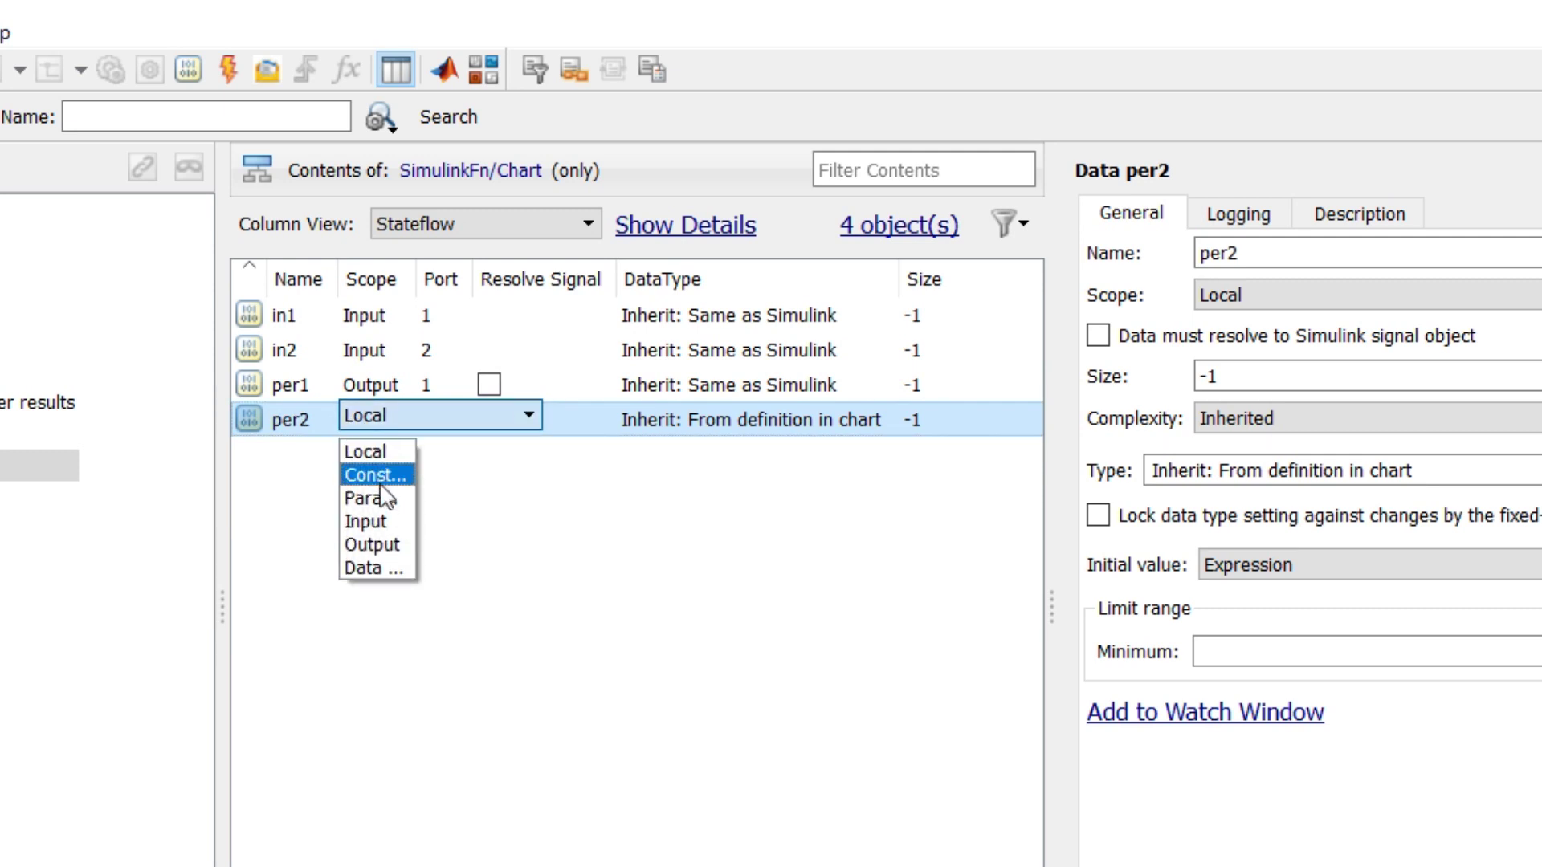
{"action": "left_click", "coordinate": [384, 544]}
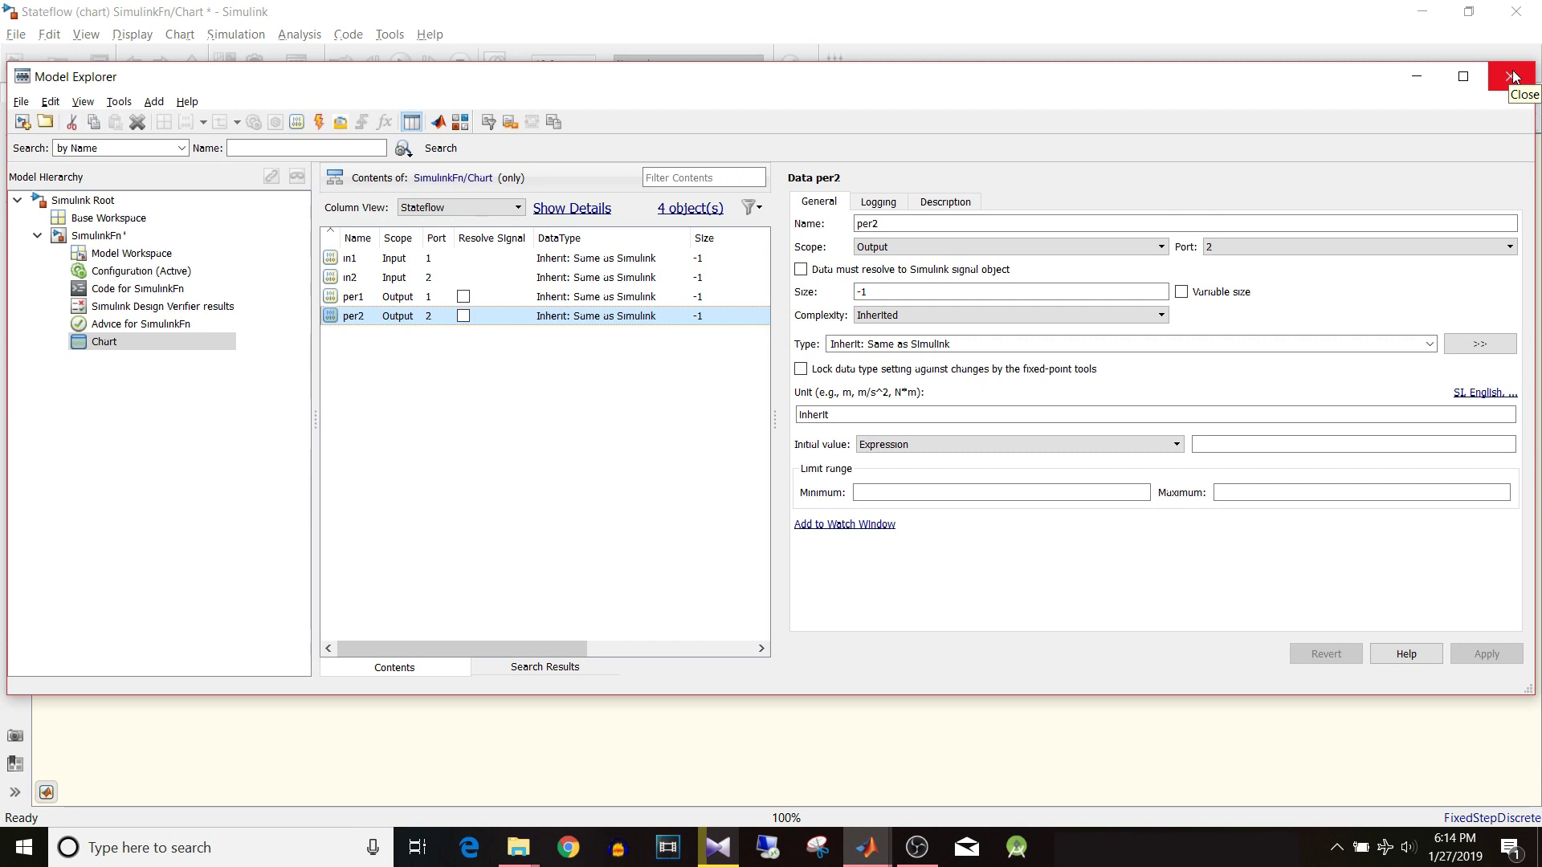
Close the Model Explorer, return to the top-level SimulinkFn model and select the Chart block.
{"action": "left_click", "coordinate": [1512, 77]}
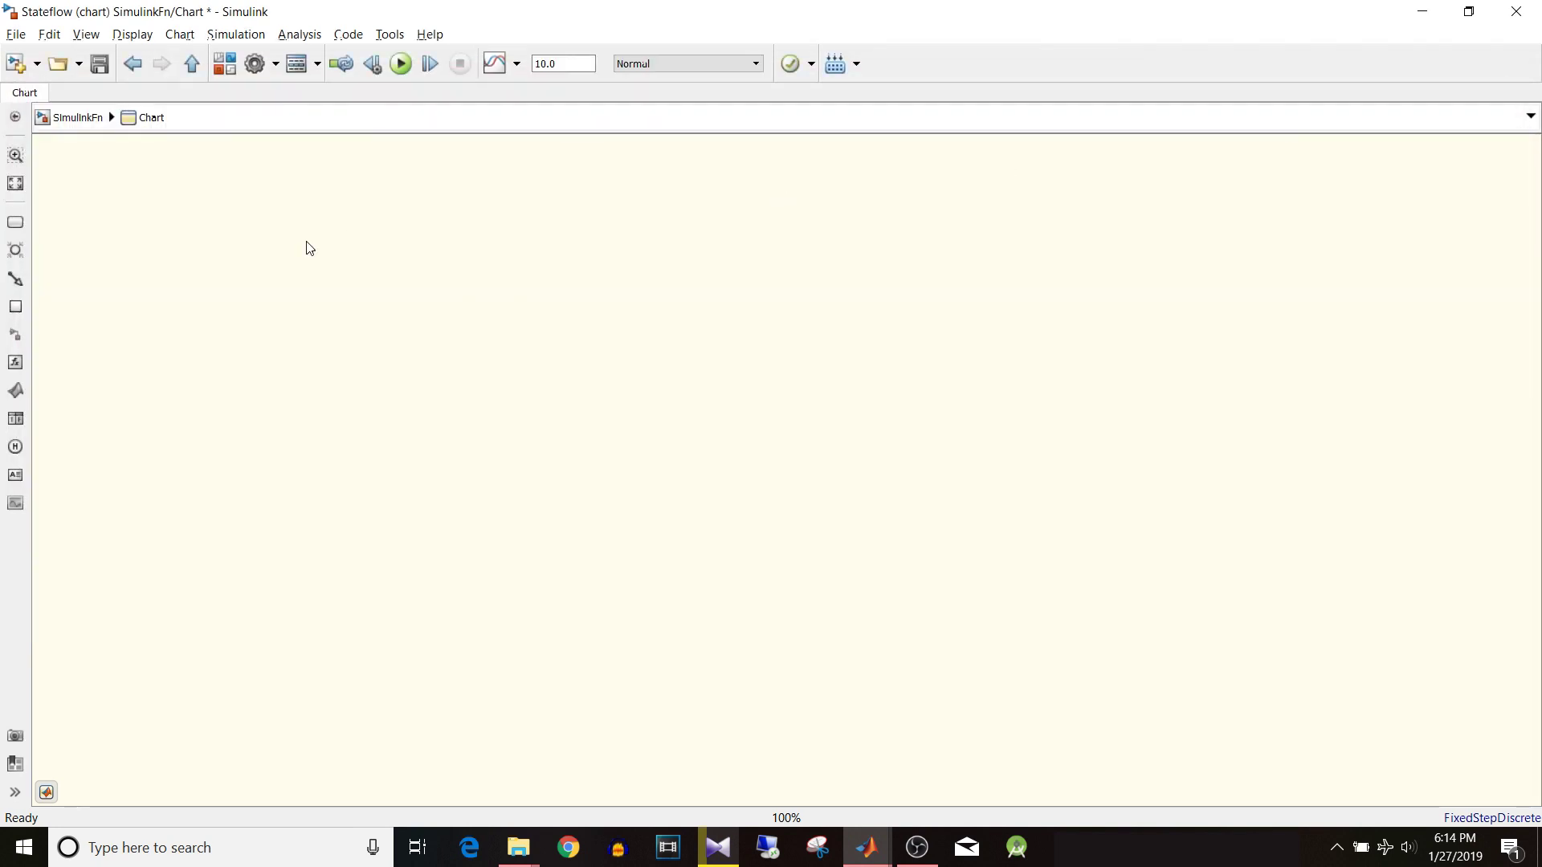
{"action": "left_click", "coordinate": [76, 118]}
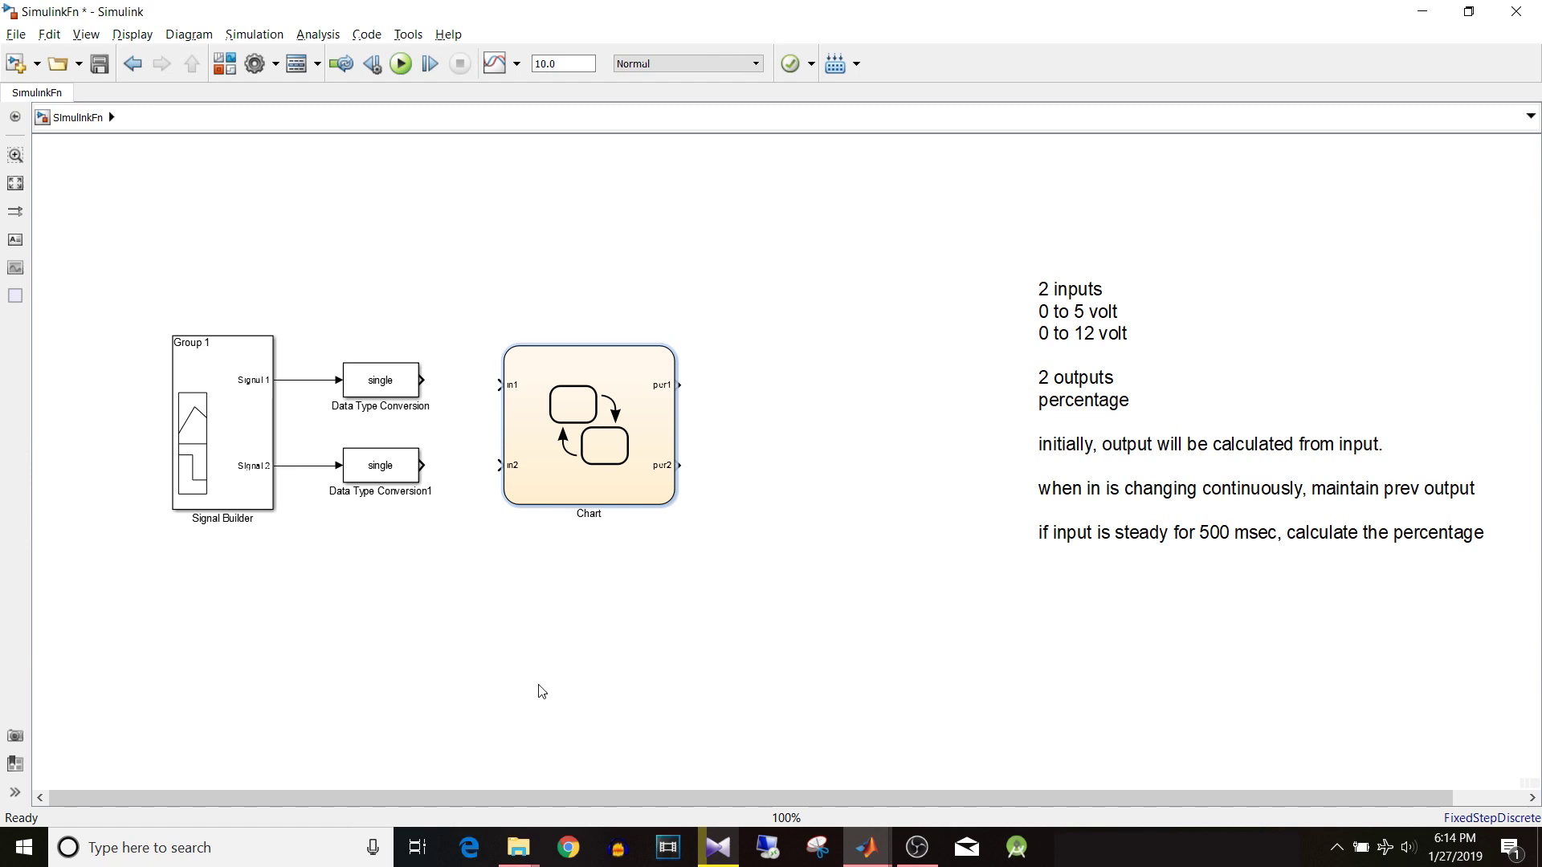
{"action": "left_click", "coordinate": [654, 435]}
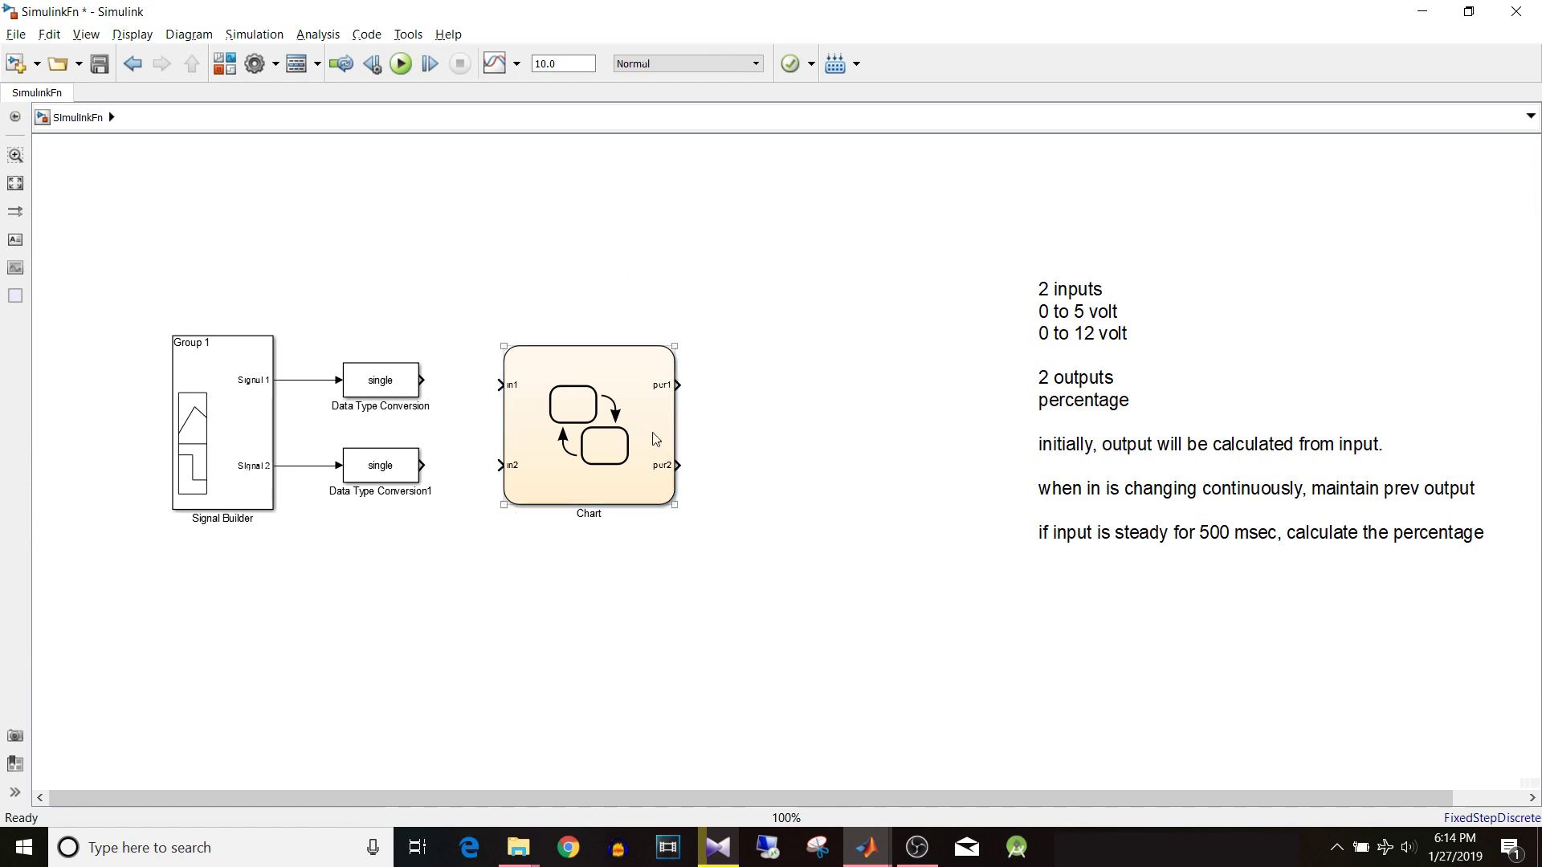
Connect the two Data Type Conversion blocks to chart inputs in1 and in2, resizing the Chart so both signal lines run straight.
{"action": "left_click_drag", "start_coordinate": [522, 508], "coordinate": [510, 505]}
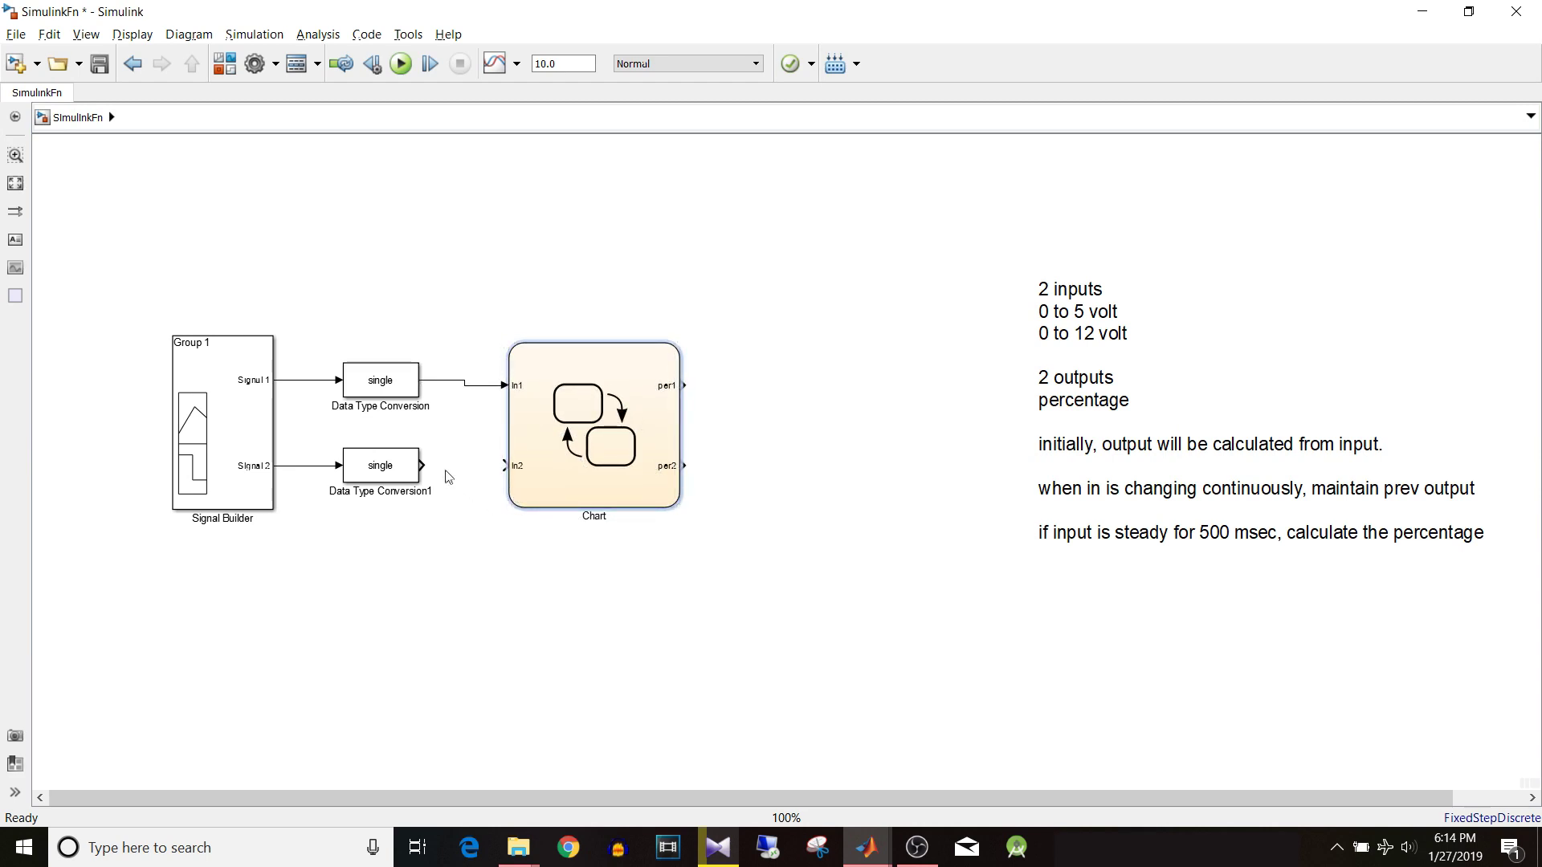
{"action": "left_click", "coordinate": [412, 473]}
{"action": "left_click_drag", "start_coordinate": [421, 465], "coordinate": [511, 465]}
{"action": "left_click", "coordinate": [506, 347]}
{"action": "left_click_drag", "start_coordinate": [506, 346], "coordinate": [509, 334]}
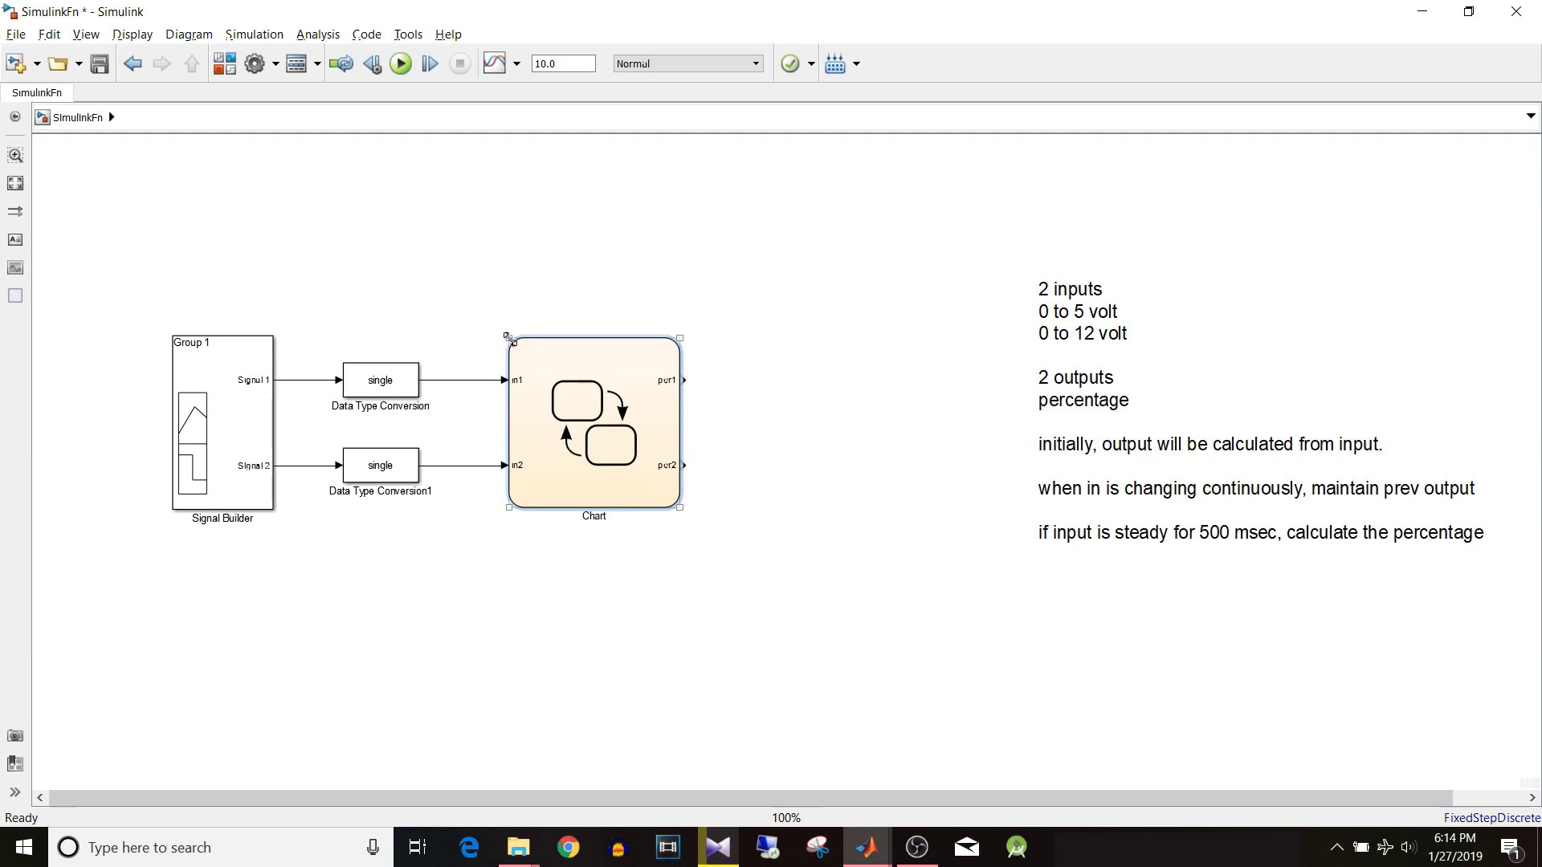
{"action": "left_click", "coordinate": [810, 650]}
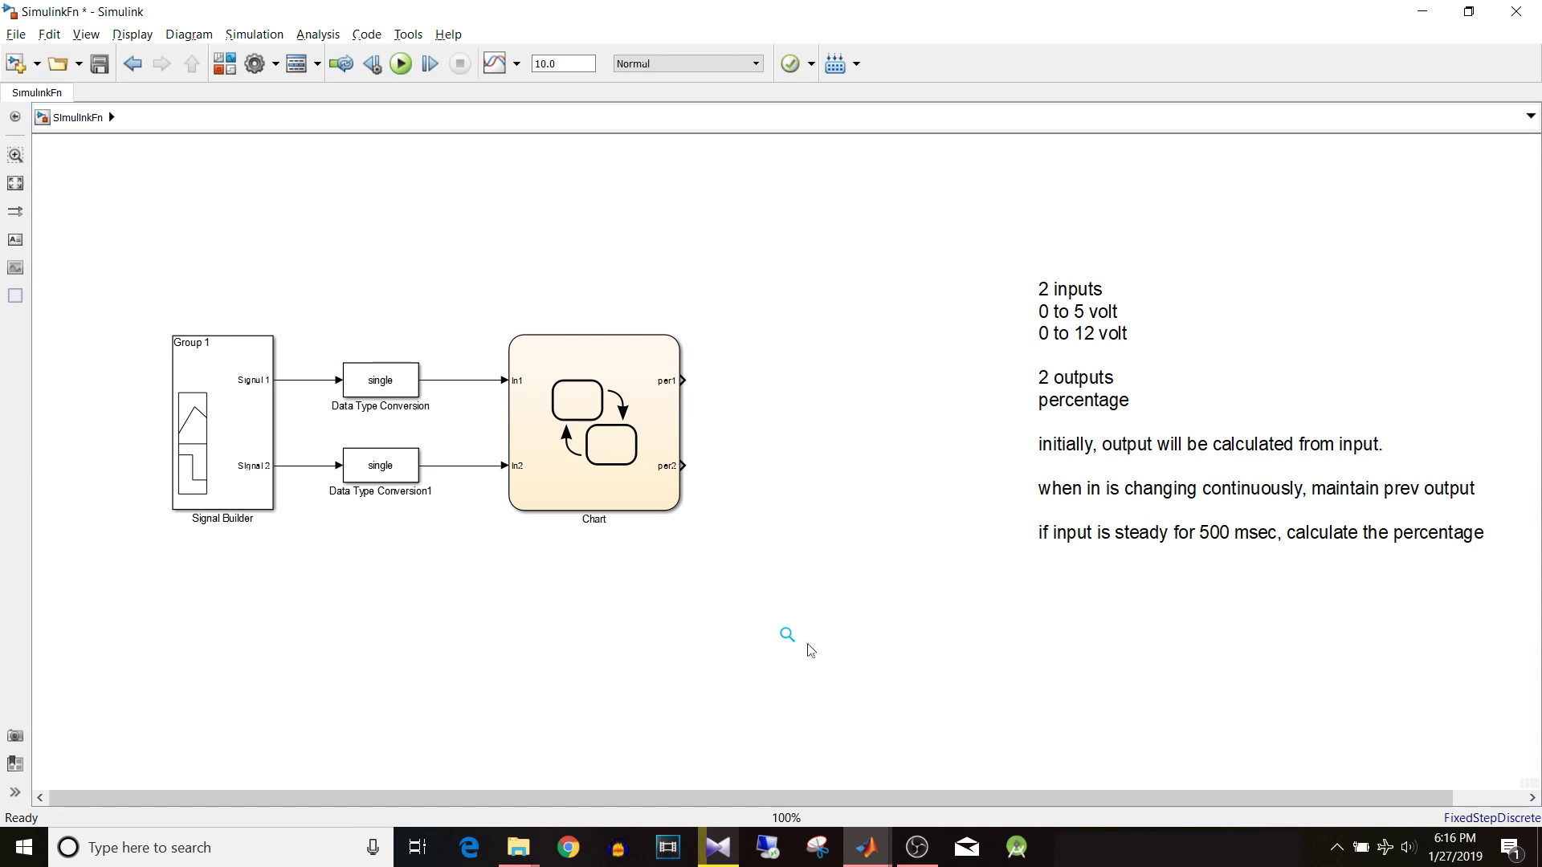
Open the Chart, place a Simulink Function in it and widen its box.
{"action": "double_click", "coordinate": [631, 451]}
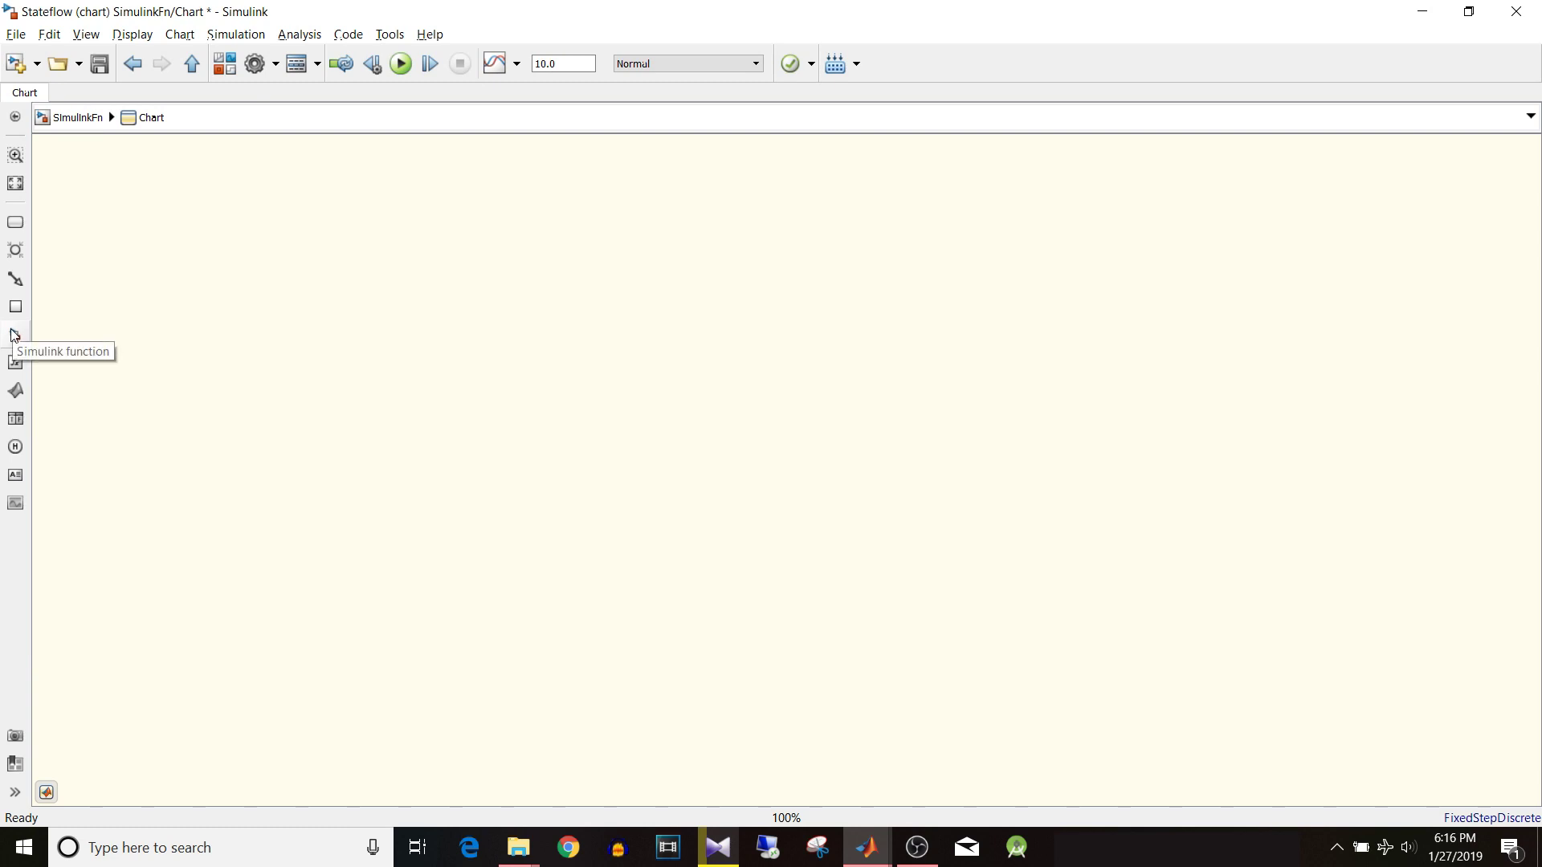
{"action": "left_click_drag", "start_coordinate": [14, 336], "coordinate": [278, 375]}
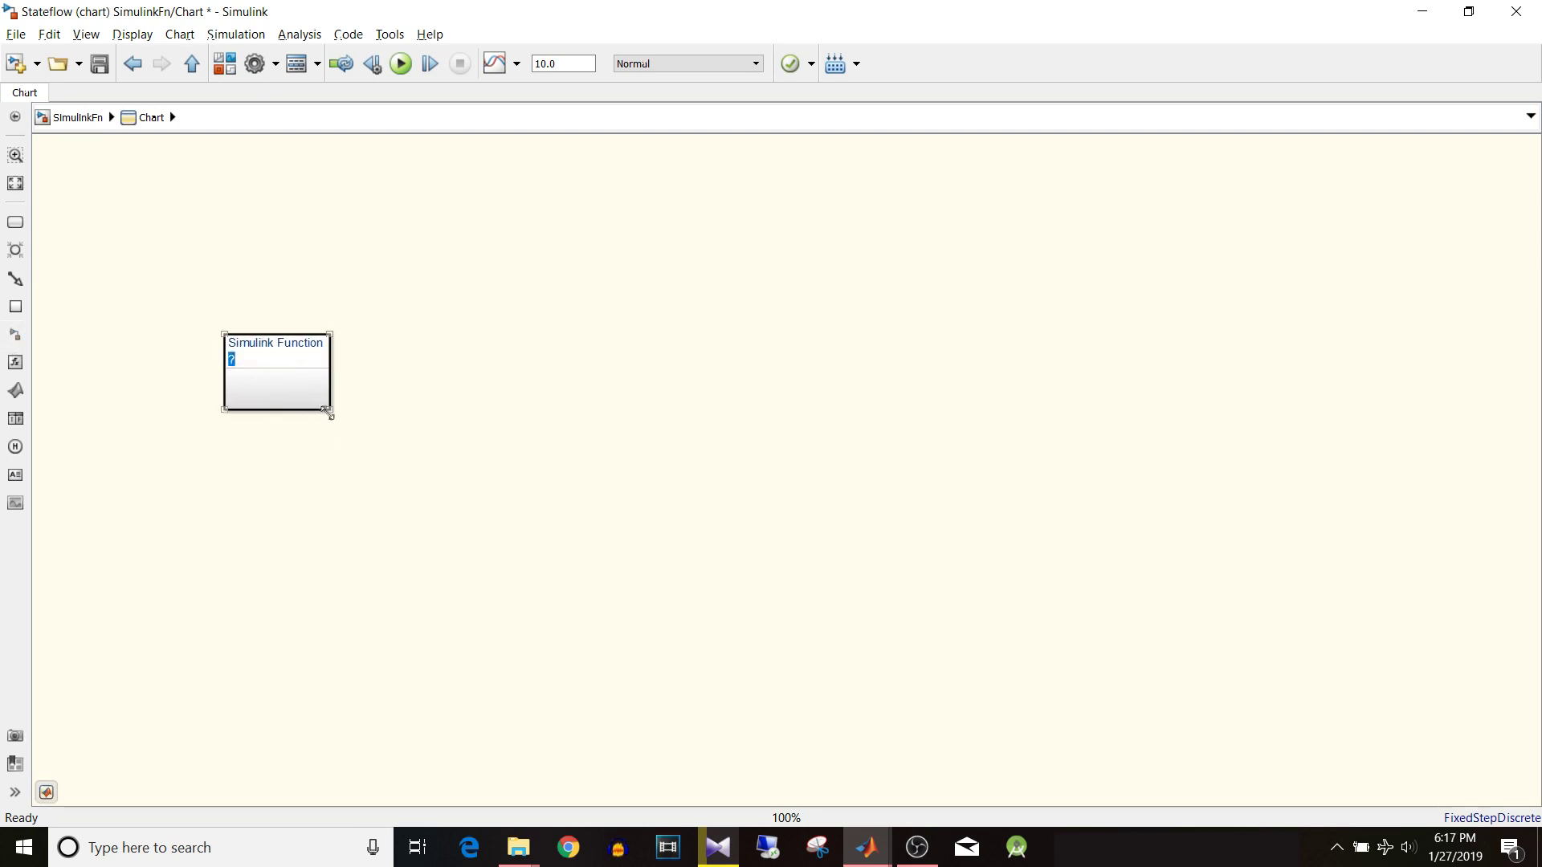
{"action": "left_click_drag", "start_coordinate": [332, 409], "coordinate": [447, 407]}
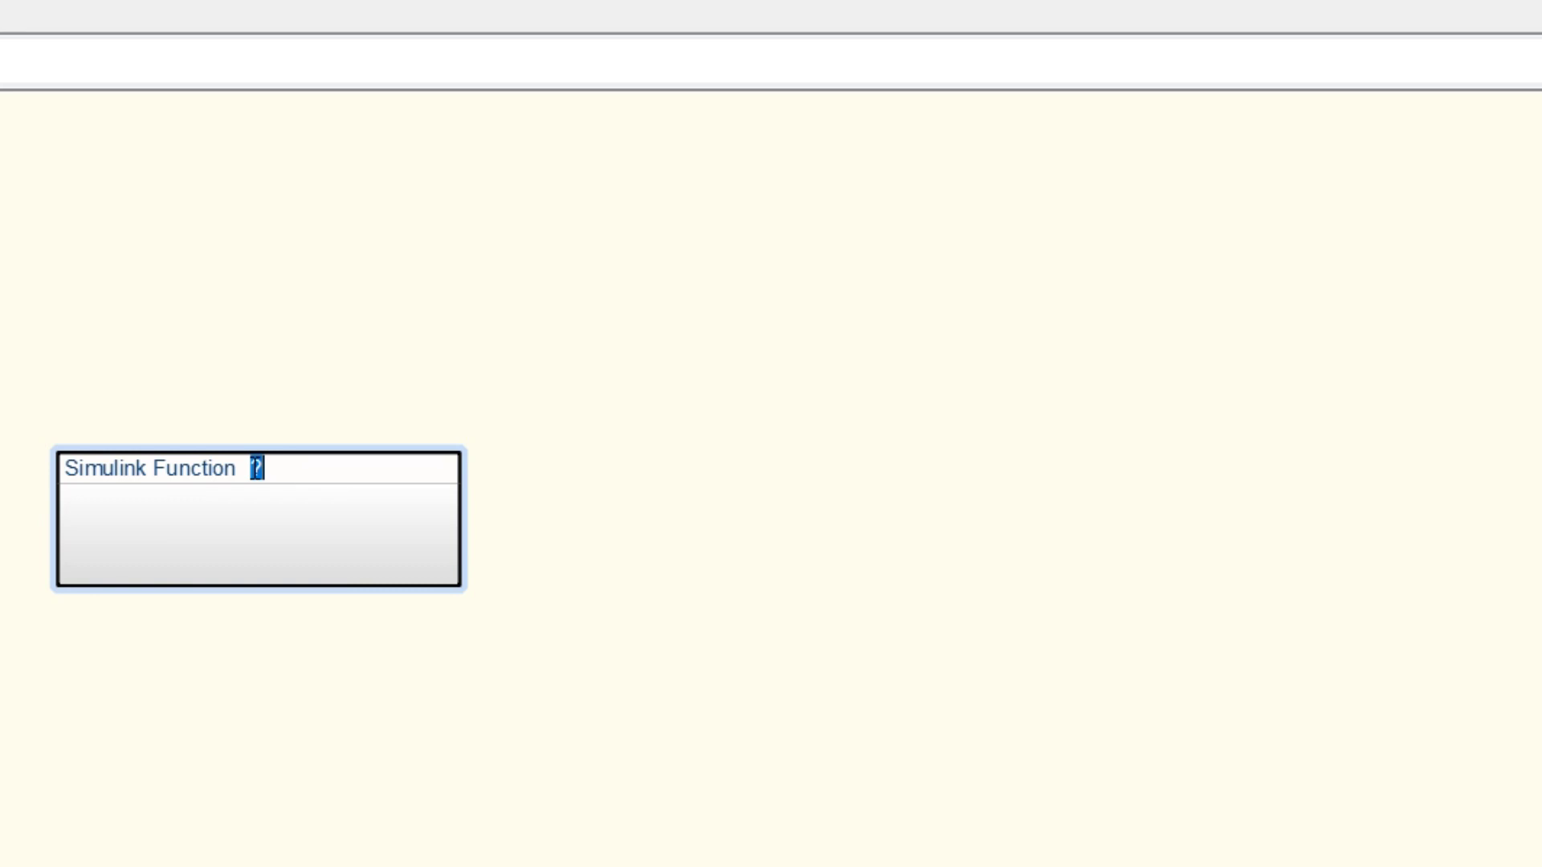
Set the Simulink Function's signature to per = calper(in, maxval).
{"action": "type", "text": "per"}
{"action": "type", "text": " ="}
{"action": "type", "text": " cal"}
{"action": "type", "text": "per"}
{"action": "type", "text": "()"}
{"action": "type", "text": "in,"}
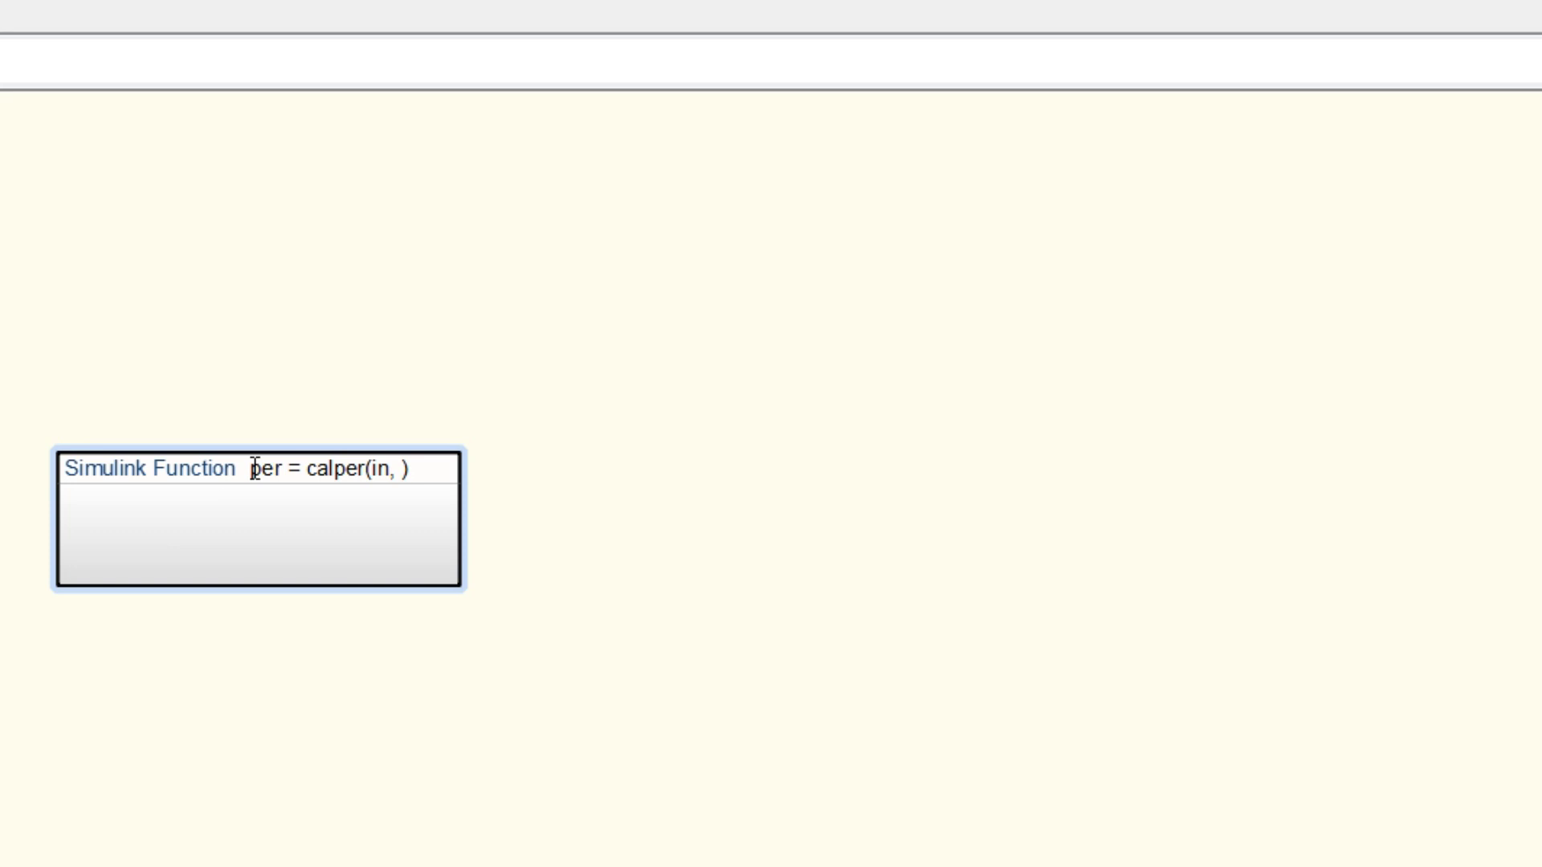
{"action": "type", "text": "maxval"}
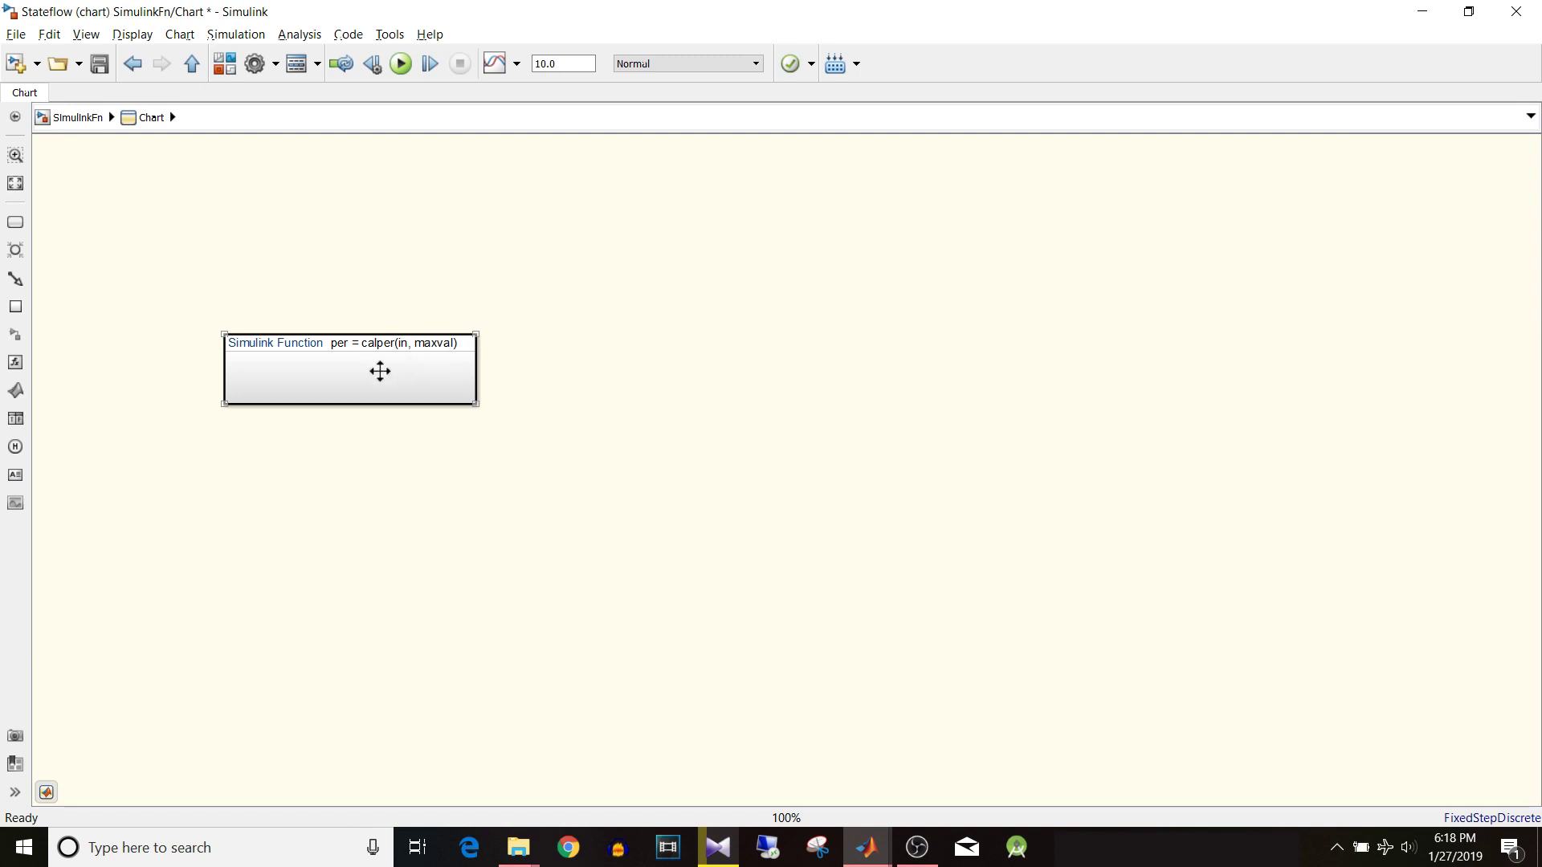
Open the calper function and spread out its blocks, with f above, in and maxval on one side and per opposite.
{"action": "double_click", "coordinate": [379, 371]}
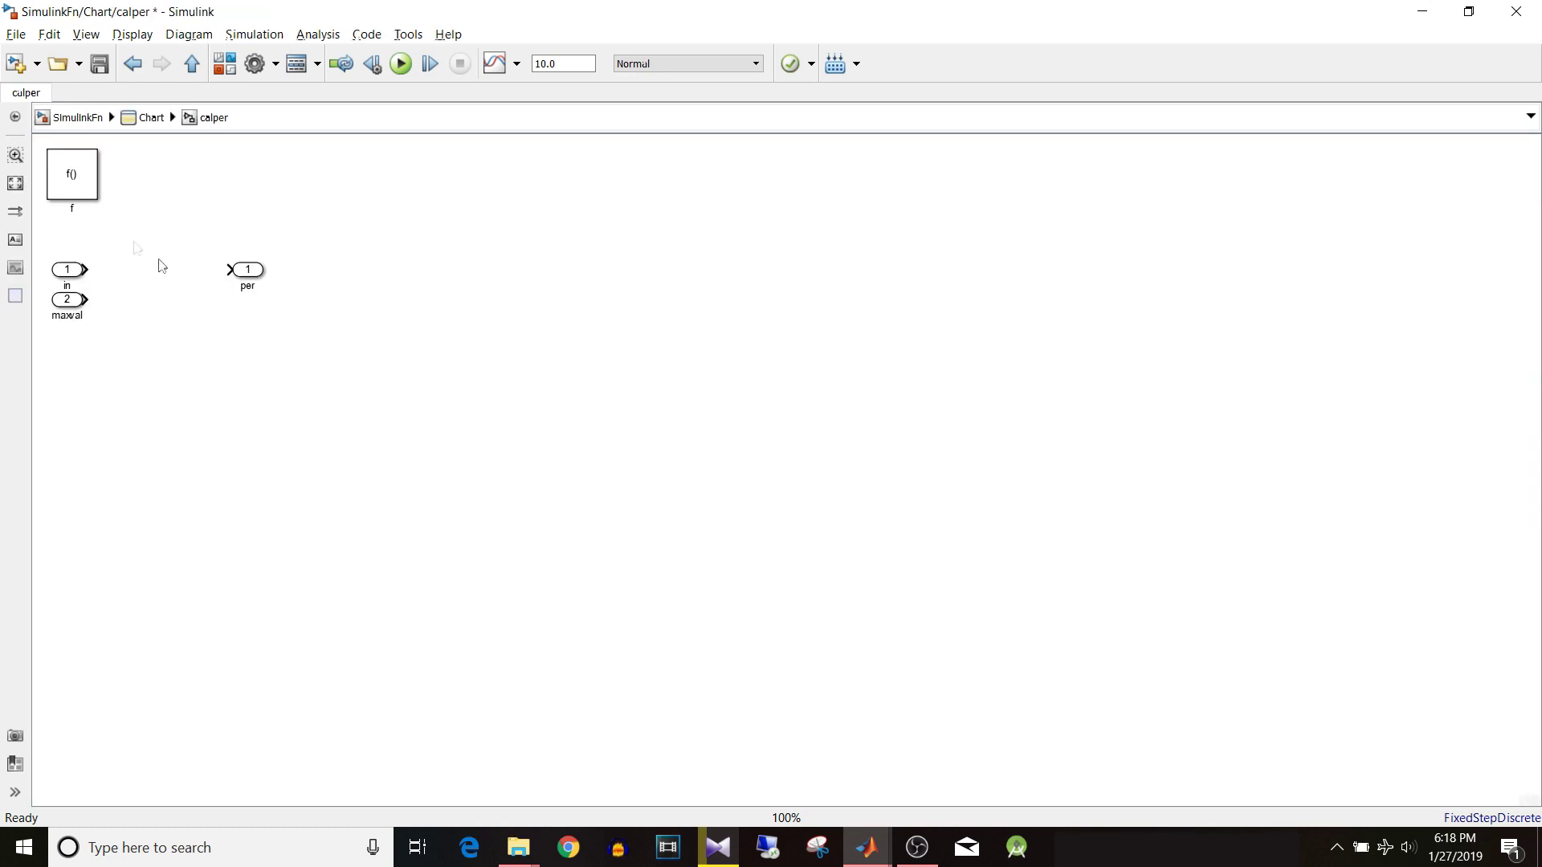
{"action": "left_click_drag", "start_coordinate": [83, 176], "coordinate": [799, 186]}
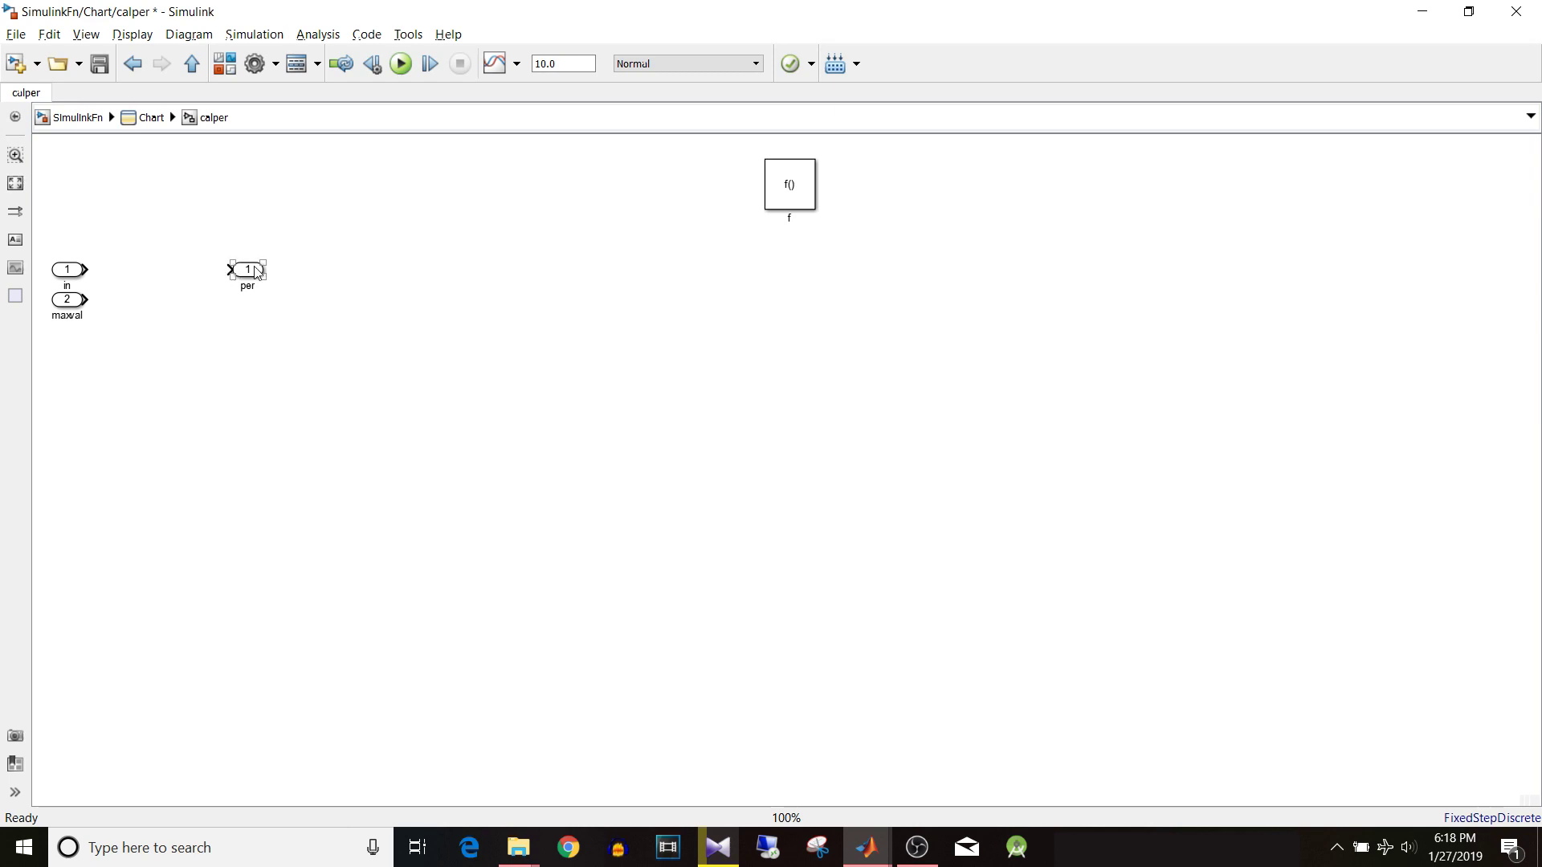
{"action": "left_click_drag", "start_coordinate": [254, 276], "coordinate": [1169, 462]}
{"action": "left_click_drag", "start_coordinate": [50, 244], "coordinate": [99, 350]}
{"action": "left_click_drag", "start_coordinate": [68, 301], "coordinate": [308, 506]}
{"action": "key", "text": "ctrl+z"}
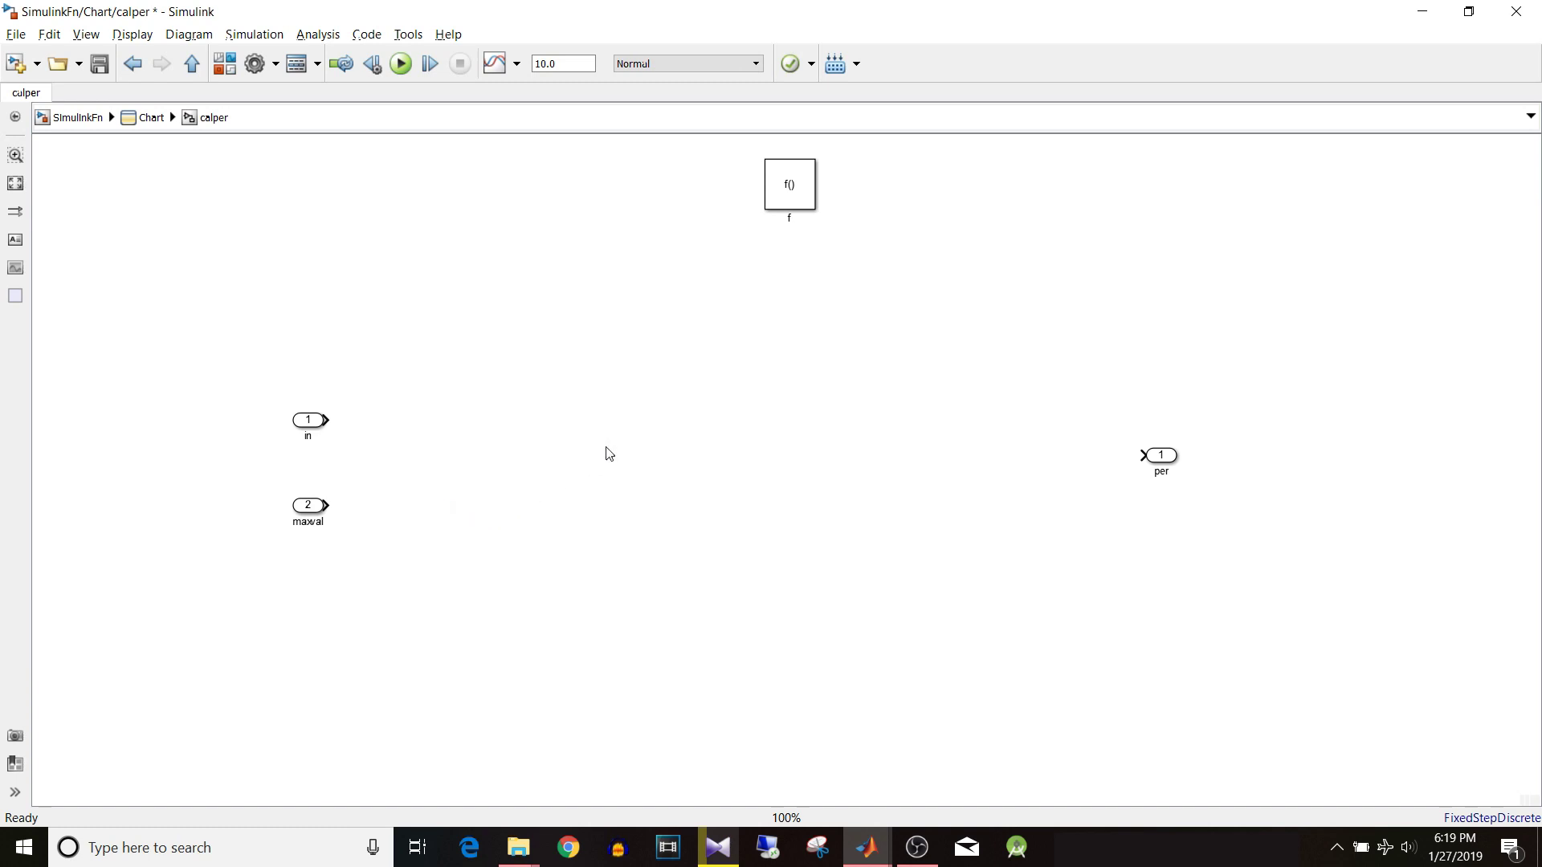
Add a Simulink Divide block between the input ports and the per output port.
{"action": "type", "text": "div"}
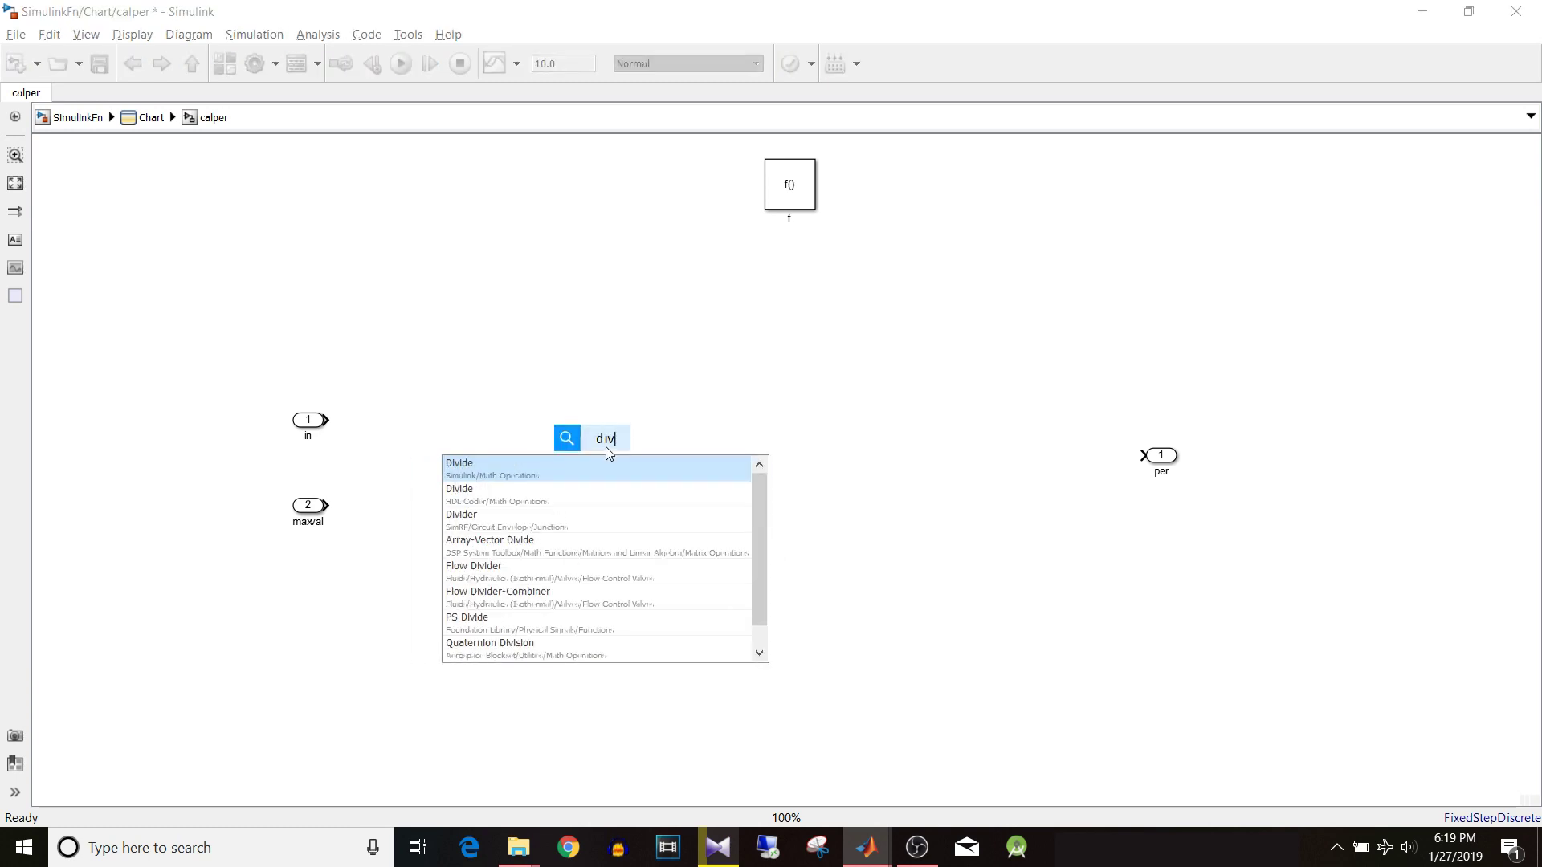
{"action": "left_click", "coordinate": [566, 470]}
{"action": "left_click_drag", "start_coordinate": [622, 459], "coordinate": [551, 509]}
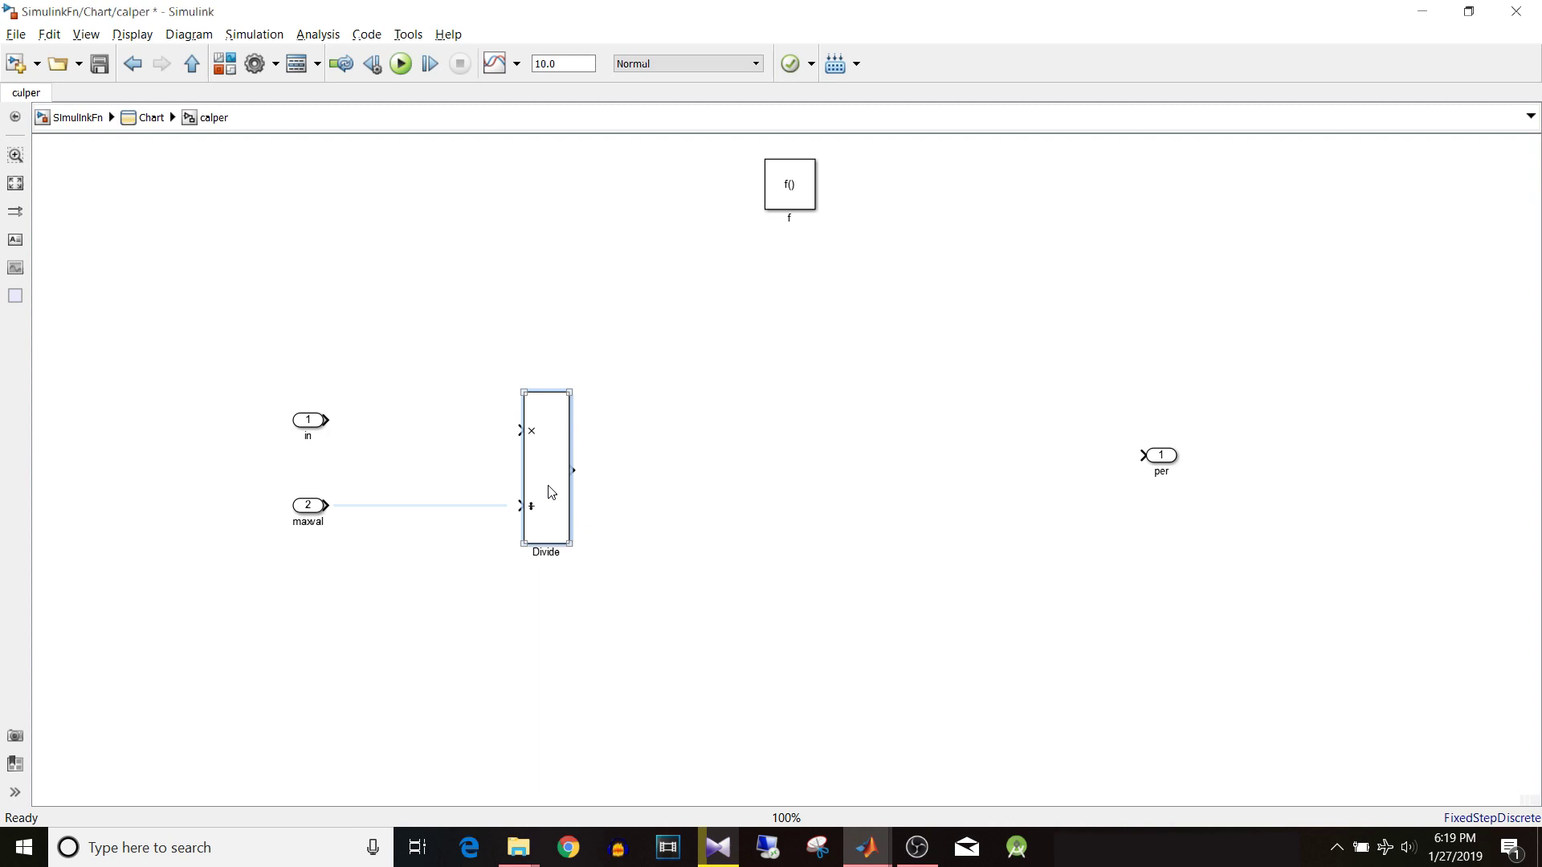
Set the Divide block's number of inputs to **/.
{"action": "double_click", "coordinate": [551, 492]}
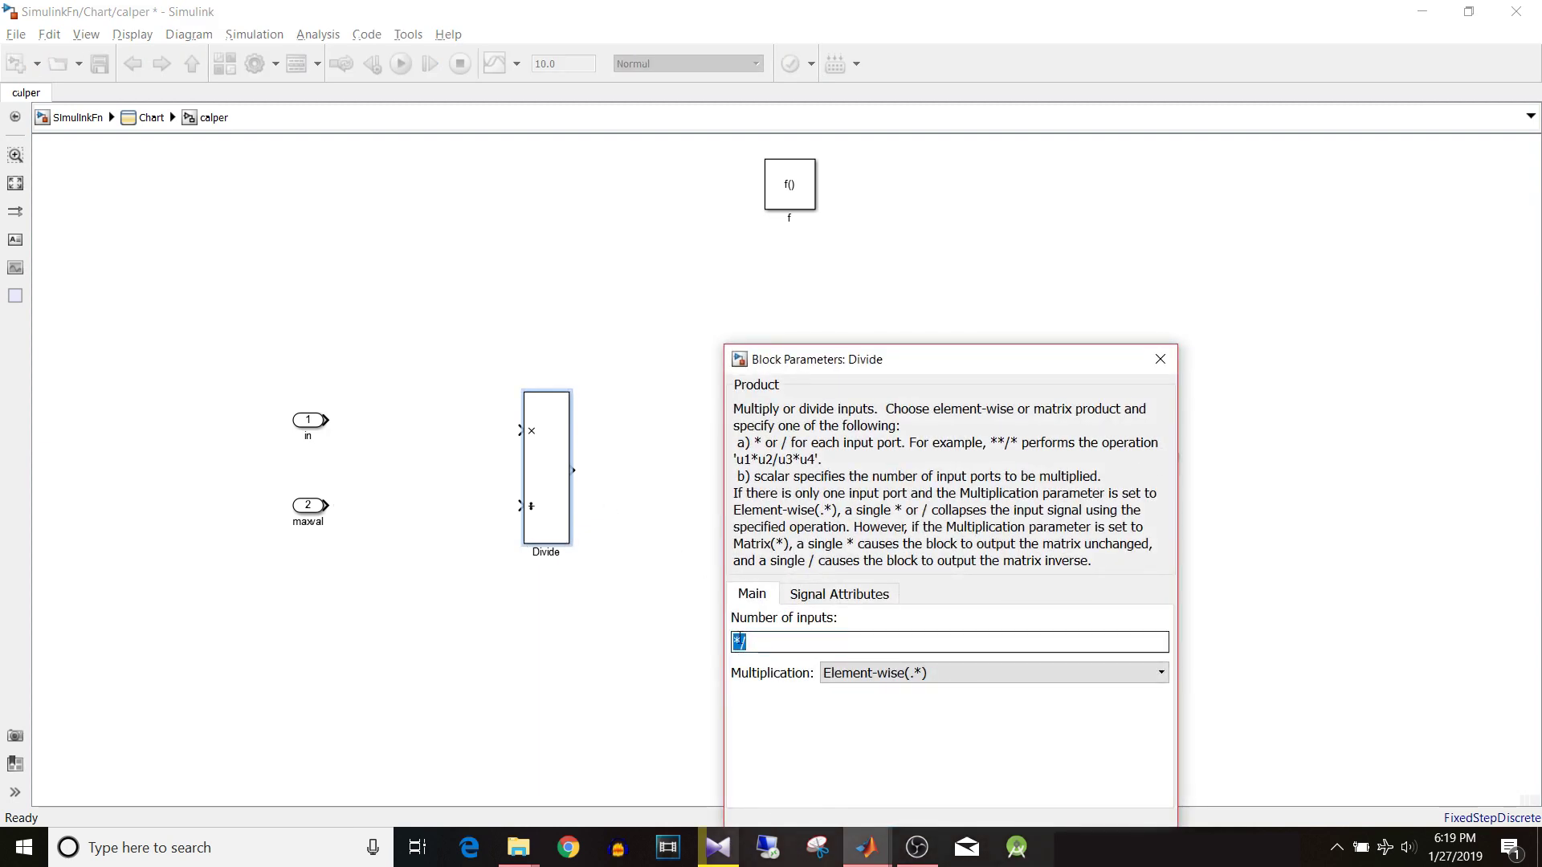
{"action": "left_click", "coordinate": [737, 641]}
{"action": "type", "text": "*"}
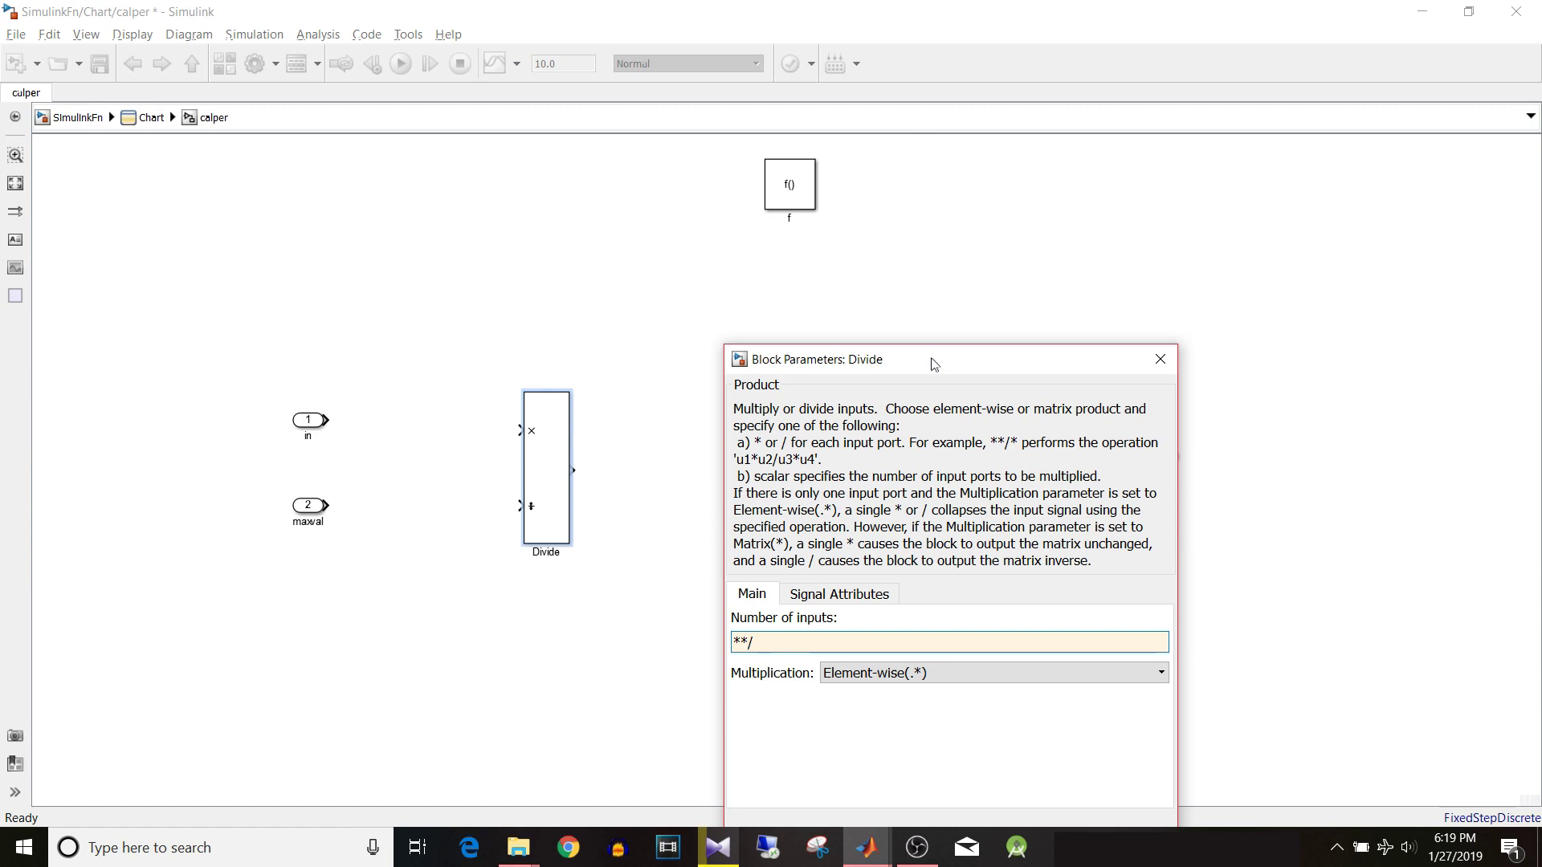
{"action": "left_click_drag", "start_coordinate": [934, 364], "coordinate": [1034, 191]}
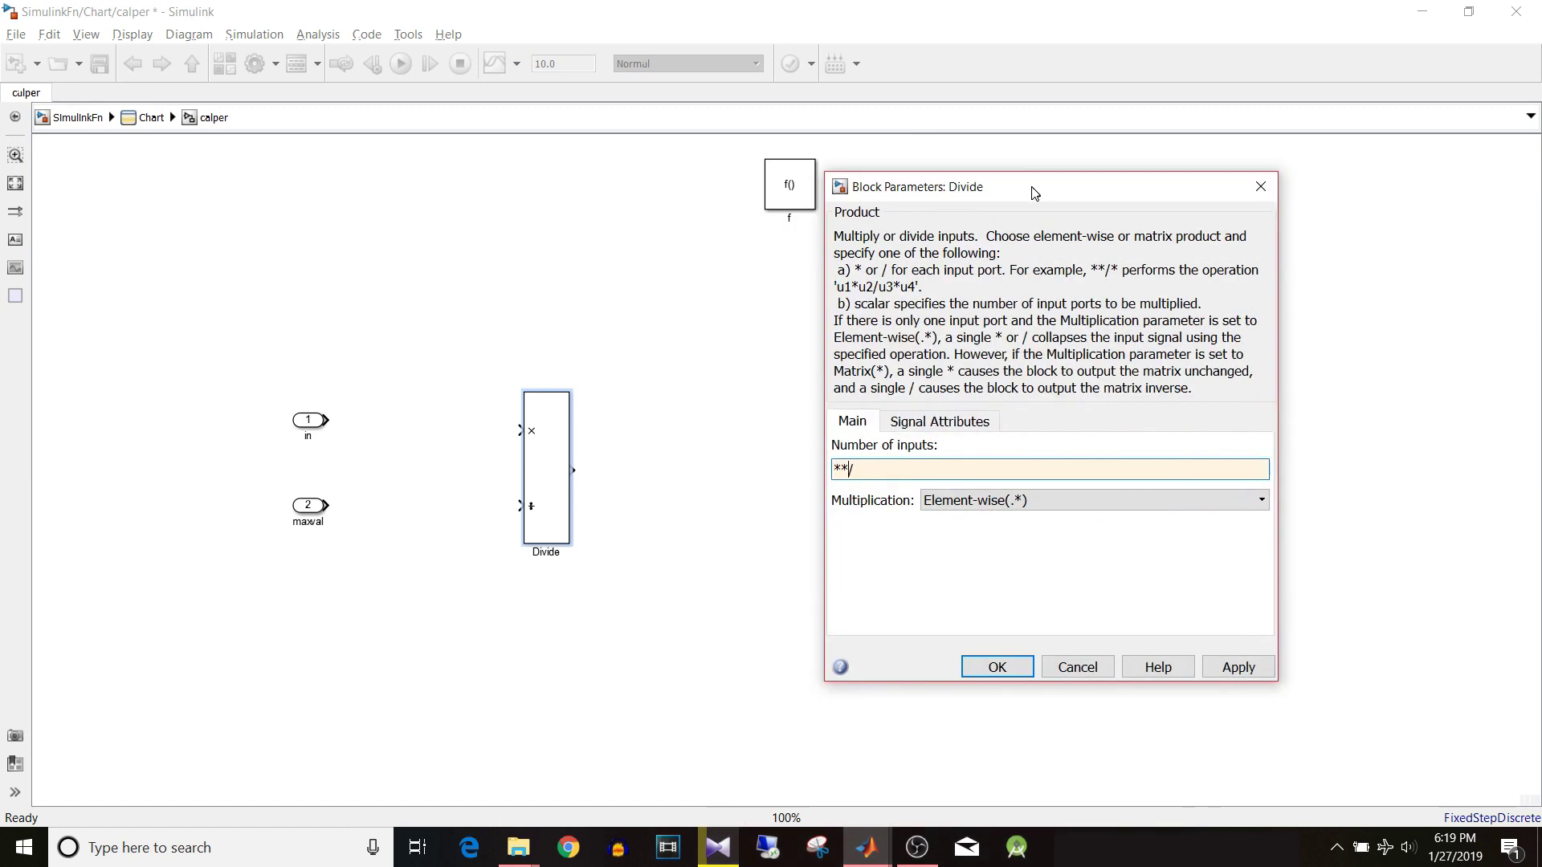
{"action": "left_click", "coordinate": [996, 667]}
Align the in and maxval ports with the Divide block, connecting in to the first multiply input and maxval to the divide input.
{"action": "left_click", "coordinate": [315, 428]}
{"action": "left_click_drag", "start_coordinate": [315, 428], "coordinate": [380, 428]}
{"action": "left_click", "coordinate": [420, 430]}
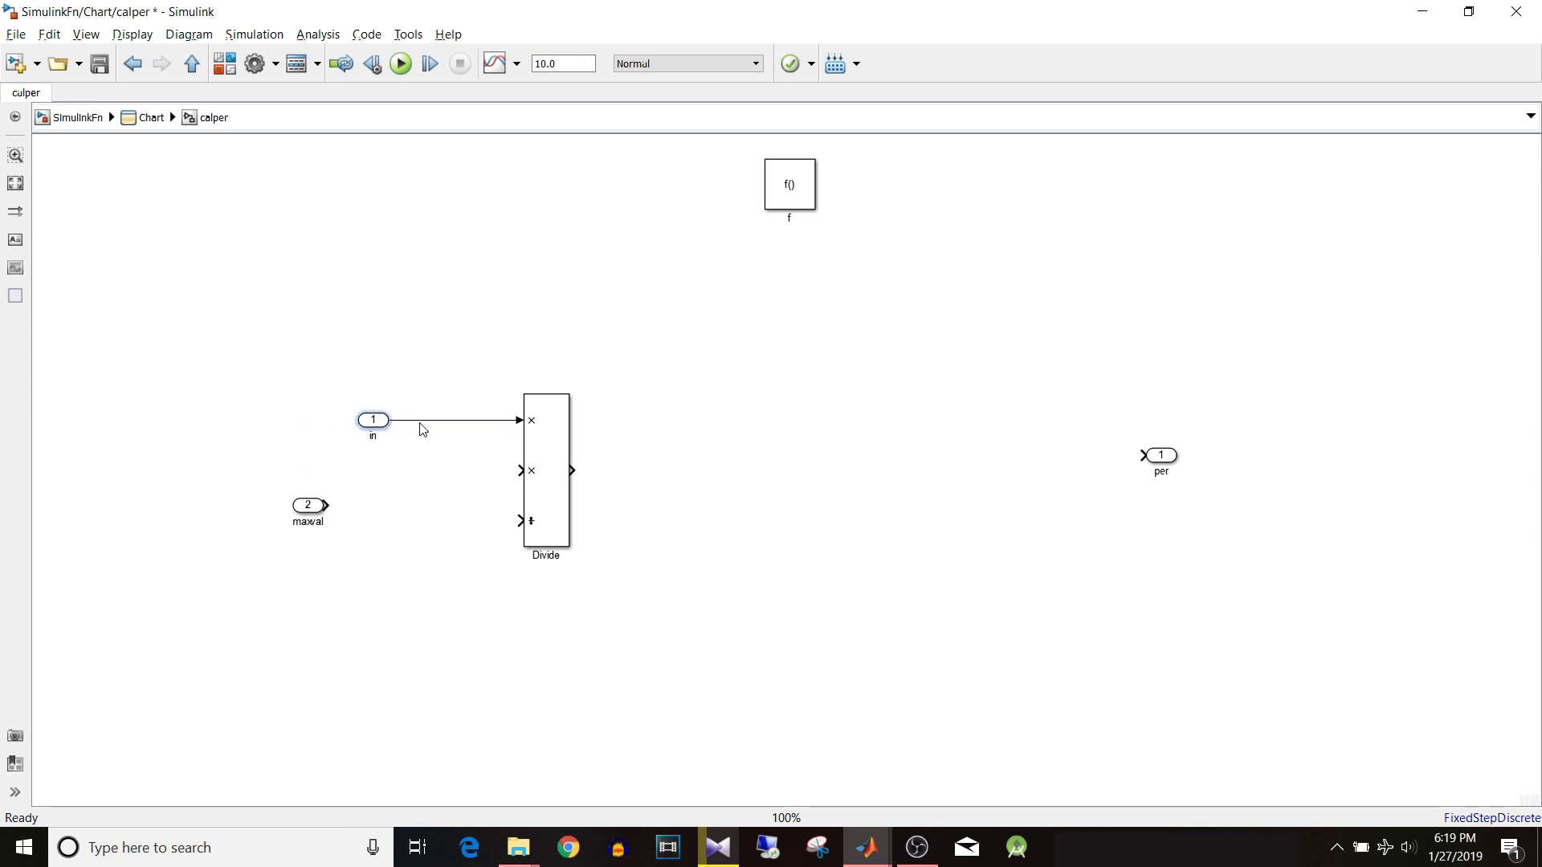
{"action": "left_click_drag", "start_coordinate": [312, 511], "coordinate": [377, 528]}
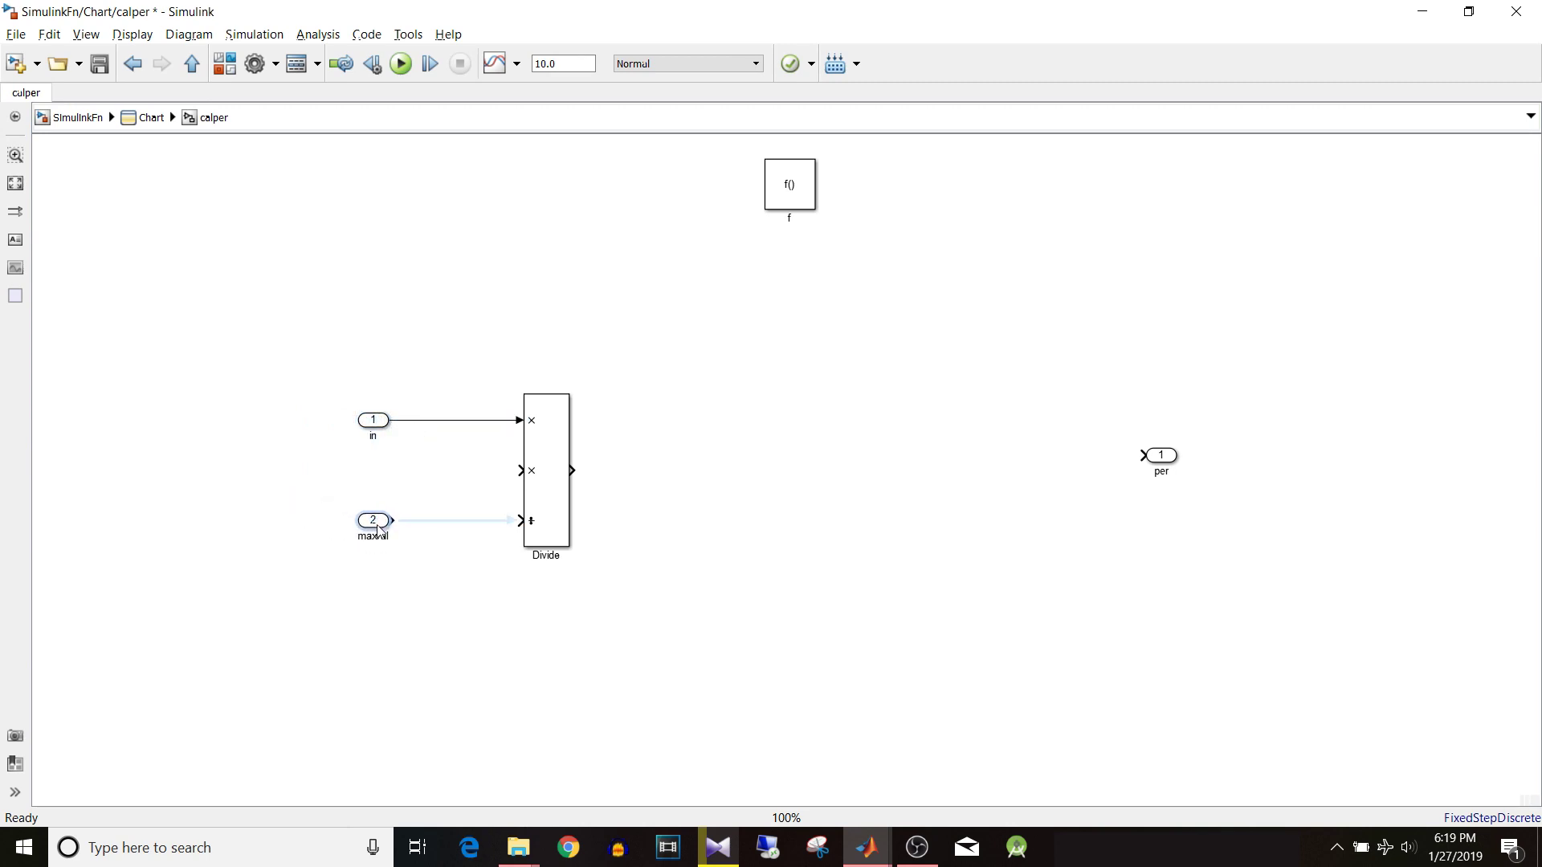
{"action": "left_click", "coordinate": [434, 527]}
Add a Constant block with value 100 and connect it to the Divide block's second multiply input.
{"action": "left_click", "coordinate": [282, 475]}
{"action": "type", "text": "con"}
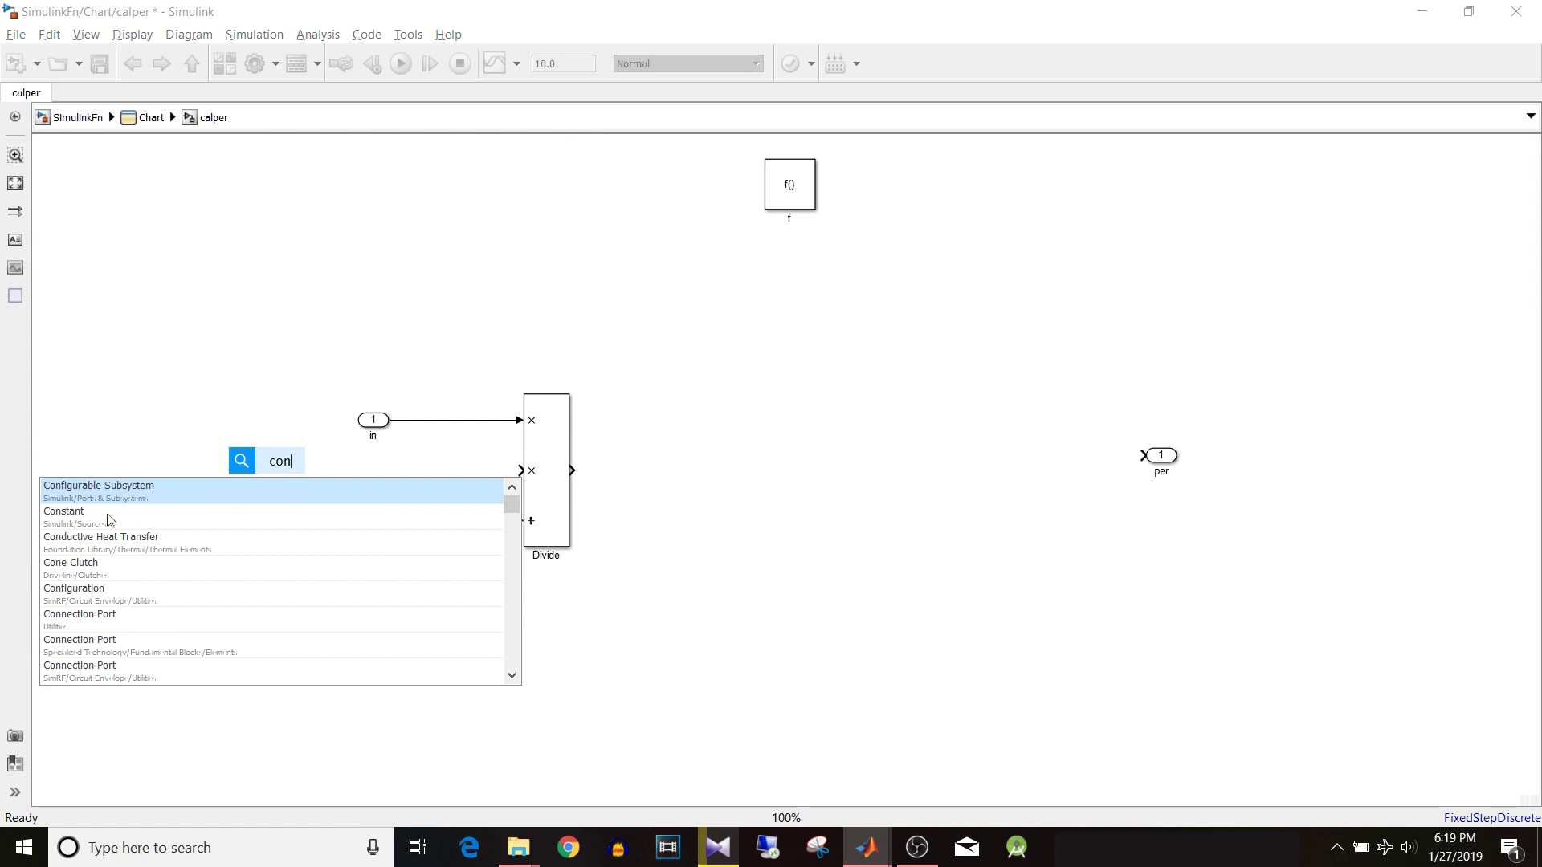
{"action": "left_click", "coordinate": [91, 522]}
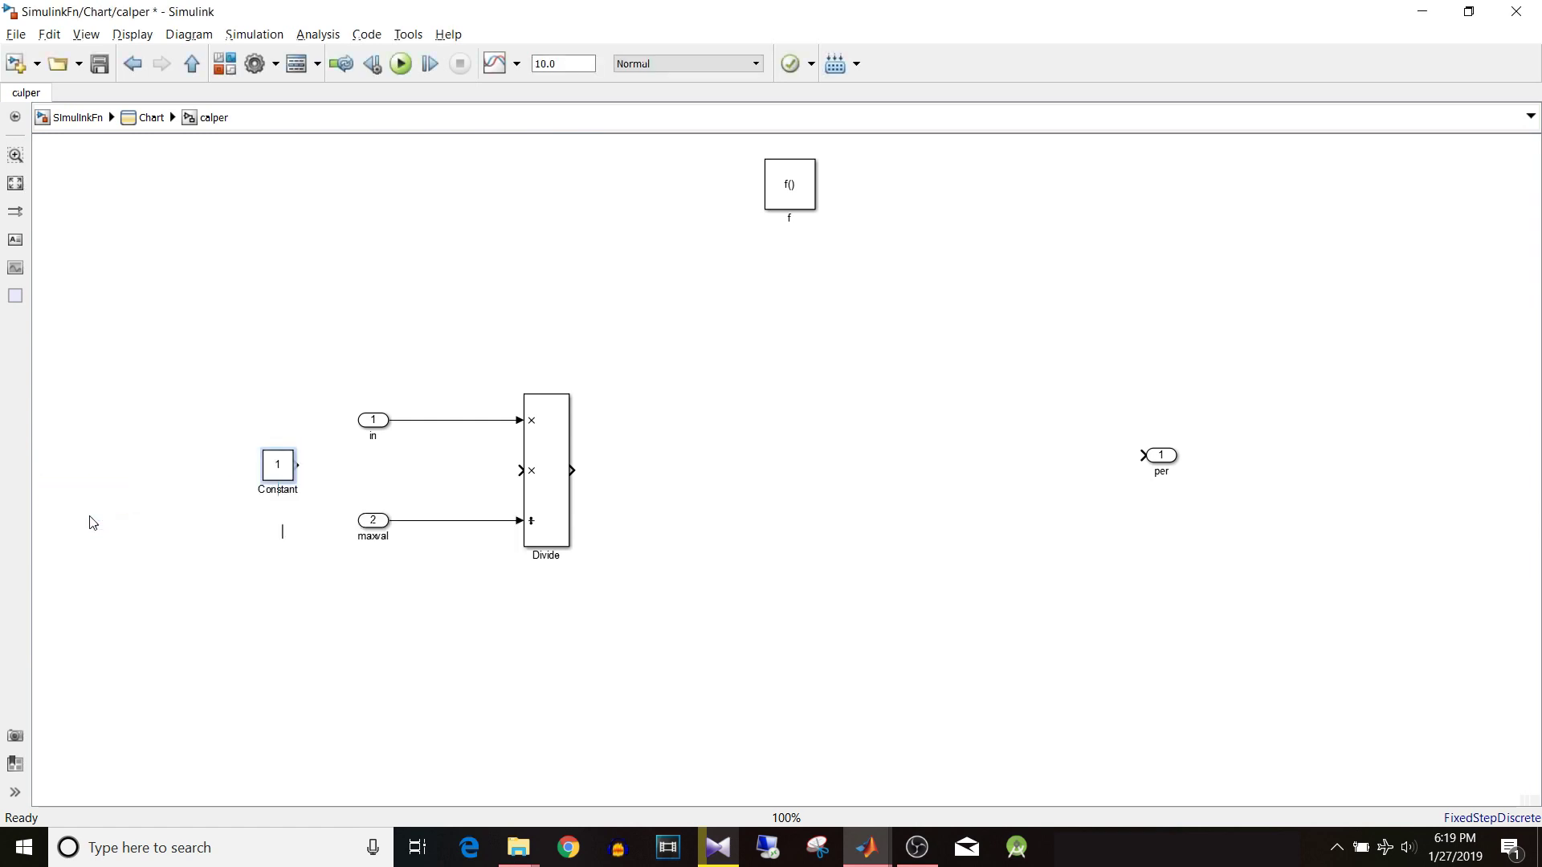
{"action": "type", "text": "100"}
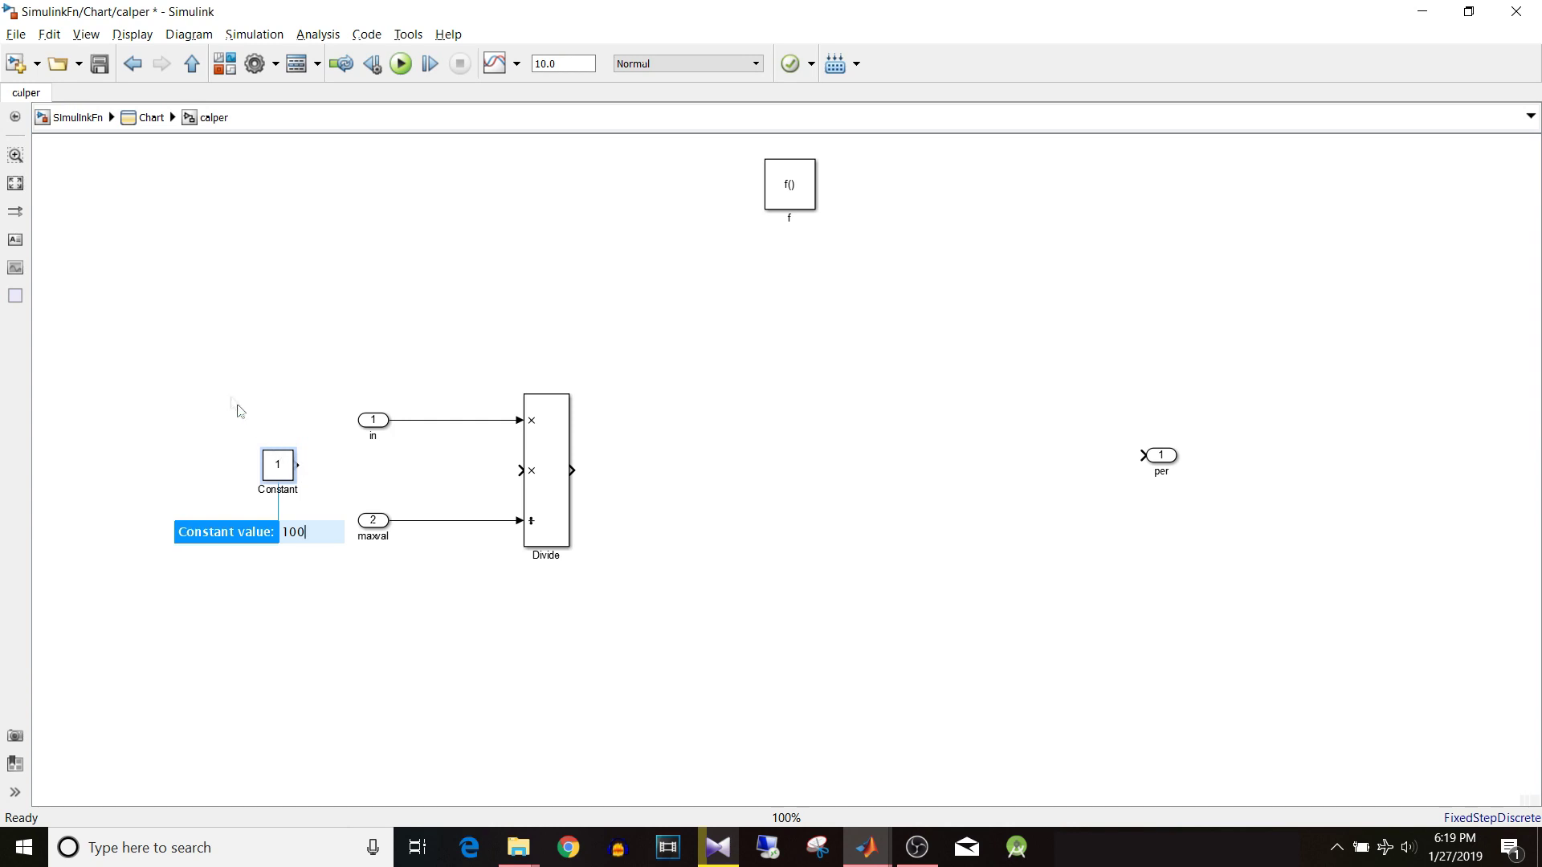
{"action": "key", "text": "Return"}
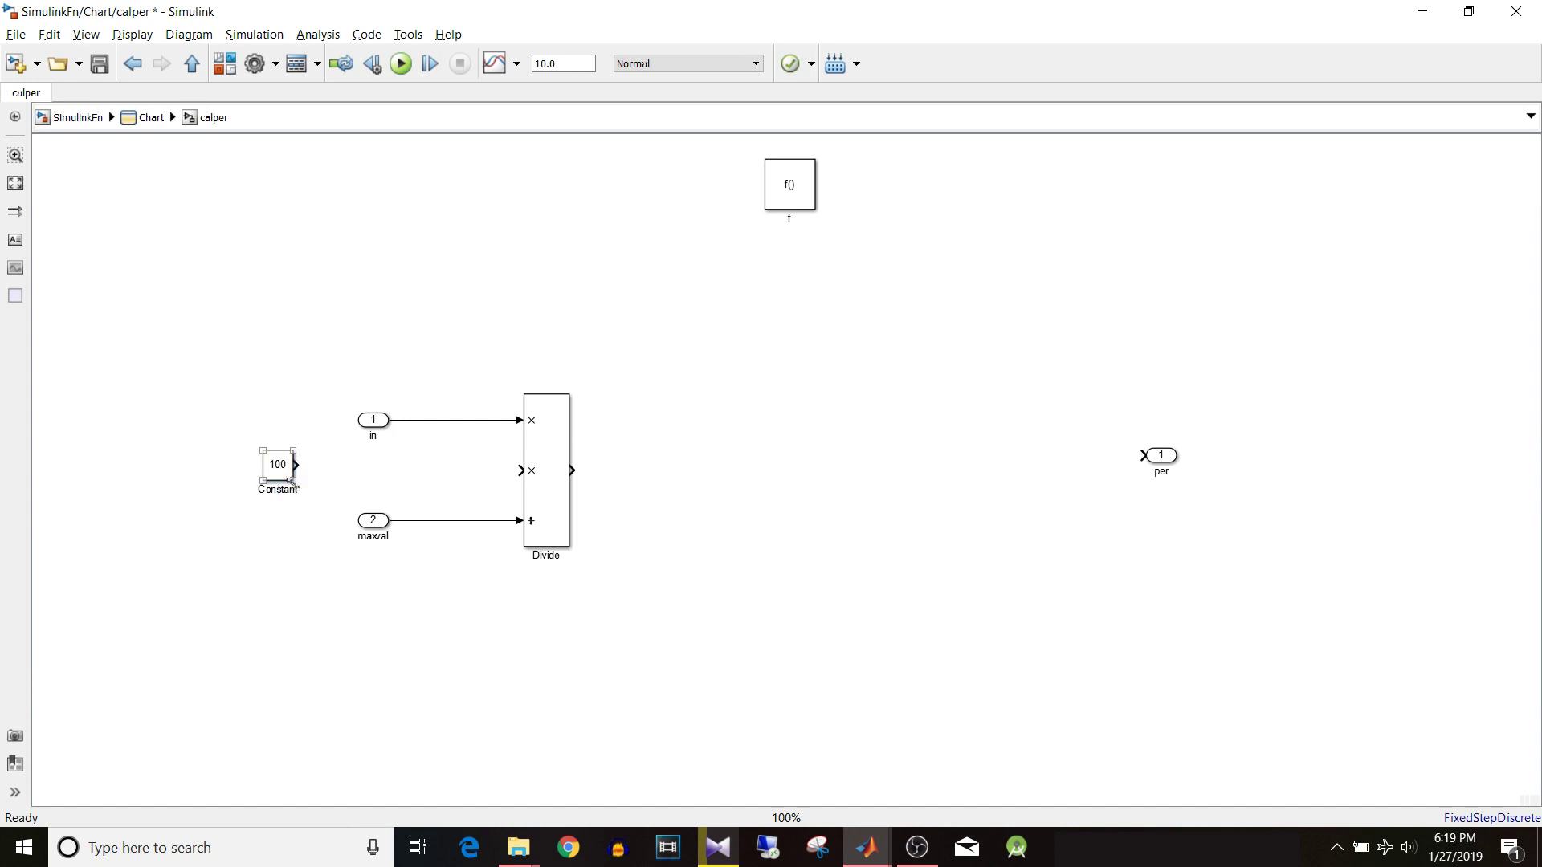
{"action": "left_click_drag", "start_coordinate": [288, 470], "coordinate": [384, 475]}
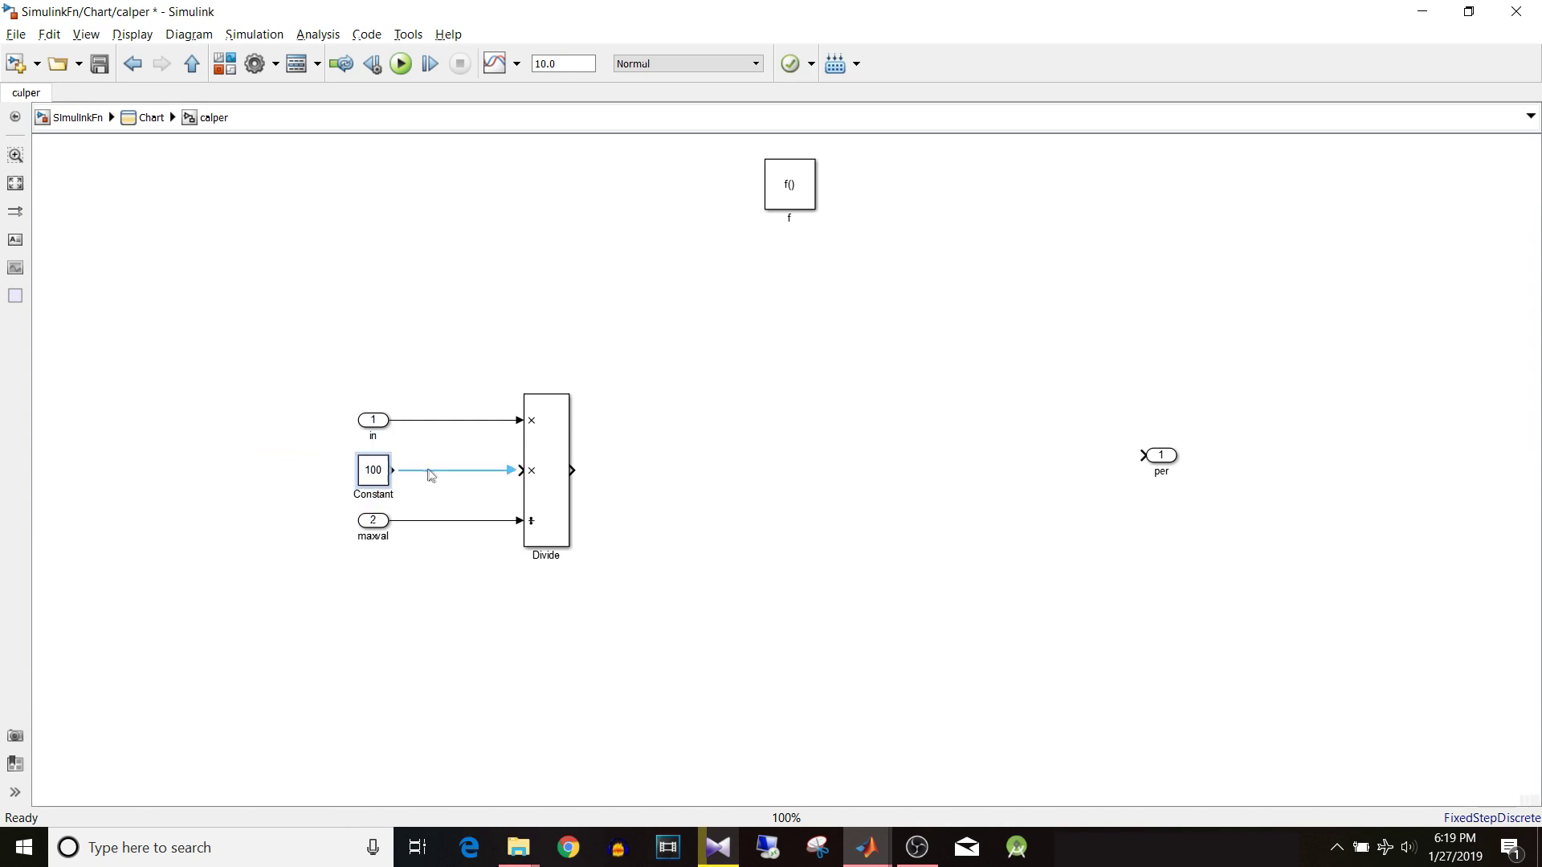
{"action": "left_click", "coordinate": [434, 473]}
Set the Constant block's output data type to single.
{"action": "left_click", "coordinate": [378, 476]}
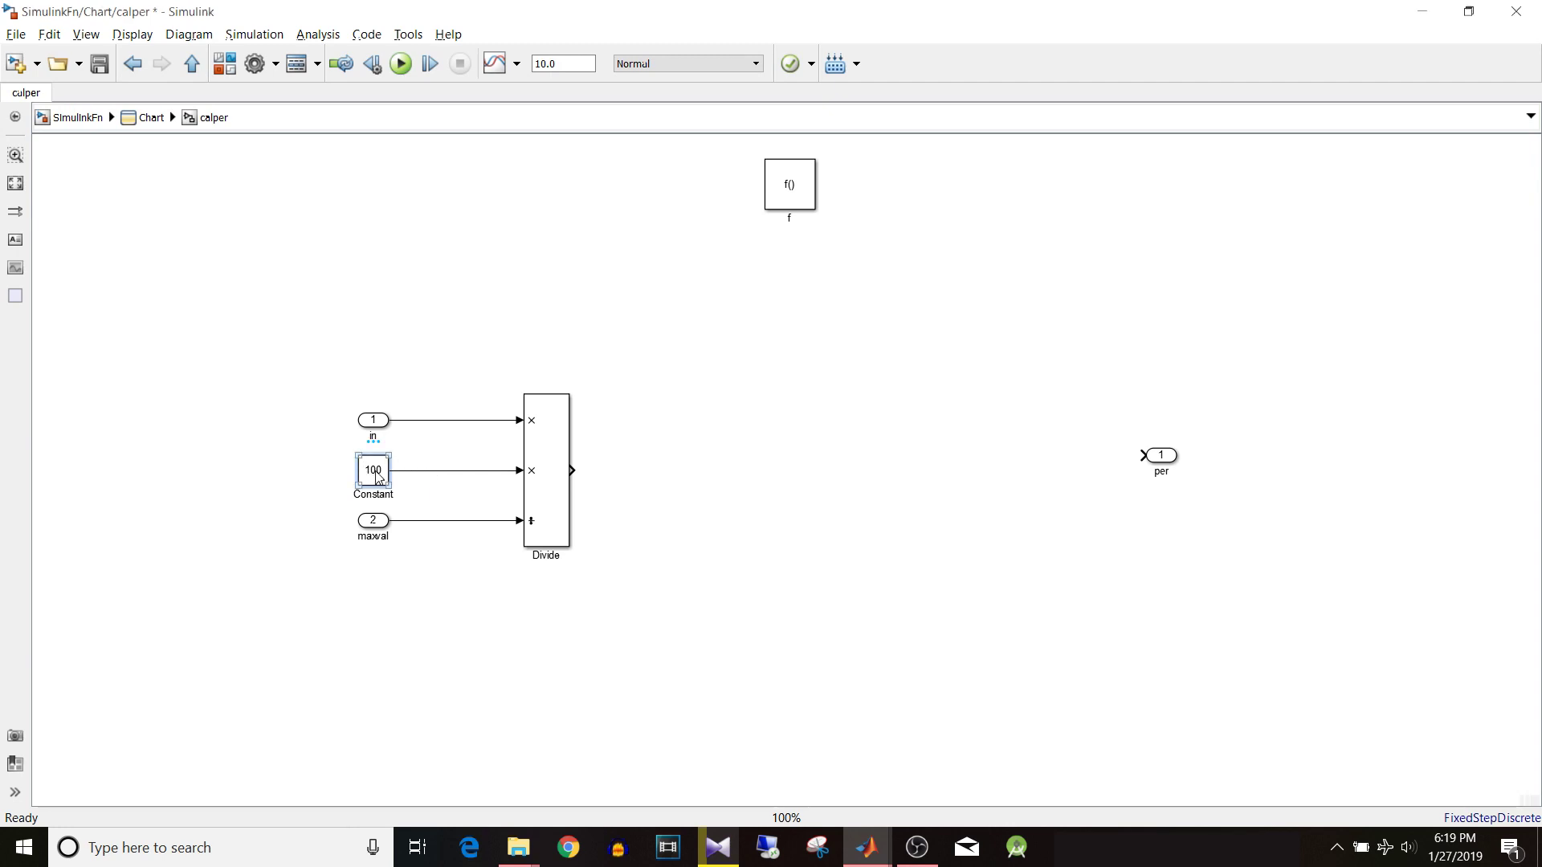
{"action": "double_click", "coordinate": [377, 476]}
{"action": "left_click", "coordinate": [642, 586]}
{"action": "left_click", "coordinate": [856, 657]}
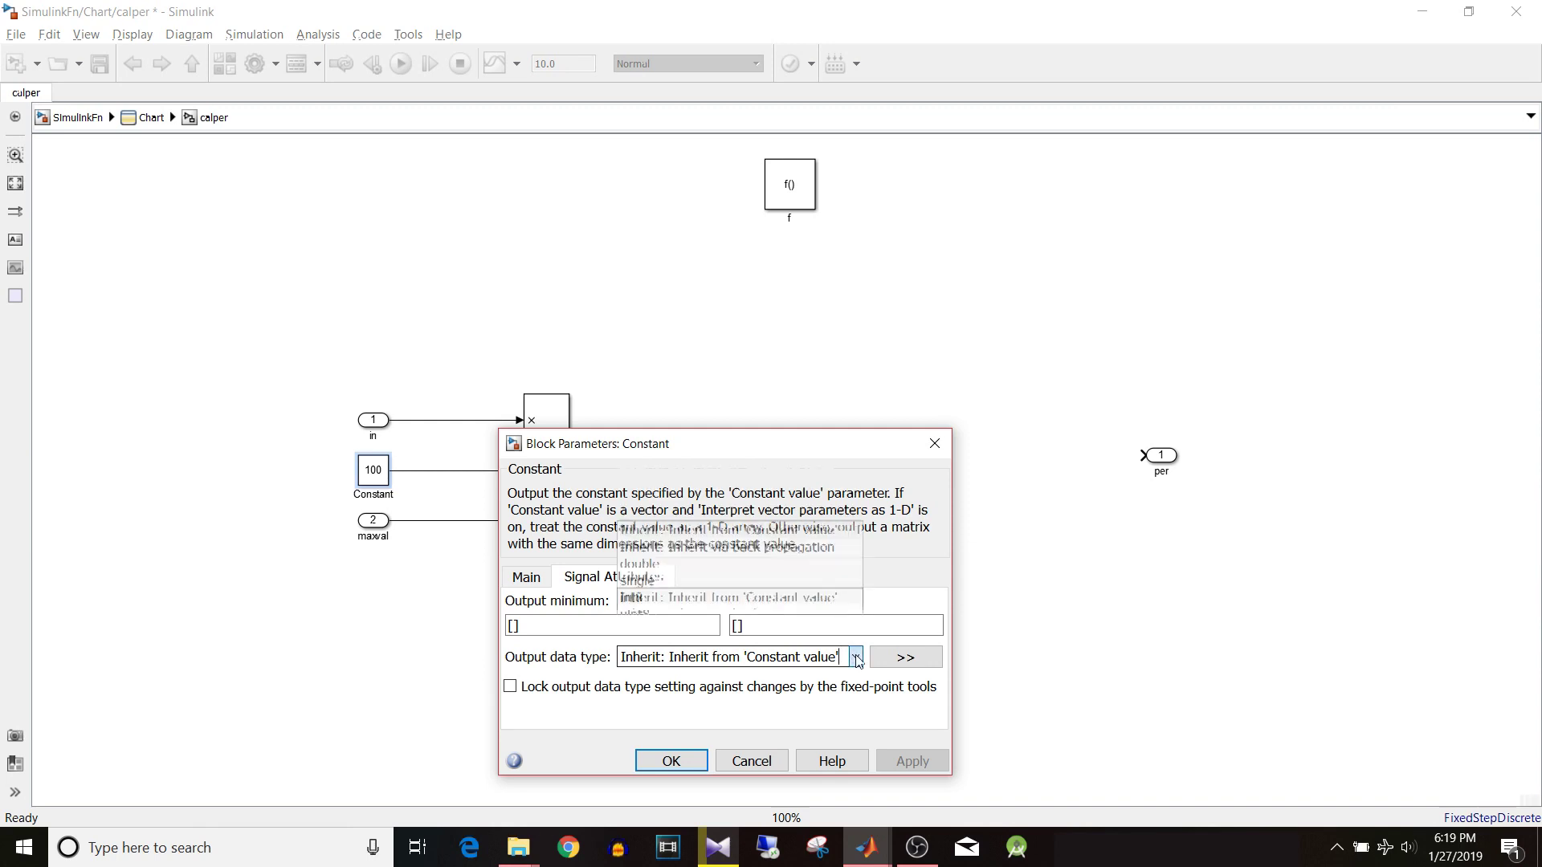
{"action": "left_click", "coordinate": [754, 412]}
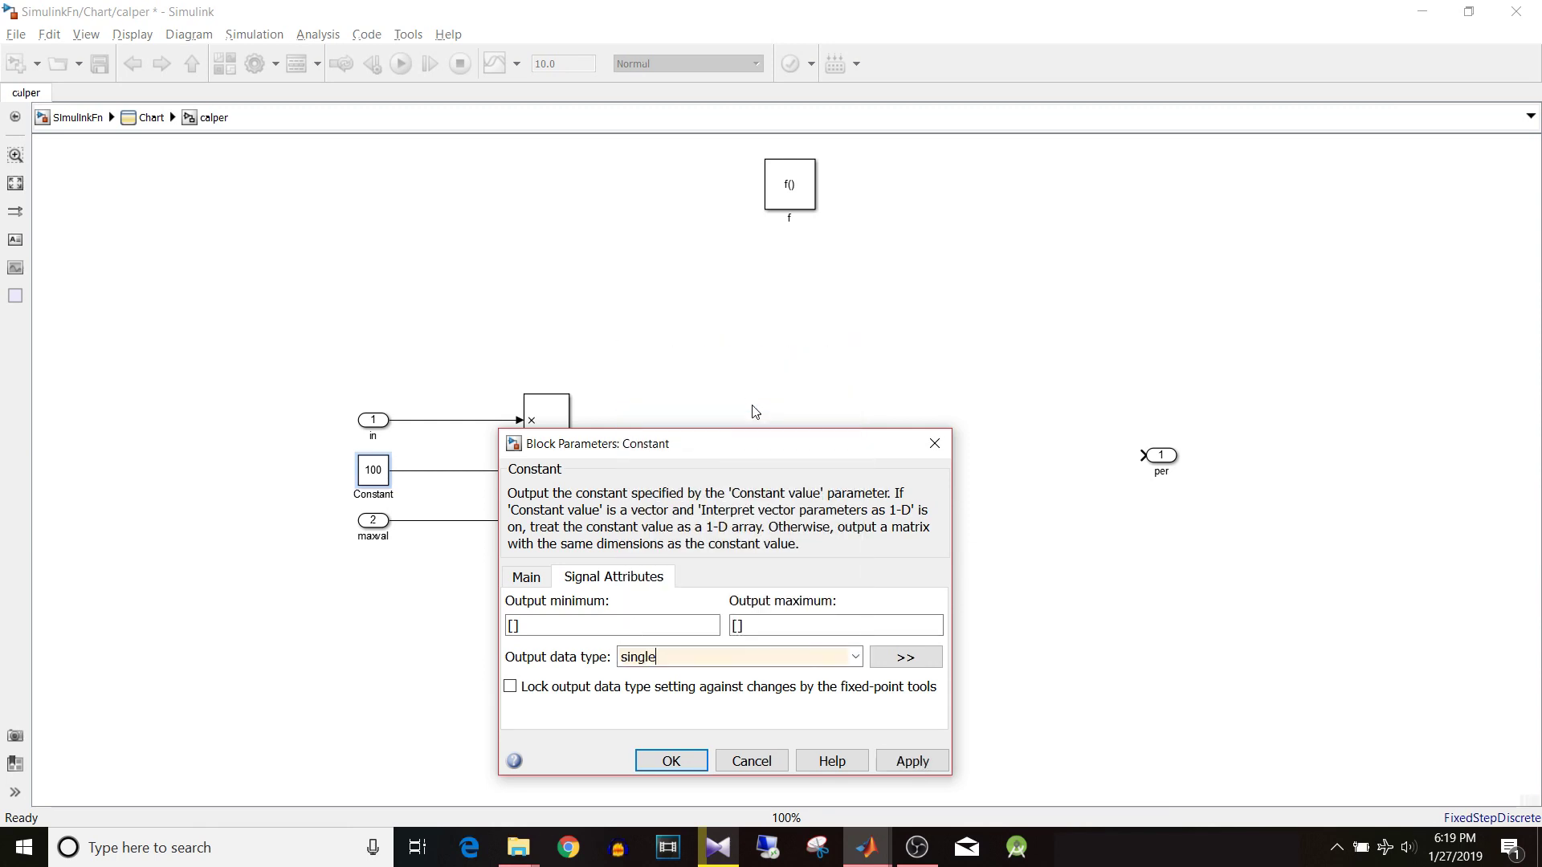
{"action": "key", "text": "Return"}
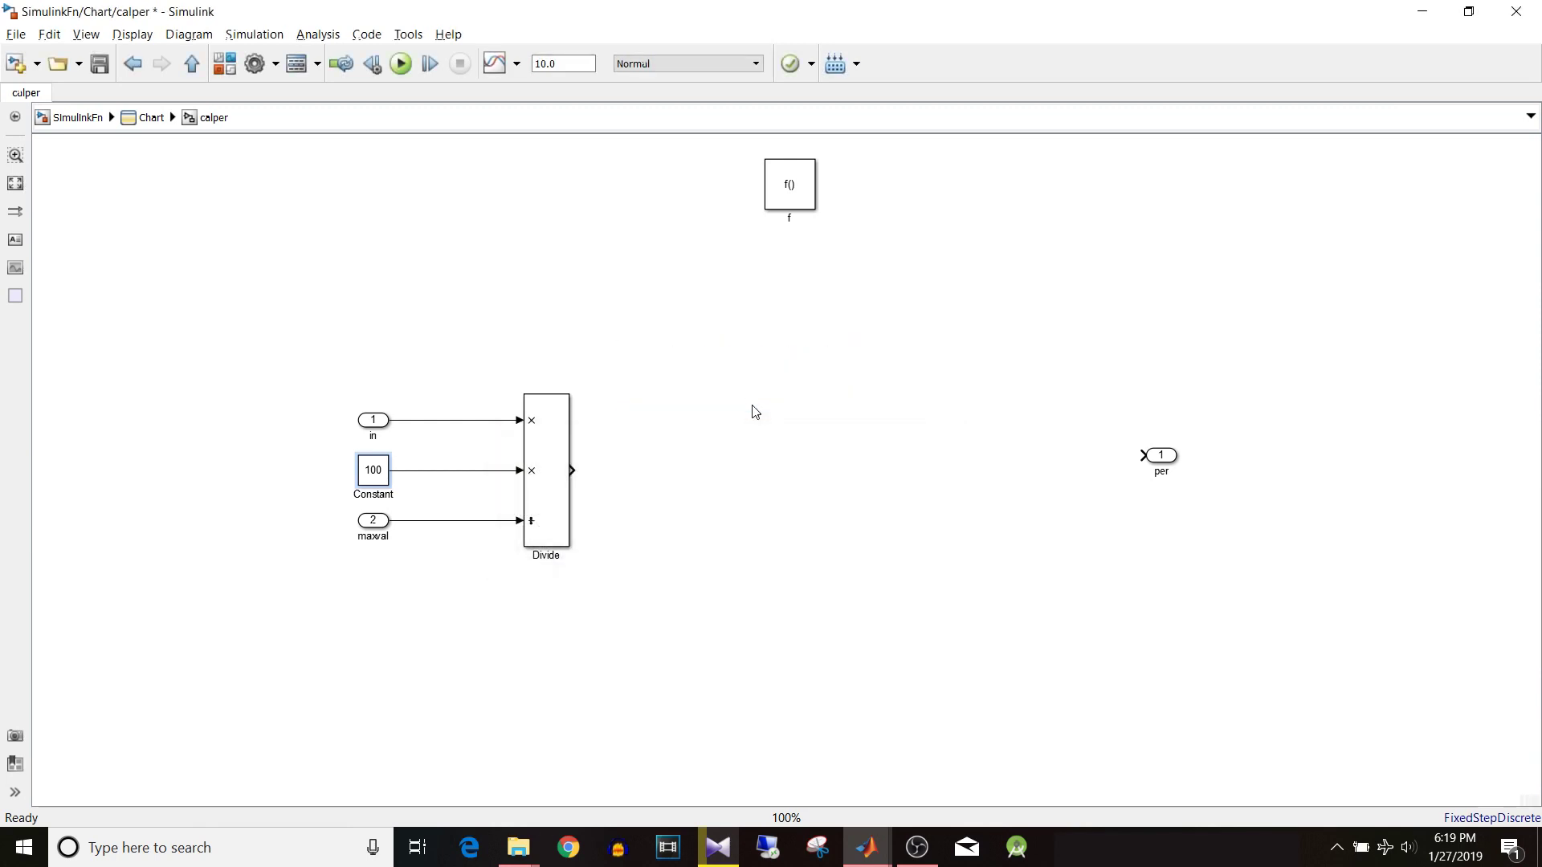
Set the data type of the in input port to single and apply the change.
{"action": "left_click", "coordinate": [372, 423]}
{"action": "double_click", "coordinate": [372, 423]}
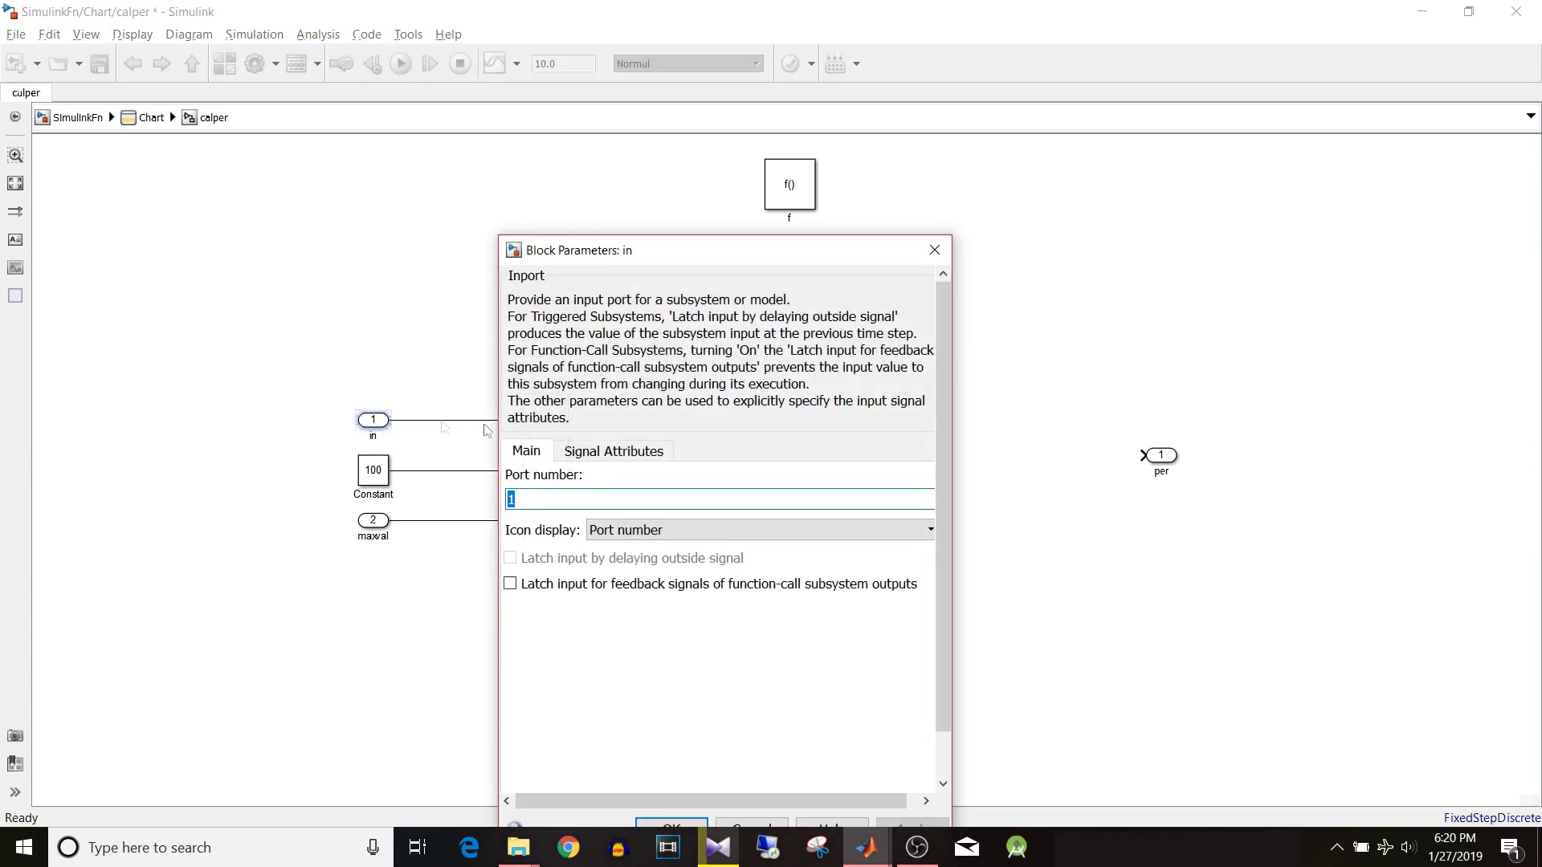
{"action": "left_click", "coordinate": [599, 453]}
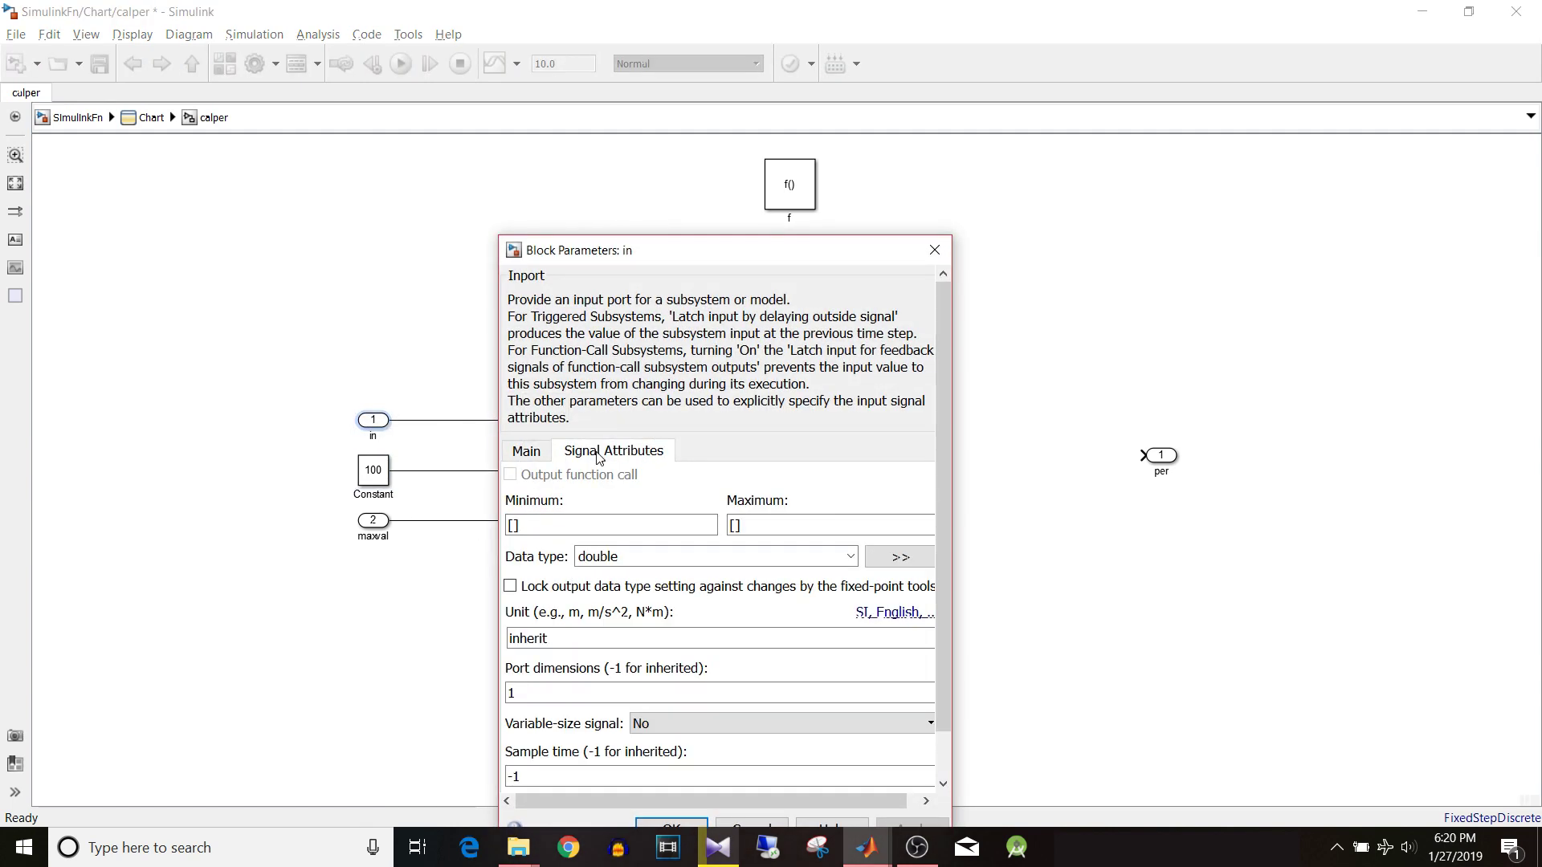
{"action": "left_click", "coordinate": [851, 557]}
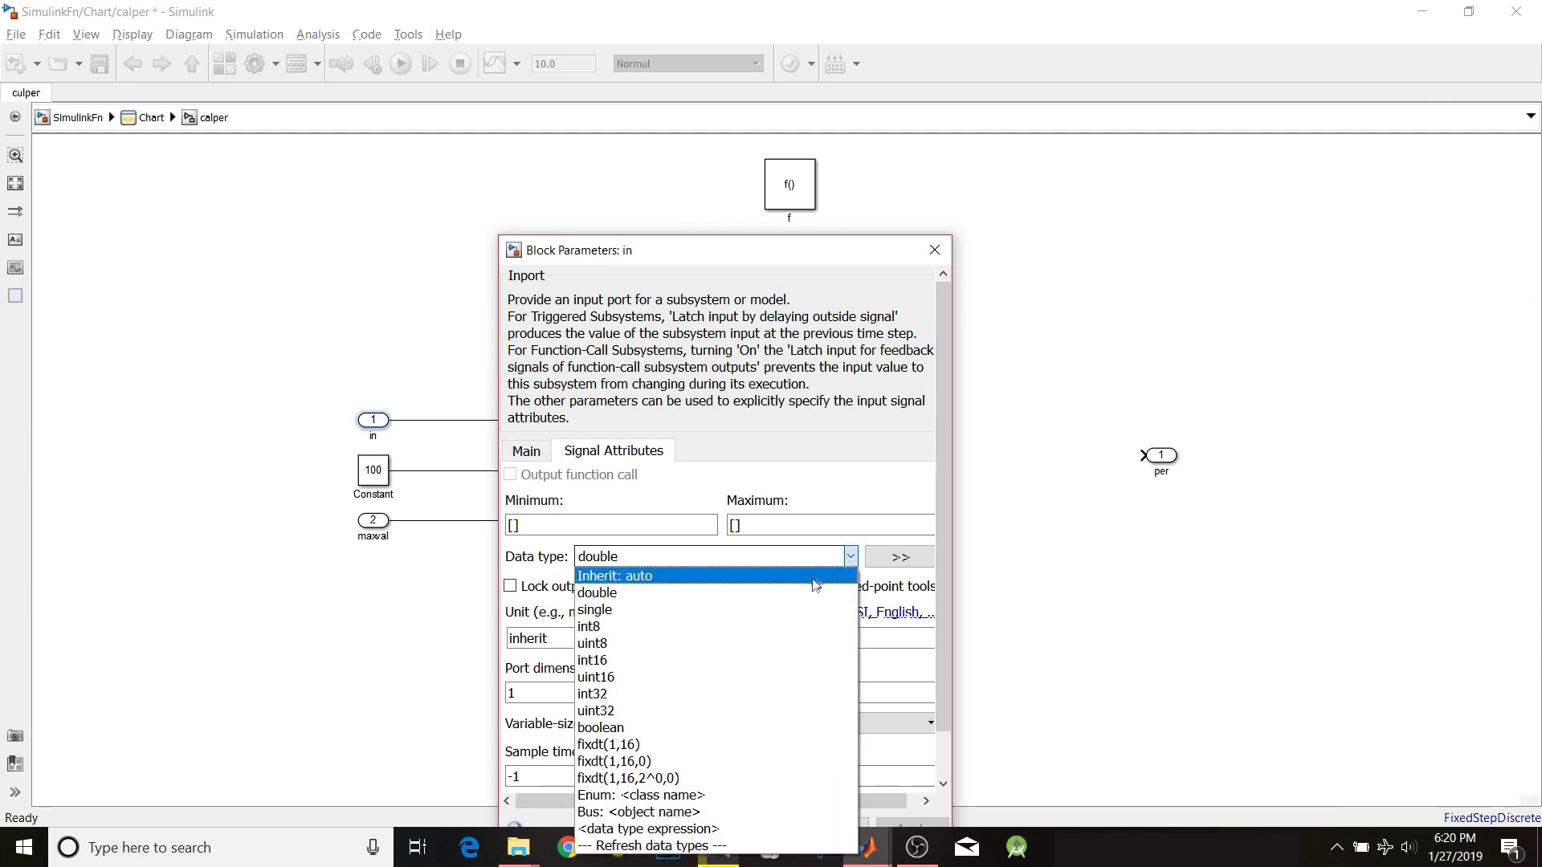
{"action": "left_click", "coordinate": [795, 615]}
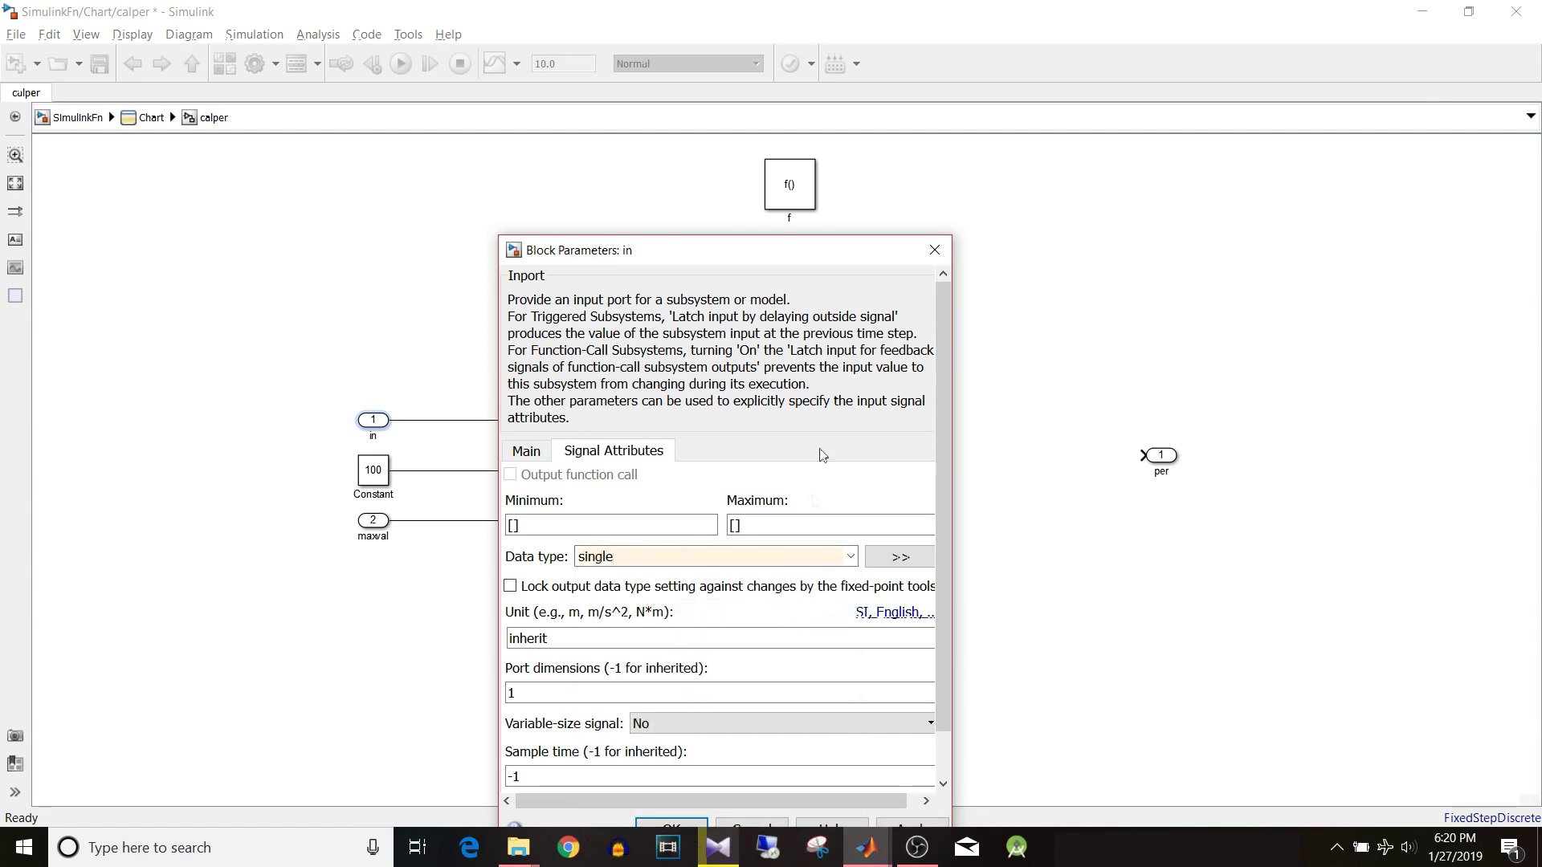
{"action": "left_click_drag", "start_coordinate": [833, 251], "coordinate": [843, 135]}
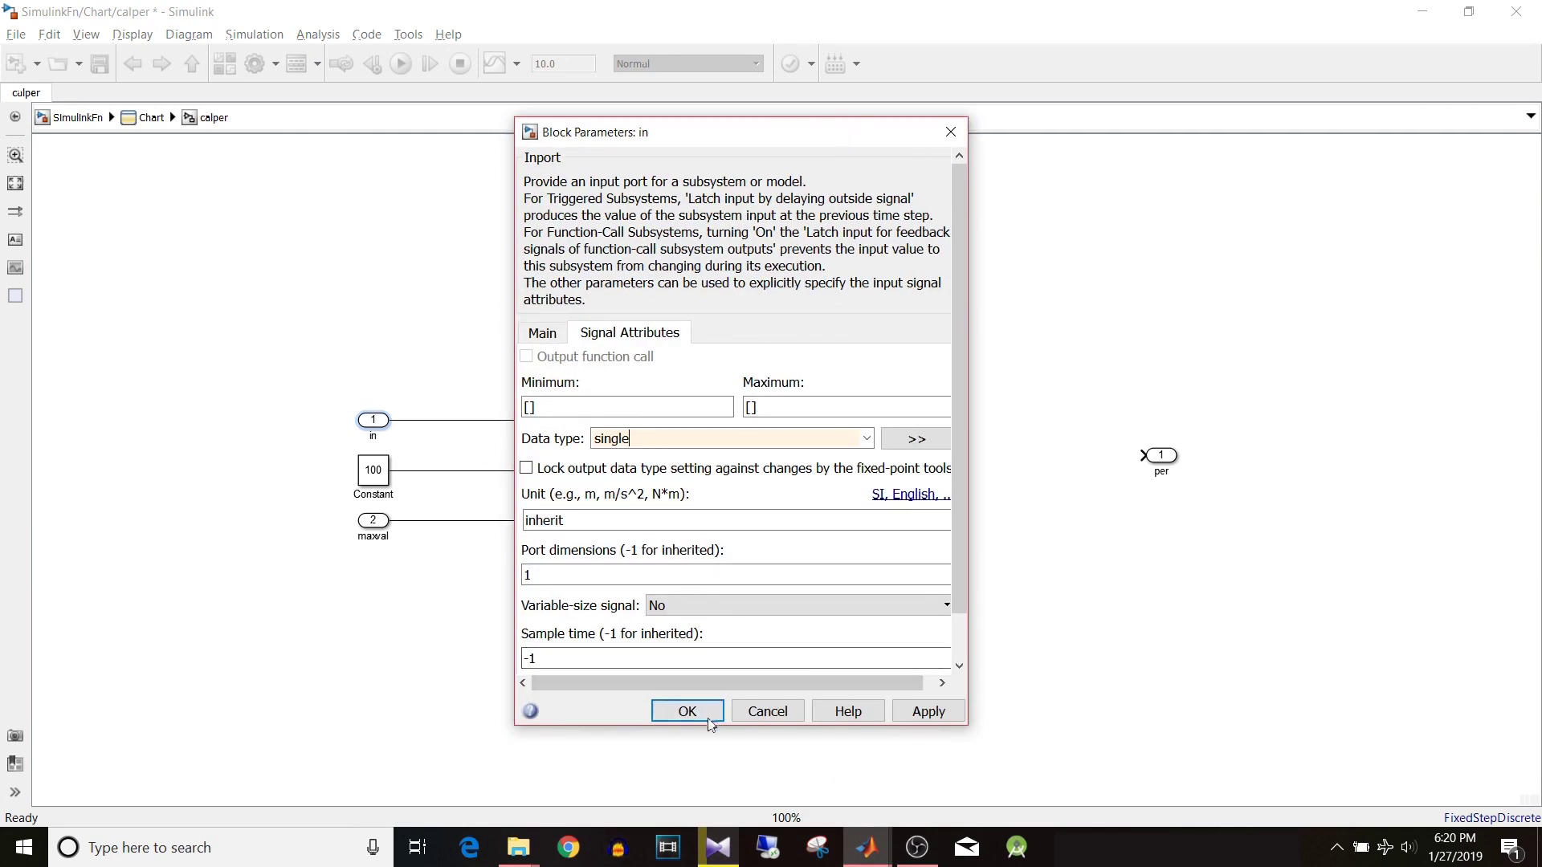
{"action": "left_click", "coordinate": [867, 439]}
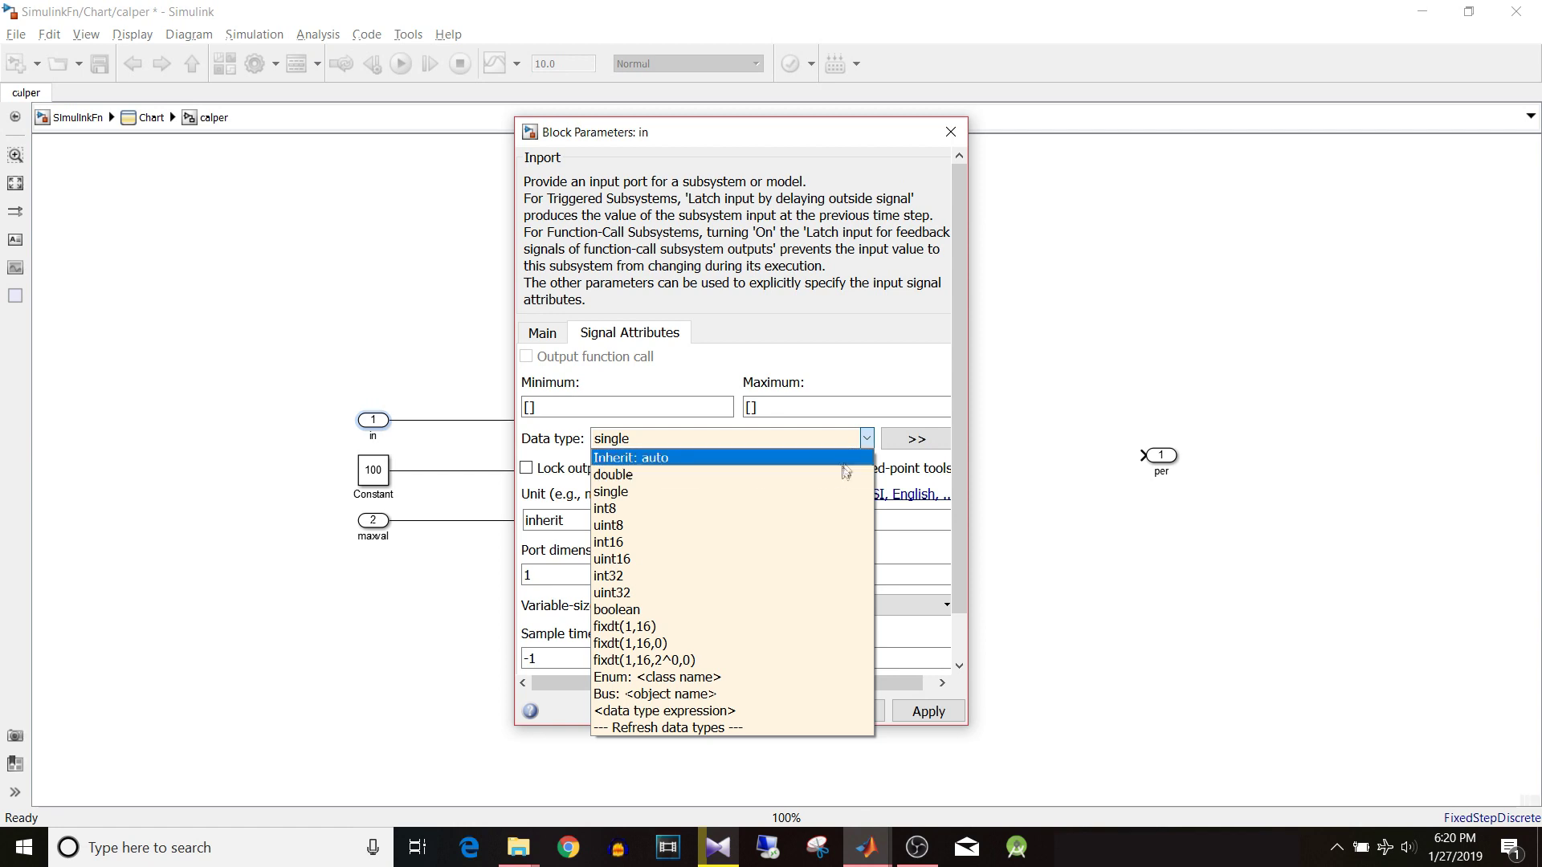
{"action": "left_click", "coordinate": [842, 491]}
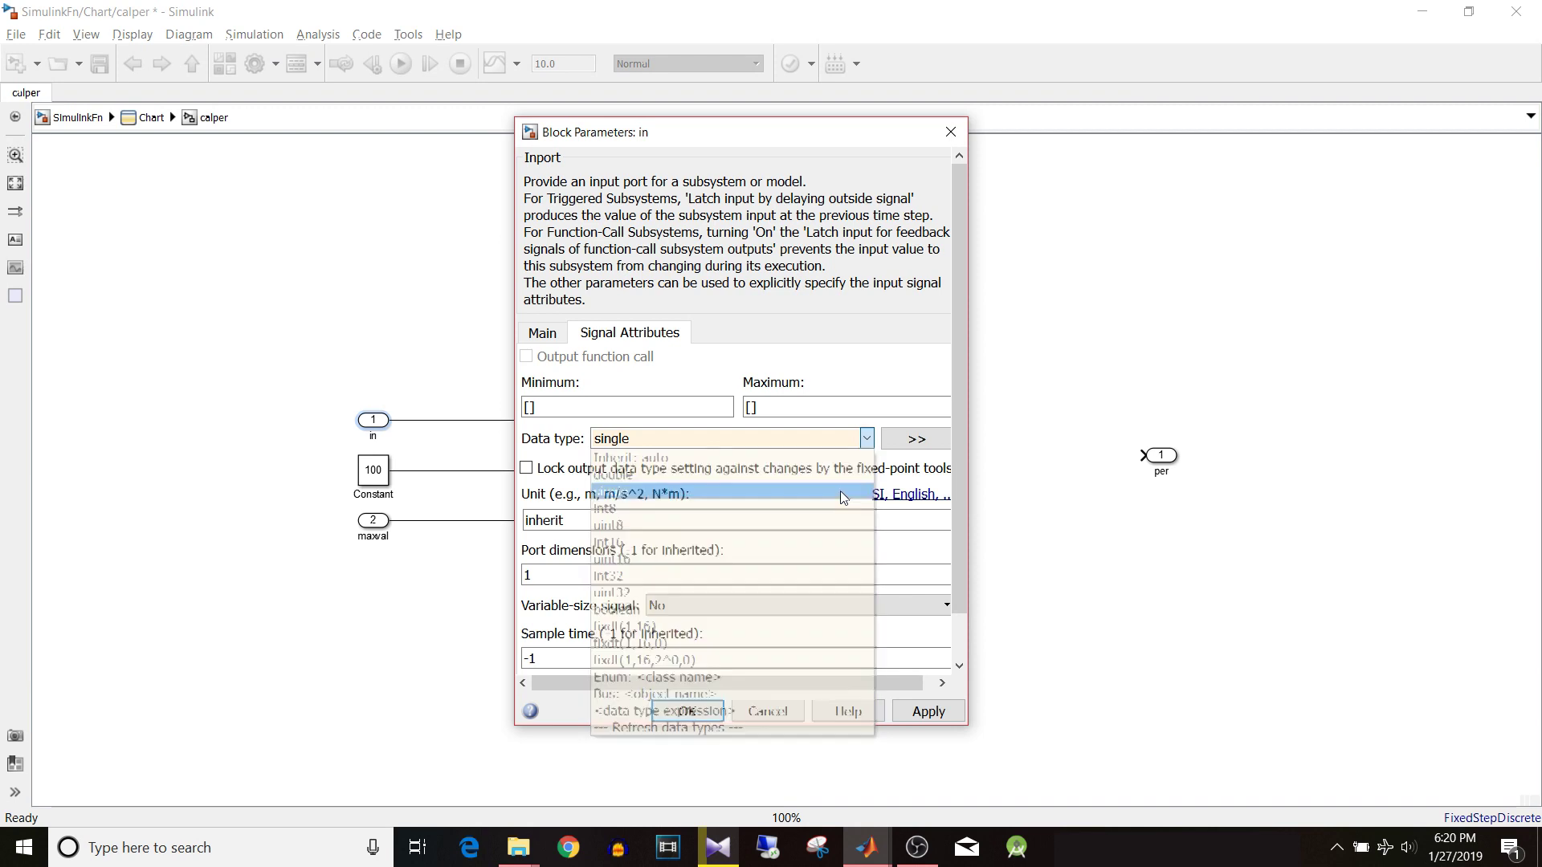
{"action": "left_click", "coordinate": [926, 715]}
{"action": "left_click", "coordinate": [694, 715]}
Set the data type of the maxval input port to single and close its block parameters.
{"action": "left_click", "coordinate": [376, 520]}
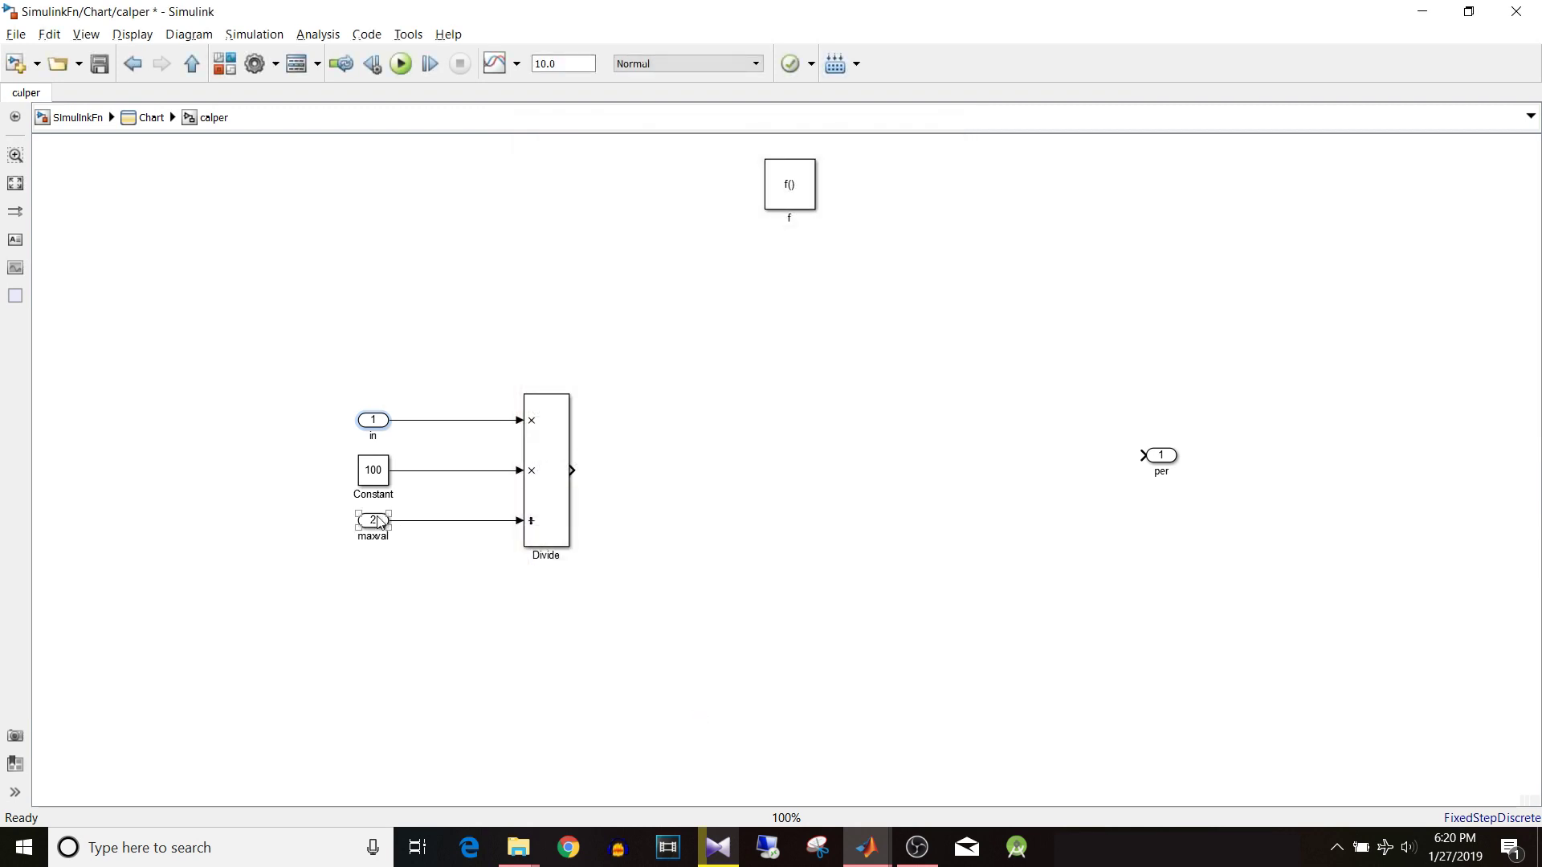
{"action": "double_click", "coordinate": [376, 520]}
{"action": "left_click", "coordinate": [595, 466]}
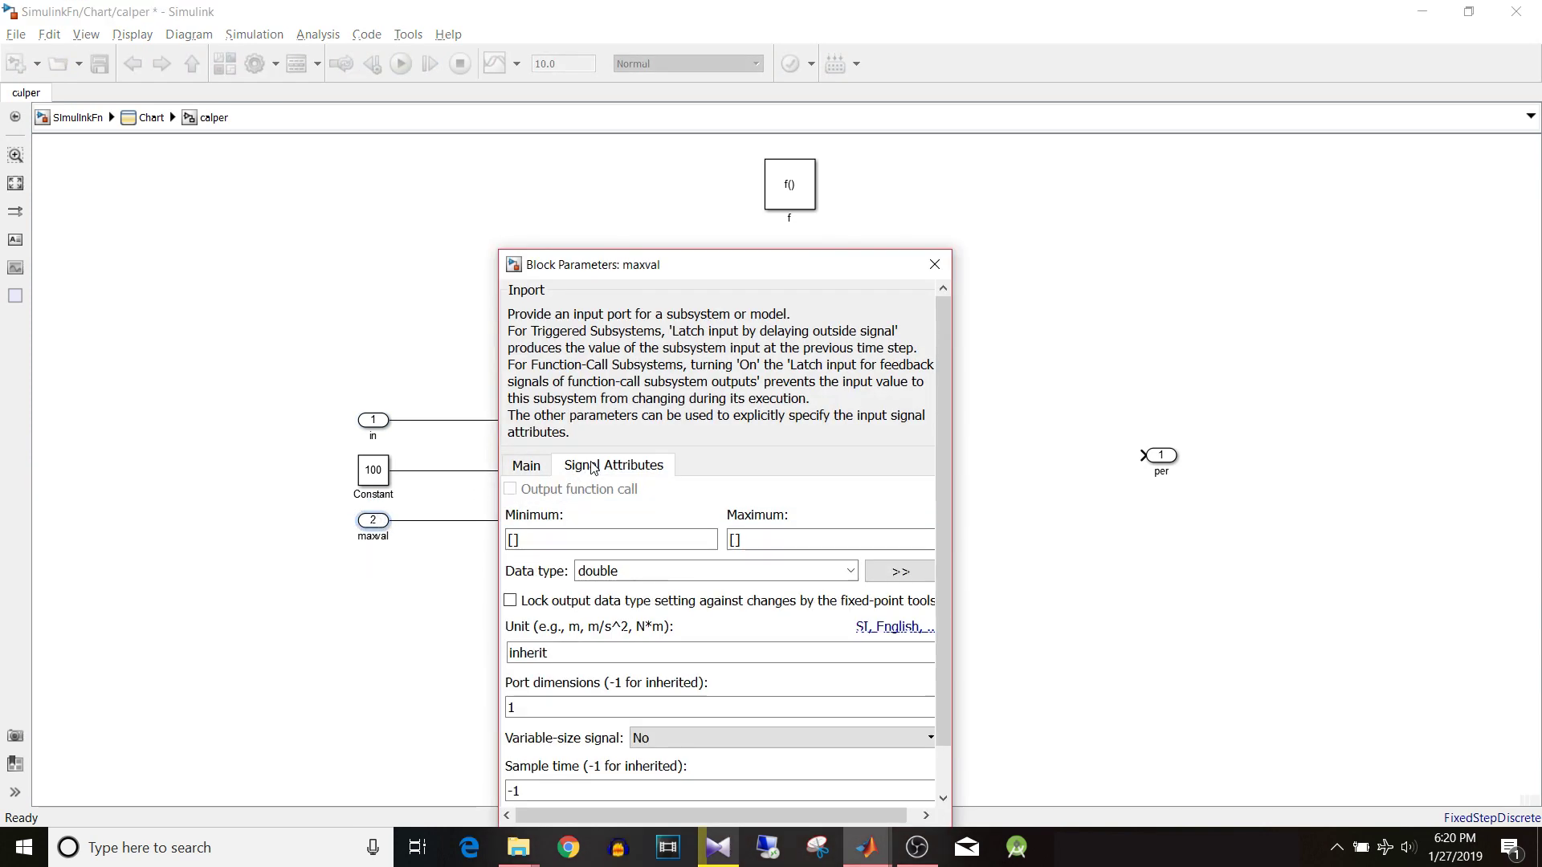
{"action": "left_click", "coordinate": [849, 571]}
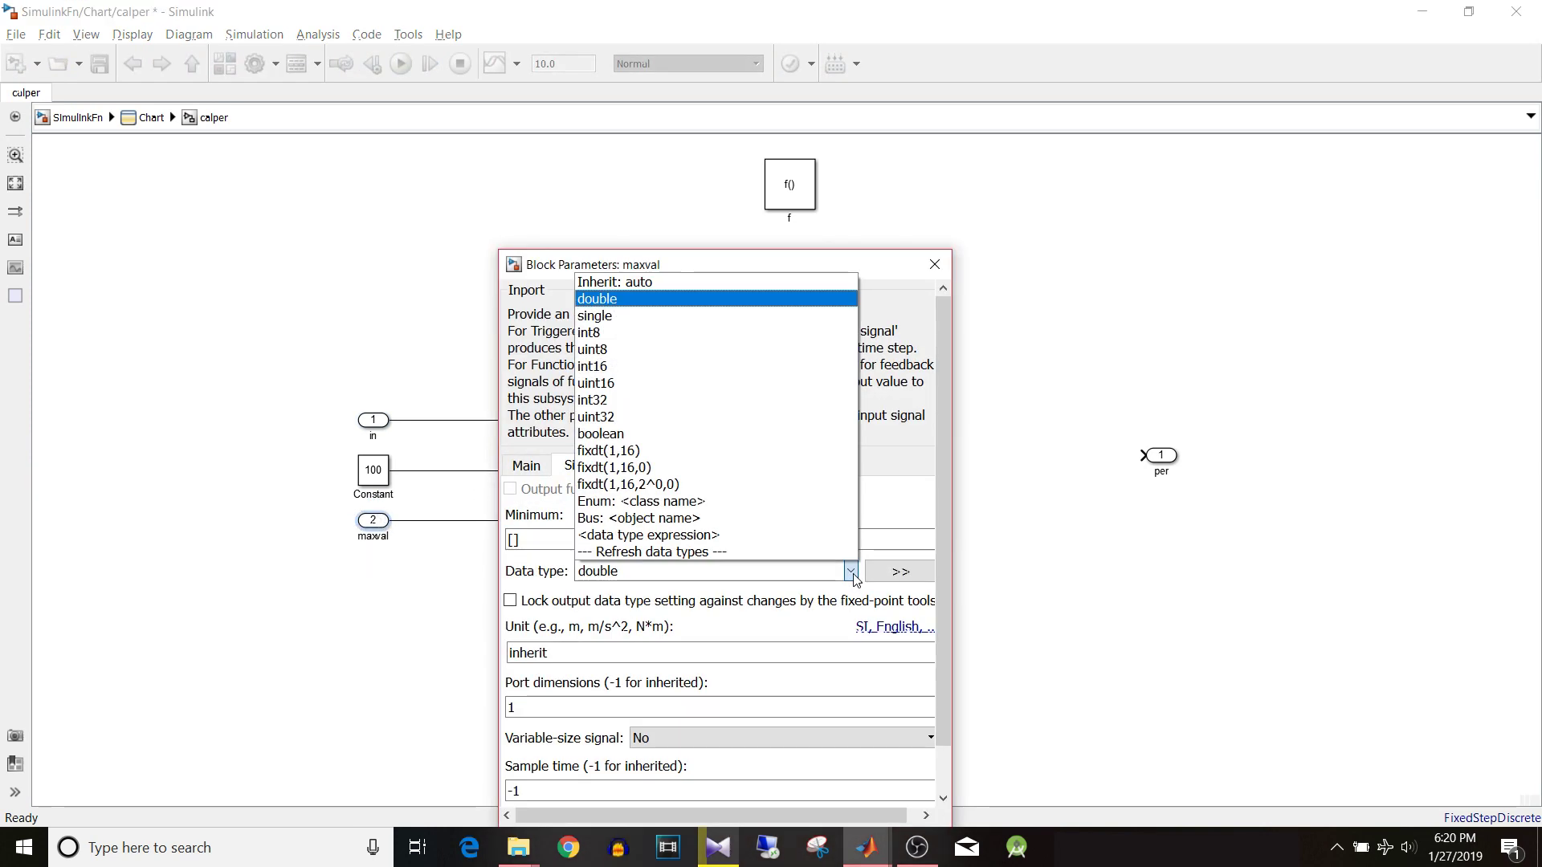
{"action": "left_click", "coordinate": [733, 316]}
{"action": "left_click", "coordinate": [935, 265]}
Move the per output port and input blocks closer together, and connect the Divide block's output to per.
{"action": "left_click_drag", "start_coordinate": [1166, 456], "coordinate": [1027, 456]}
{"action": "left_click_drag", "start_coordinate": [316, 341], "coordinate": [648, 620]}
{"action": "left_click_drag", "start_coordinate": [550, 491], "coordinate": [755, 480]}
{"action": "left_click", "coordinate": [899, 520]}
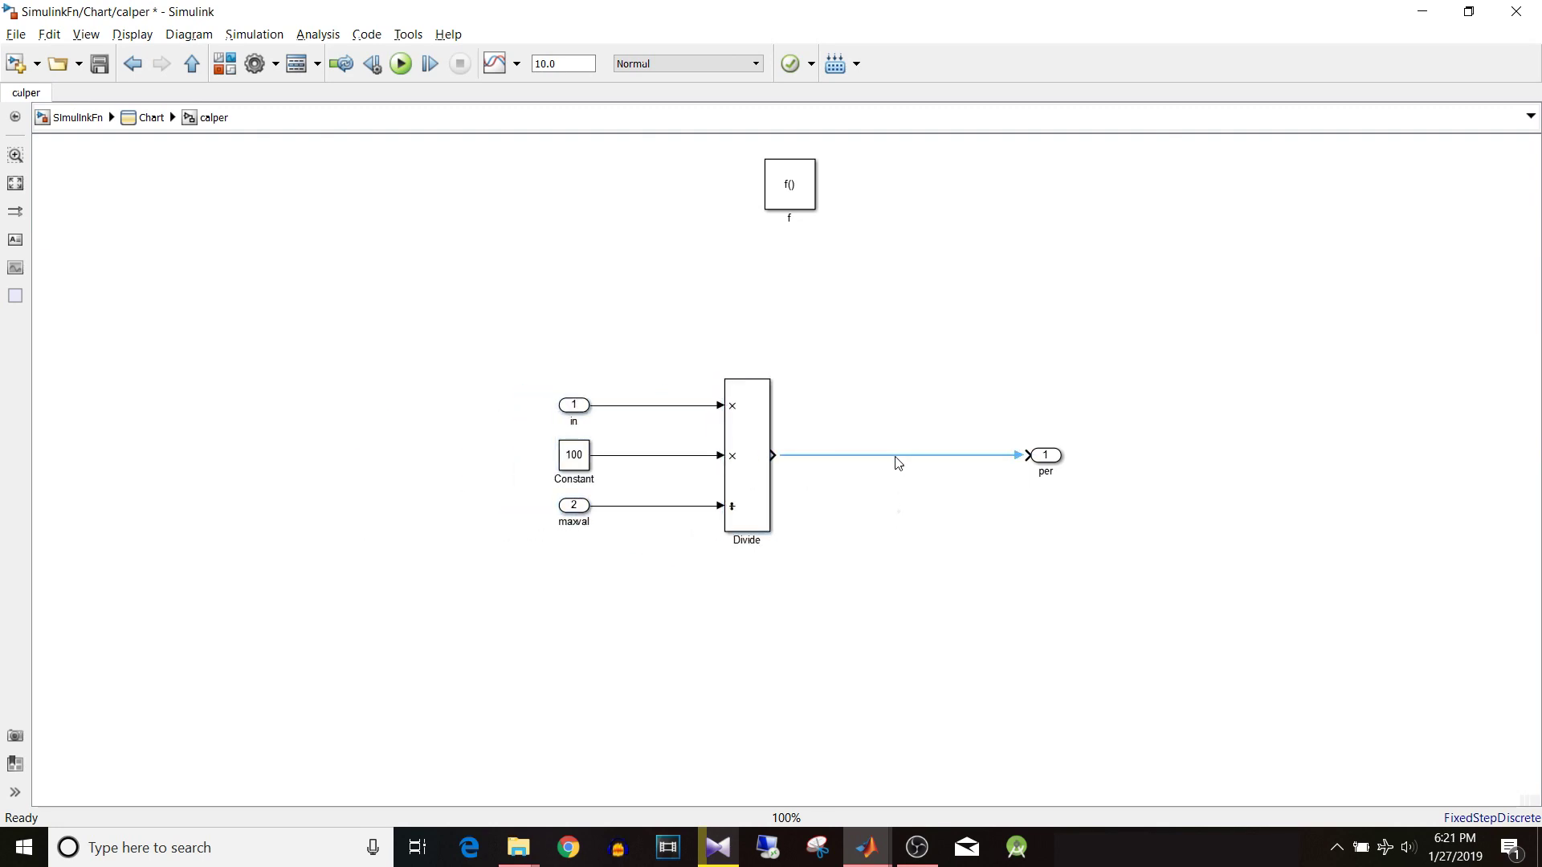
{"action": "left_click", "coordinate": [897, 457]}
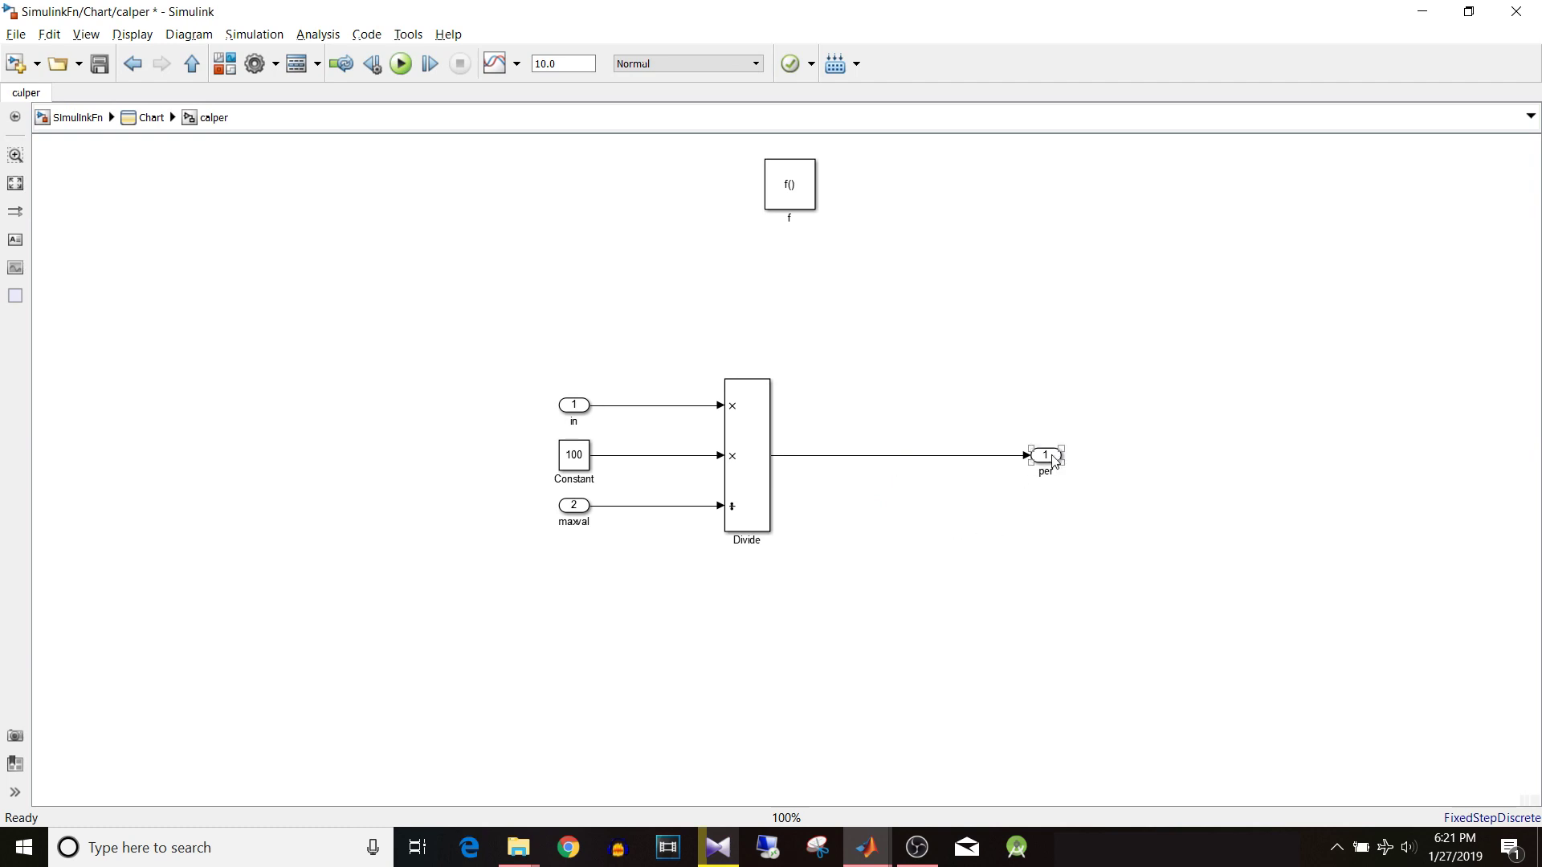
{"action": "left_click_drag", "start_coordinate": [1049, 455], "coordinate": [928, 456]}
{"action": "left_click", "coordinate": [1096, 540]}
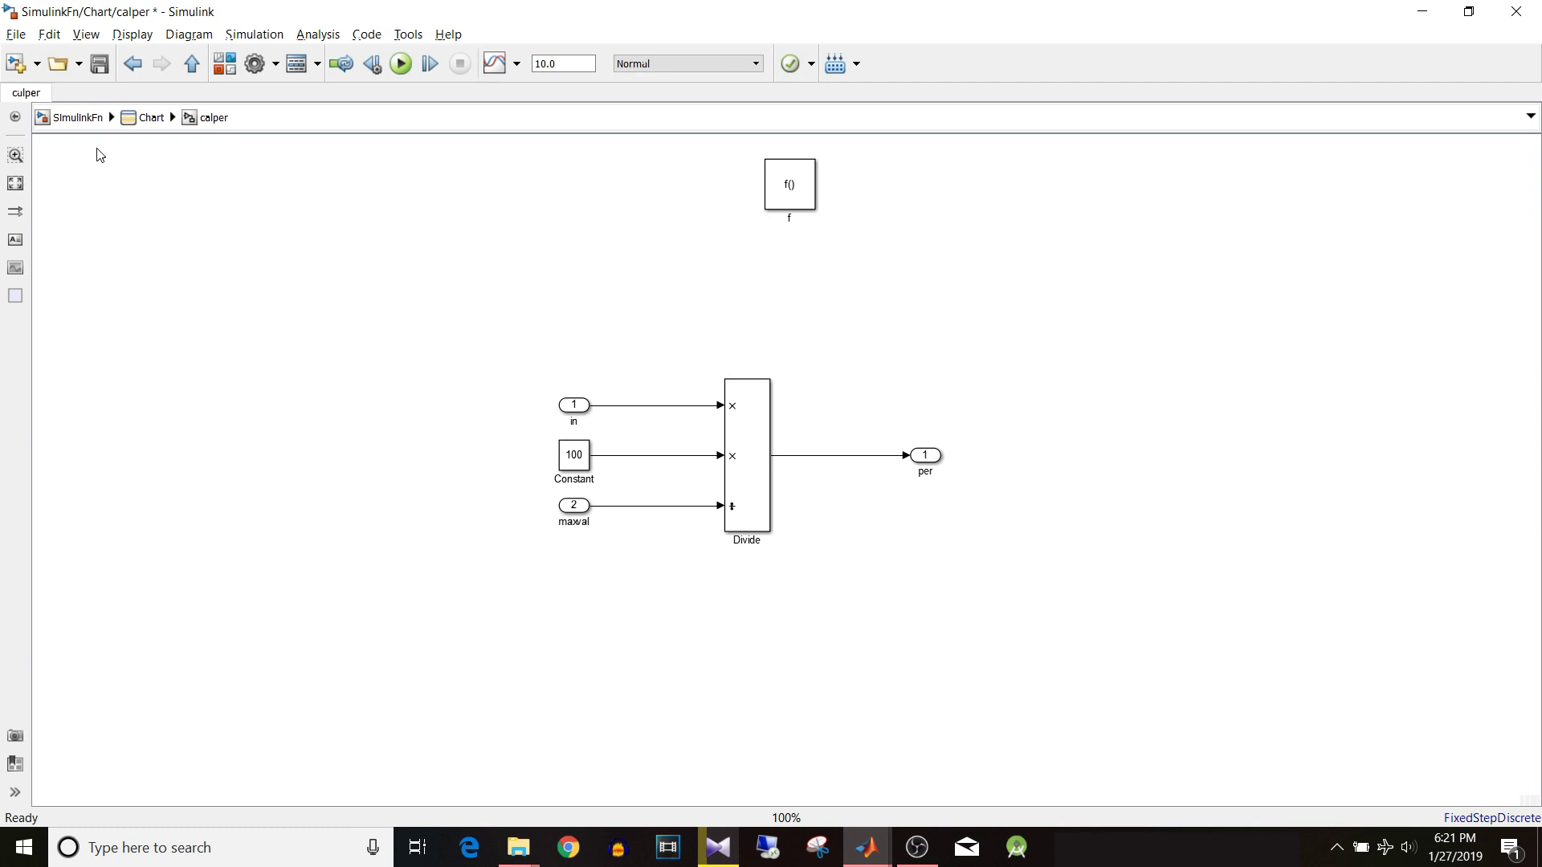
In the parent chart, move the calper function aside and add a wide state without a default transition.
{"action": "key", "text": "Escape"}
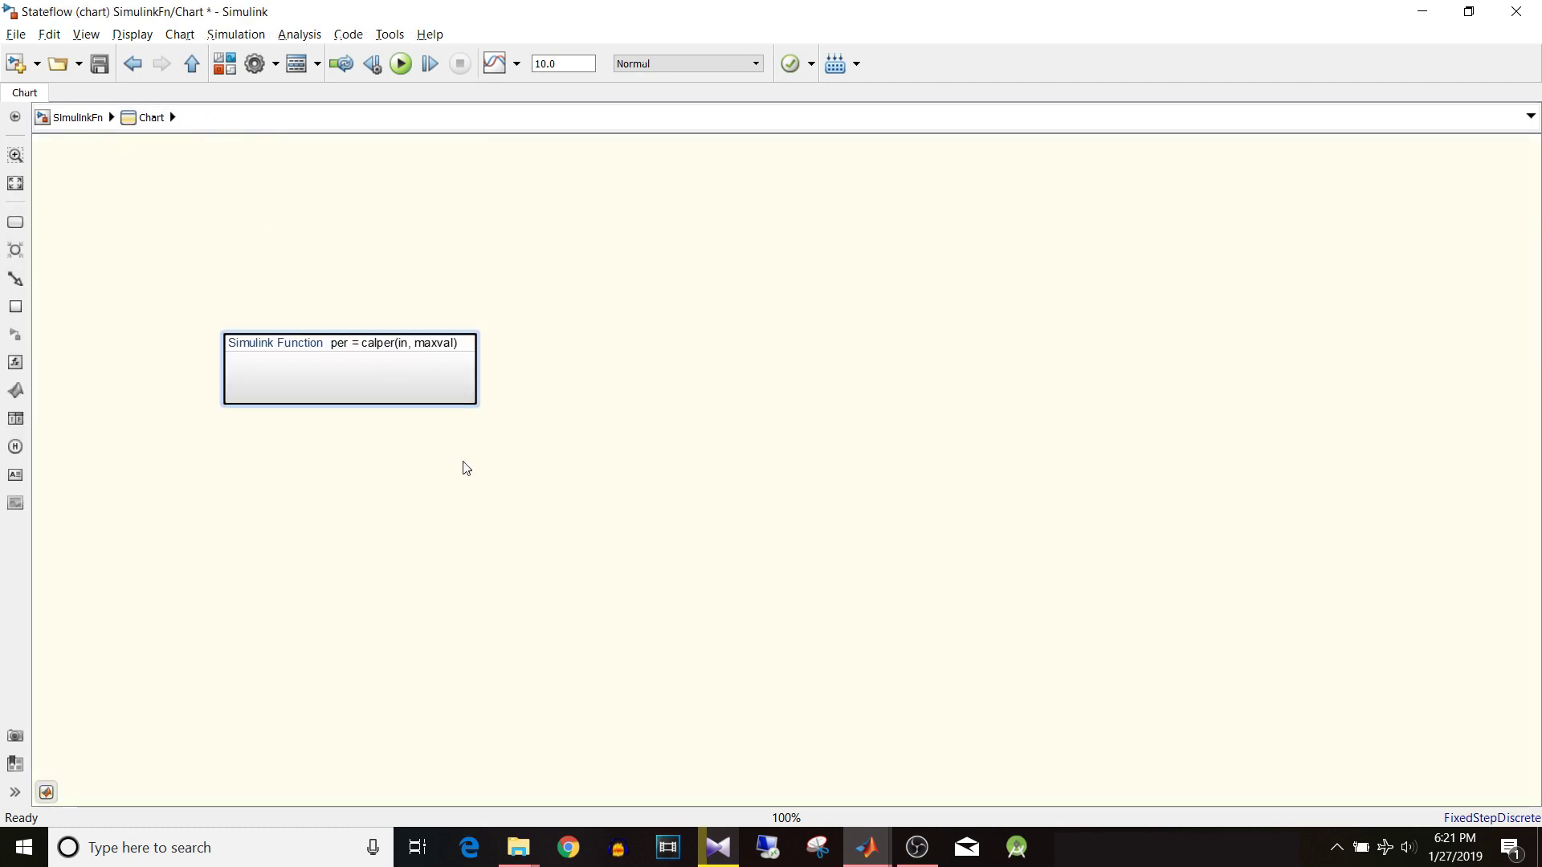
{"action": "left_click_drag", "start_coordinate": [437, 368], "coordinate": [297, 471]}
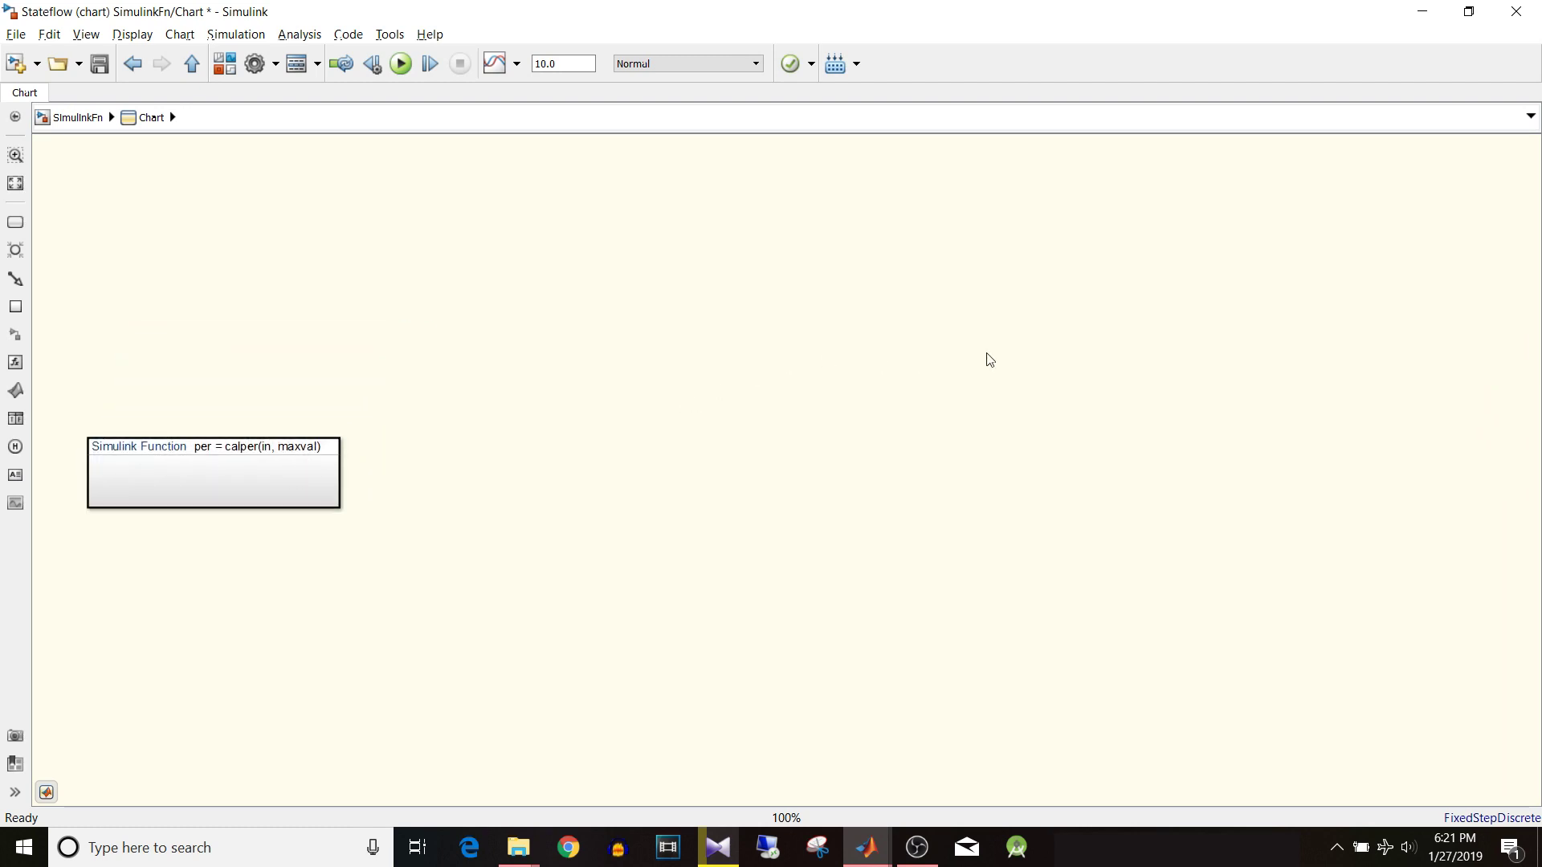
{"action": "left_click", "coordinate": [15, 222]}
{"action": "left_click", "coordinate": [614, 299]}
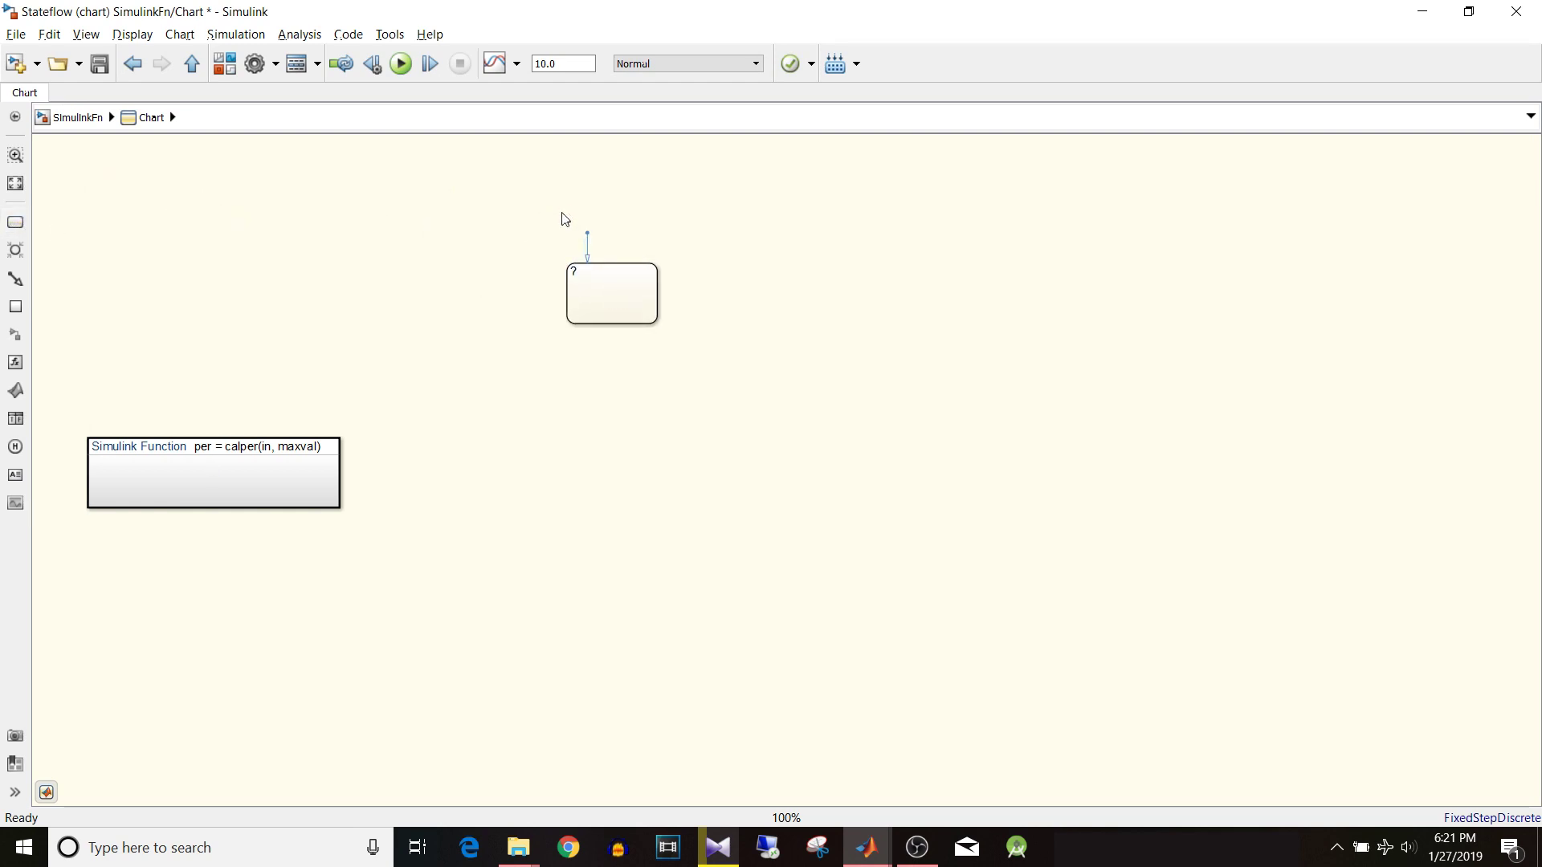
{"action": "left_click", "coordinate": [592, 245]}
{"action": "key", "text": "Delete"}
{"action": "left_click_drag", "start_coordinate": [655, 320], "coordinate": [1338, 418]}
Set the chart's decomposition to AND (Parallel).
{"action": "left_click", "coordinate": [1063, 483]}
{"action": "right_click", "coordinate": [1061, 482]}
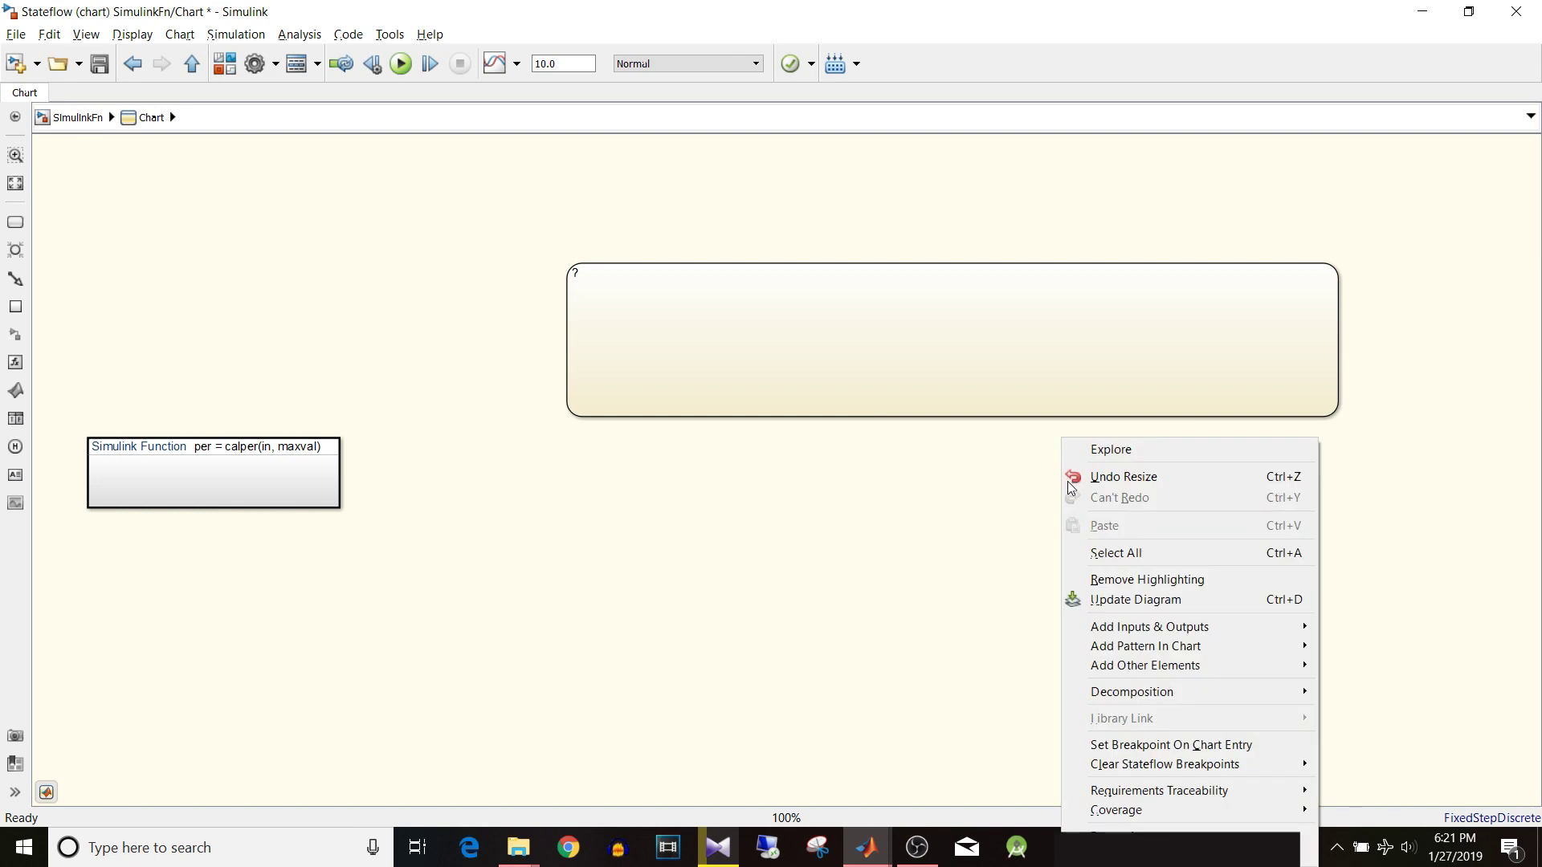
{"action": "mouse_move", "coordinate": [1174, 699]}
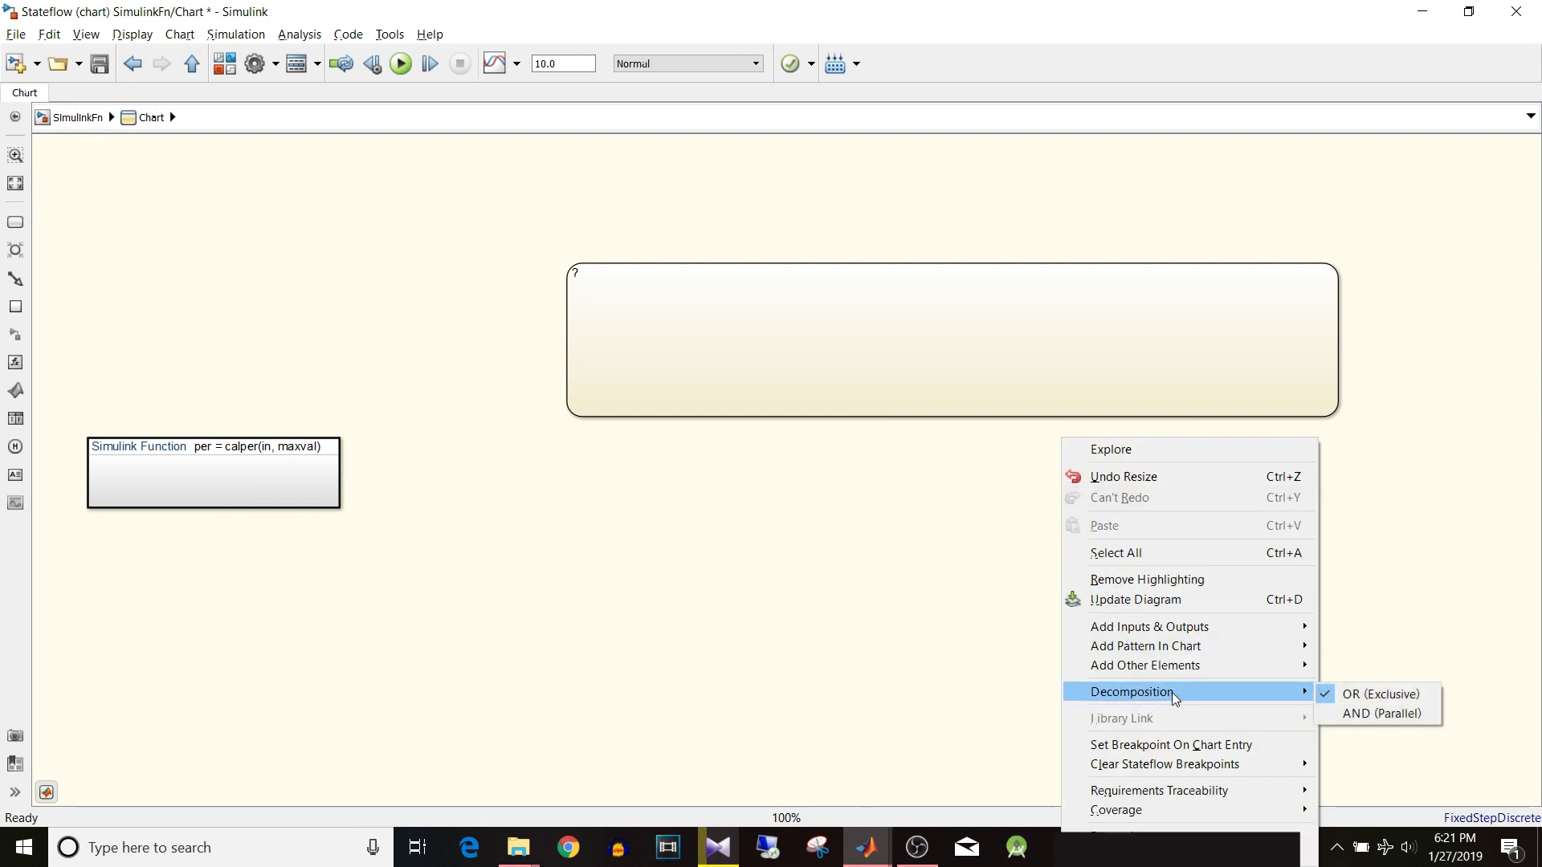
{"action": "left_click", "coordinate": [1350, 714]}
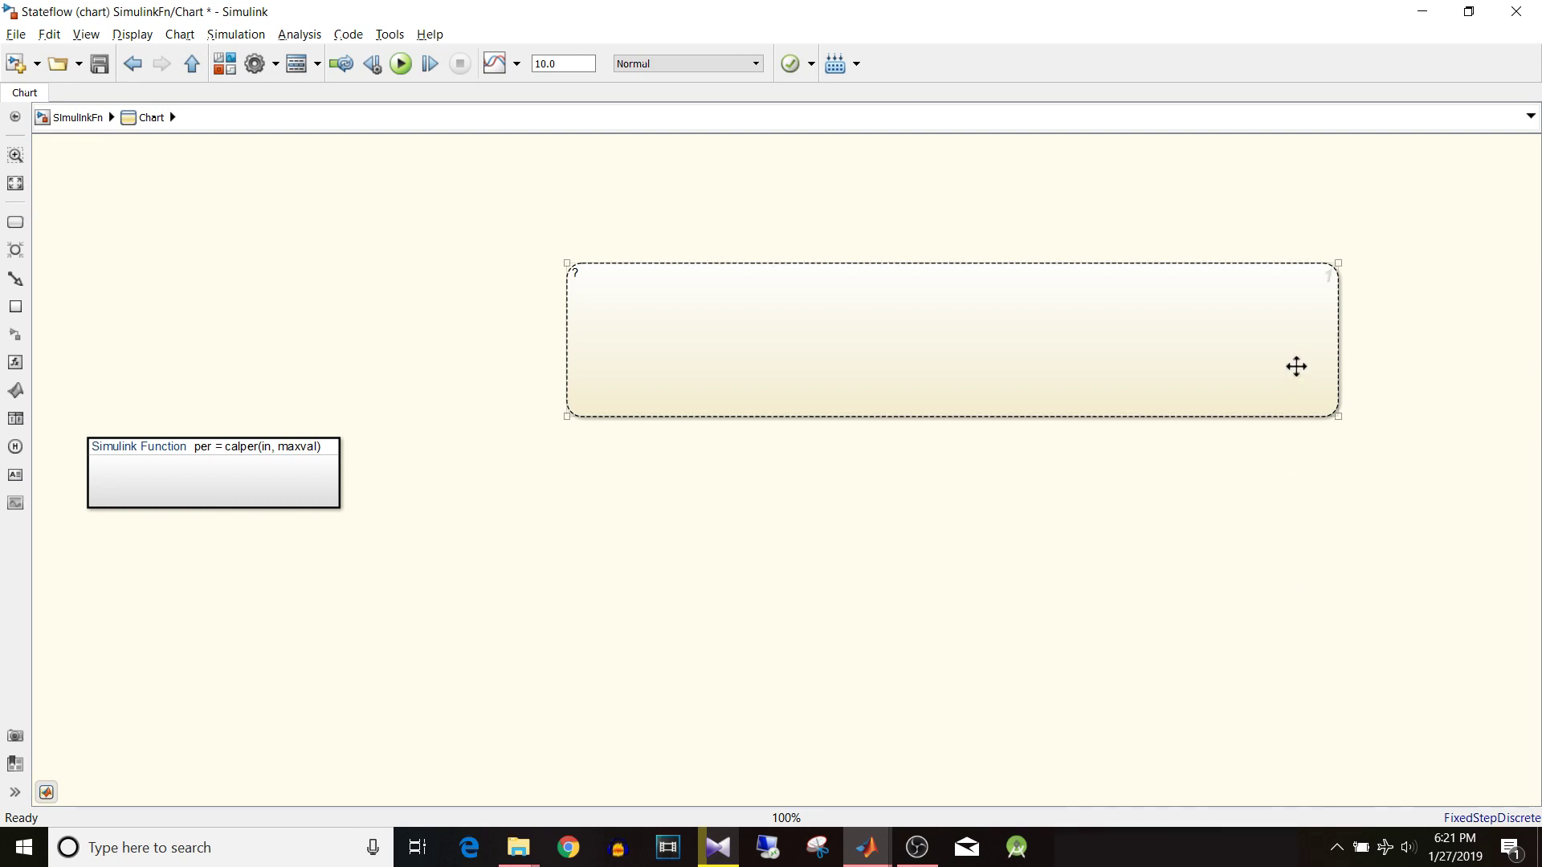
Reposition and enlarge the parallel state above the calper function, and name it sig1proc.
{"action": "left_click_drag", "start_coordinate": [1296, 366], "coordinate": [1166, 291]}
{"action": "left_click_drag", "start_coordinate": [1206, 340], "coordinate": [1321, 369]}
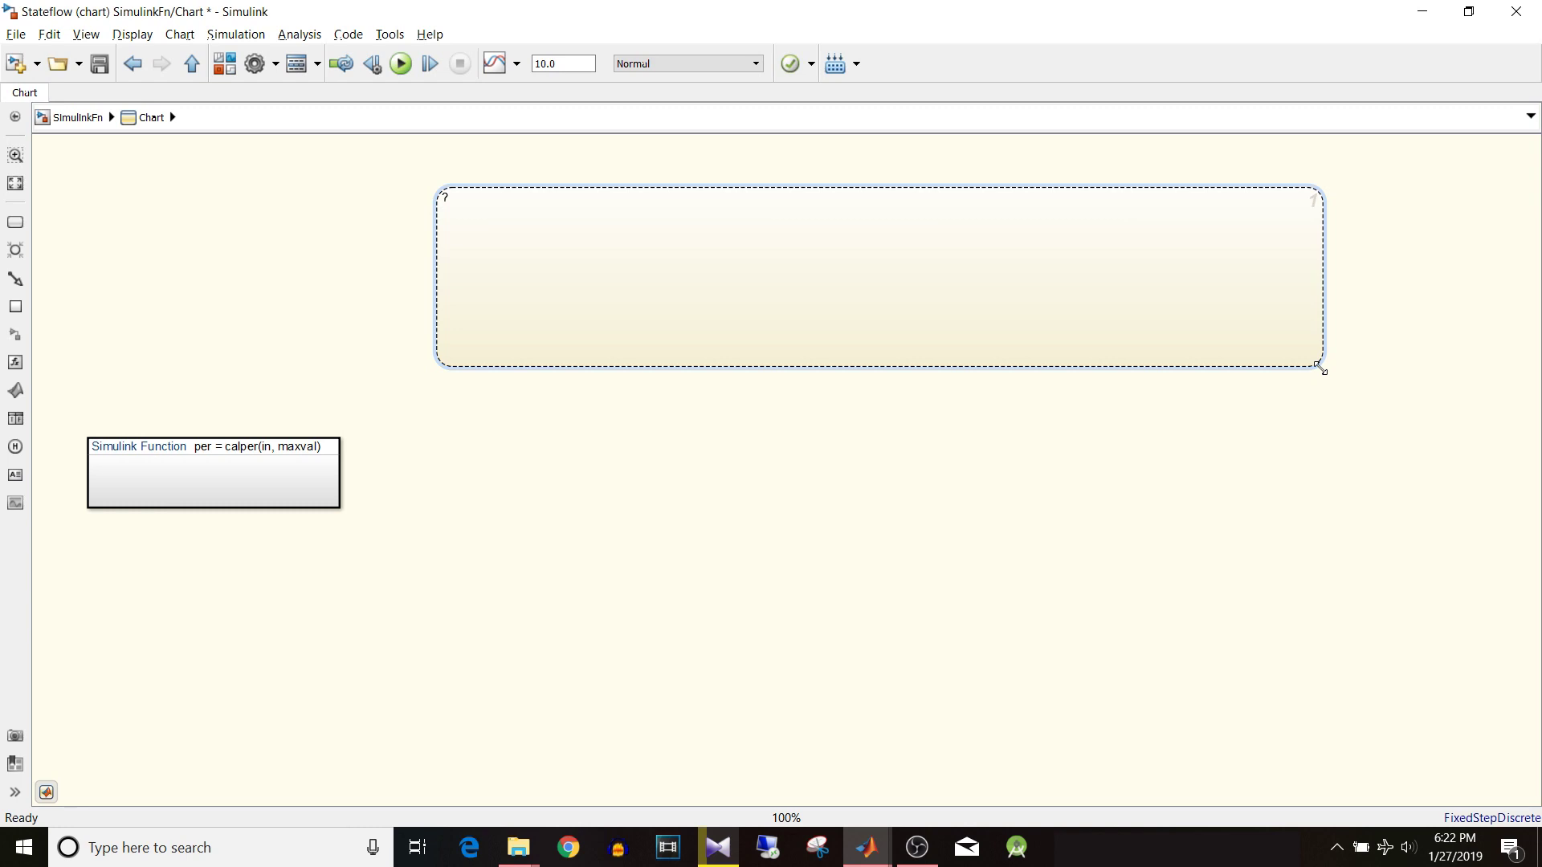
{"action": "left_click", "coordinate": [445, 197]}
{"action": "type", "text": "sig1proc"}
{"action": "left_click", "coordinate": [586, 428]}
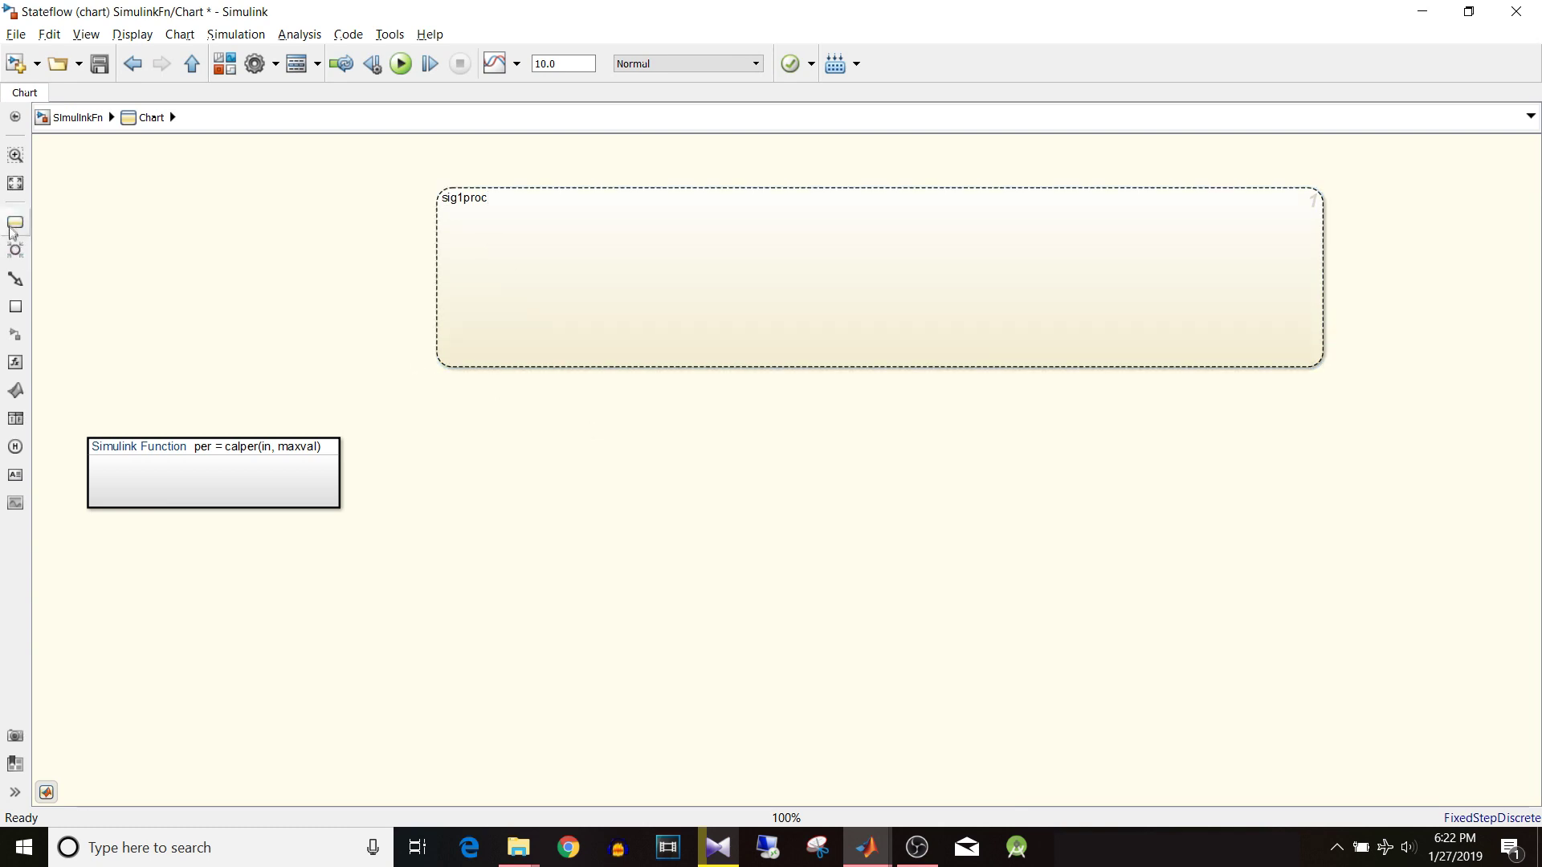
Add a substate named init with a default transition inside the sig1proc state.
{"action": "left_click_drag", "start_coordinate": [15, 224], "coordinate": [550, 300]}
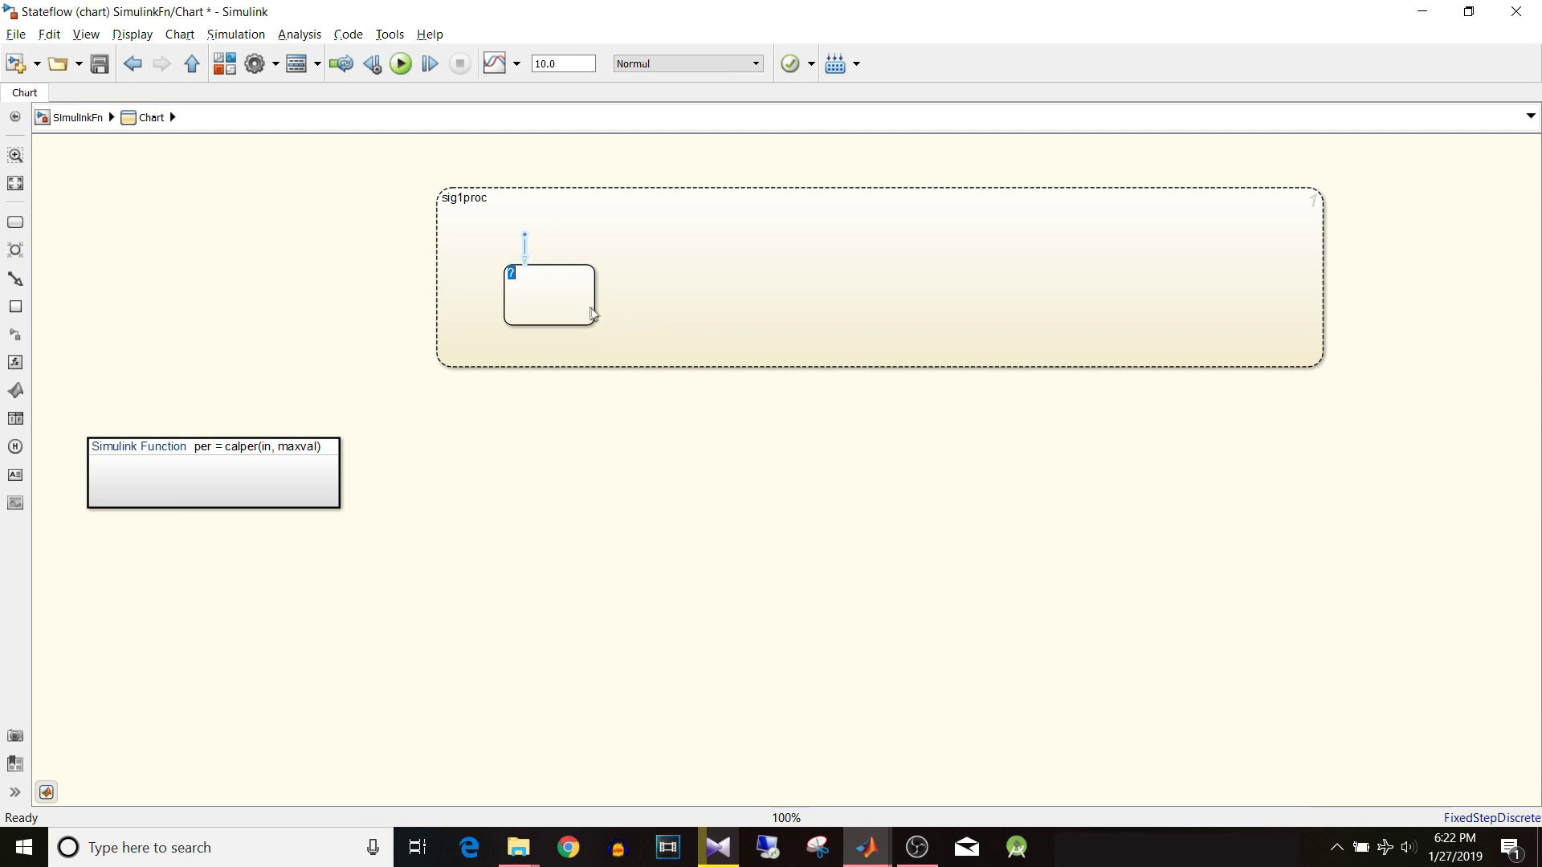
{"action": "type", "text": "in"}
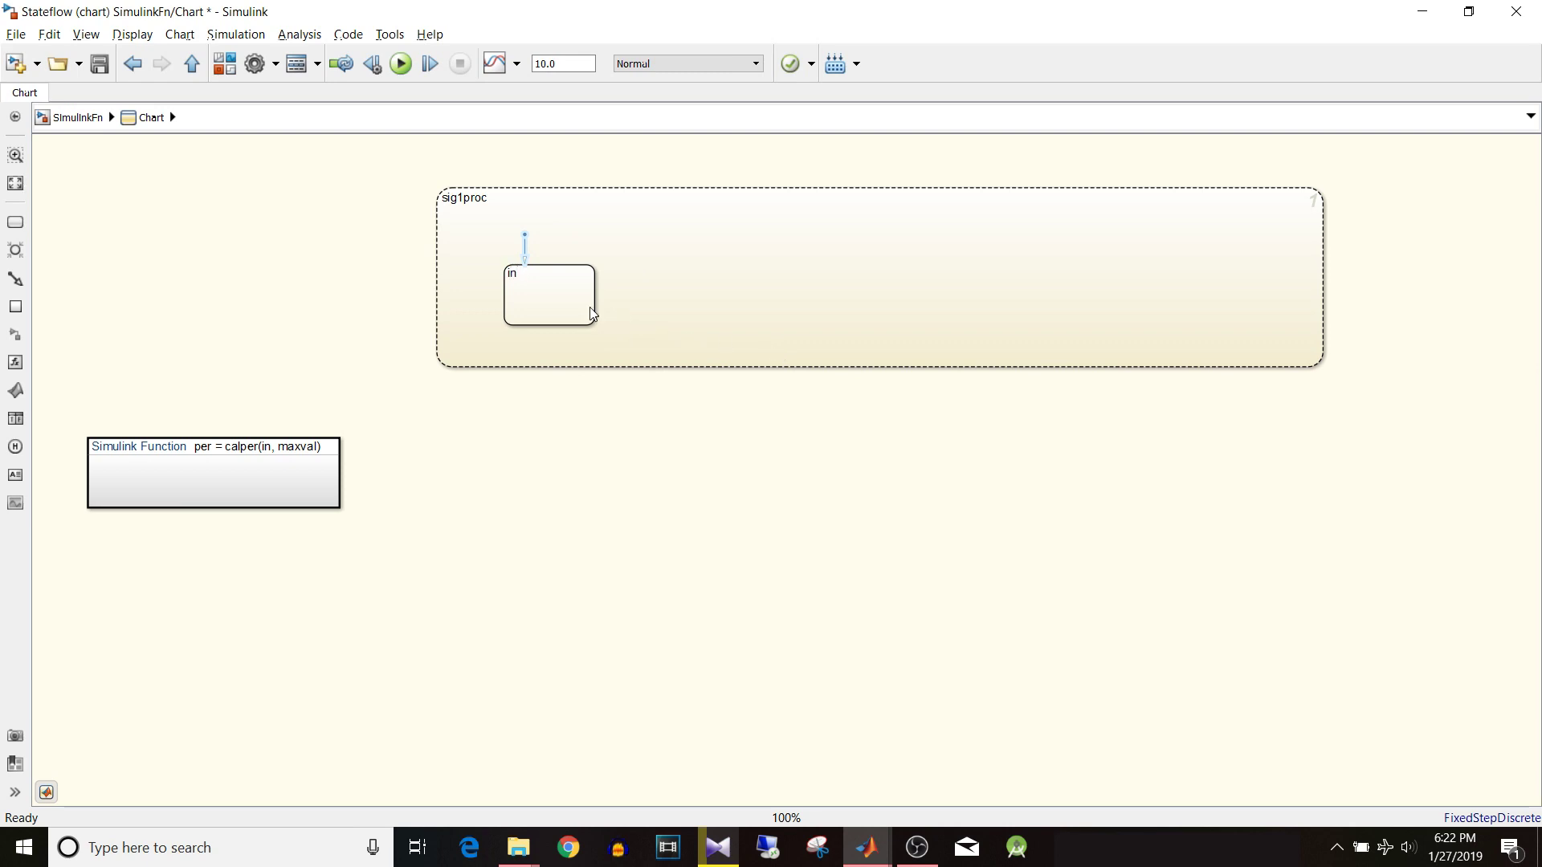
{"action": "type", "text": "it"}
{"action": "left_click", "coordinate": [692, 297]}
Check the requirements in the top-level model, return to the chart and lengthen init's default transition.
{"action": "left_click", "coordinate": [66, 117]}
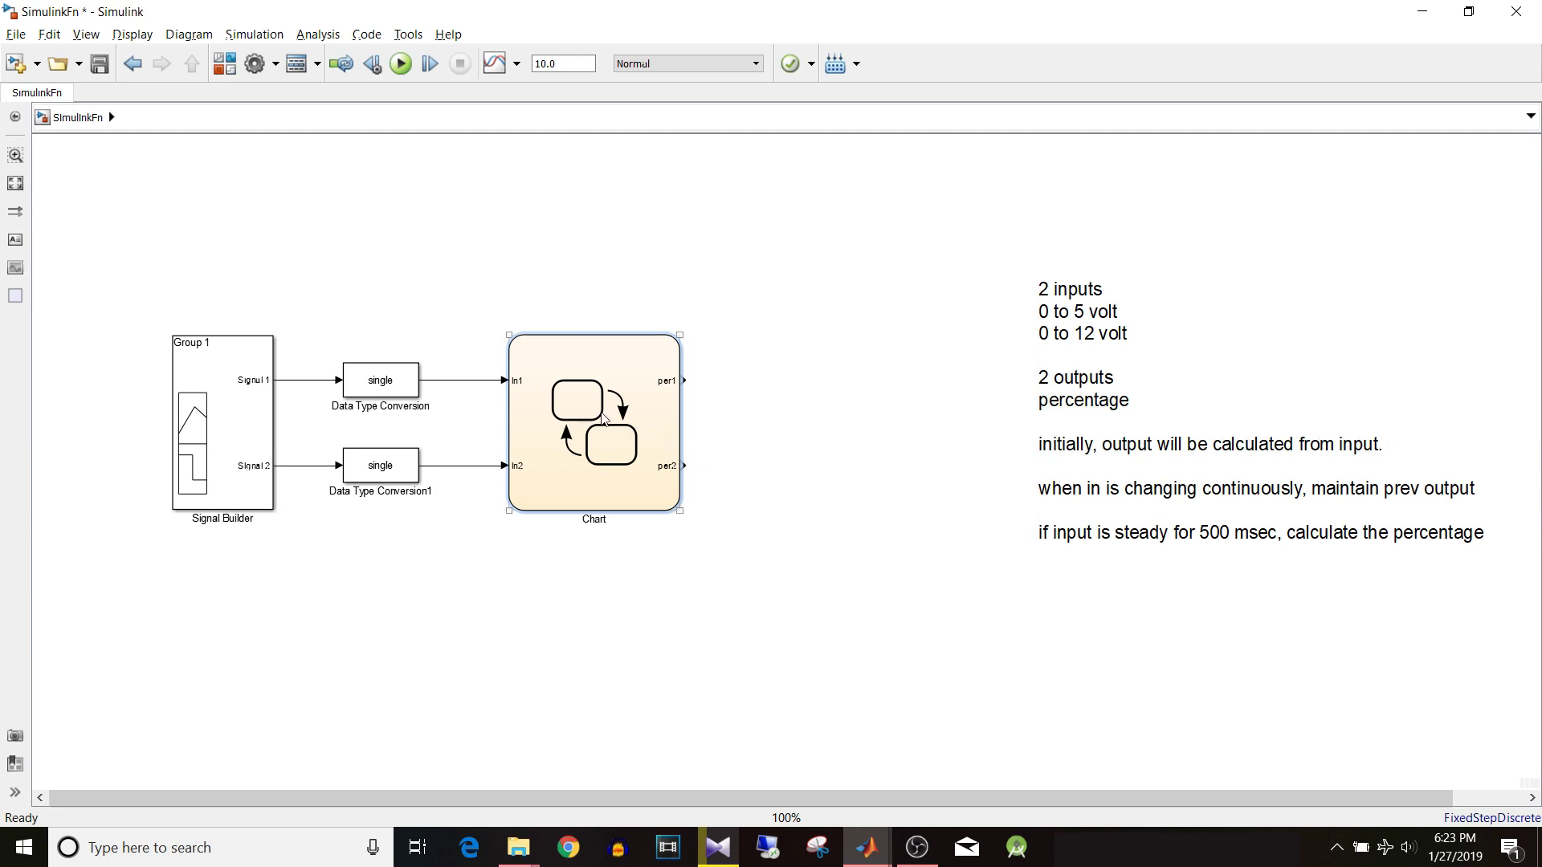
{"action": "double_click", "coordinate": [604, 419]}
{"action": "left_click_drag", "start_coordinate": [524, 234], "coordinate": [524, 214]}
{"action": "left_click", "coordinate": [636, 250]}
Copy the calper function's signature into init's default transition as the action {per = calper(in, maxval);}.
{"action": "left_click", "coordinate": [271, 443]}
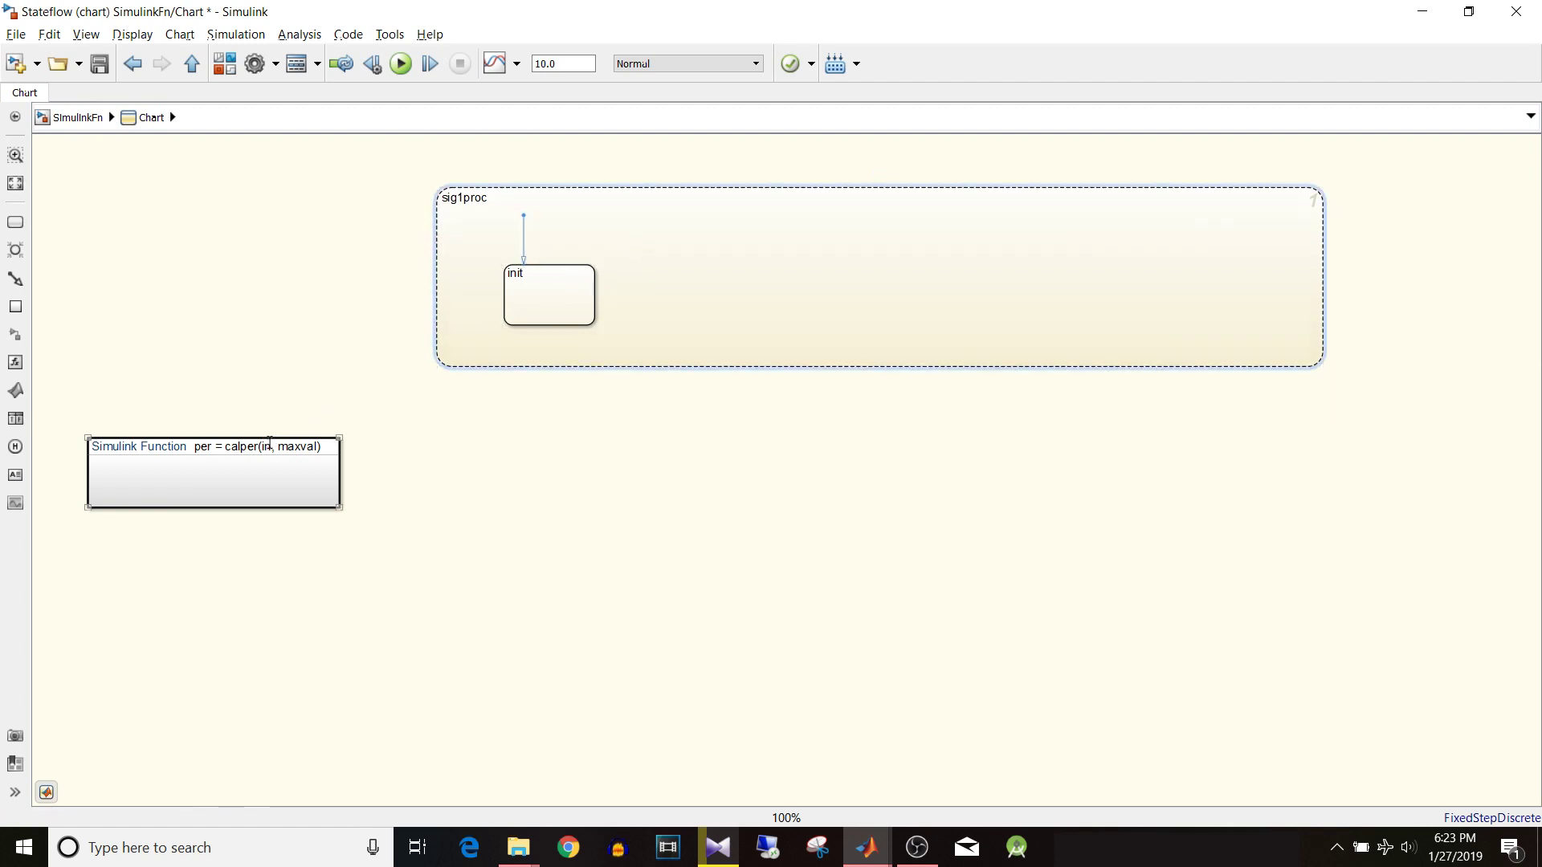
{"action": "left_click", "coordinate": [198, 446]}
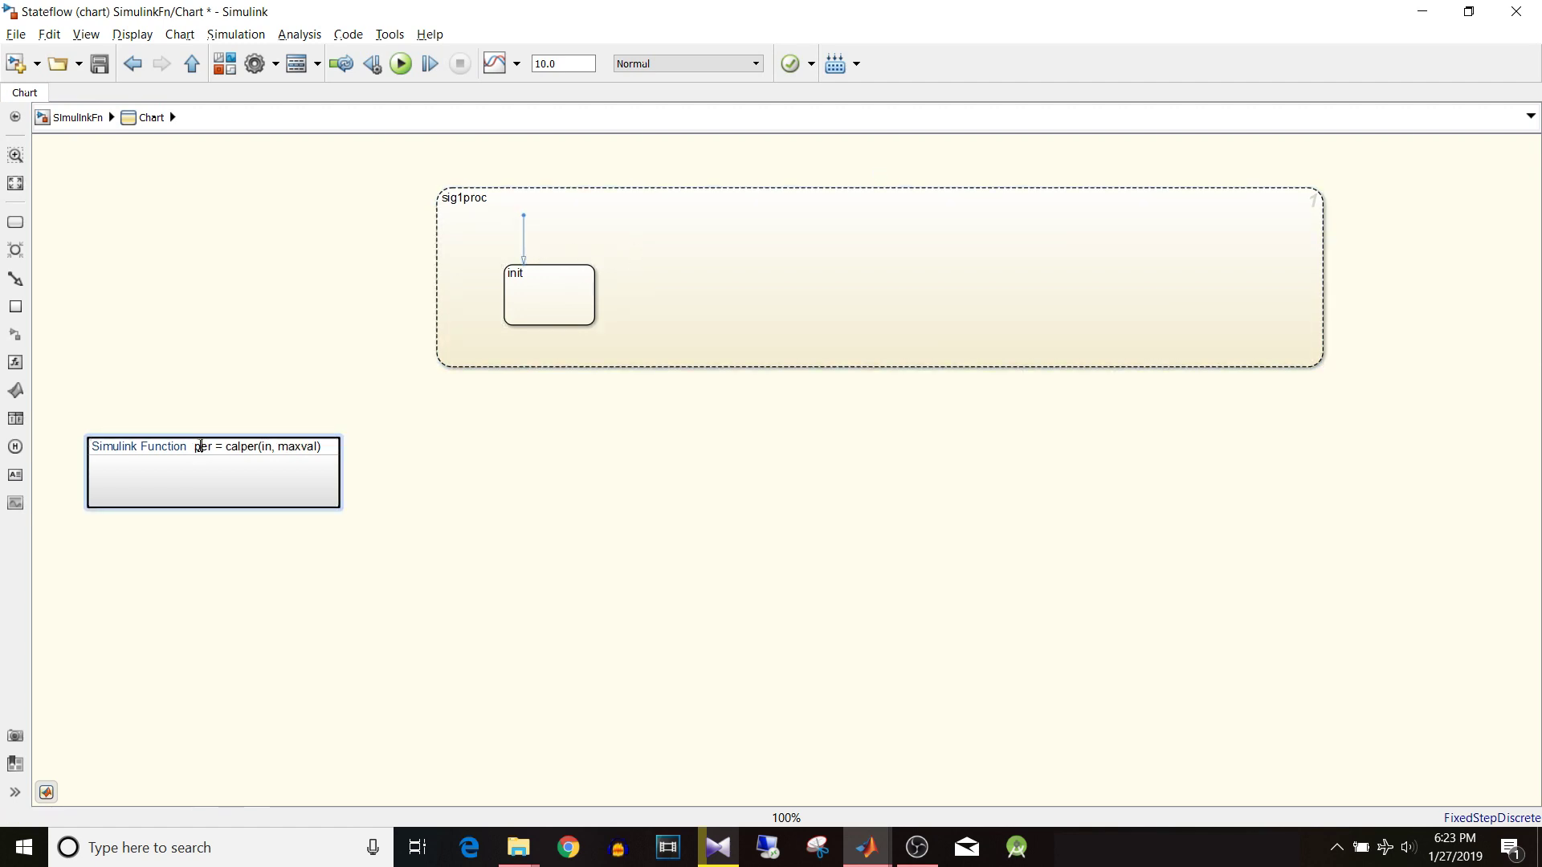
{"action": "key", "text": "shift+Right"}
{"action": "key", "text": "shift+Right"}
{"action": "key", "text": "shift+Right"}
{"action": "key", "text": "shift+Right"}
{"action": "key", "text": "shift+Right"}
{"action": "key", "text": "shift+Right"}
{"action": "key", "text": "shift+Right"}
{"action": "key", "text": "shift+Right"}
{"action": "key", "text": "shift+Right"}
{"action": "key", "text": "shift+Right"}
{"action": "key", "text": "shift+Right"}
{"action": "key", "text": "shift+Right"}
{"action": "key", "text": "shift+Right"}
{"action": "key", "text": "shift+Right"}
{"action": "key", "text": "shift+Right"}
{"action": "key", "text": "shift+Right"}
{"action": "key", "text": "shift+Right"}
{"action": "key", "text": "shift+Right"}
{"action": "key", "text": "shift+Right"}
{"action": "key", "text": "shift+Right"}
{"action": "key", "text": "shift+Right"}
{"action": "key", "text": "shift+Right"}
{"action": "key", "text": "shift+Right"}
{"action": "key", "text": "shift+Right"}
{"action": "key", "text": "ctrl+c"}
{"action": "left_click", "coordinate": [523, 241]}
{"action": "left_click", "coordinate": [543, 231]}
{"action": "key", "text": "BackSpace"}
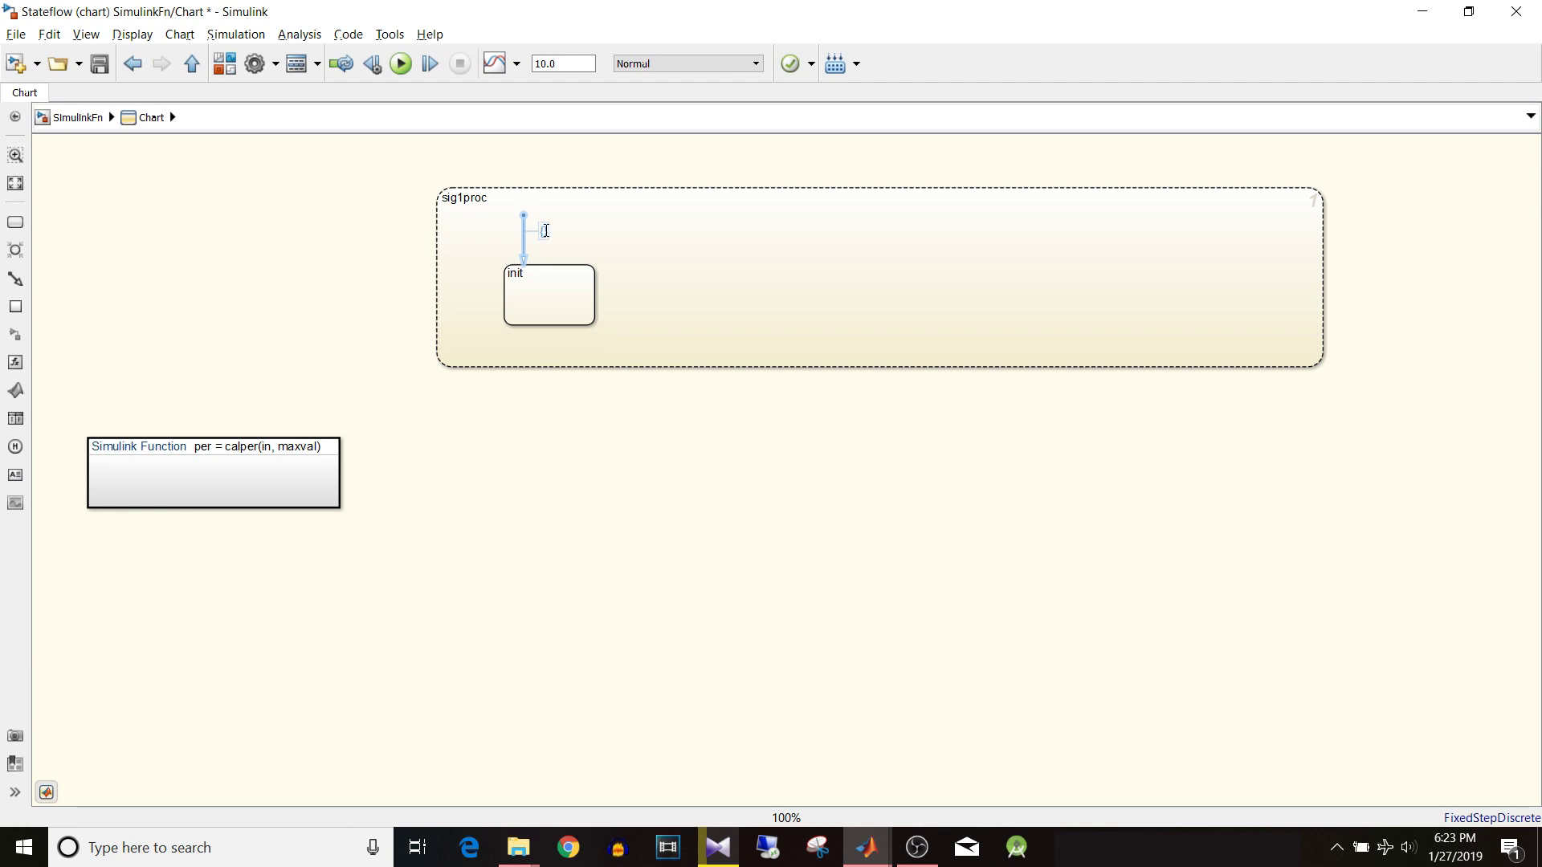
{"action": "type", "text": "{"}
{"action": "key", "text": "ctrl+v"}
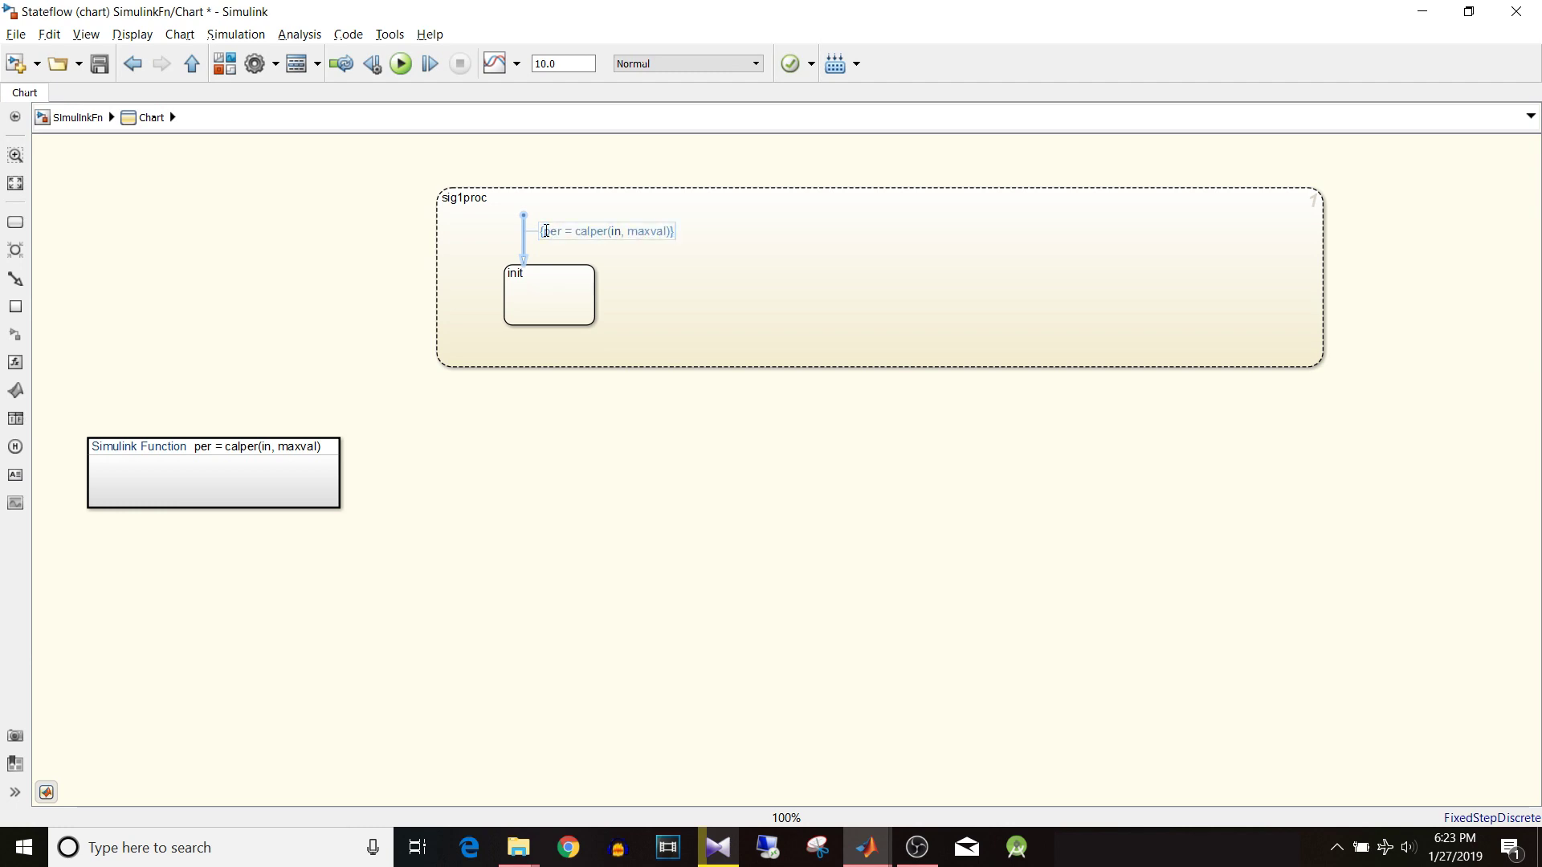
{"action": "type", "text": ";"}
Change the default transition's action to {per1 = calper(in1, five);}.
{"action": "left_click", "coordinate": [579, 239]}
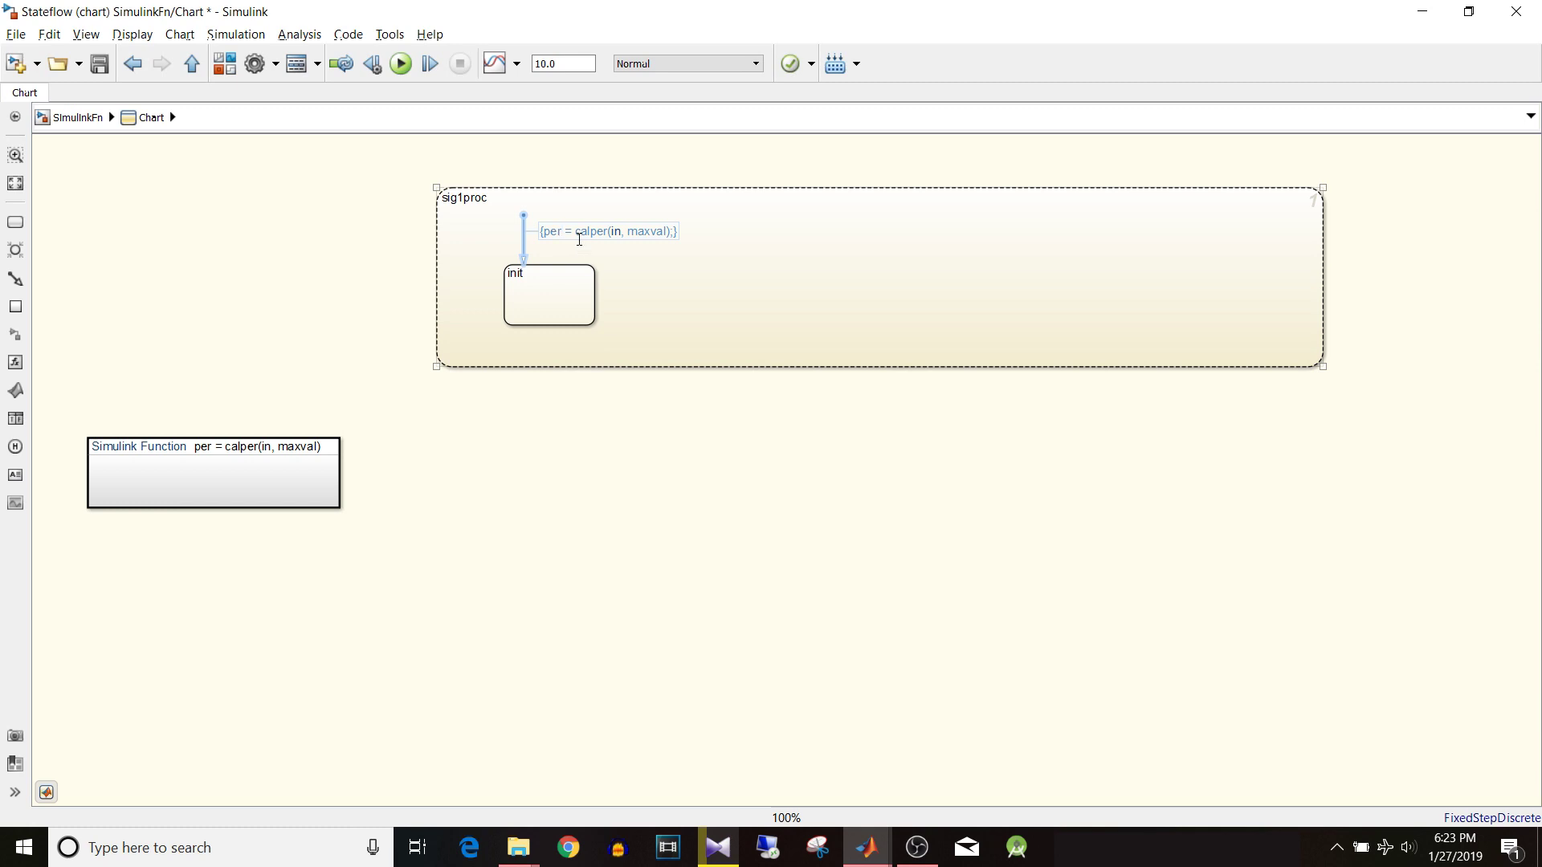
{"action": "type", "text": "1"}
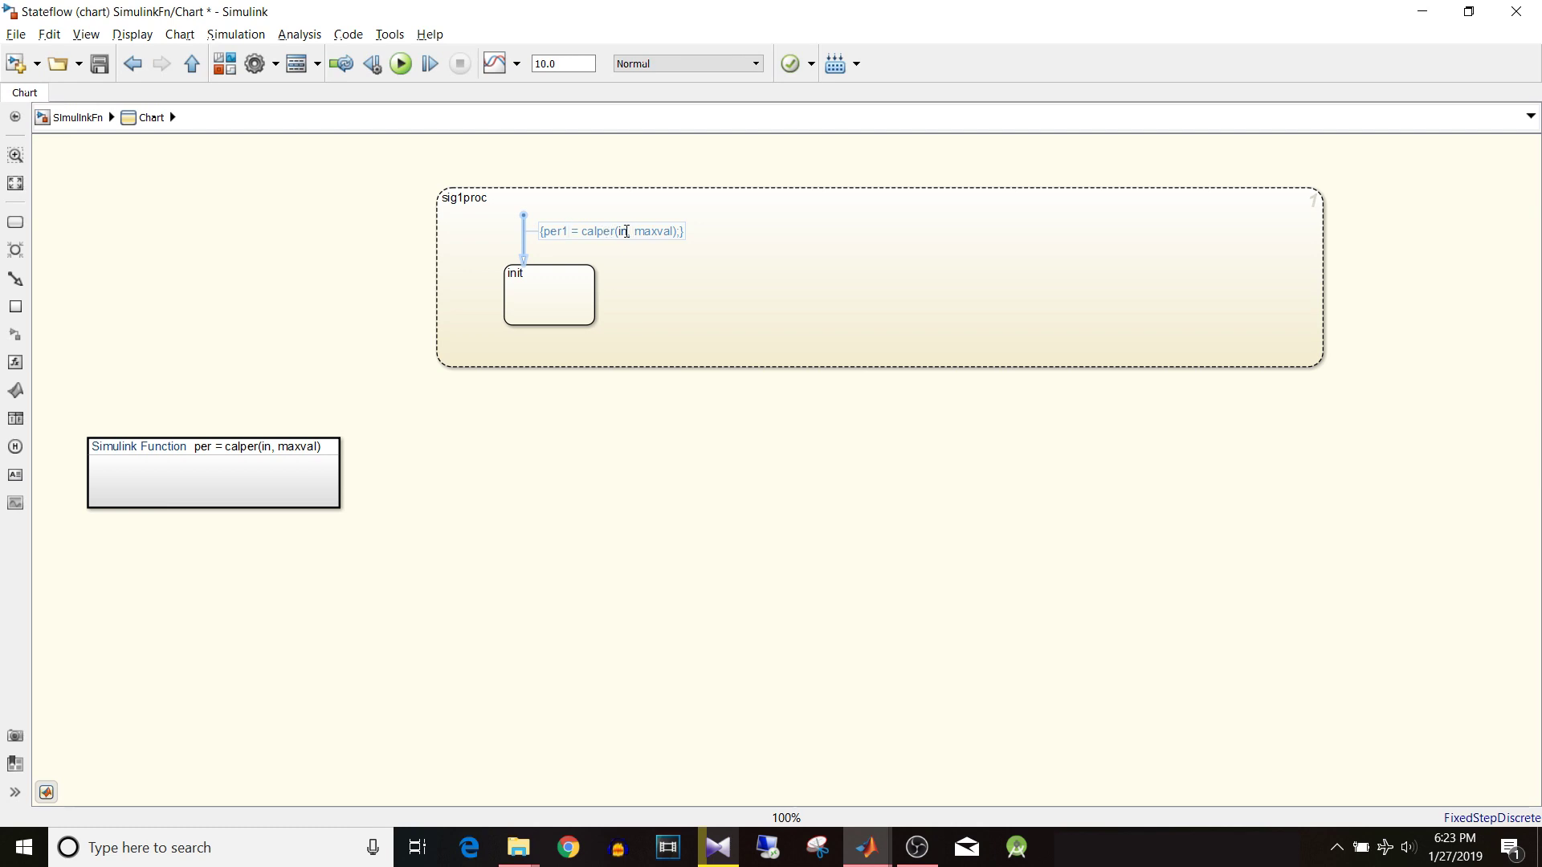
{"action": "left_click", "coordinate": [629, 233]}
{"action": "type", "text": "1"}
{"action": "double_click", "coordinate": [663, 231]}
{"action": "type", "text": "five"}
{"action": "left_click", "coordinate": [719, 330]}
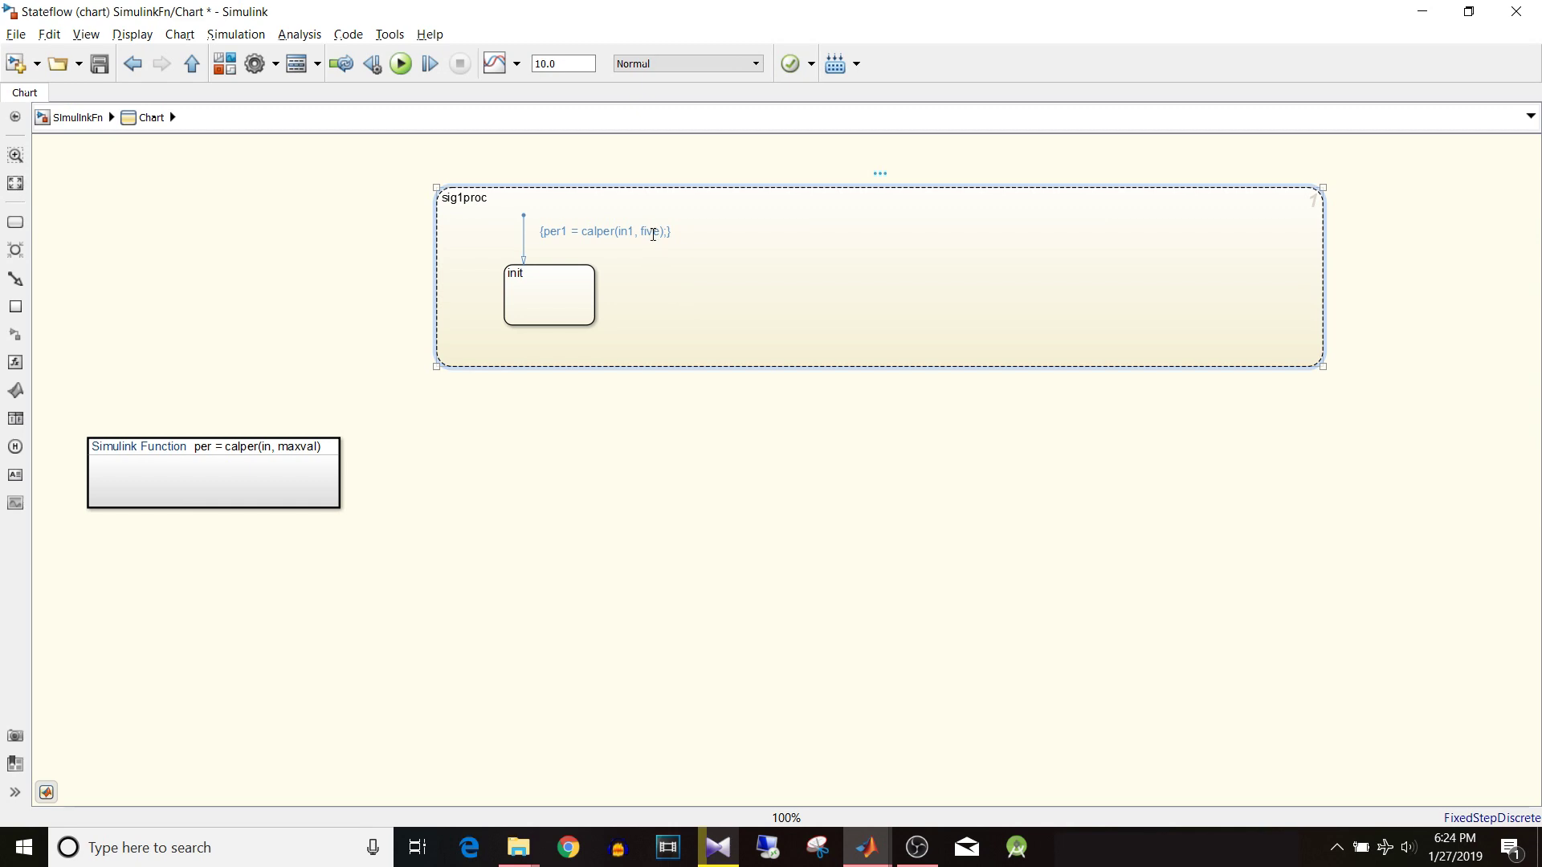
In the Model Explorer, add a data item named five to the chart and set its scope to Constant.
{"action": "left_click", "coordinate": [299, 63]}
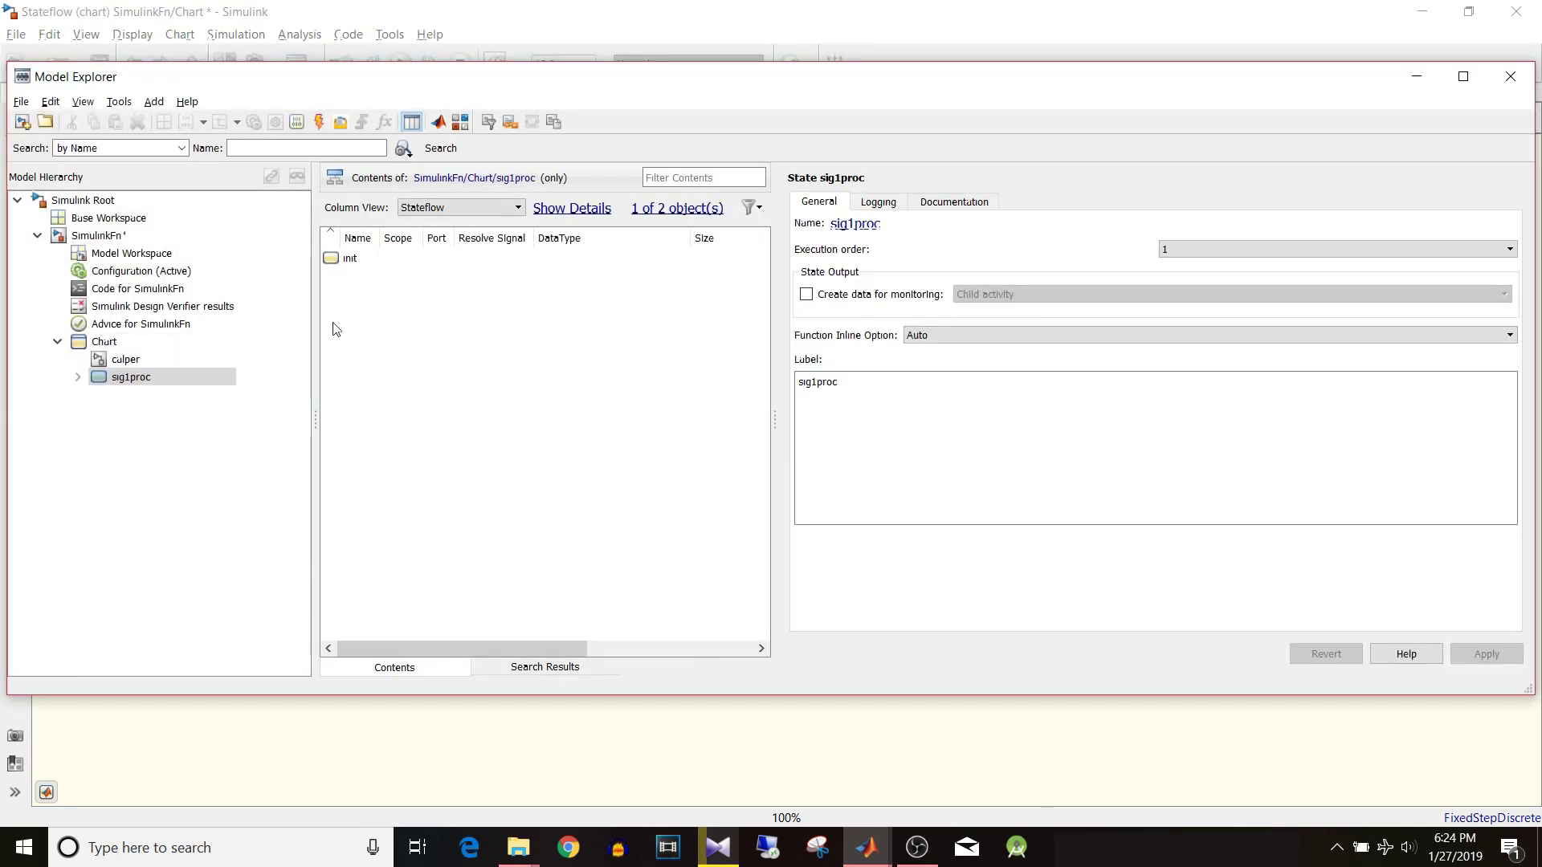
{"action": "left_click", "coordinate": [147, 345]}
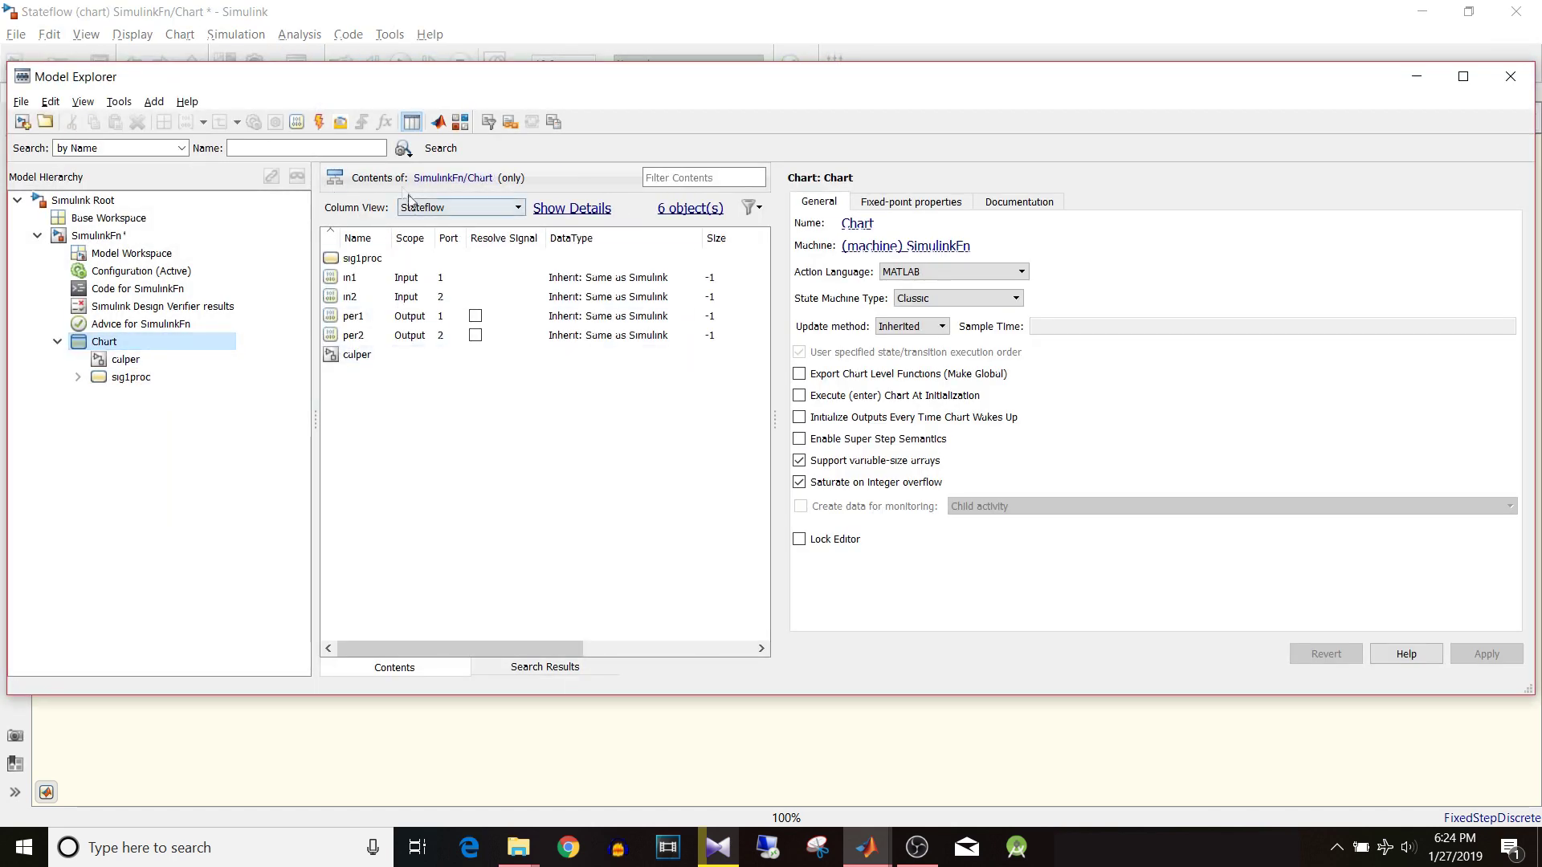
{"action": "left_click", "coordinate": [297, 122]}
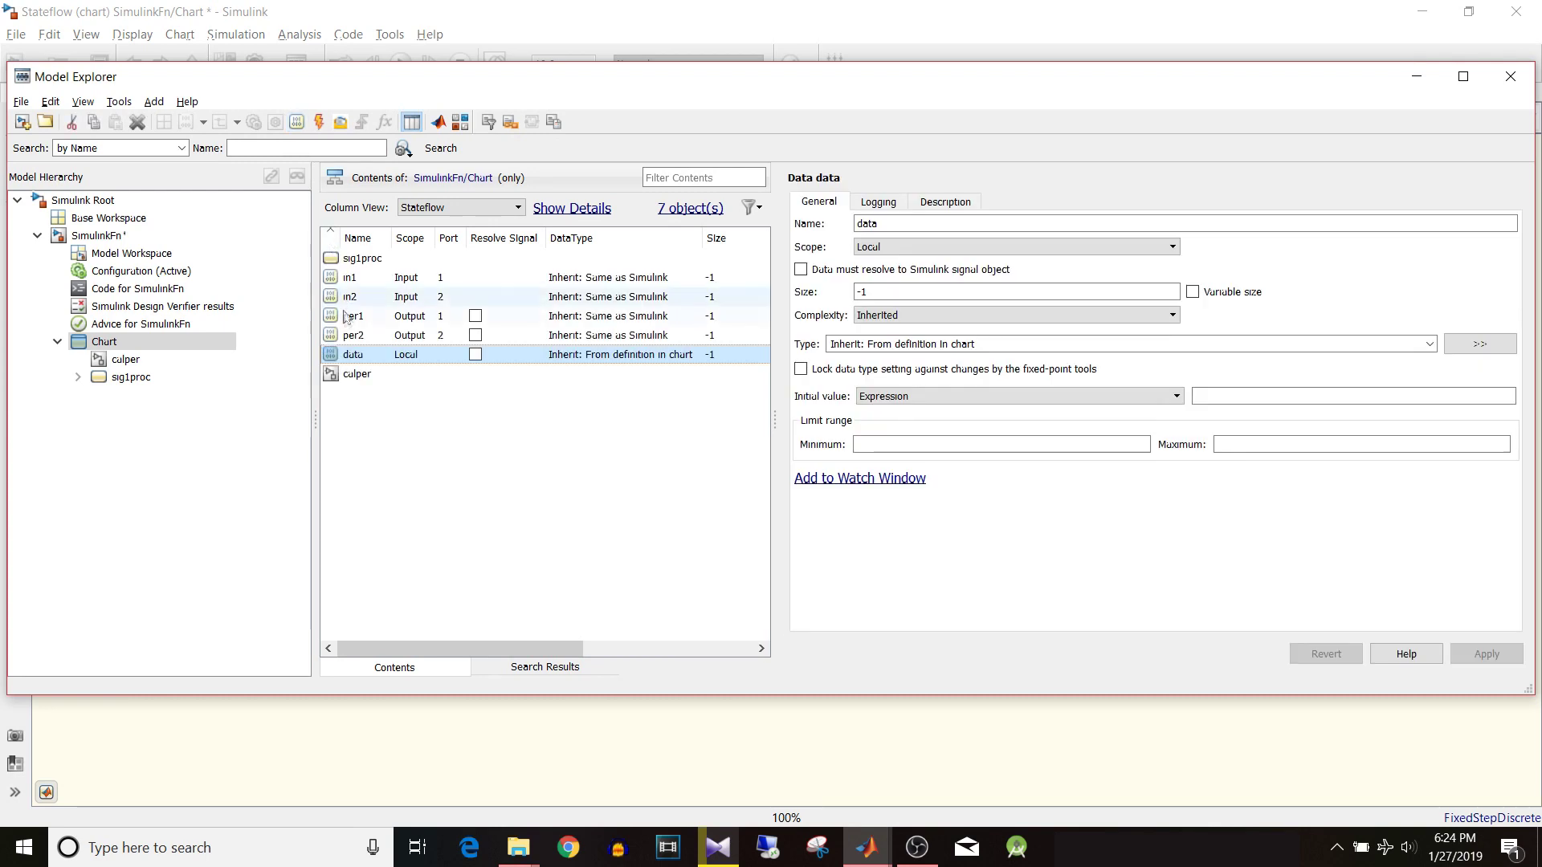
{"action": "double_click", "coordinate": [359, 355]}
{"action": "type", "text": "five"}
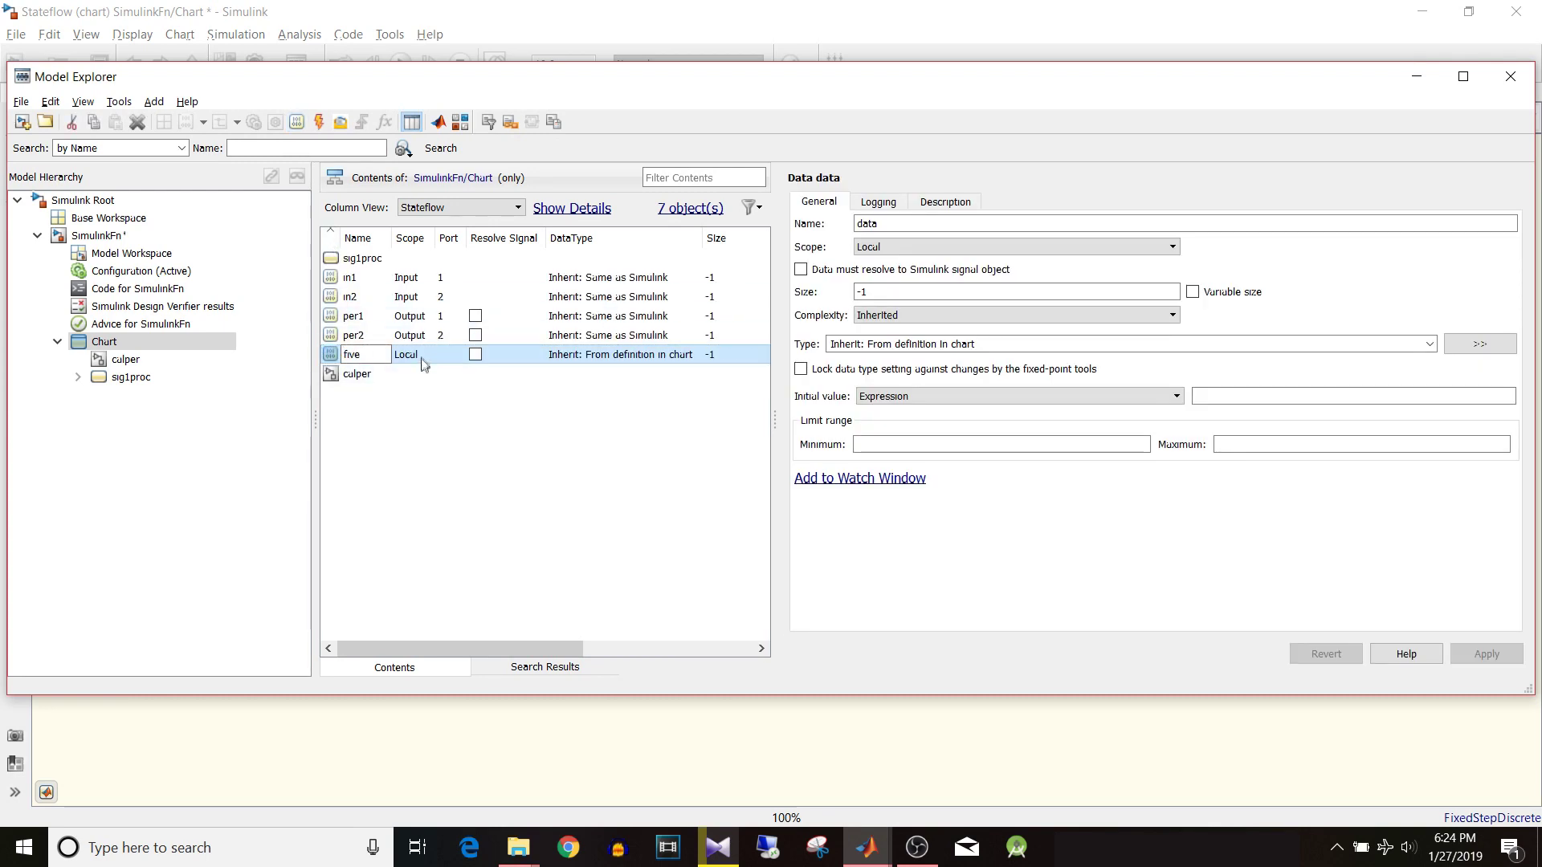
{"action": "key", "text": "Escape"}
{"action": "left_click", "coordinate": [419, 359]}
{"action": "left_click", "coordinate": [425, 389]}
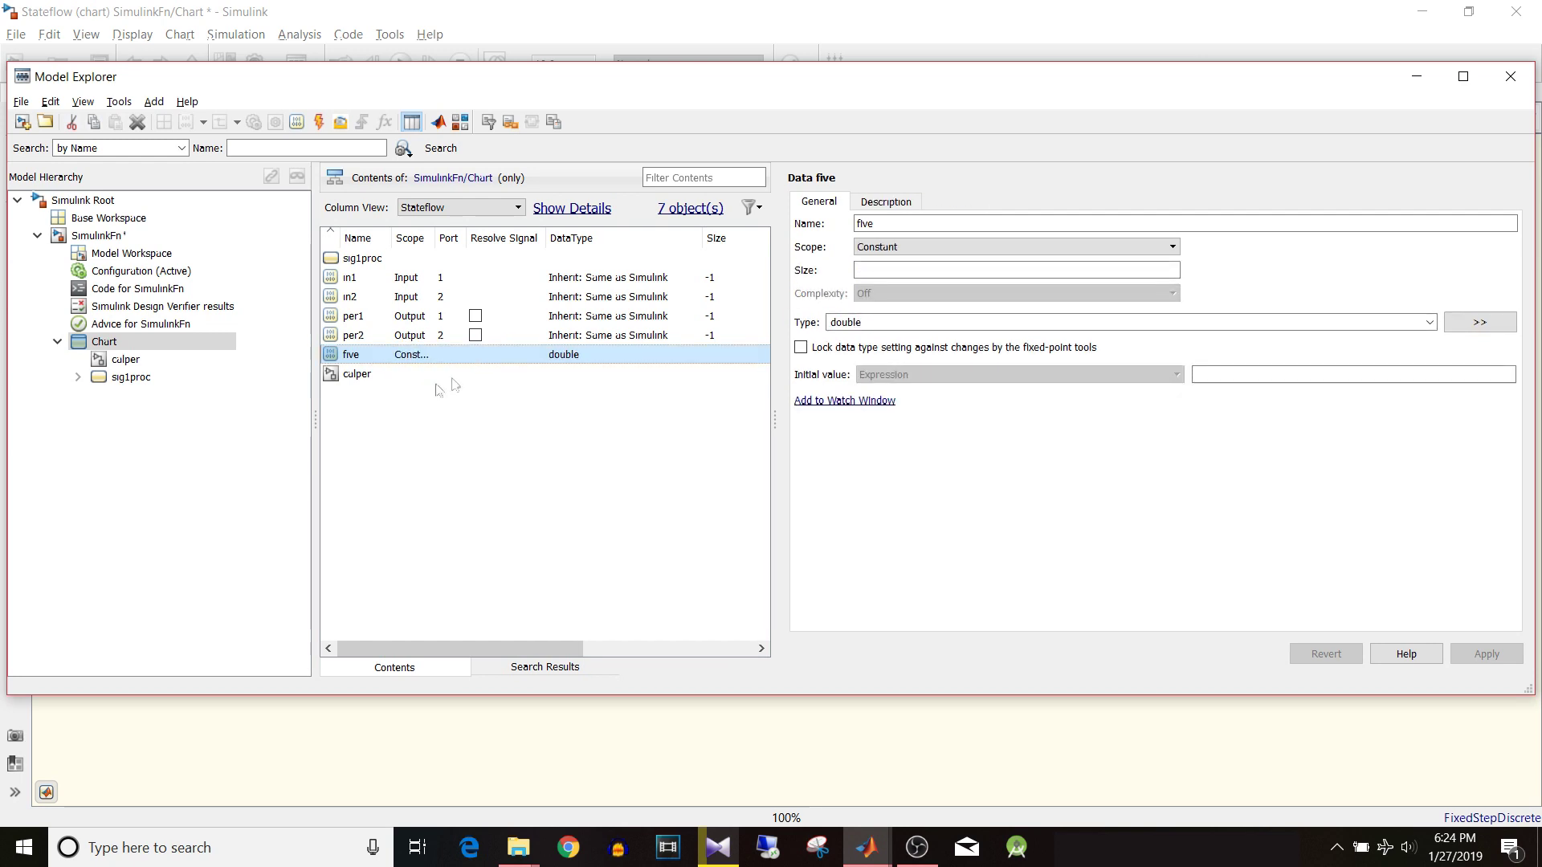
Set the data type of the five constant to single.
{"action": "left_click", "coordinate": [571, 356]}
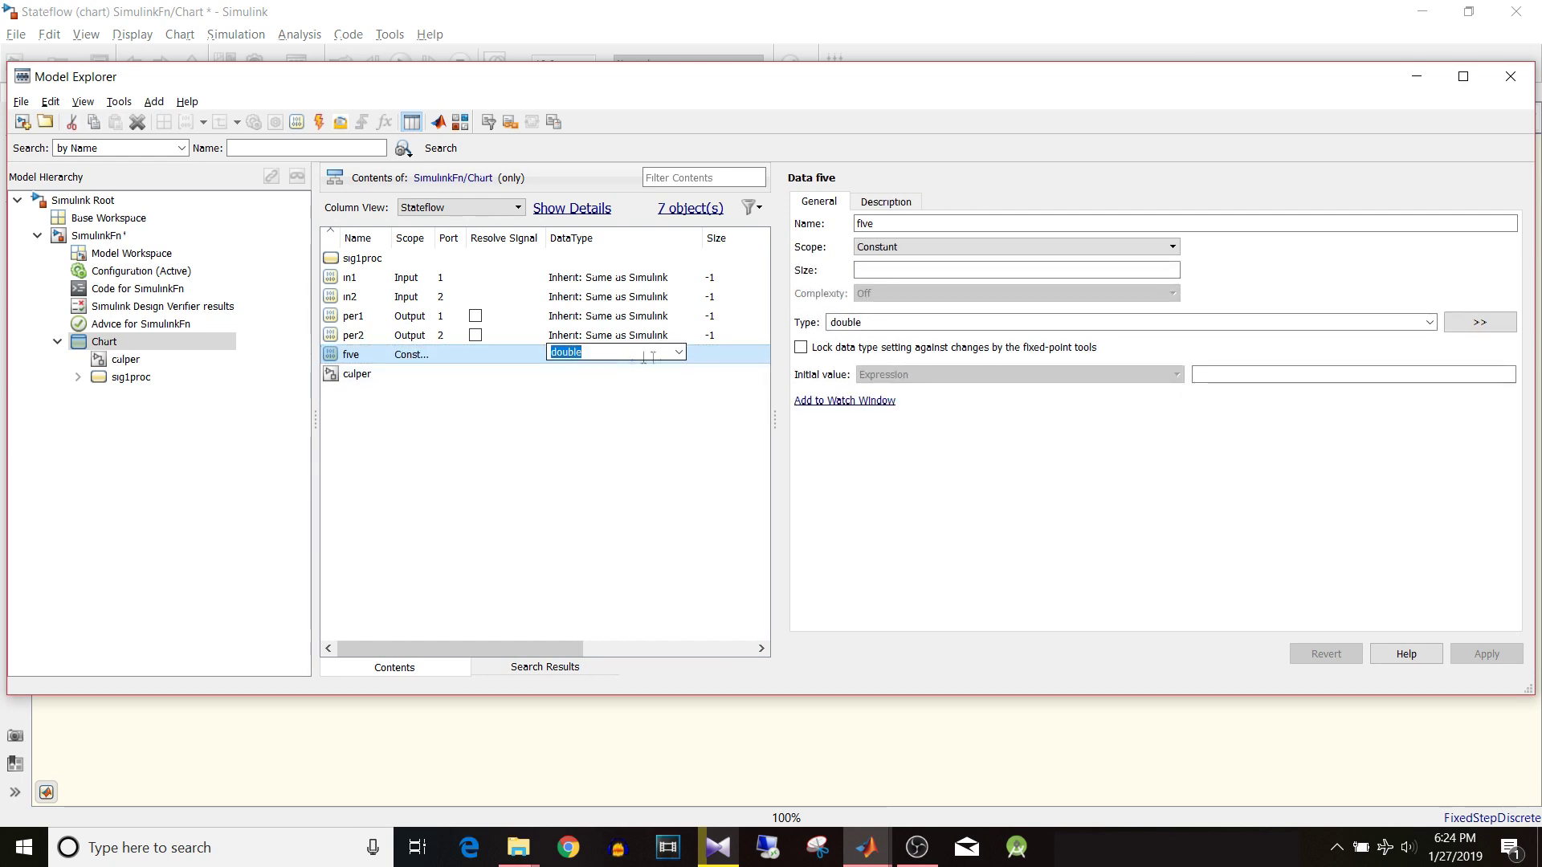
{"action": "left_click", "coordinate": [678, 352]}
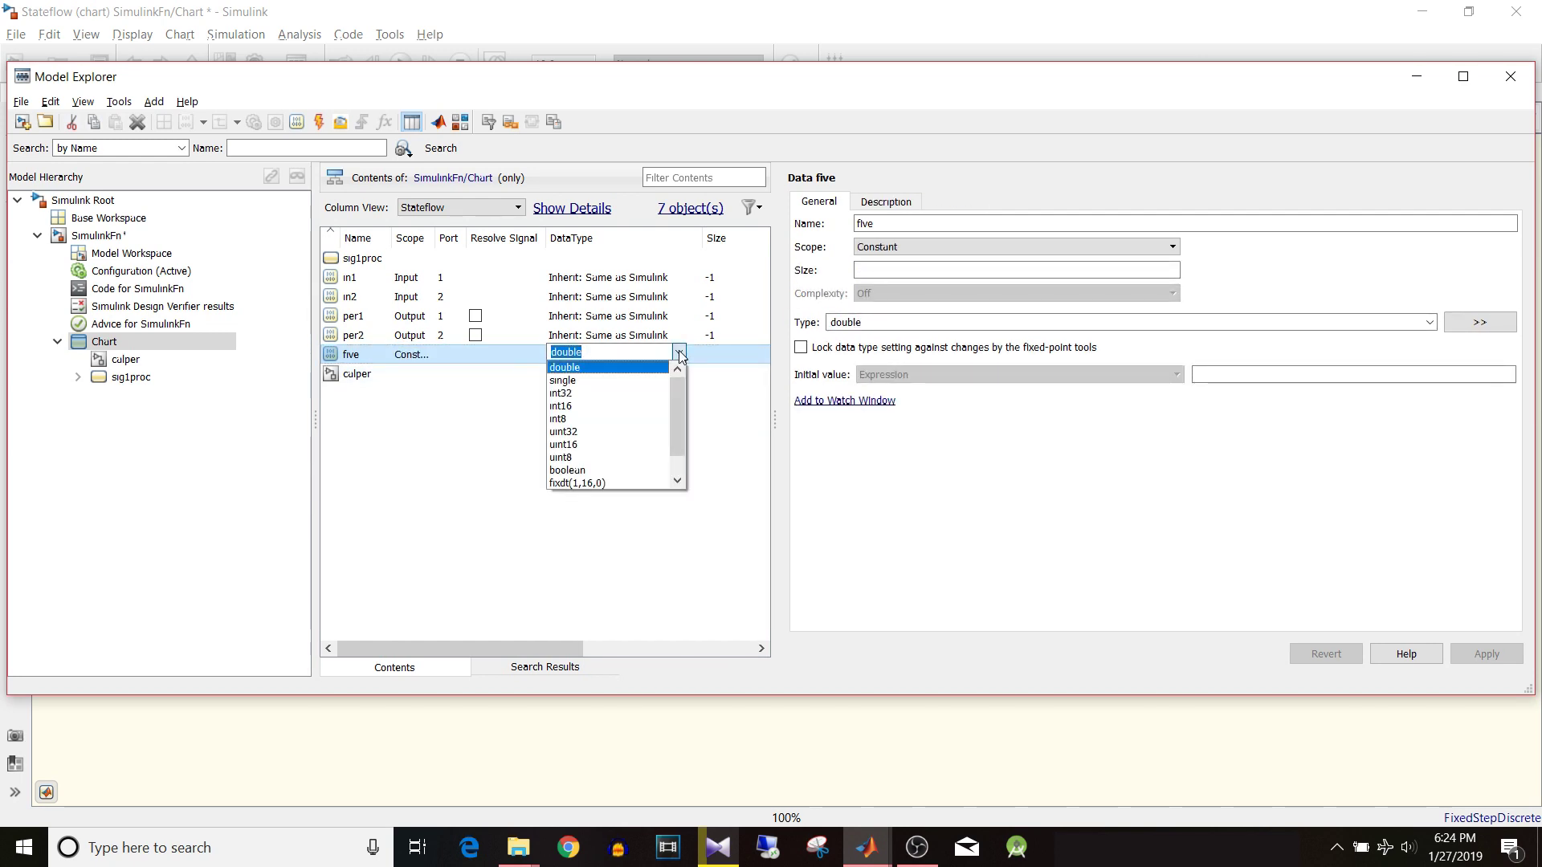
{"action": "left_click", "coordinate": [644, 380]}
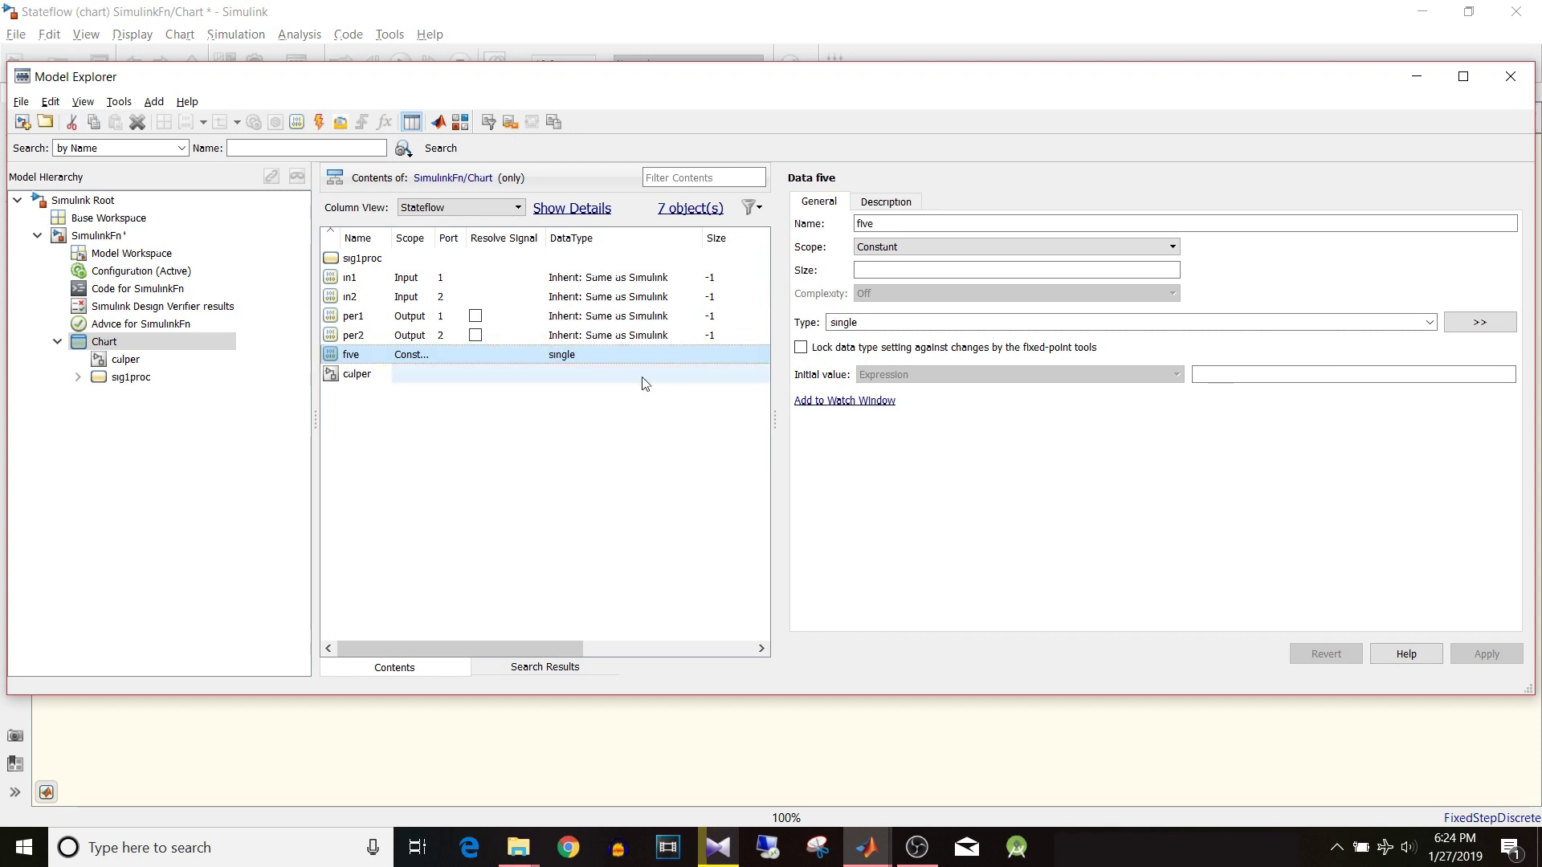
{"action": "left_click", "coordinate": [563, 535]}
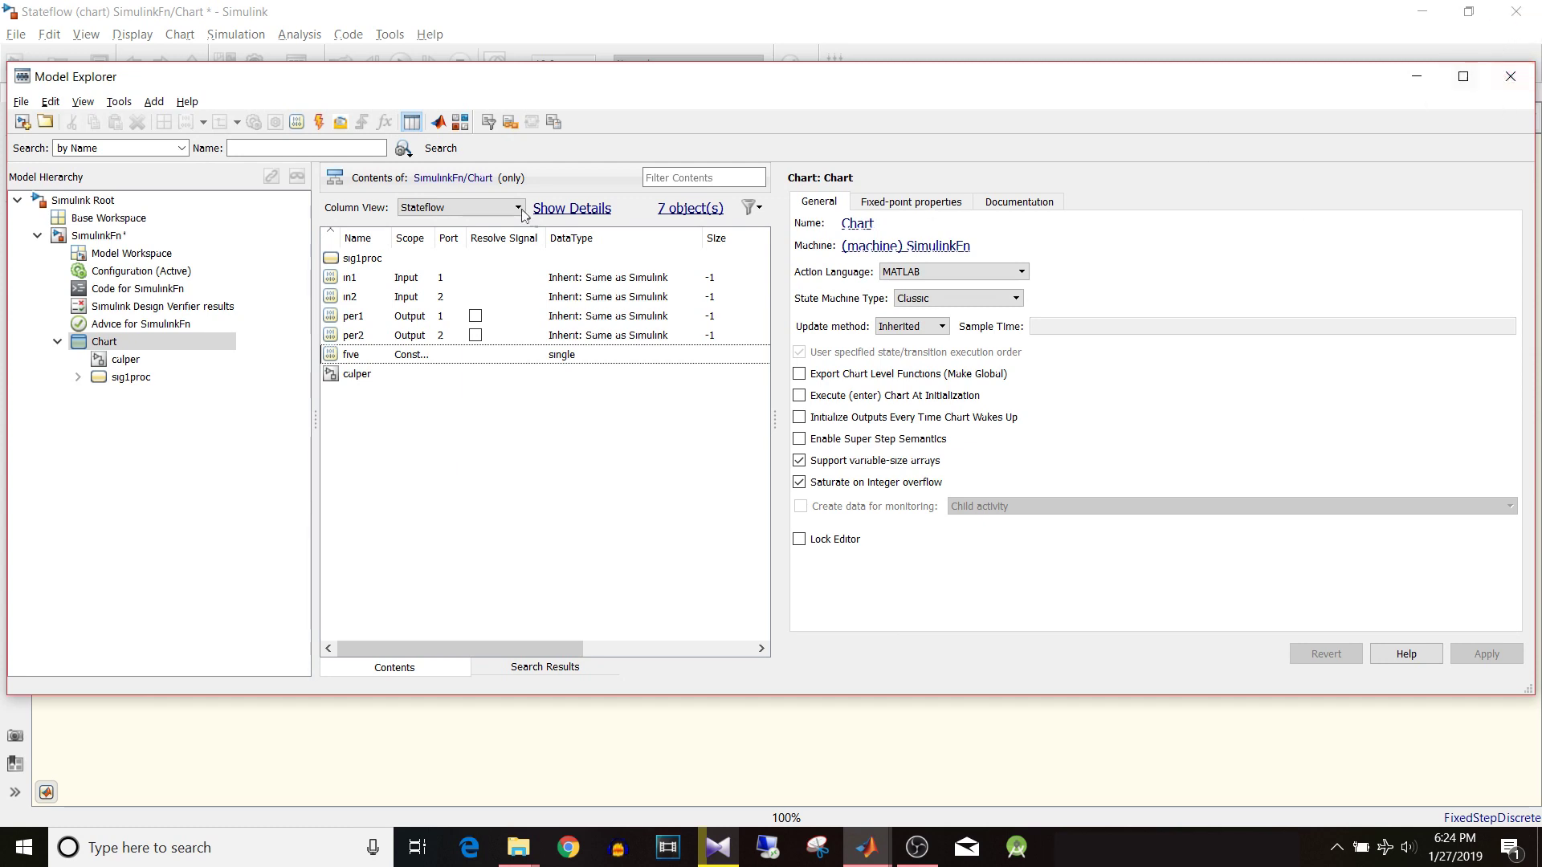
Add a data item named twelve to the chart with Constant scope and single data type.
{"action": "left_click", "coordinate": [296, 122]}
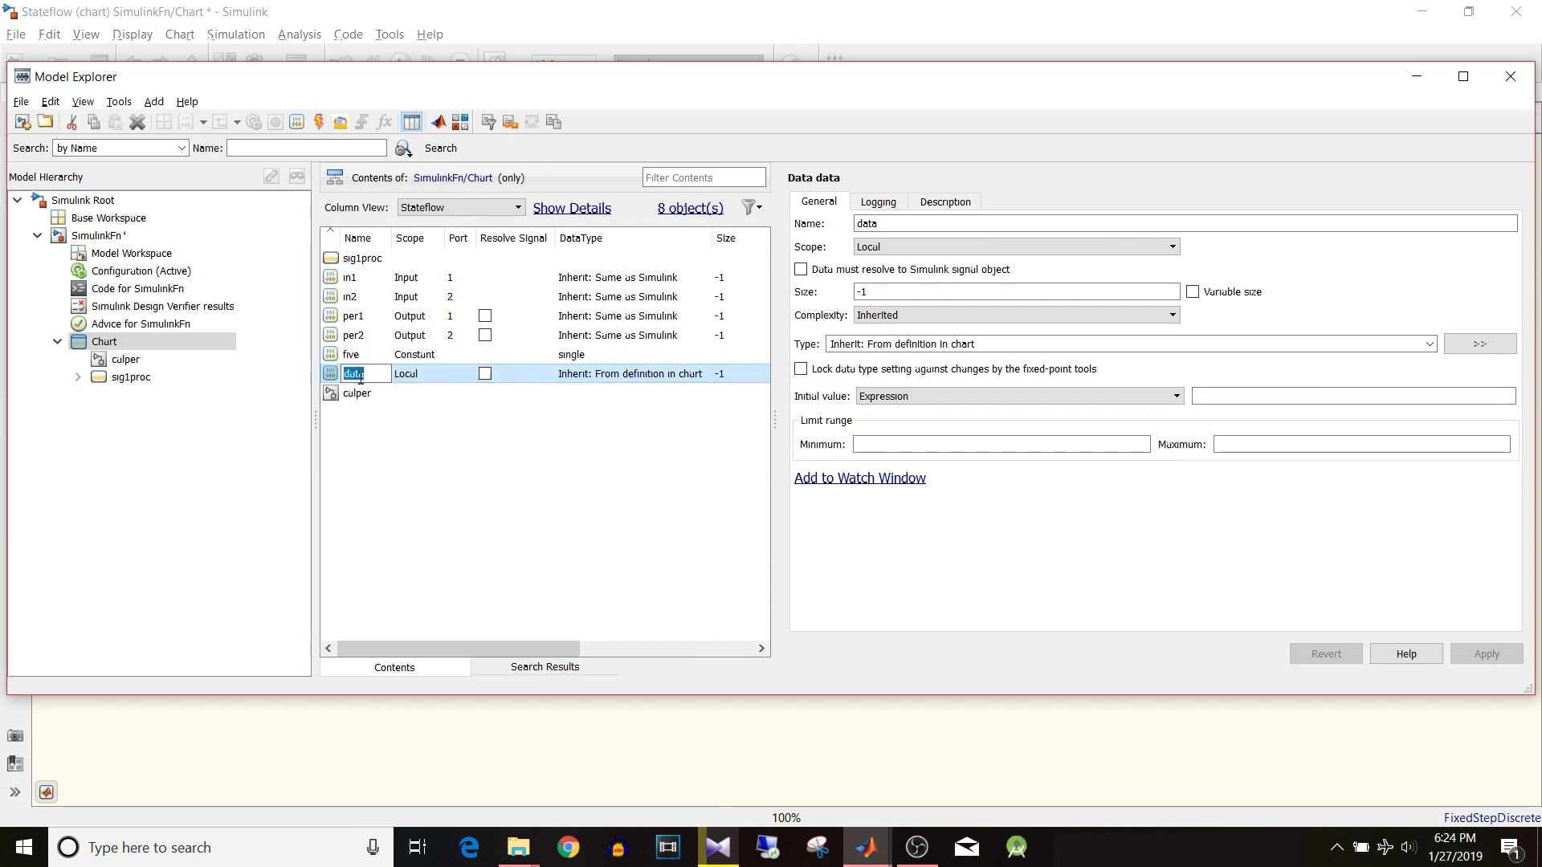
{"action": "type", "text": "twelve"}
{"action": "left_click", "coordinate": [408, 383]}
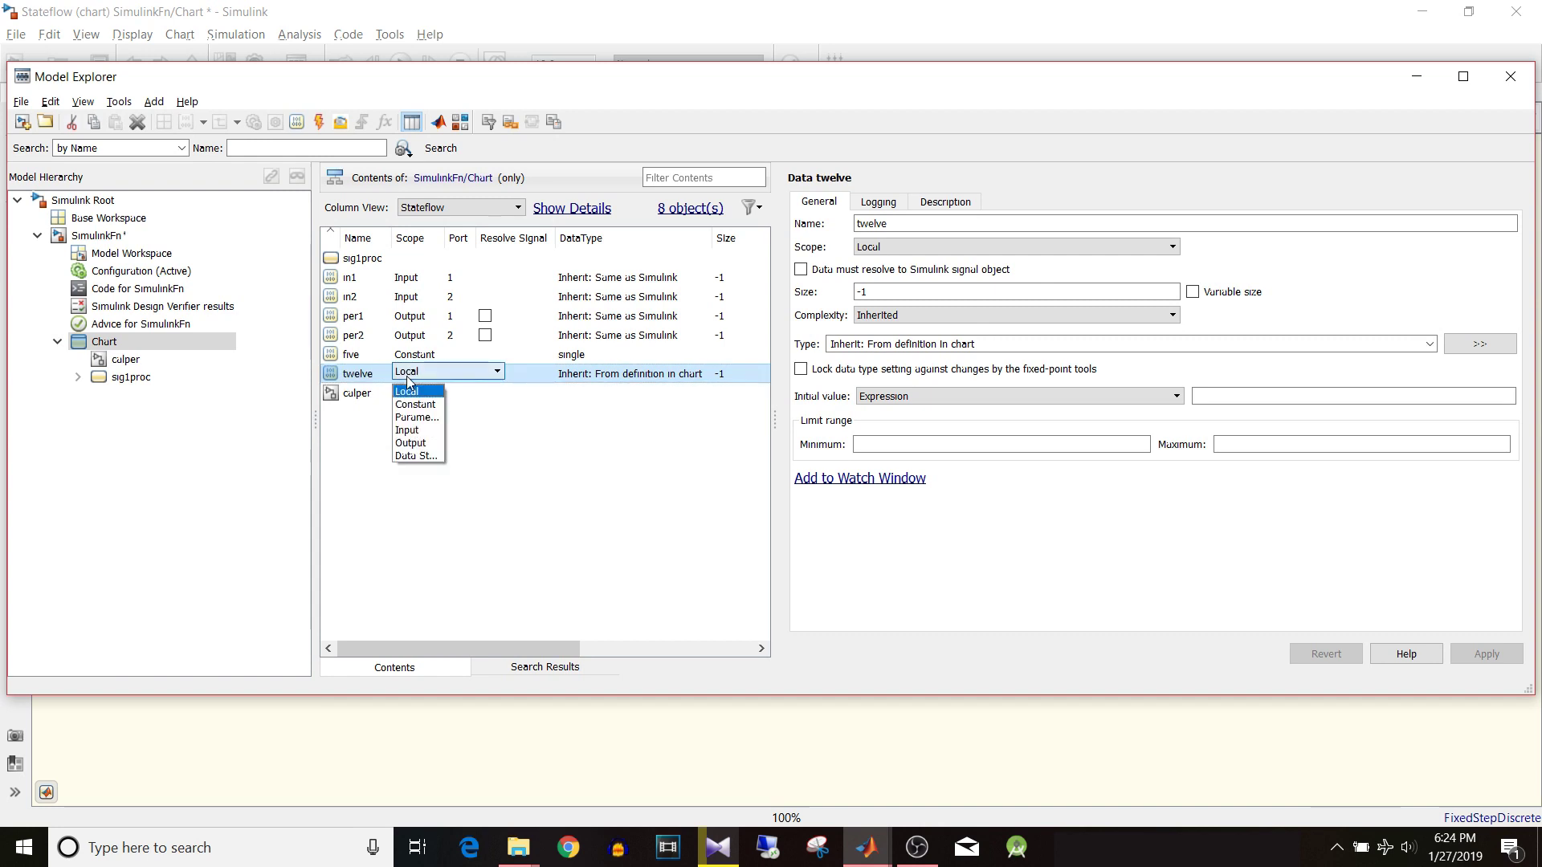
{"action": "left_click", "coordinate": [422, 403]}
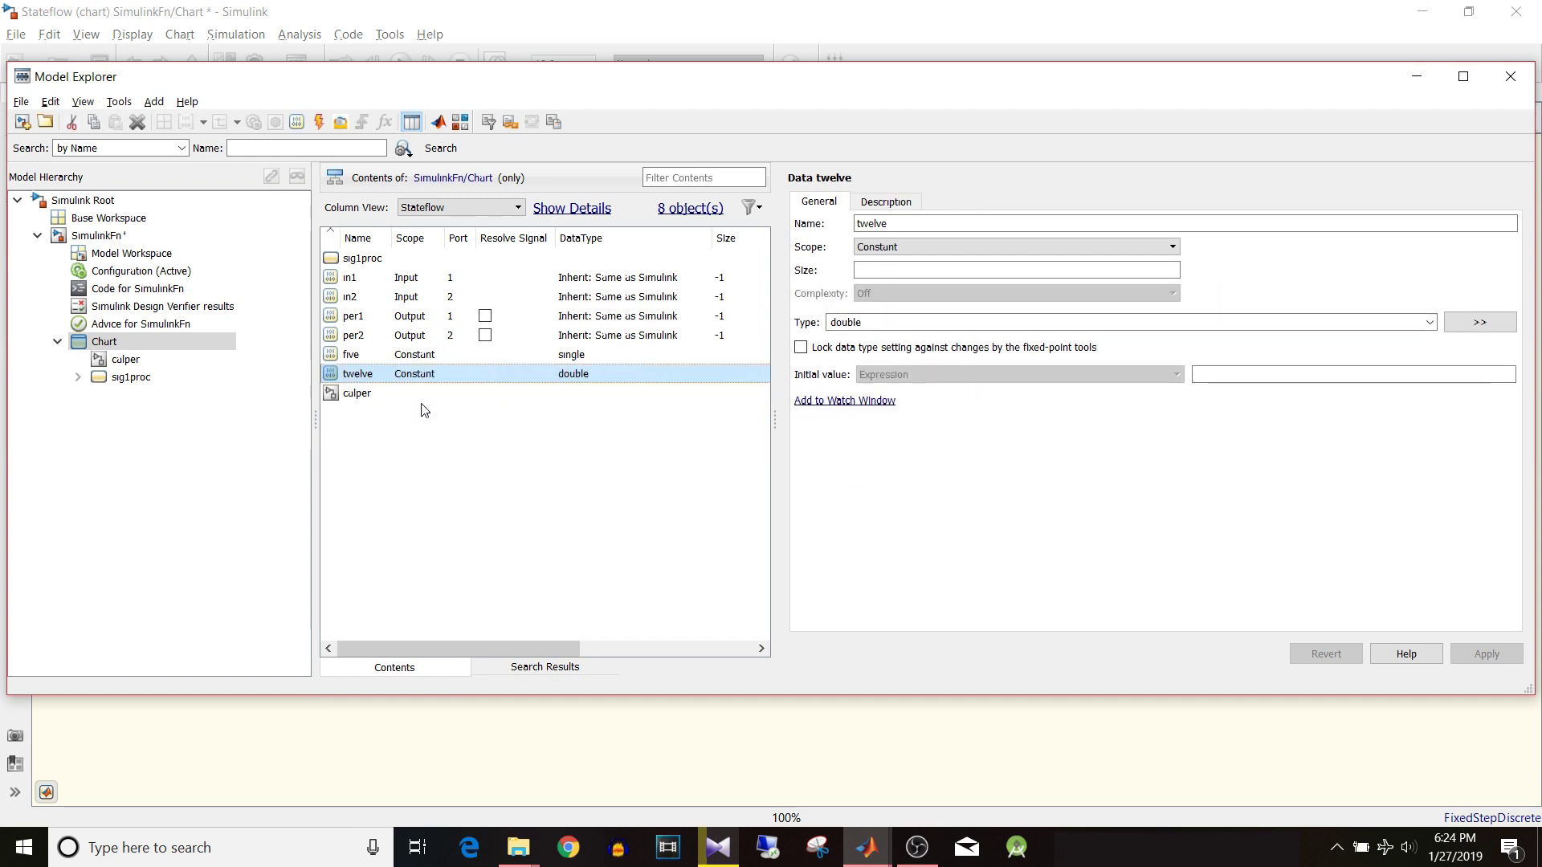
{"action": "left_click", "coordinate": [578, 372]}
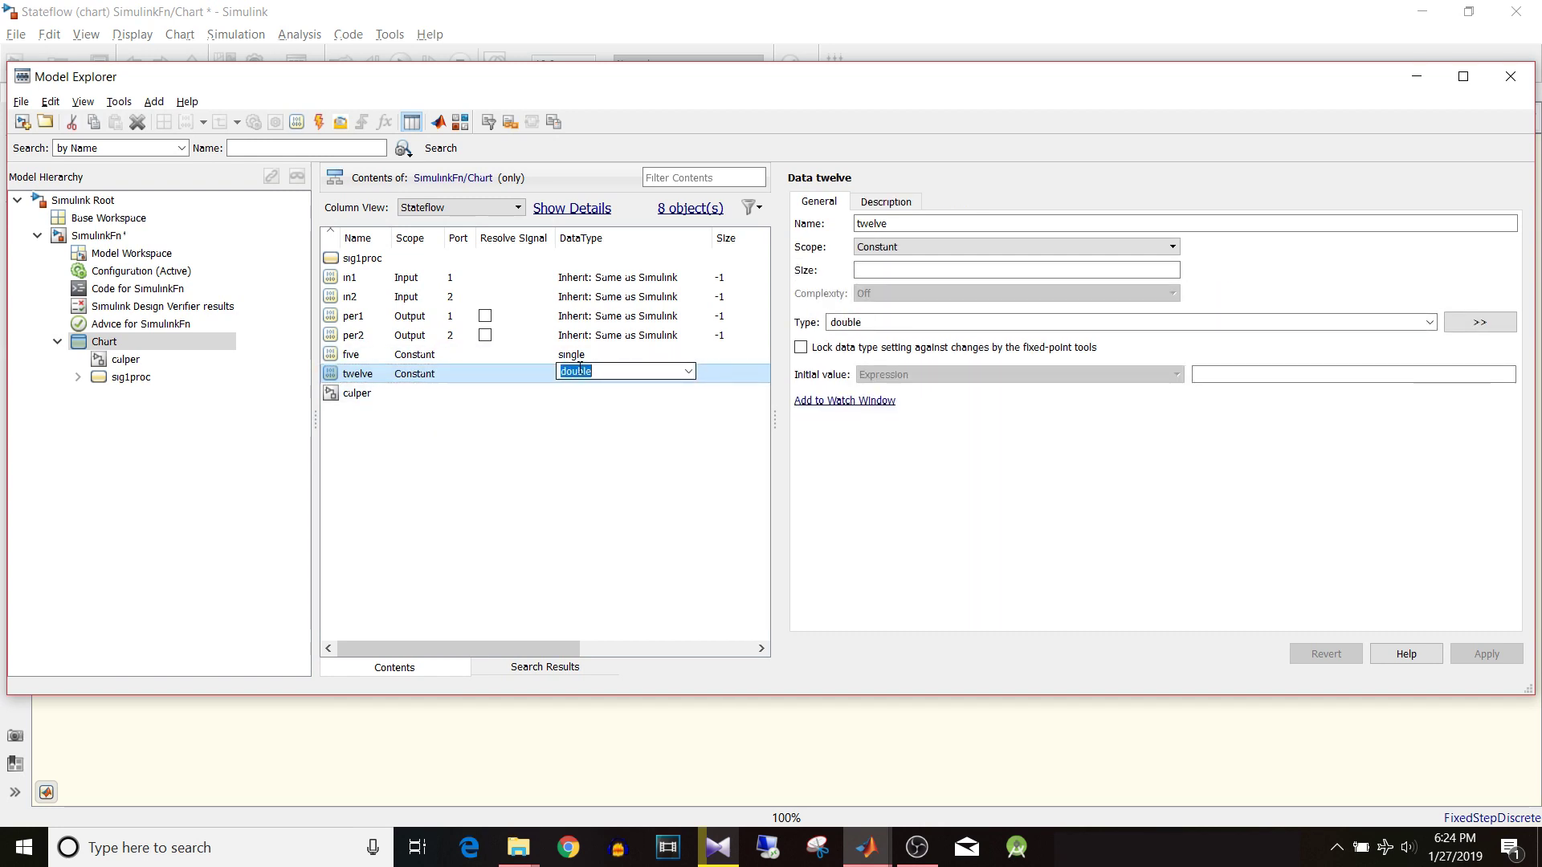
{"action": "left_click", "coordinate": [688, 371]}
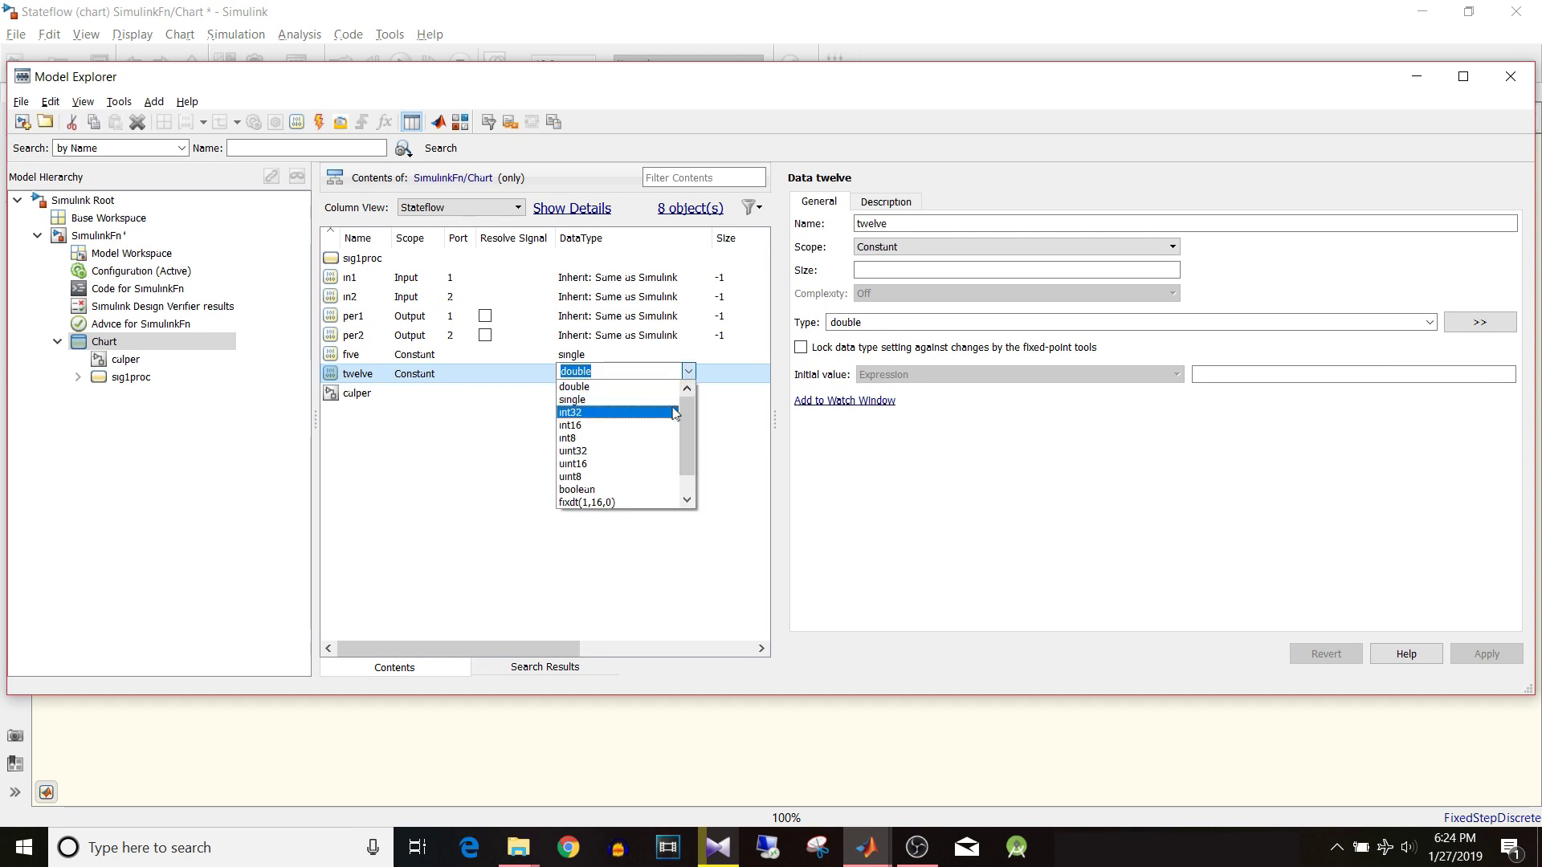
{"action": "left_click", "coordinate": [675, 399]}
Set the initial value of the five constant to 5 and apply the change.
{"action": "left_click", "coordinate": [377, 354]}
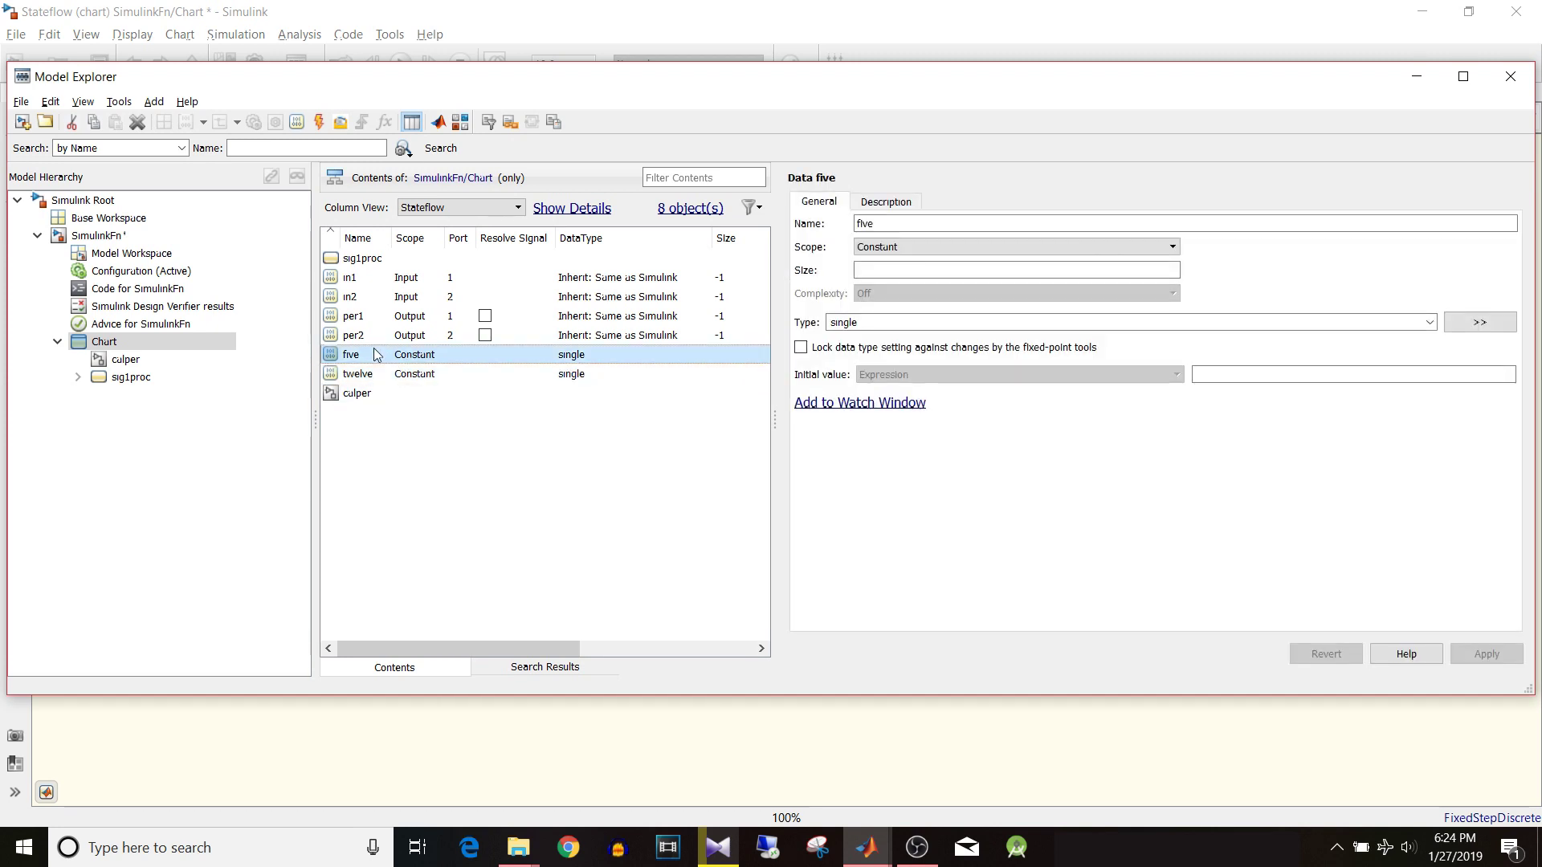
{"action": "left_click", "coordinate": [1207, 374]}
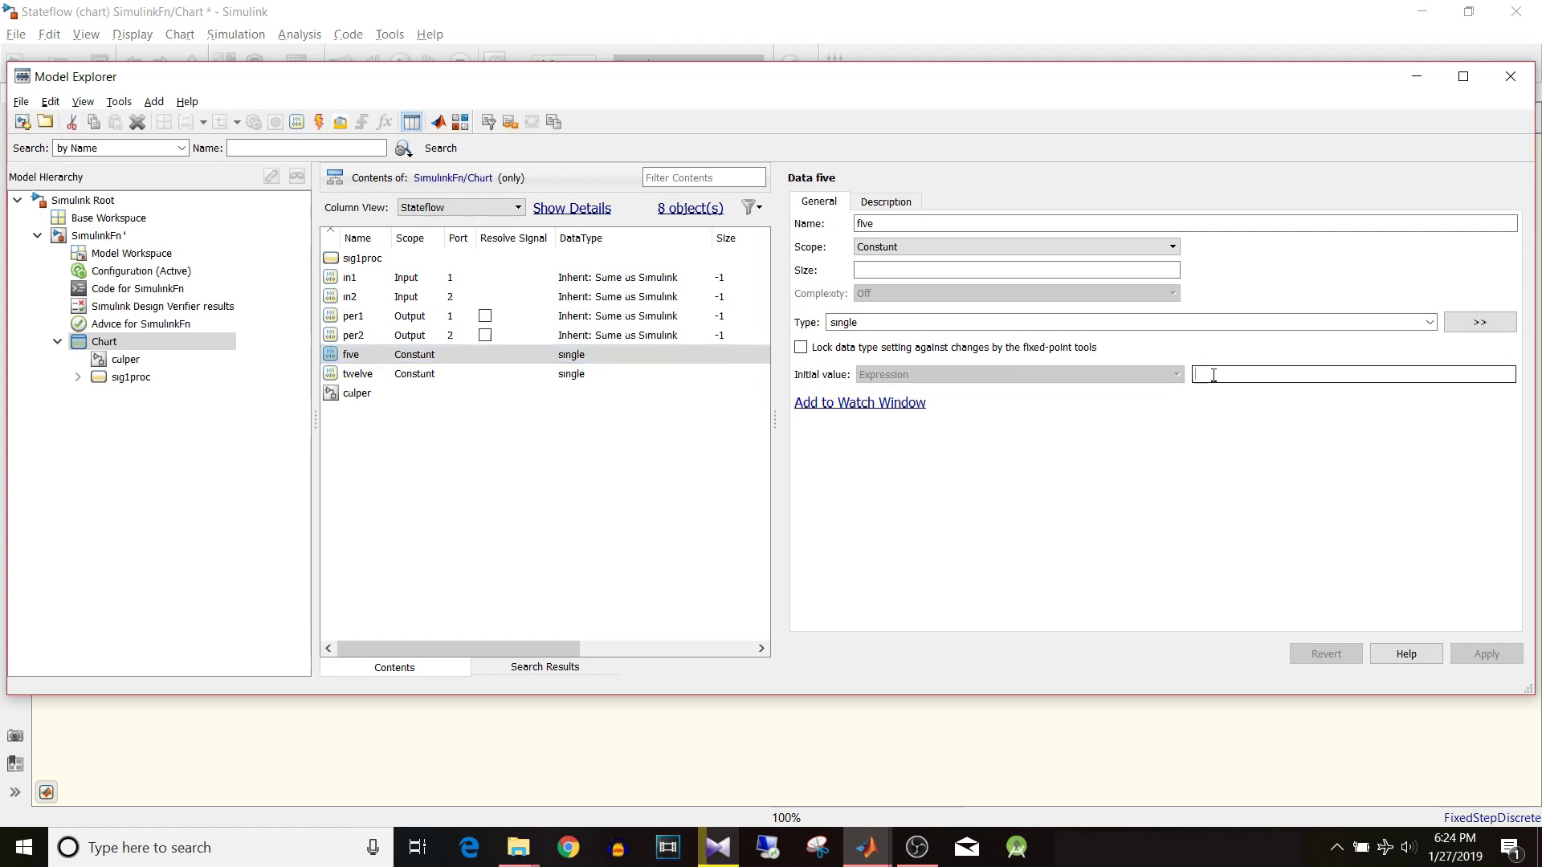
{"action": "type", "text": "5"}
{"action": "left_click", "coordinate": [630, 478]}
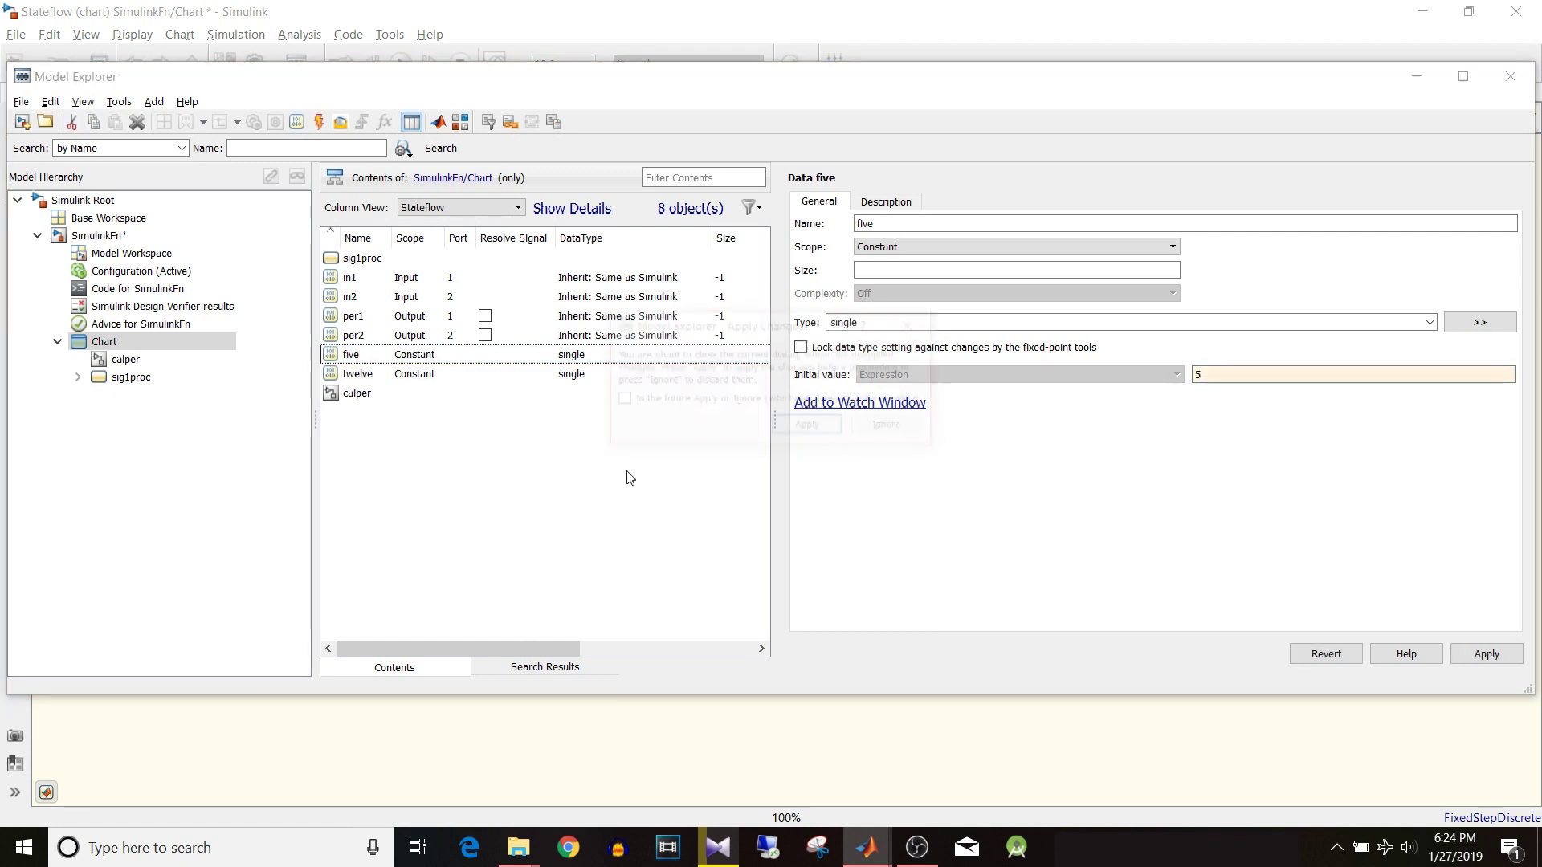
{"action": "left_click", "coordinate": [808, 425]}
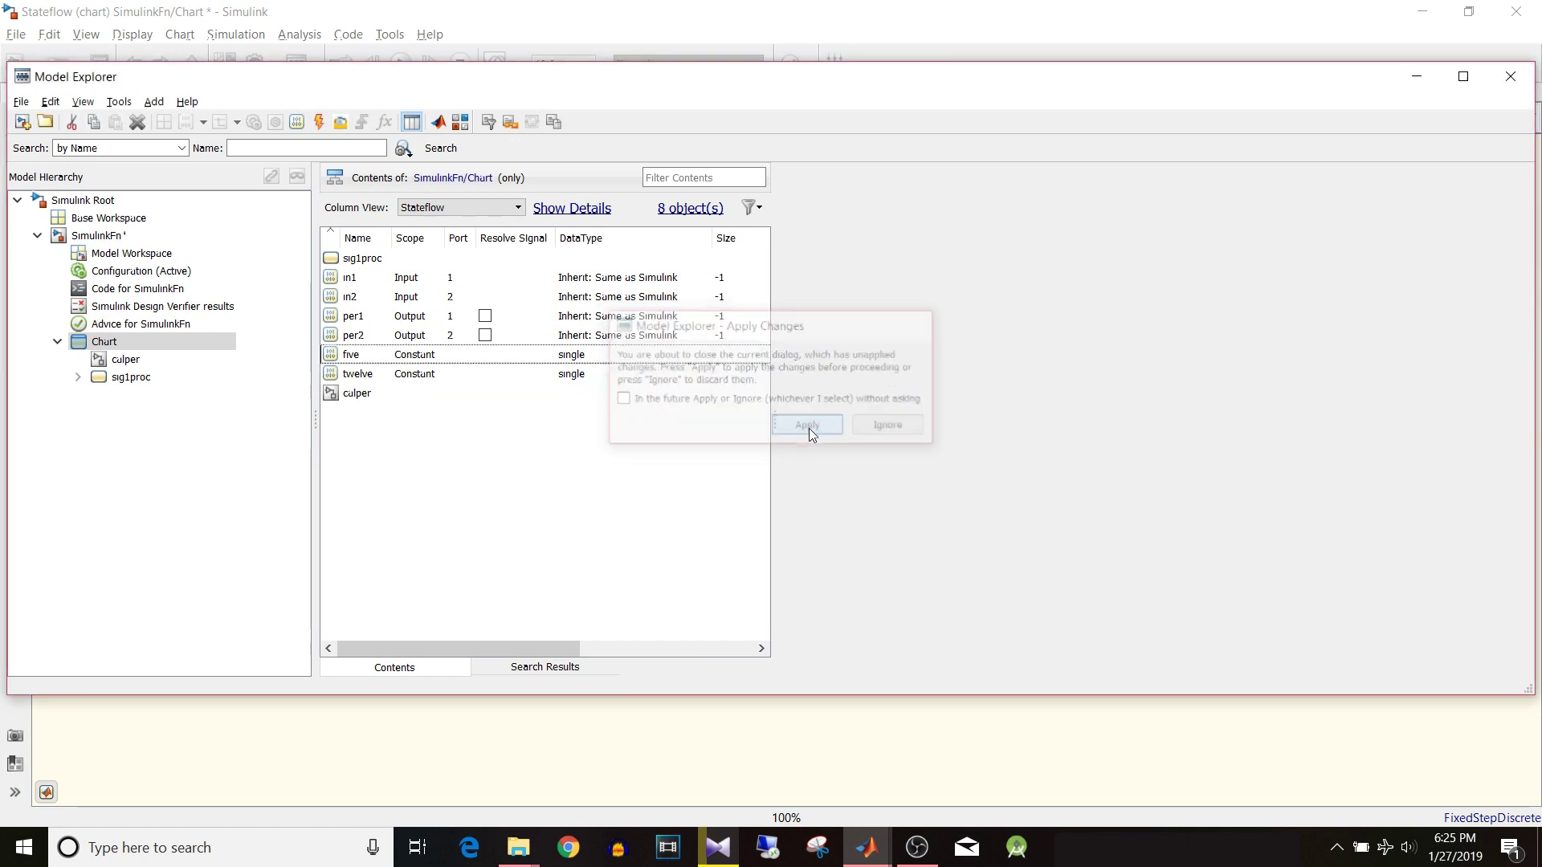
Set the initial value of the twelve constant to 12, apply it and close the Model Explorer.
{"action": "left_click", "coordinate": [374, 375]}
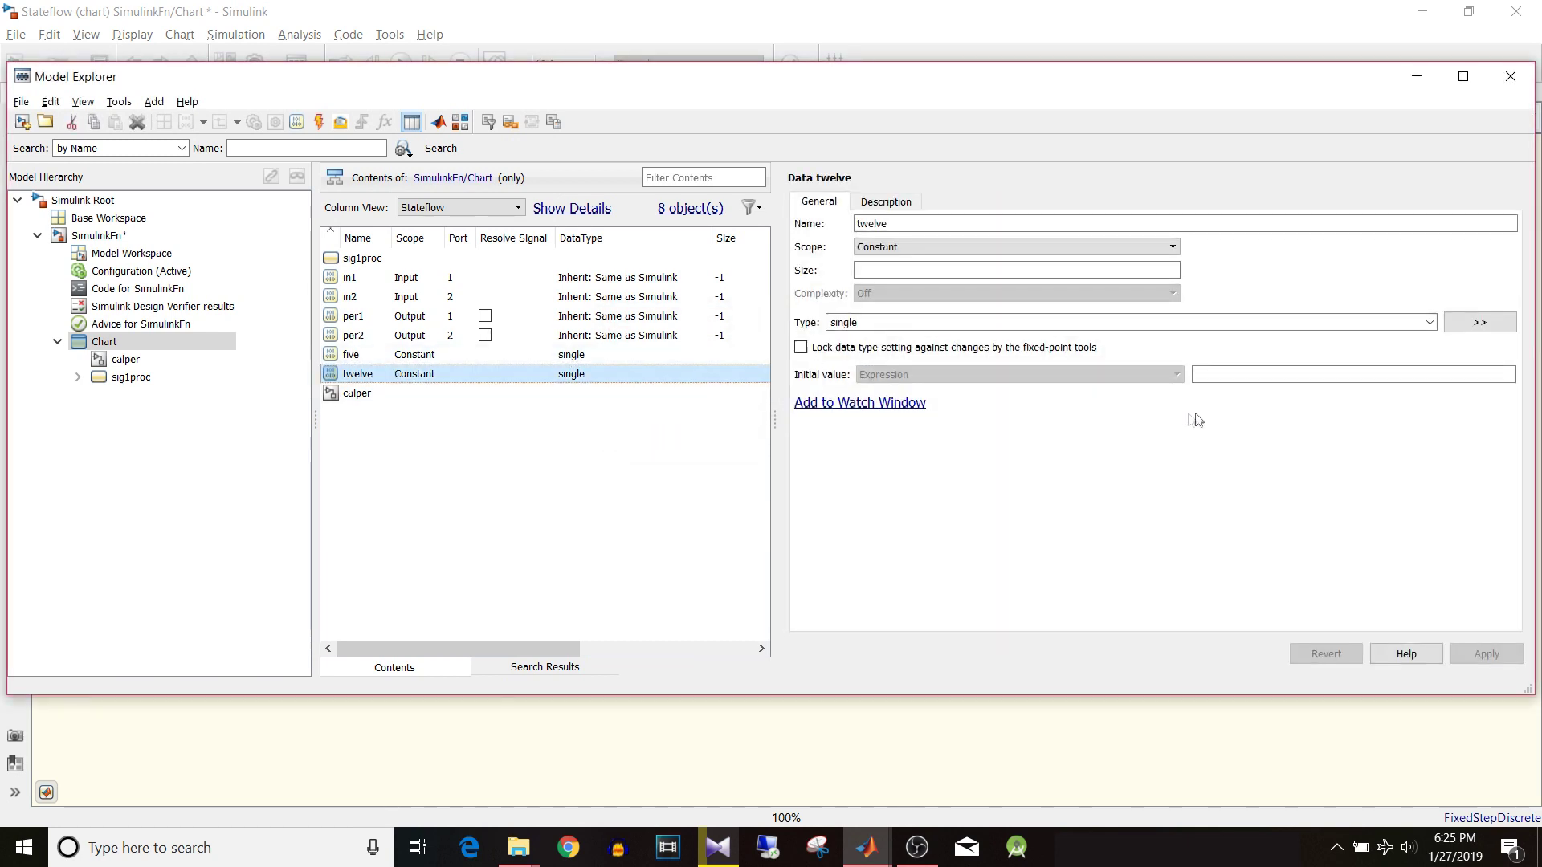
{"action": "left_click", "coordinate": [1261, 375]}
{"action": "type", "text": "12"}
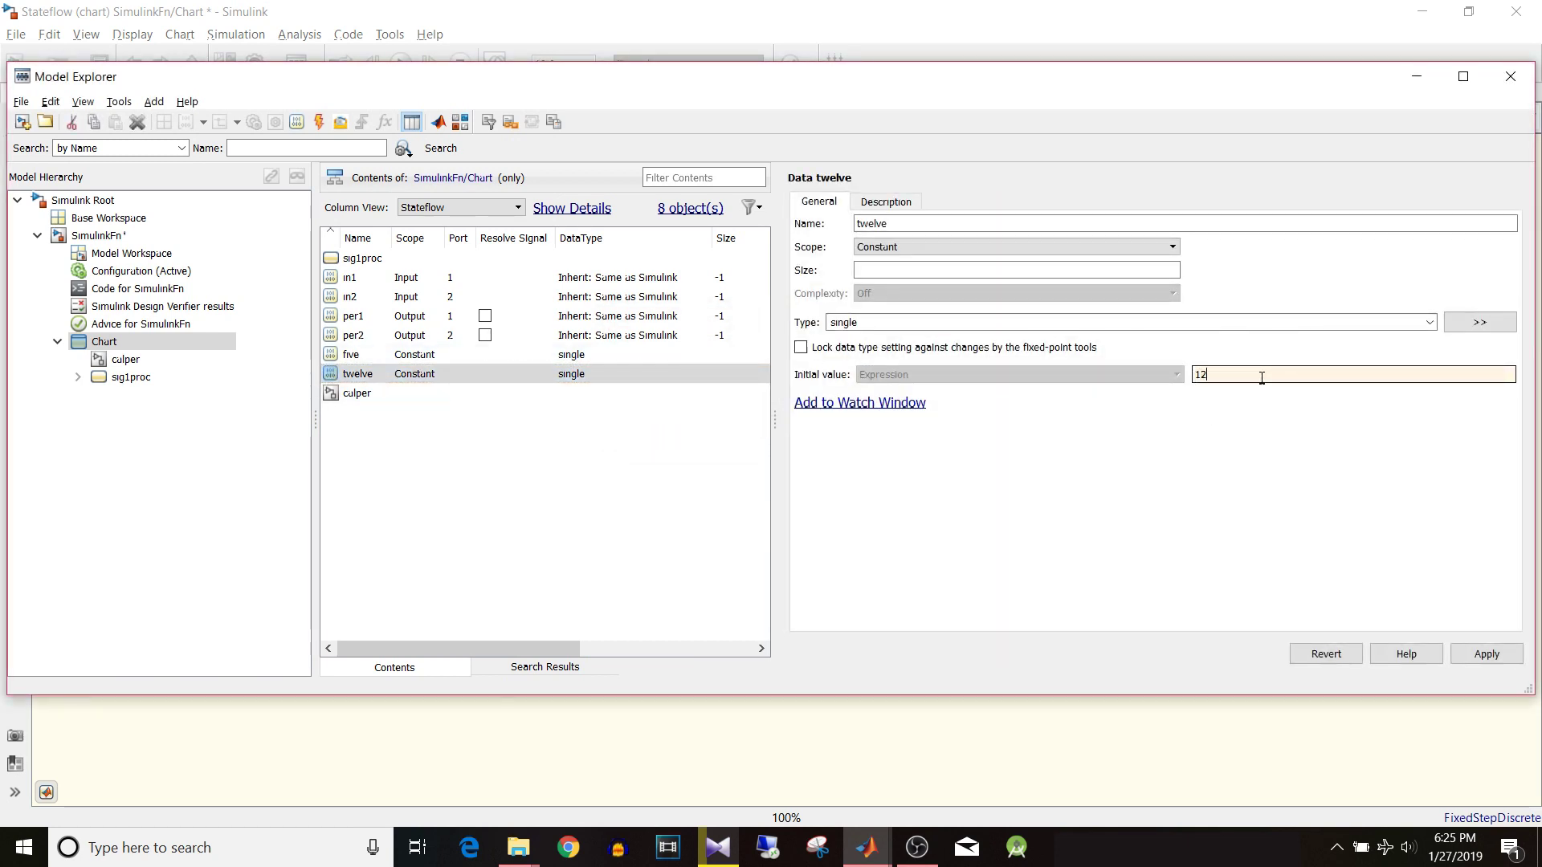
{"action": "left_click", "coordinate": [1486, 653]}
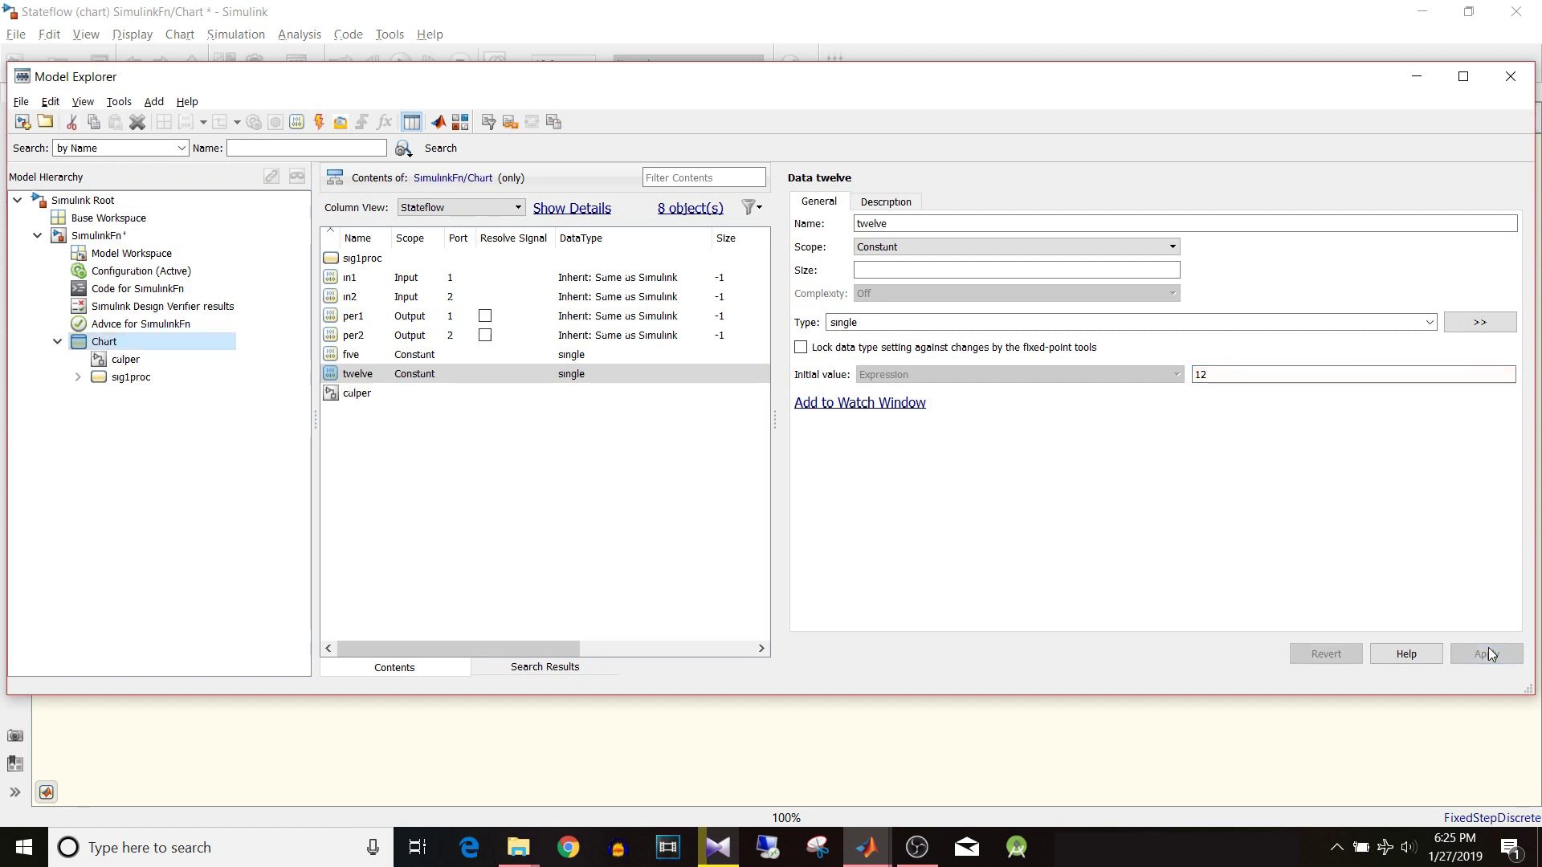
{"action": "left_click", "coordinate": [1511, 80]}
Review the requirement notes in the top-level model and the hasChanged example in the Change Detection documentation.
{"action": "left_click", "coordinate": [1058, 287]}
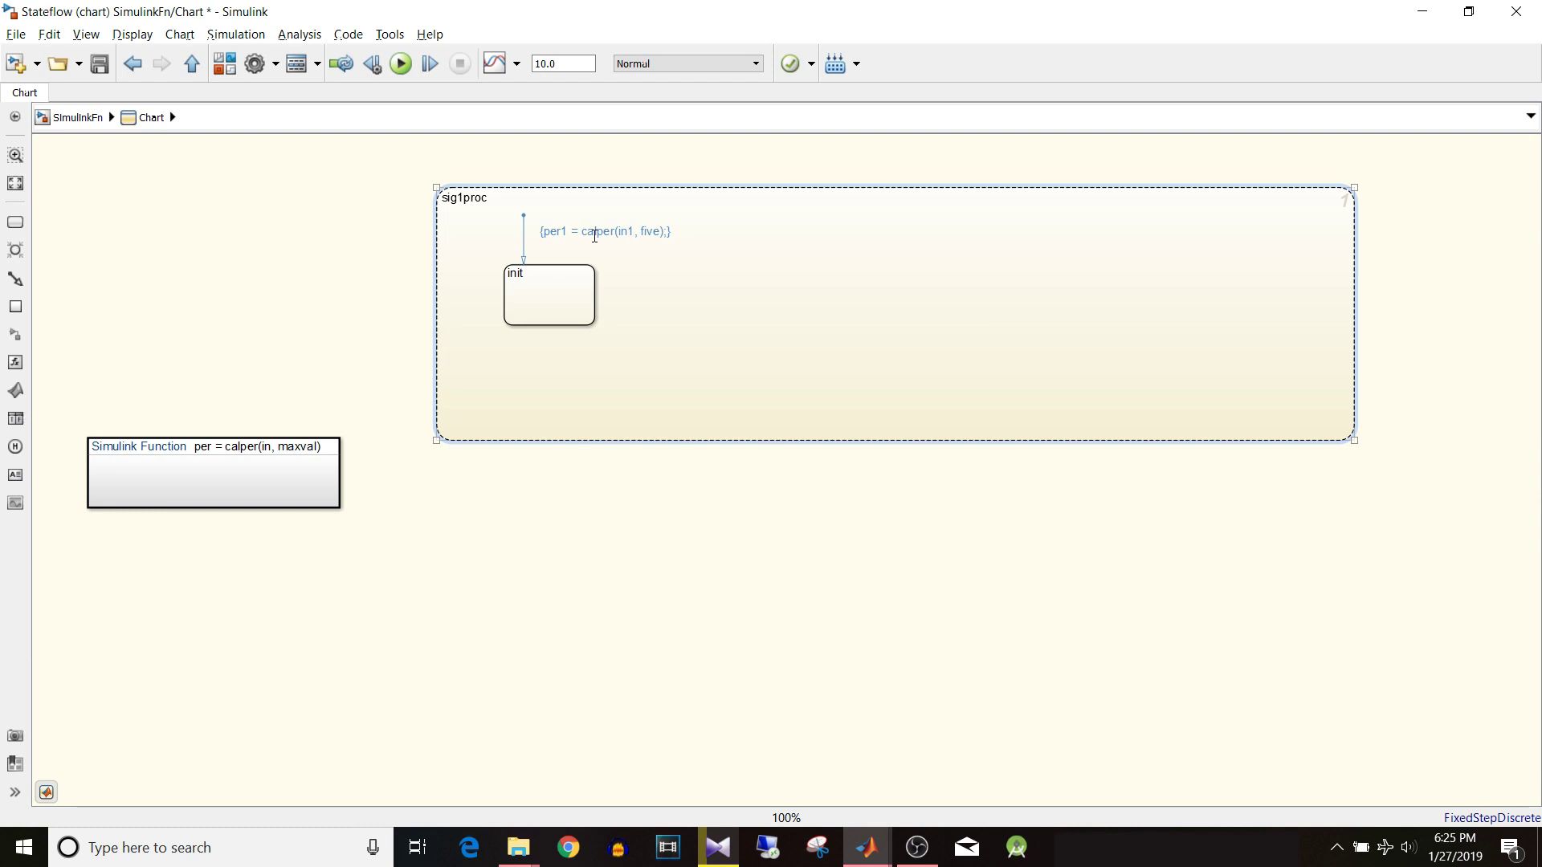
{"action": "key", "text": "Escape"}
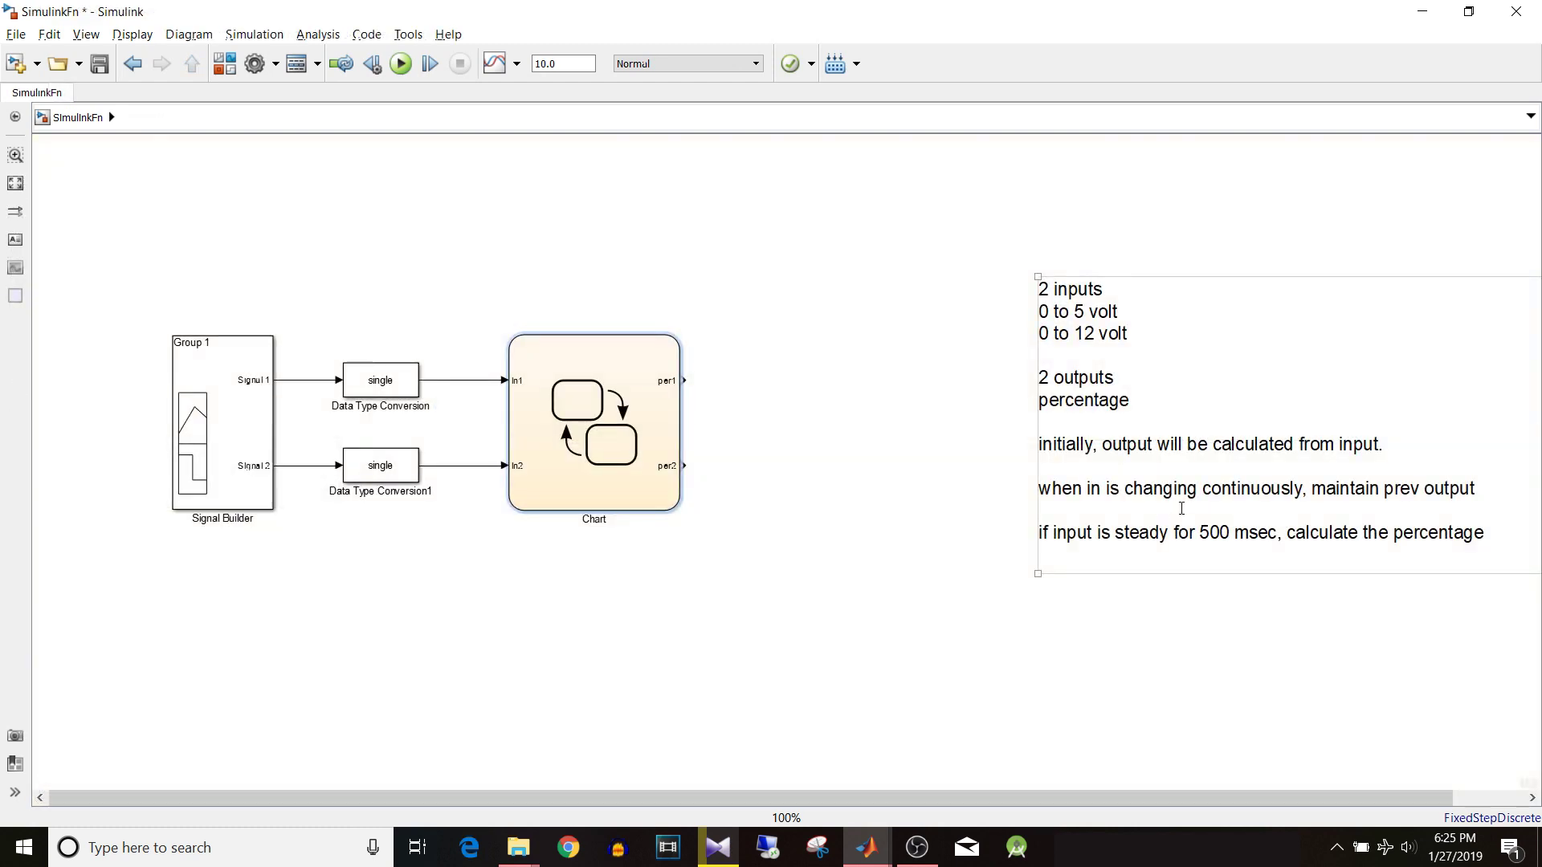
{"action": "left_click", "coordinate": [587, 450]}
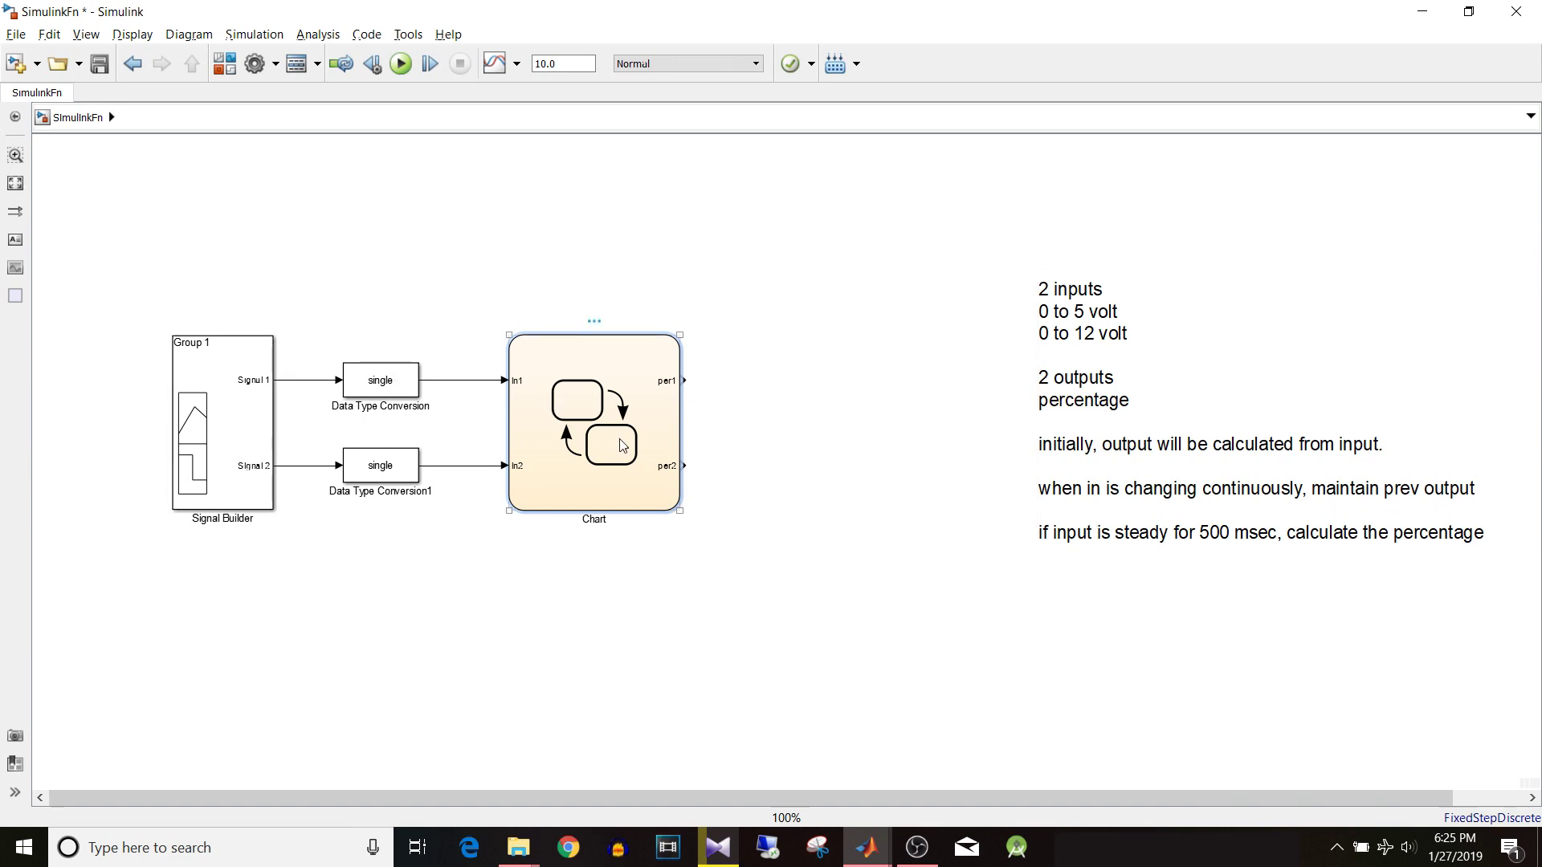
{"action": "double_click", "coordinate": [622, 445]}
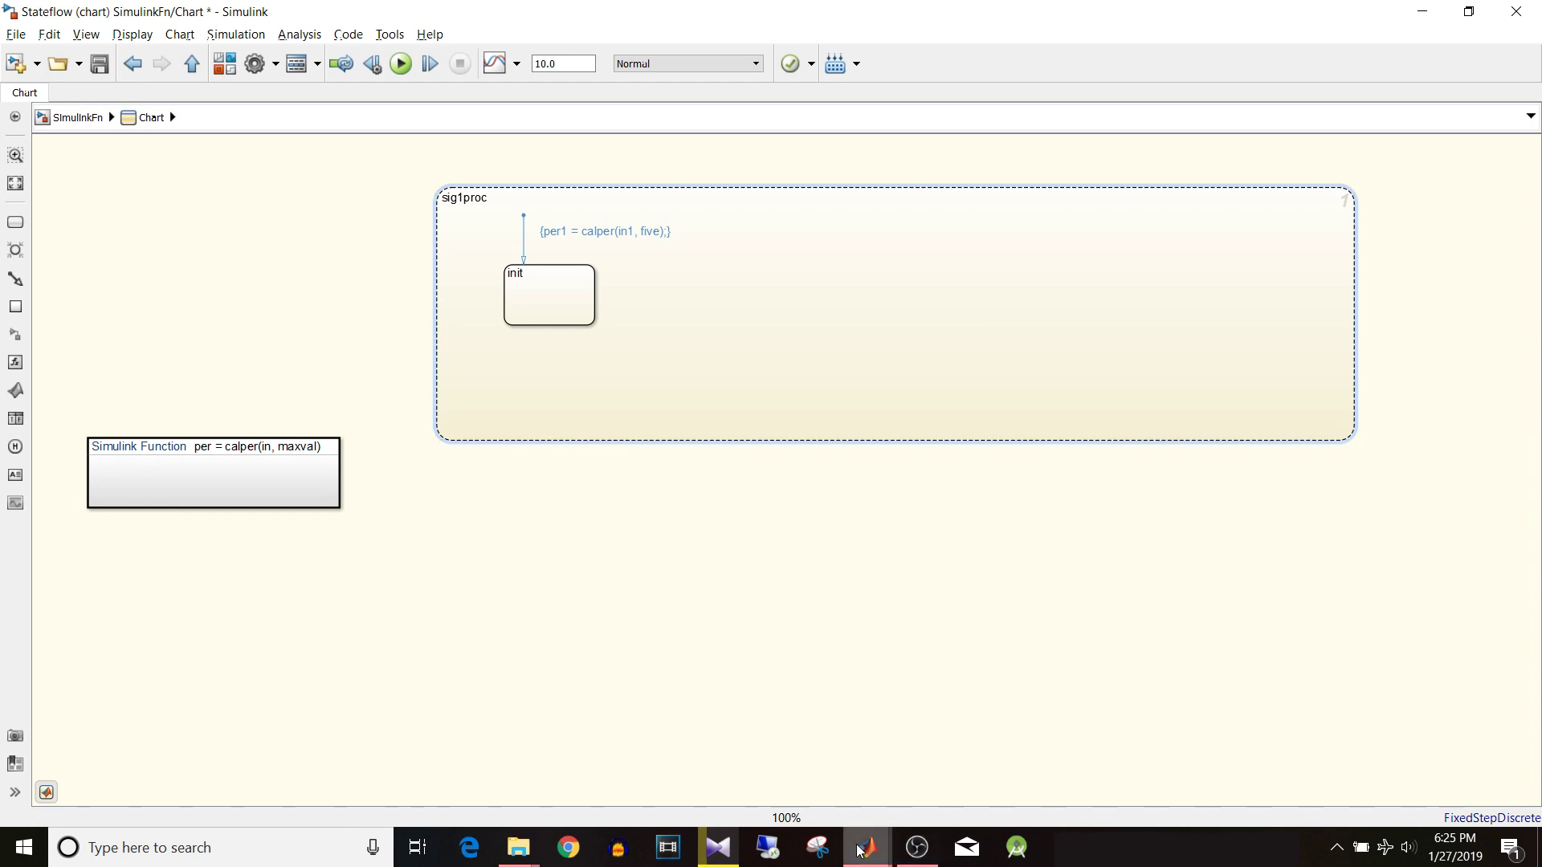
{"action": "mouse_move", "coordinate": [861, 849]}
{"action": "left_click", "coordinate": [1052, 756]}
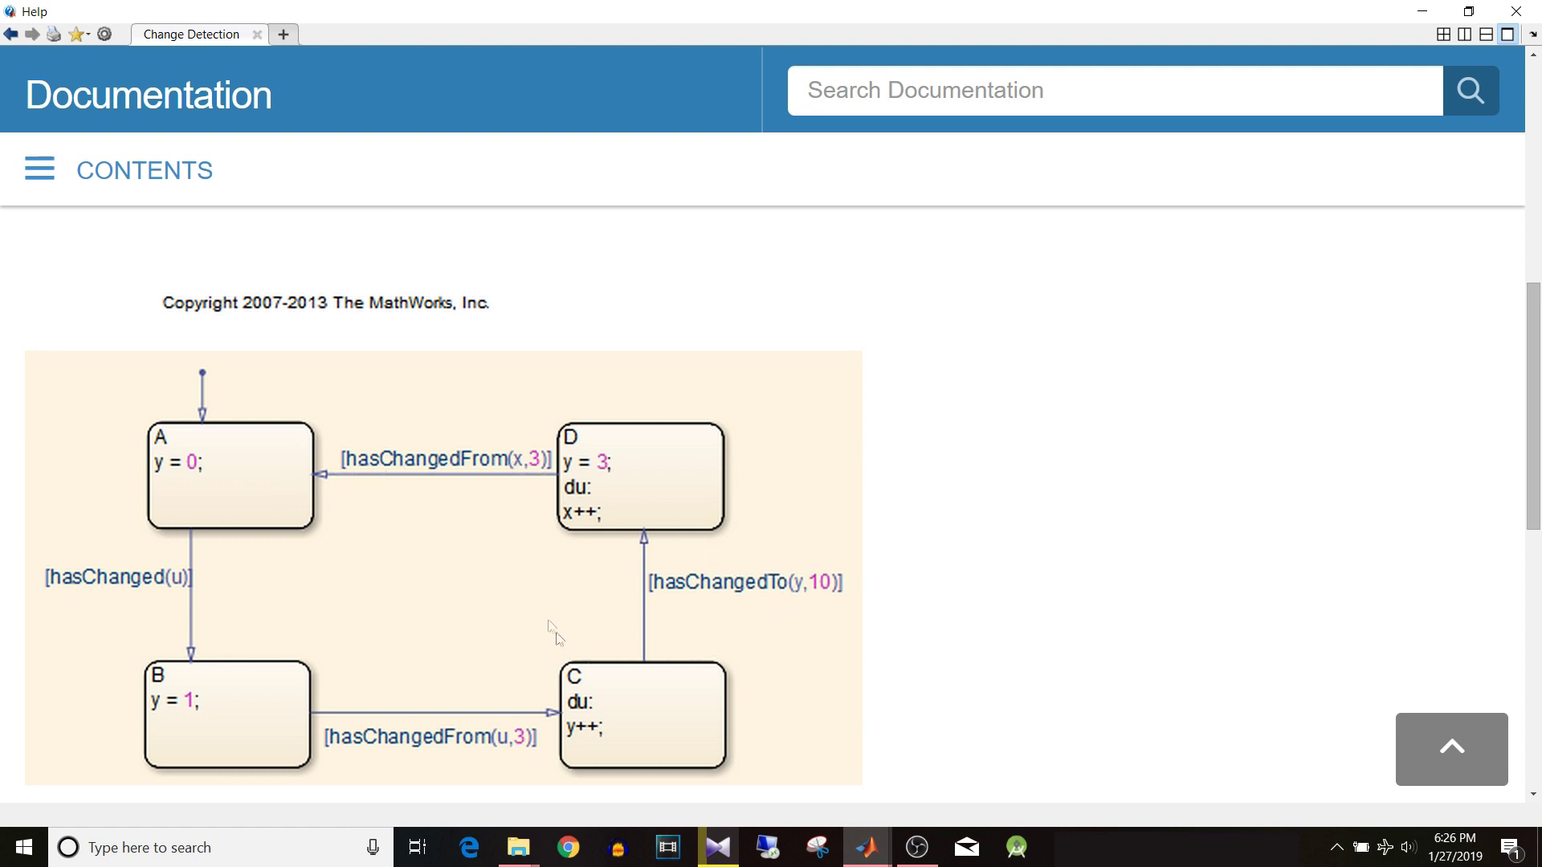
{"action": "left_click", "coordinate": [1422, 15]}
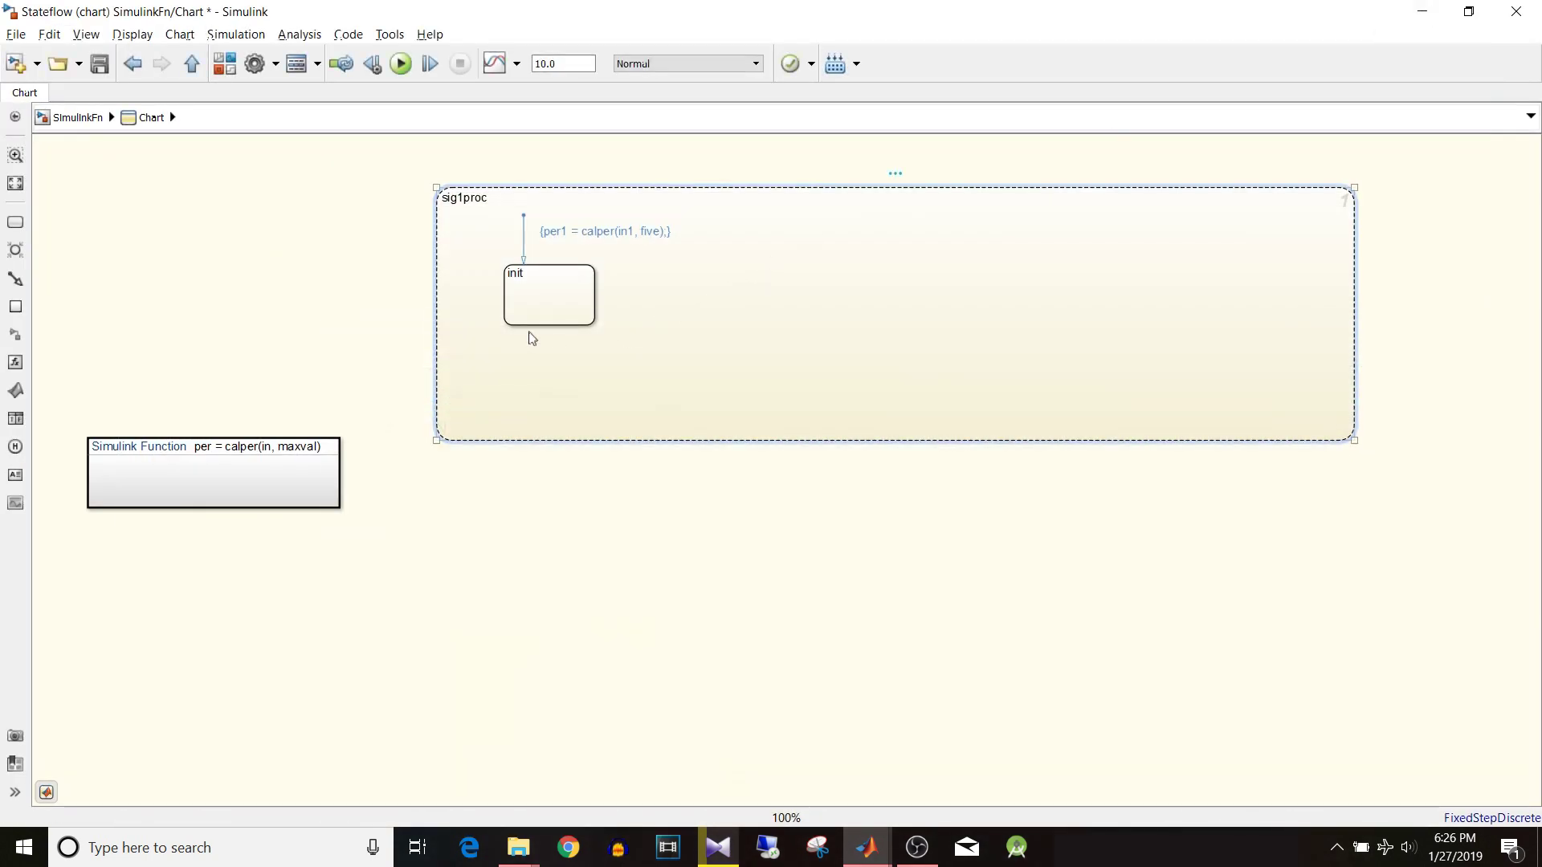
Draw a self-transition on the init state with the condition [hasChanged(in1)] and place its label beneath the loop.
{"action": "left_click_drag", "start_coordinate": [520, 325], "coordinate": [573, 326]}
{"action": "left_click", "coordinate": [533, 398]}
{"action": "type", "text": "hasC"}
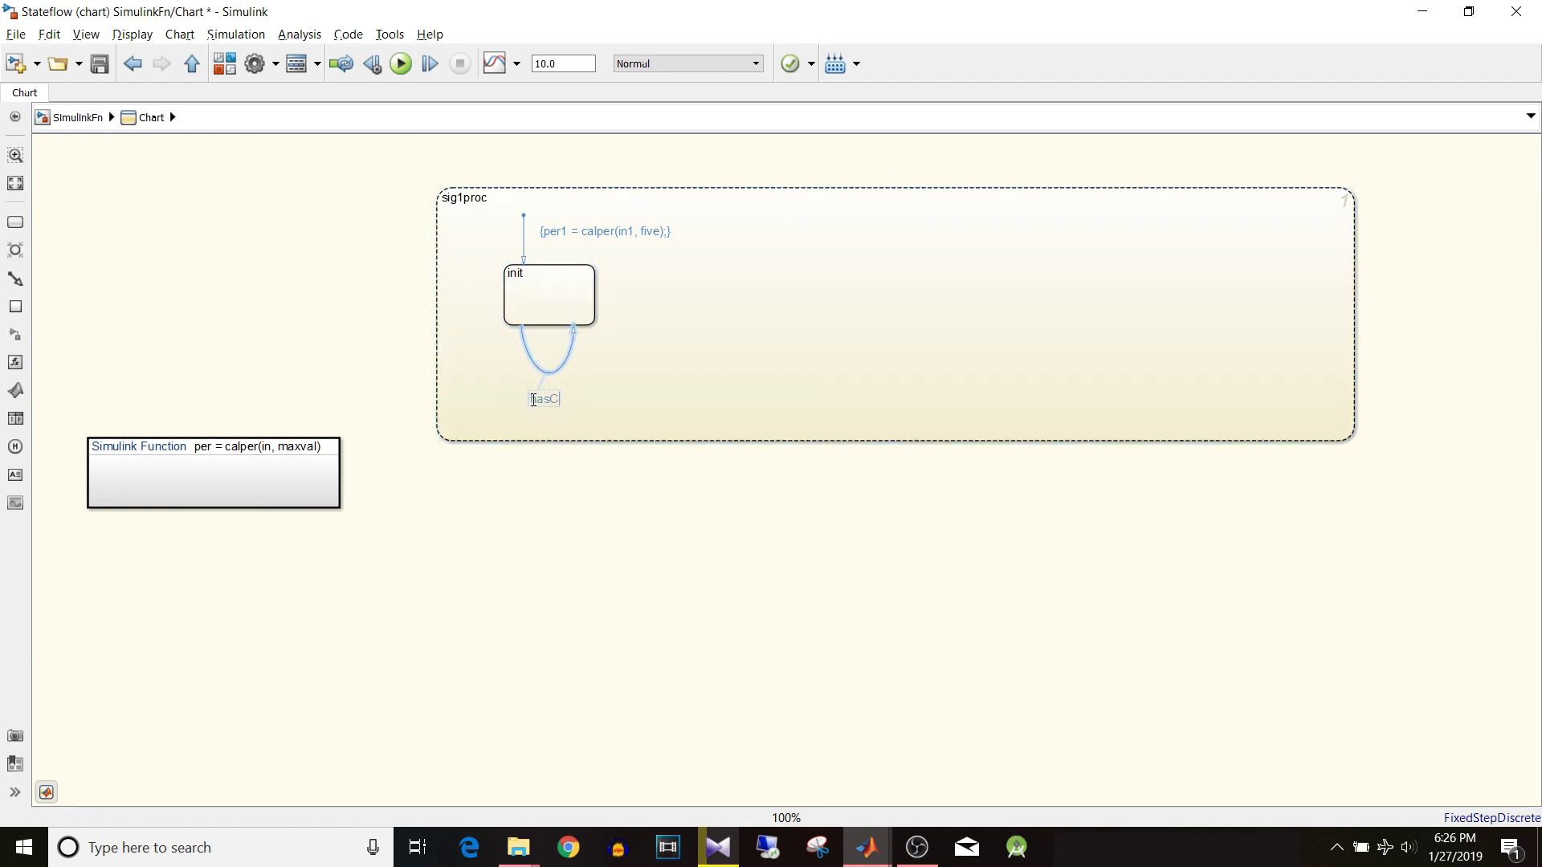
{"action": "type", "text": "hanged"}
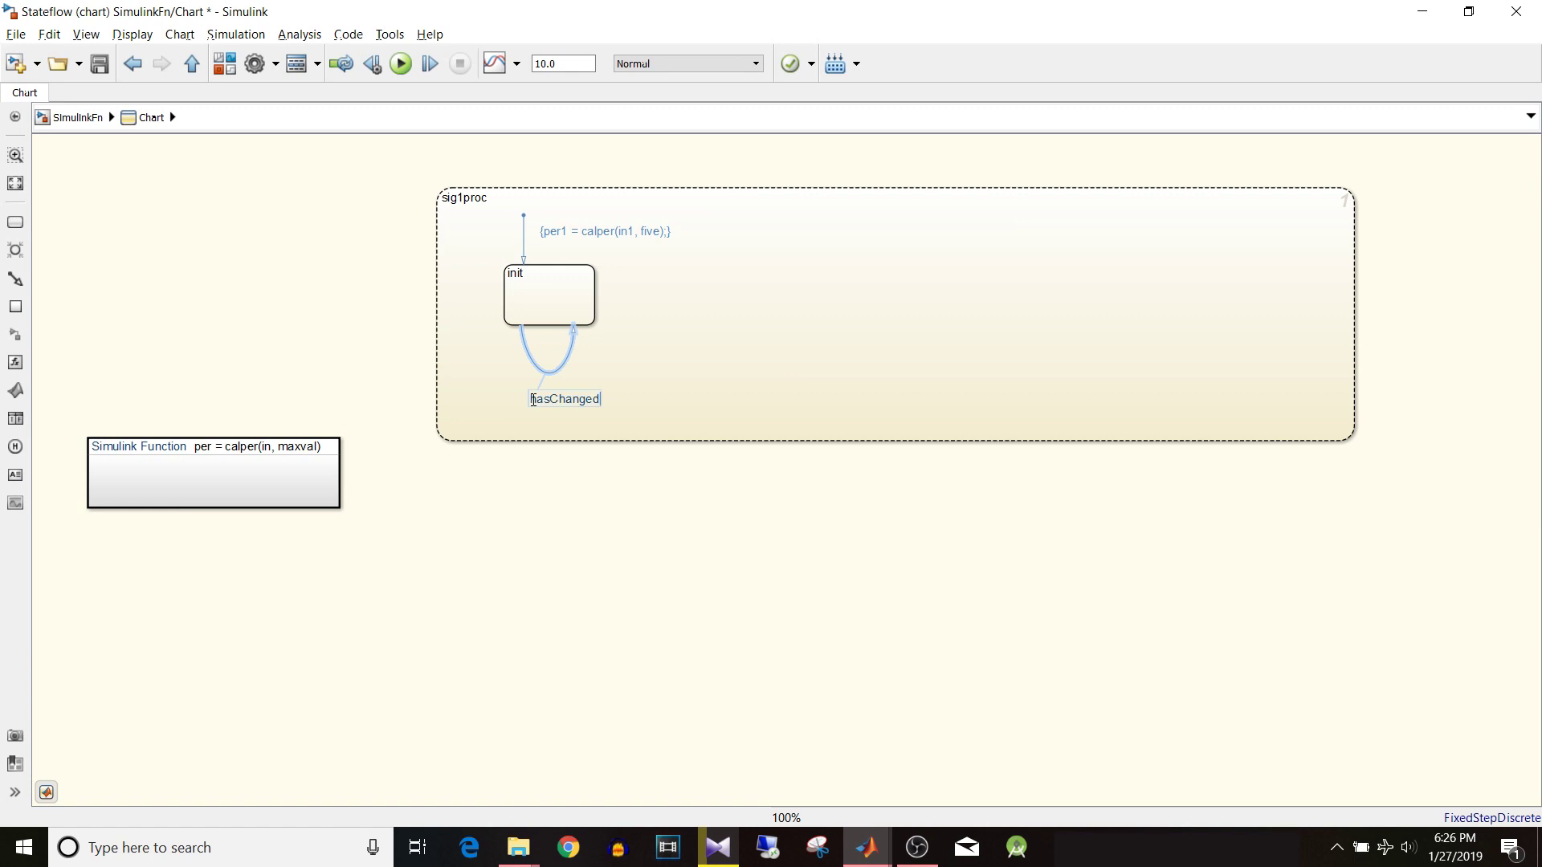
{"action": "type", "text": "()in"}
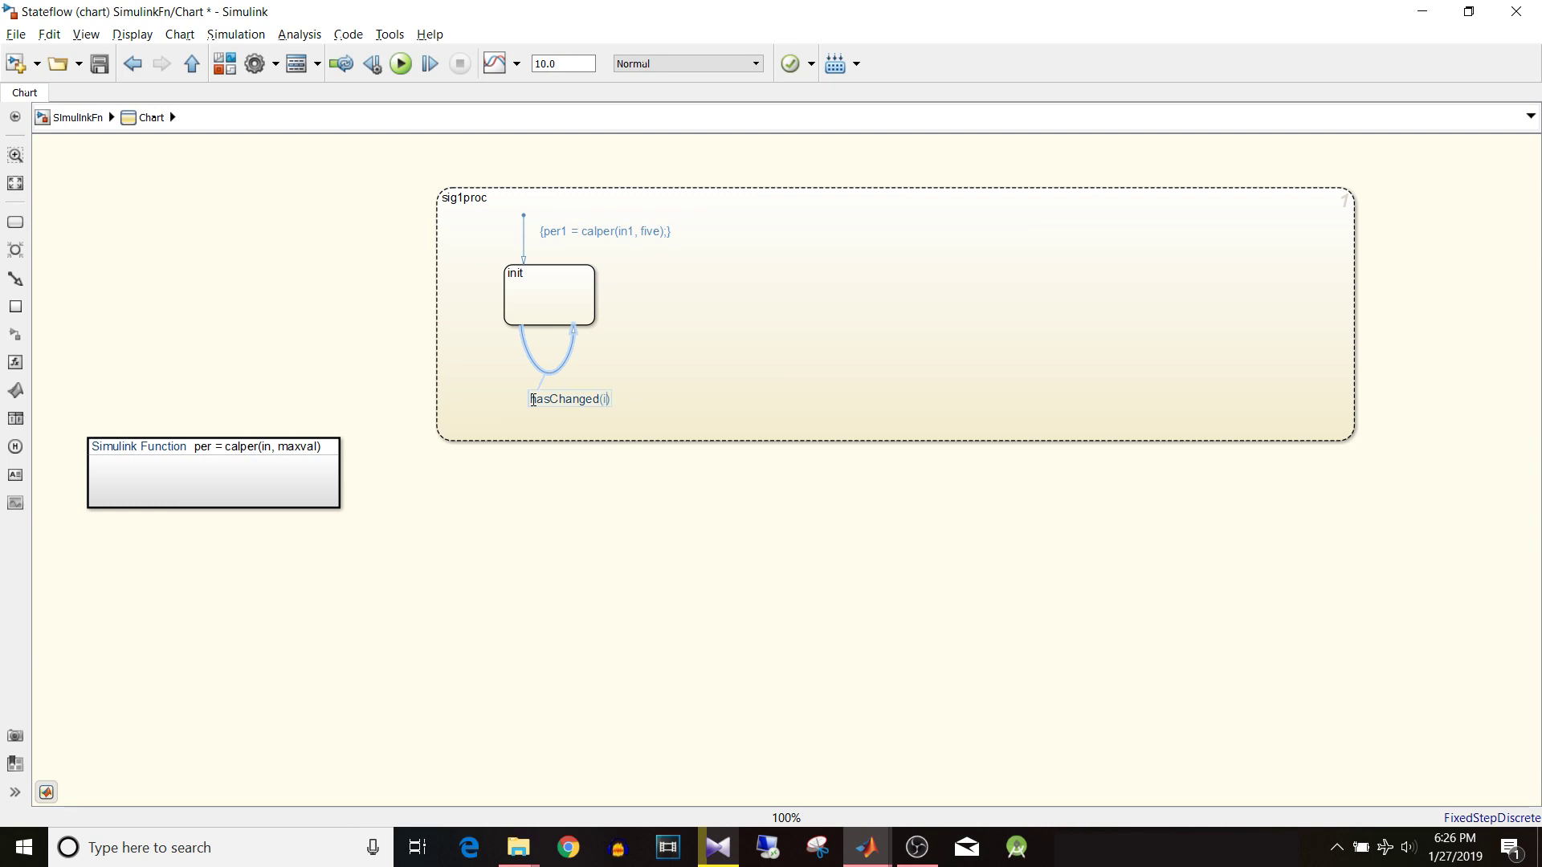
{"action": "type", "text": "1"}
{"action": "type", "text": "["}
{"action": "key", "text": "End"}
{"action": "type", "text": "]"}
{"action": "left_click", "coordinate": [714, 359]}
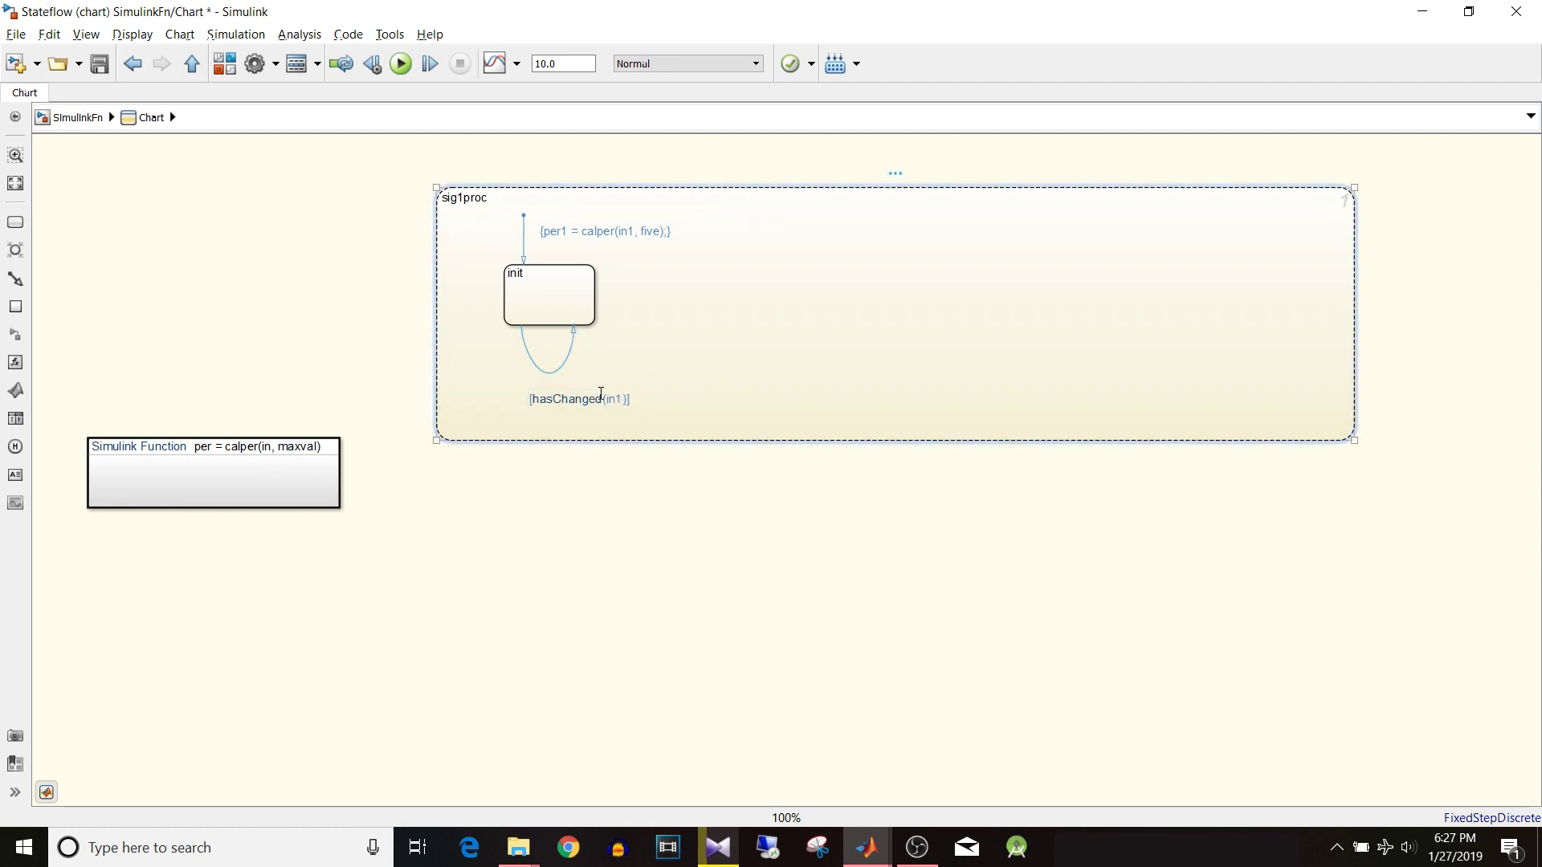
{"action": "left_click_drag", "start_coordinate": [600, 403], "coordinate": [581, 396]}
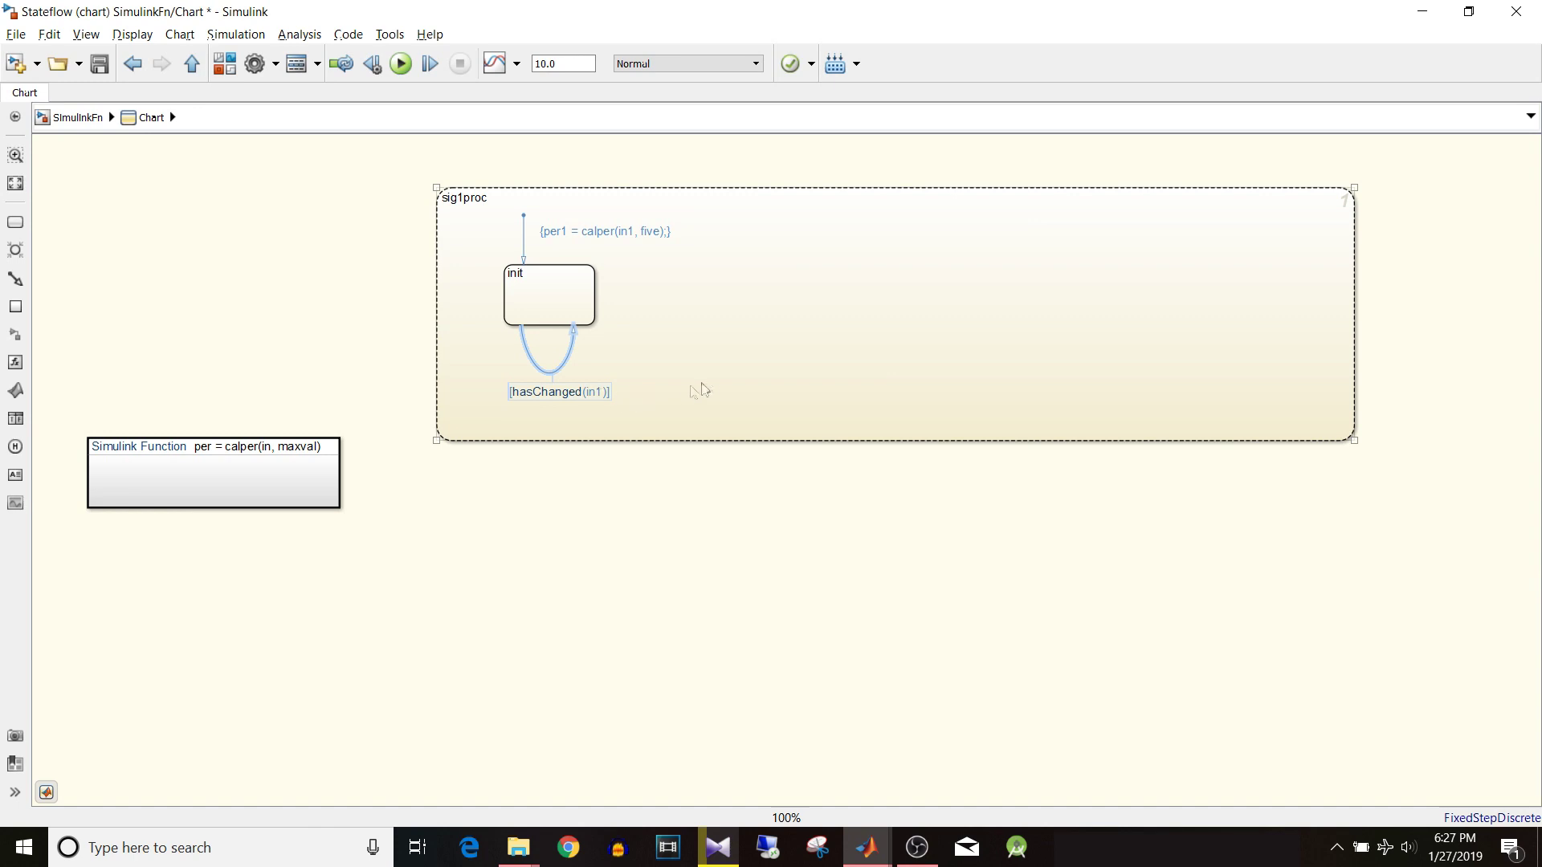
Add a second state named proc beside init inside sig1proc and widen it.
{"action": "left_click", "coordinate": [581, 323]}
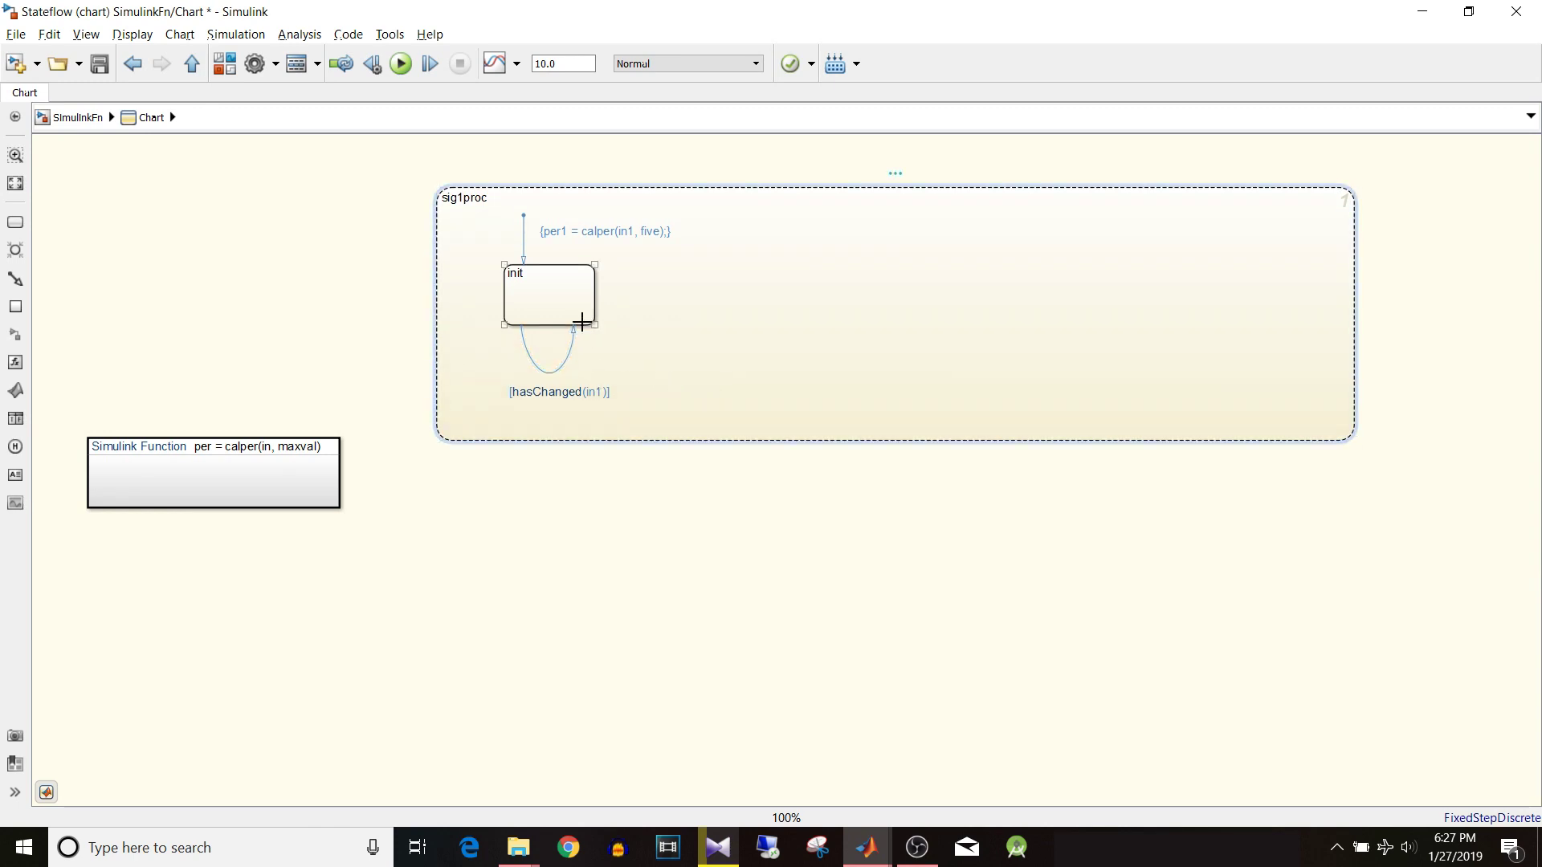
{"action": "left_click", "coordinate": [551, 256]}
{"action": "left_click_drag", "start_coordinate": [555, 291], "coordinate": [878, 295]}
{"action": "double_click", "coordinate": [868, 286]}
{"action": "type", "text": "proc"}
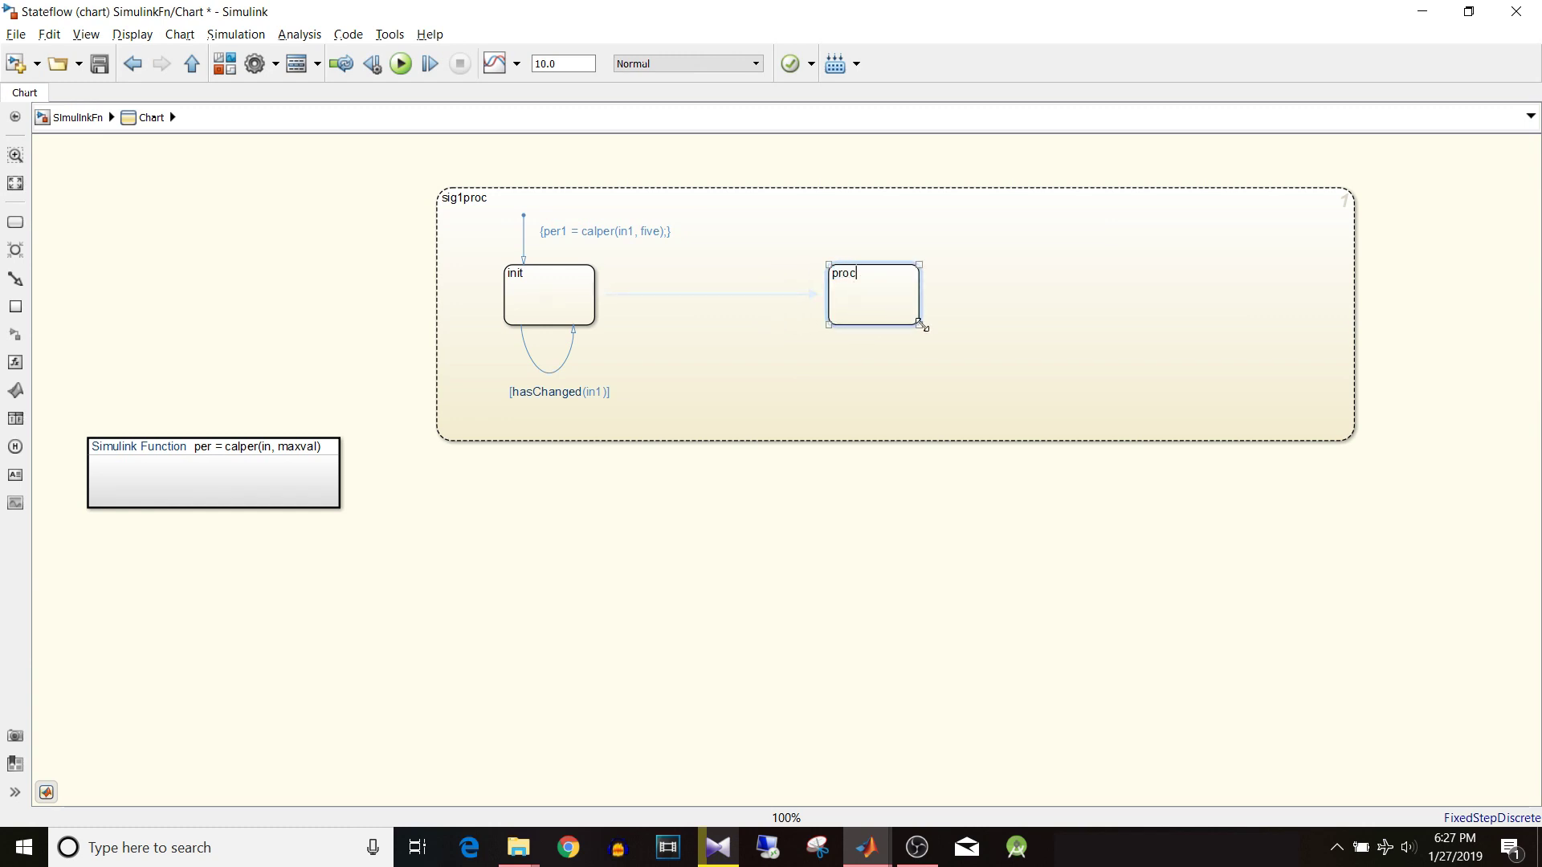
{"action": "left_click_drag", "start_coordinate": [920, 323], "coordinate": [1021, 327]}
Draw a transition from init to proc labelled after(500,msec) and position the label above the line.
{"action": "left_click", "coordinate": [597, 285]}
{"action": "left_click_drag", "start_coordinate": [597, 285], "coordinate": [841, 279]}
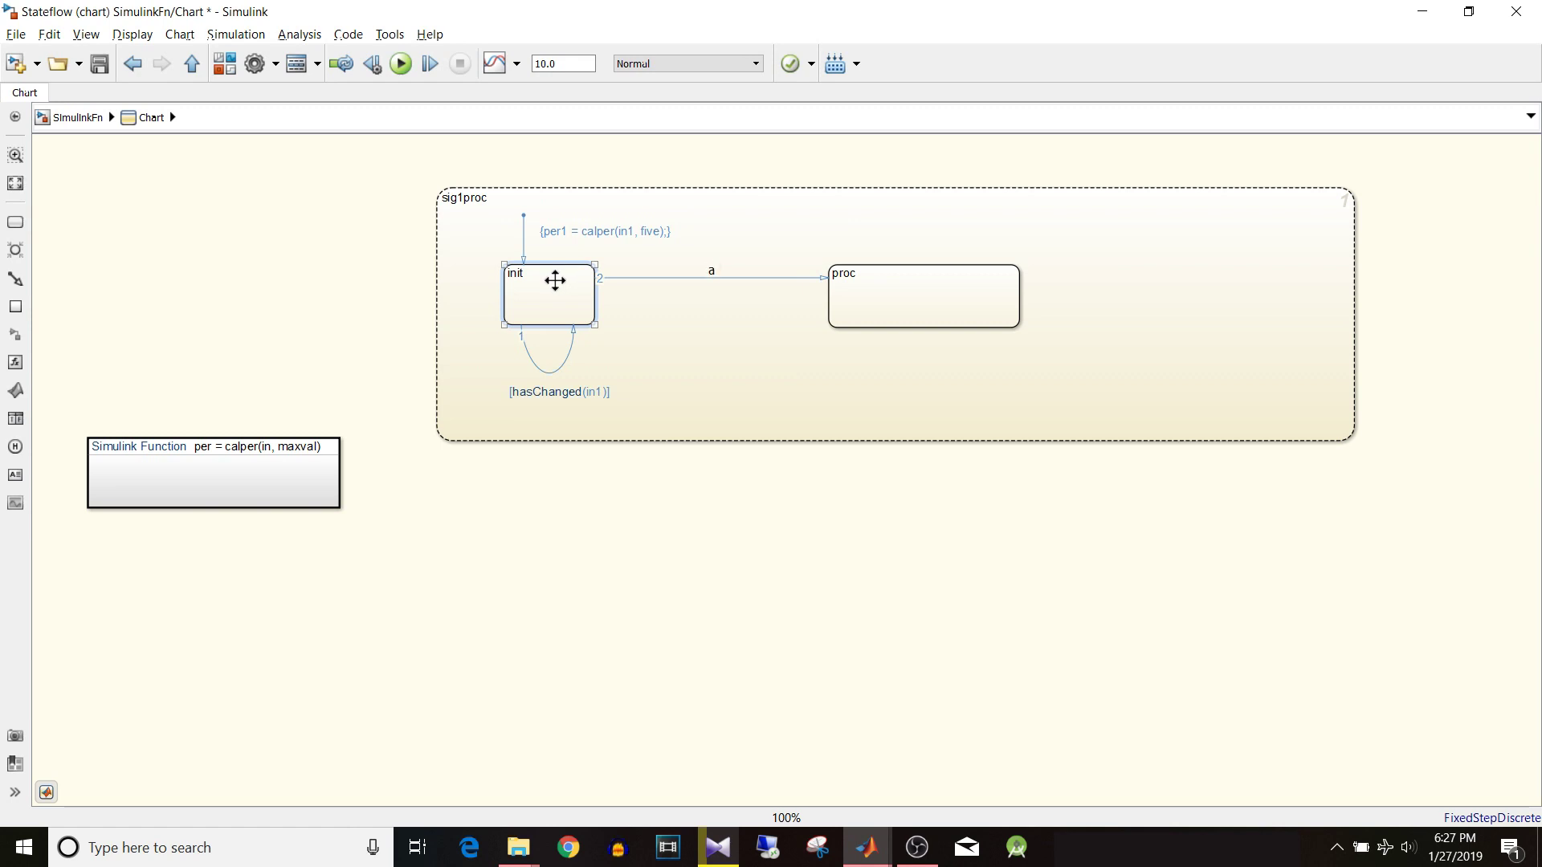
{"action": "type", "text": "fter"}
{"action": "type", "text": "()"}
{"action": "type", "text": "500"}
{"action": "type", "text": ",msec"}
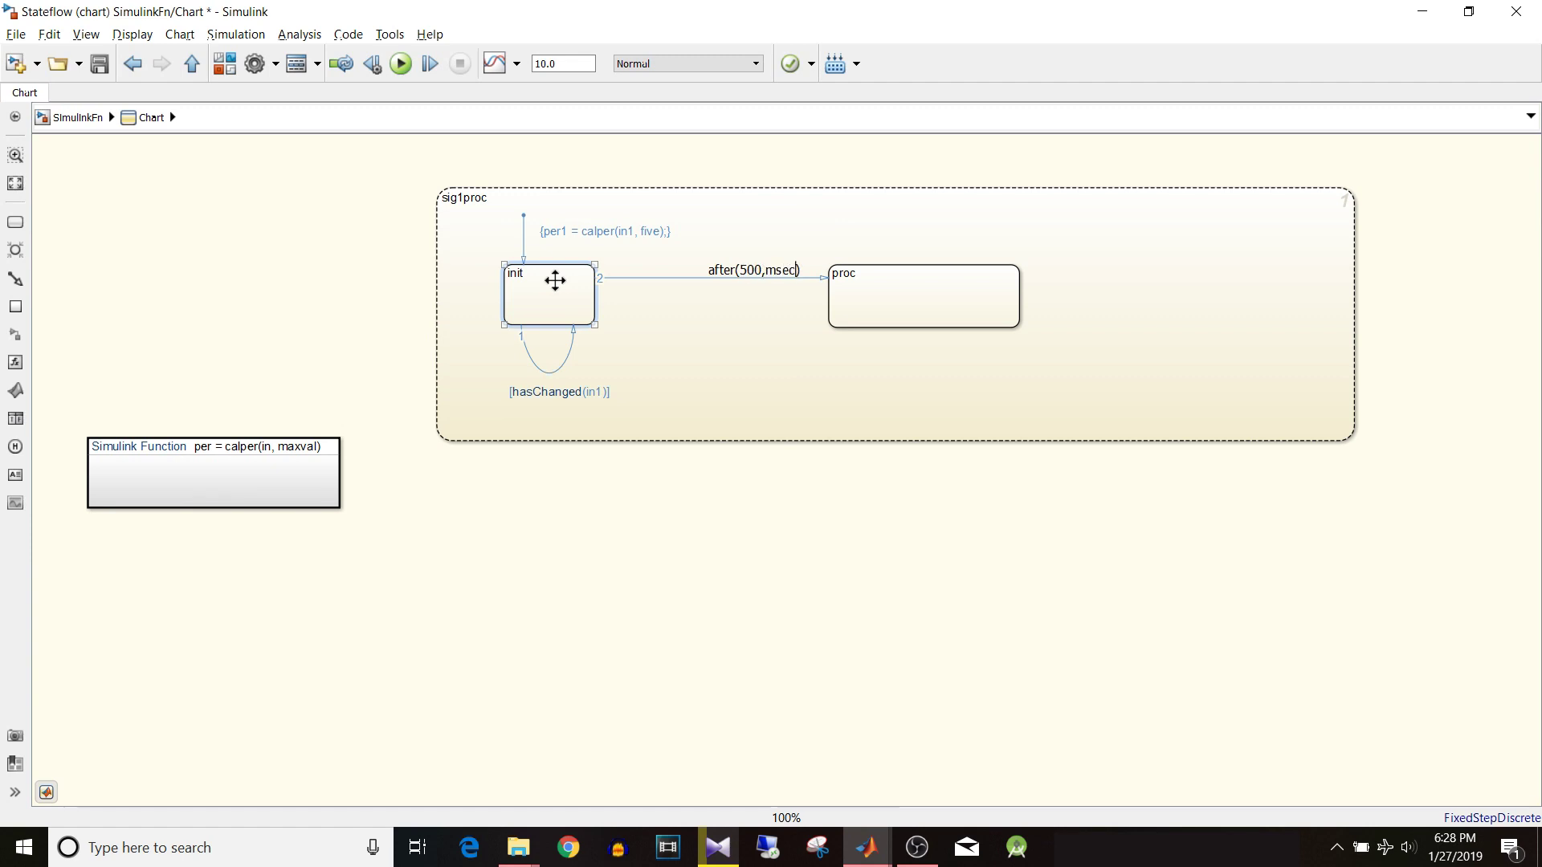
{"action": "left_click", "coordinate": [740, 346]}
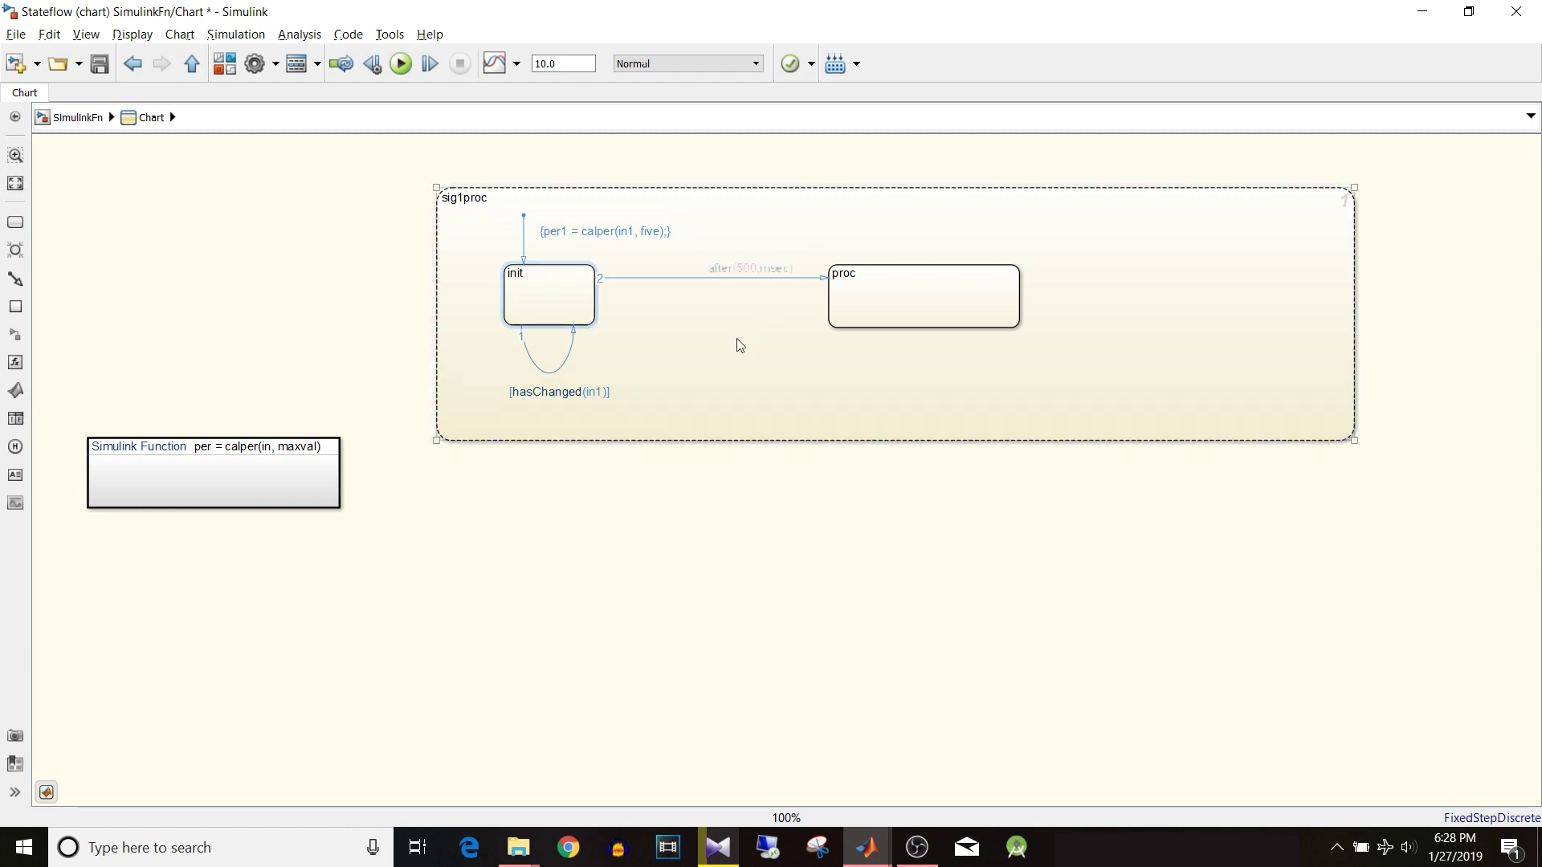
{"action": "left_click", "coordinate": [731, 264]}
Copy the default transition's action into proc as the entry action en: per1 = calper(in1, five); without the braces.
{"action": "left_click", "coordinate": [851, 292]}
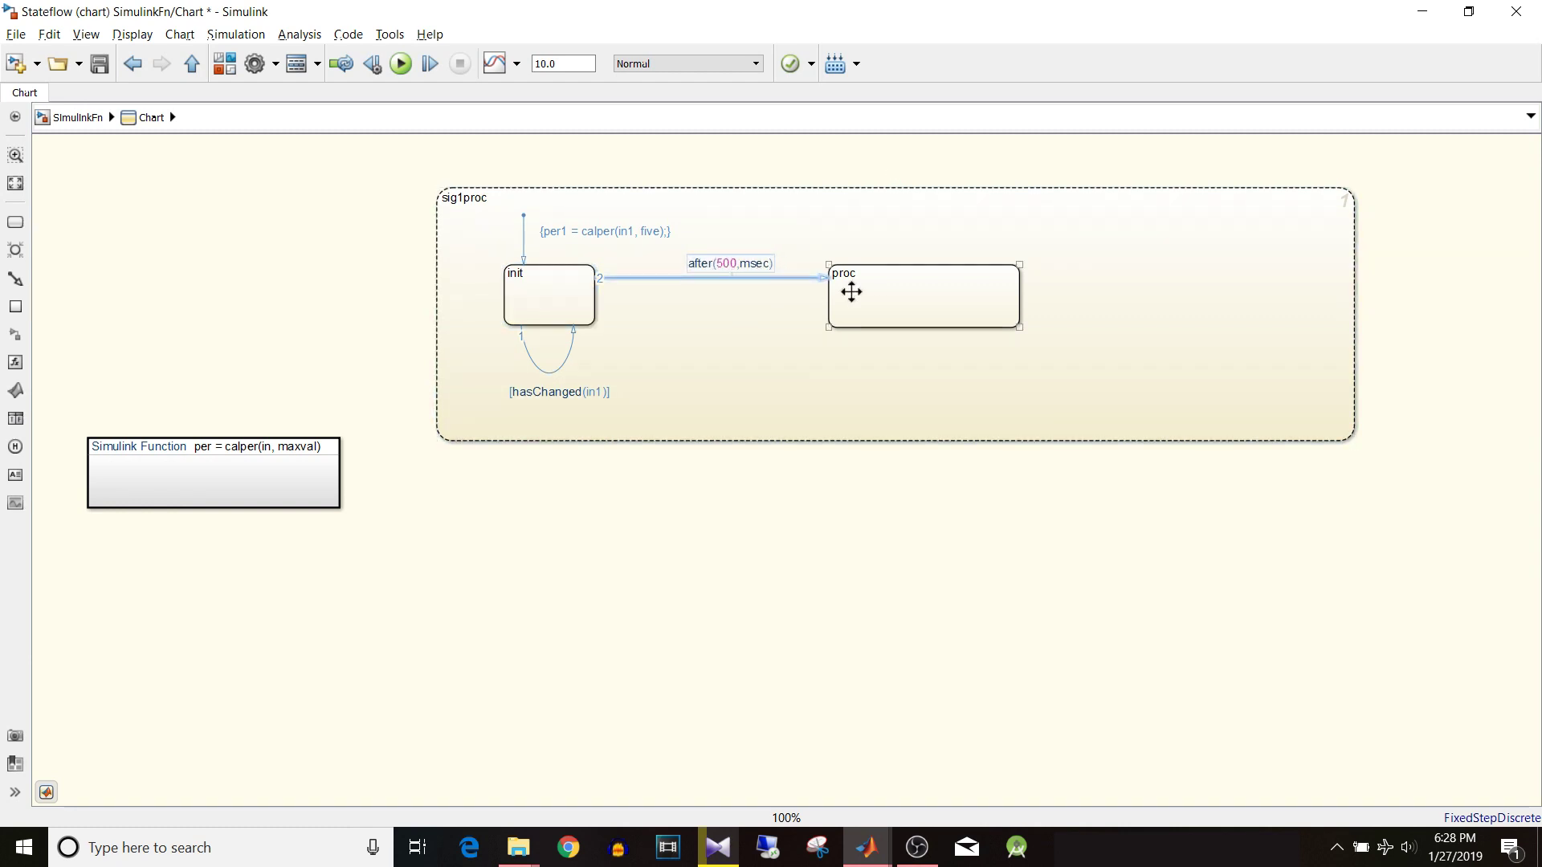
{"action": "left_click", "coordinate": [858, 274]}
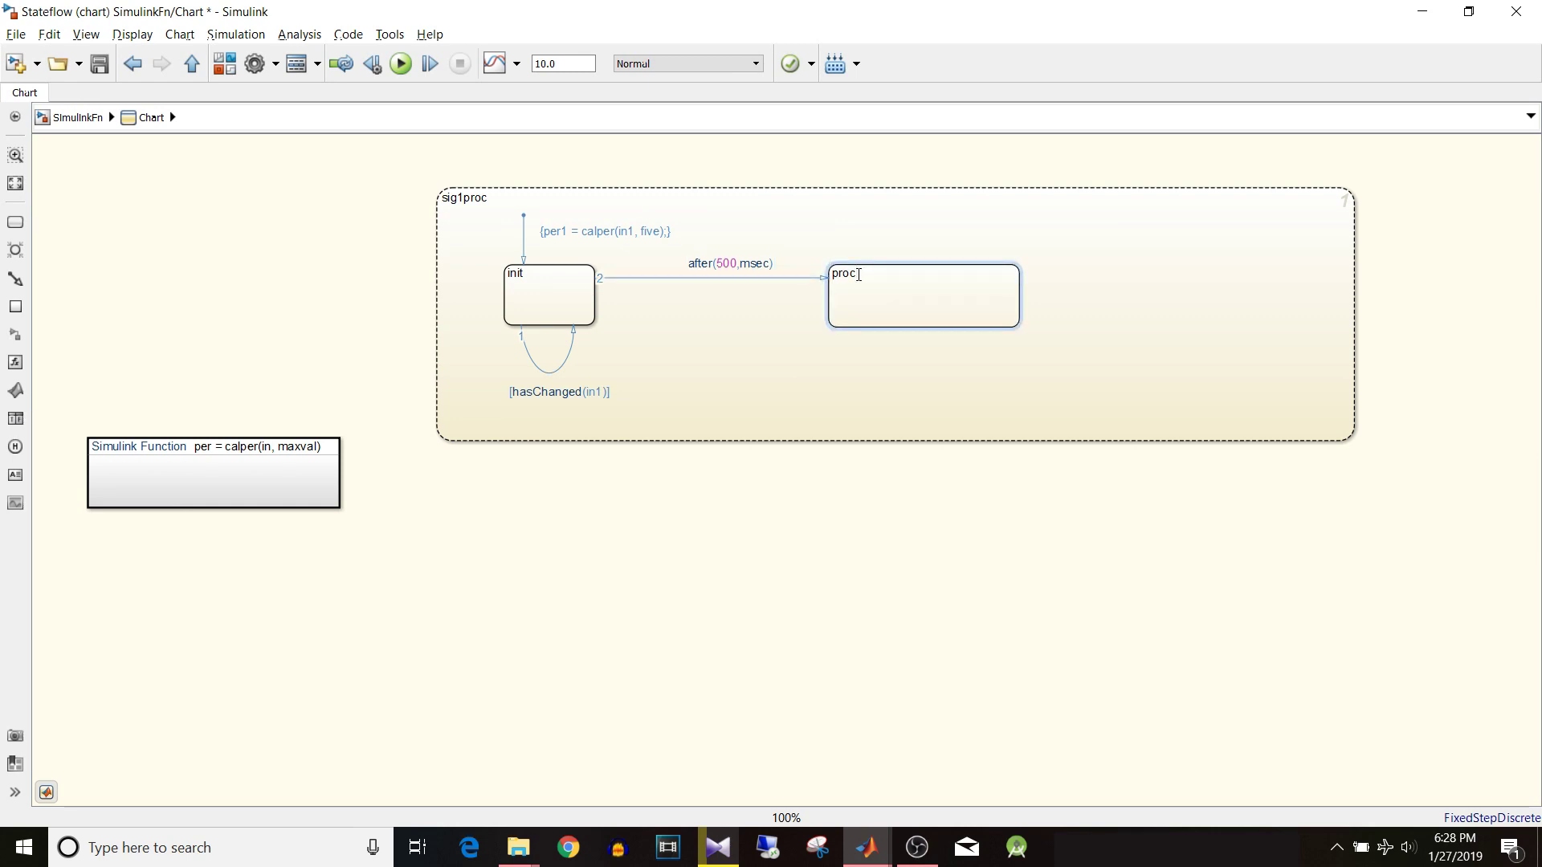
{"action": "left_click", "coordinate": [639, 231]}
{"action": "key", "text": "ctrl+a"}
{"action": "key", "text": "ctrl+c"}
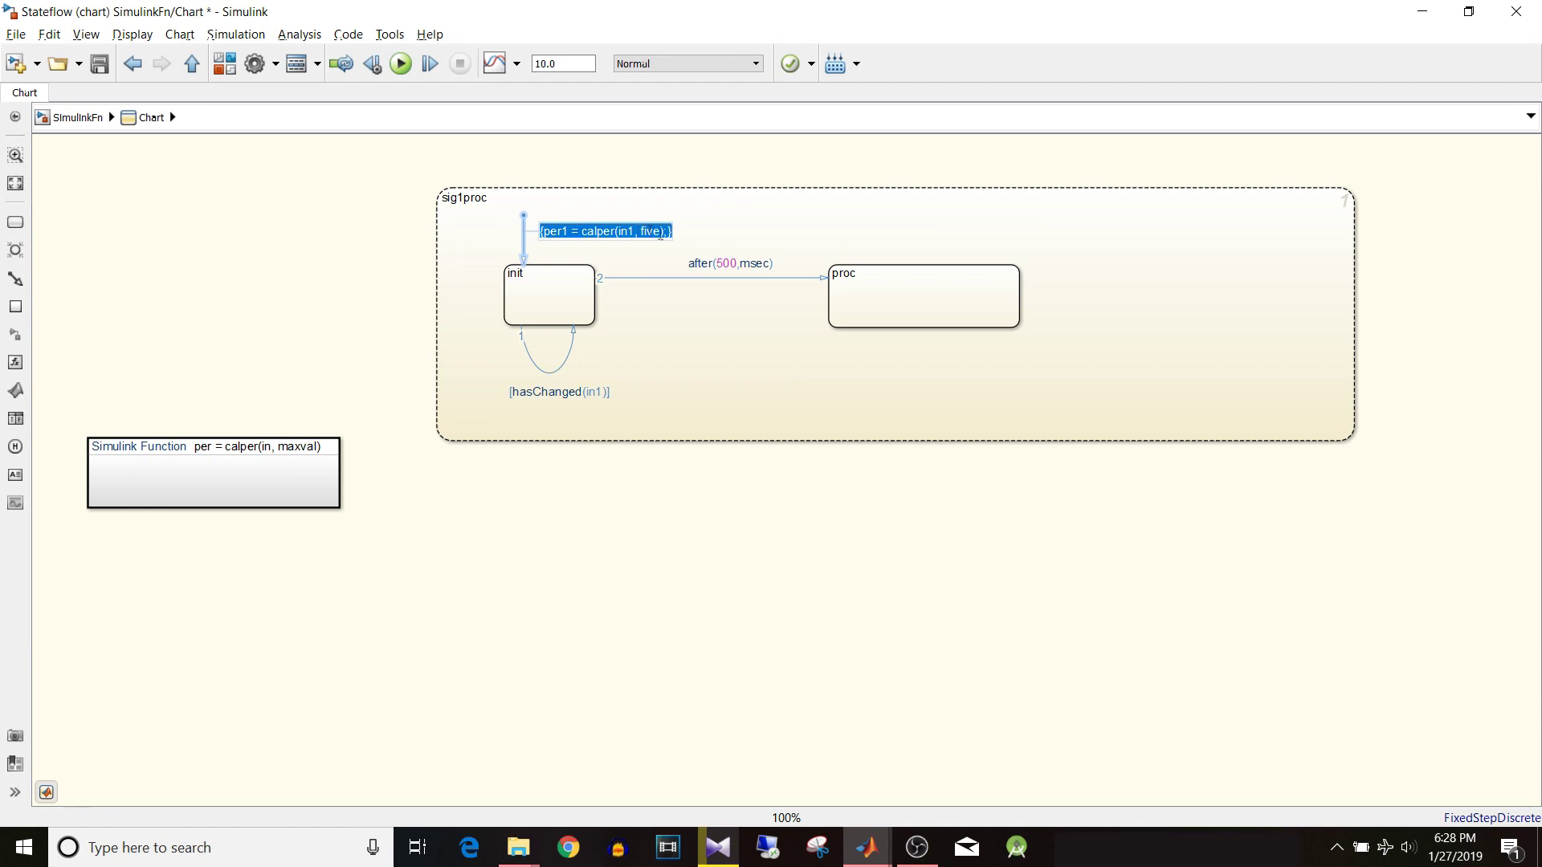
{"action": "left_click", "coordinate": [856, 275]}
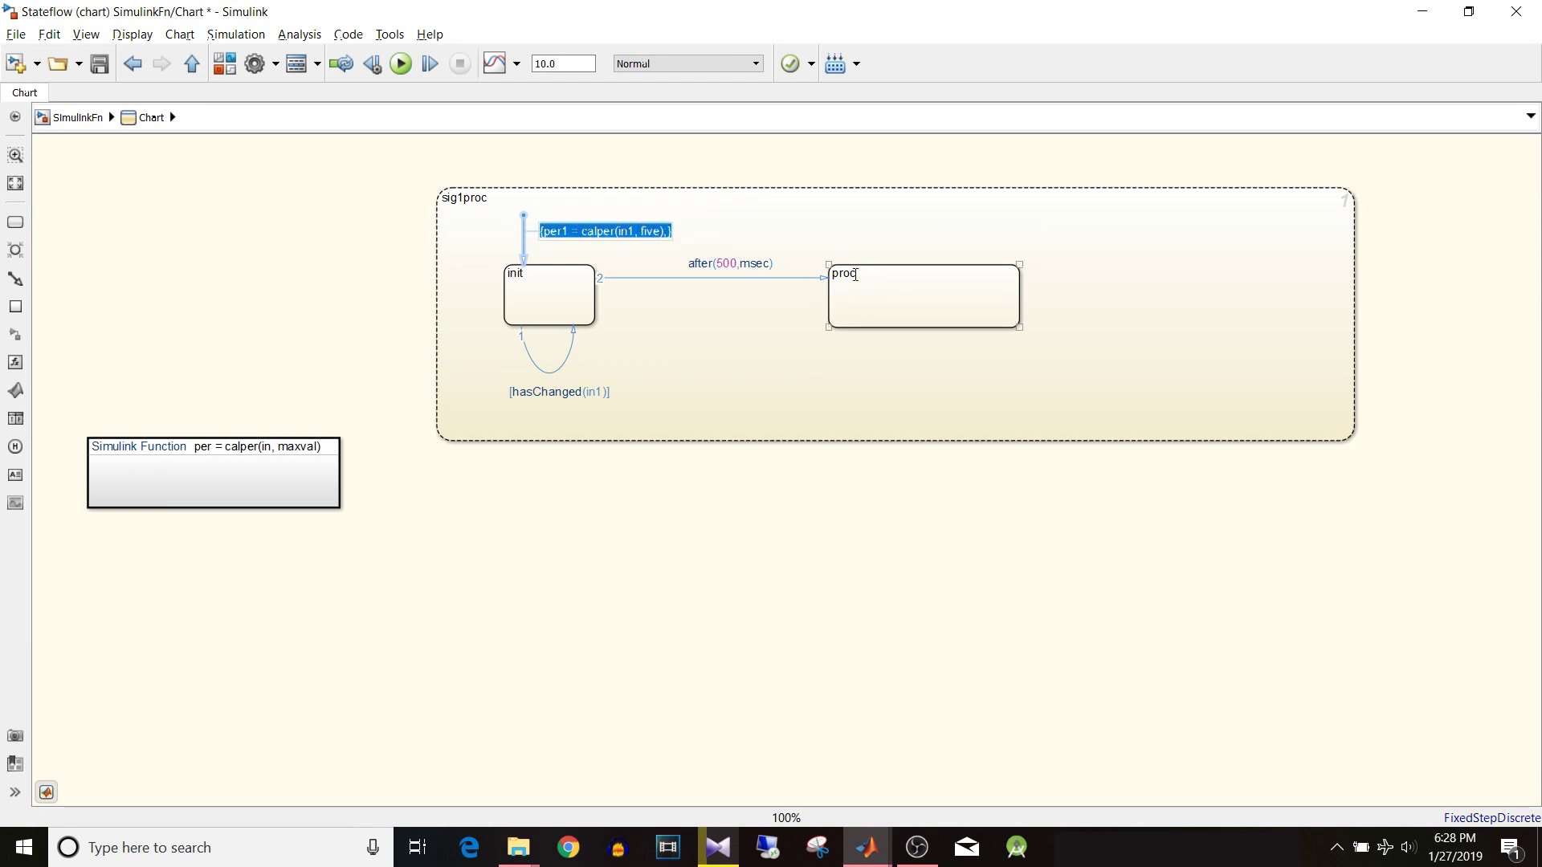
{"action": "type", "text": "en:"}
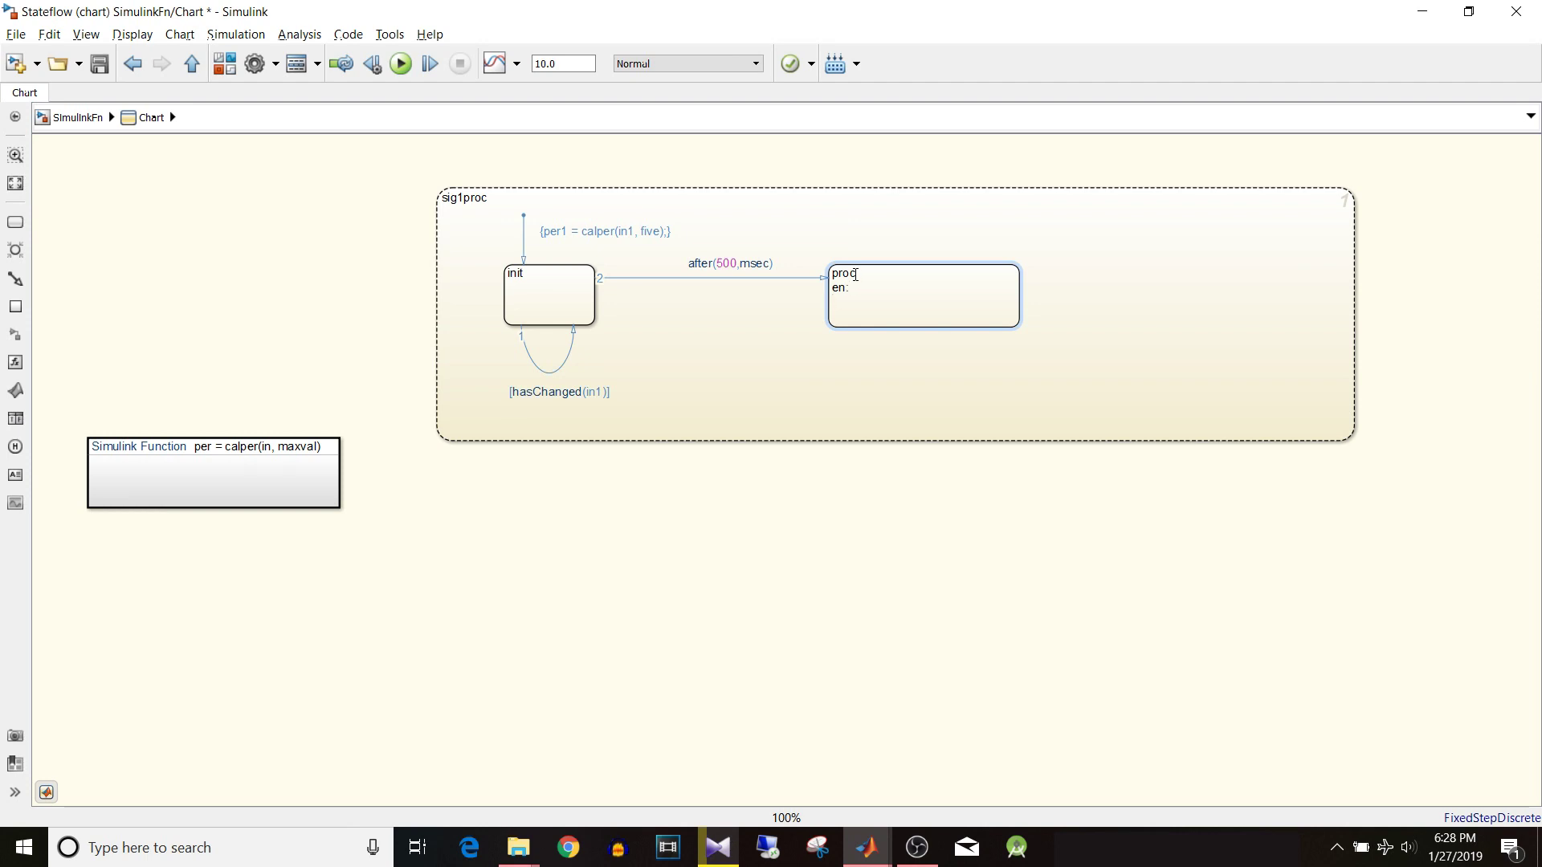
{"action": "key", "text": "ctrl+v"}
{"action": "key", "text": "BackSpace"}
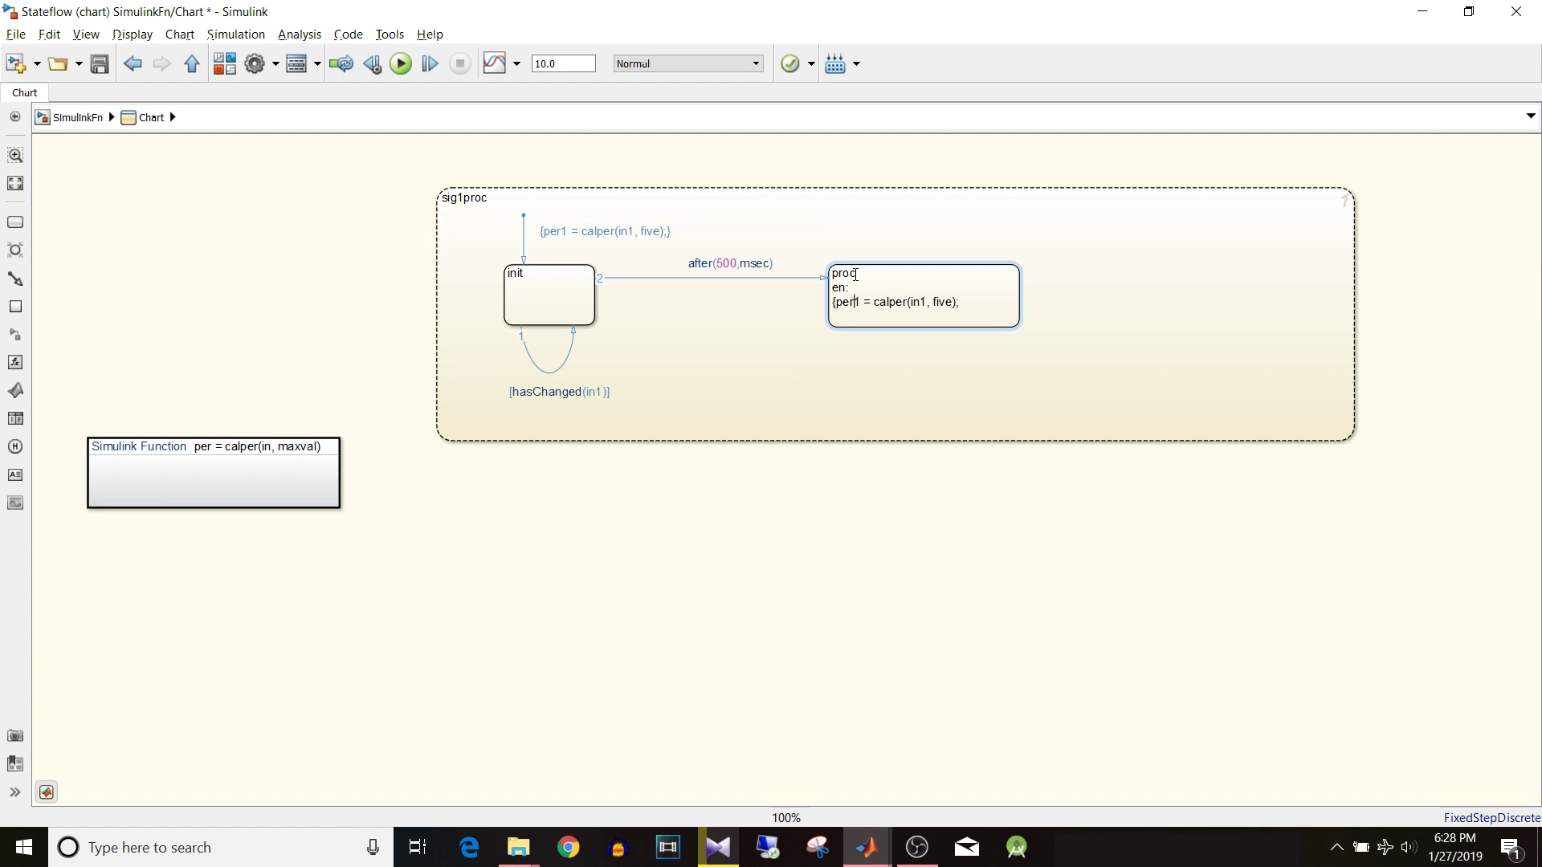
{"action": "key", "text": "BackSpace"}
{"action": "left_click", "coordinate": [1064, 342]}
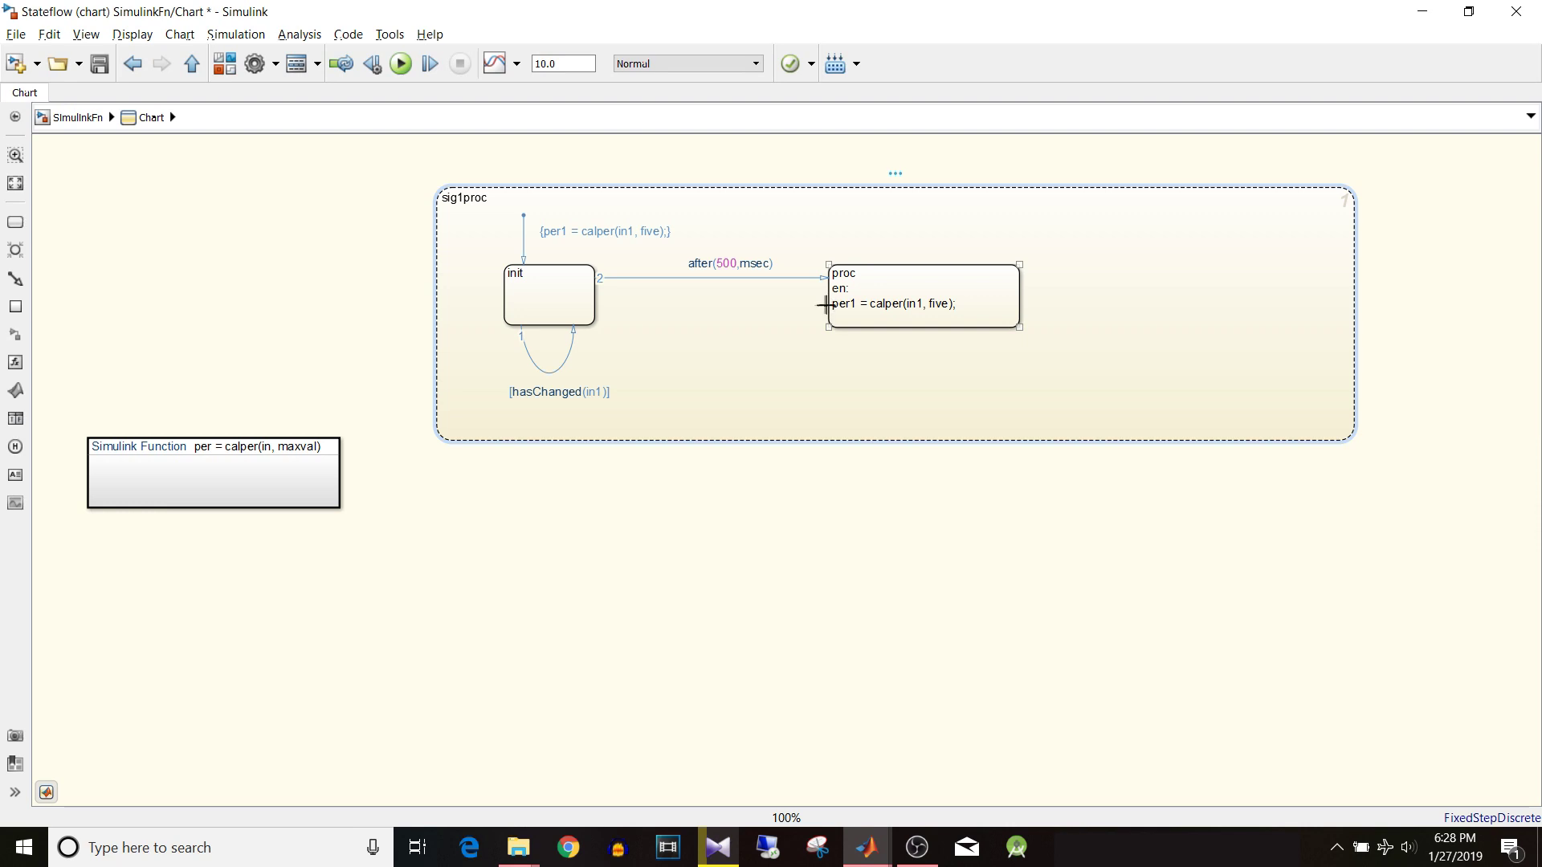
Draw a transition from proc back to init with the copied condition [hasChanged(in1)] and position its label below the line.
{"action": "left_click_drag", "start_coordinate": [826, 303], "coordinate": [593, 306]}
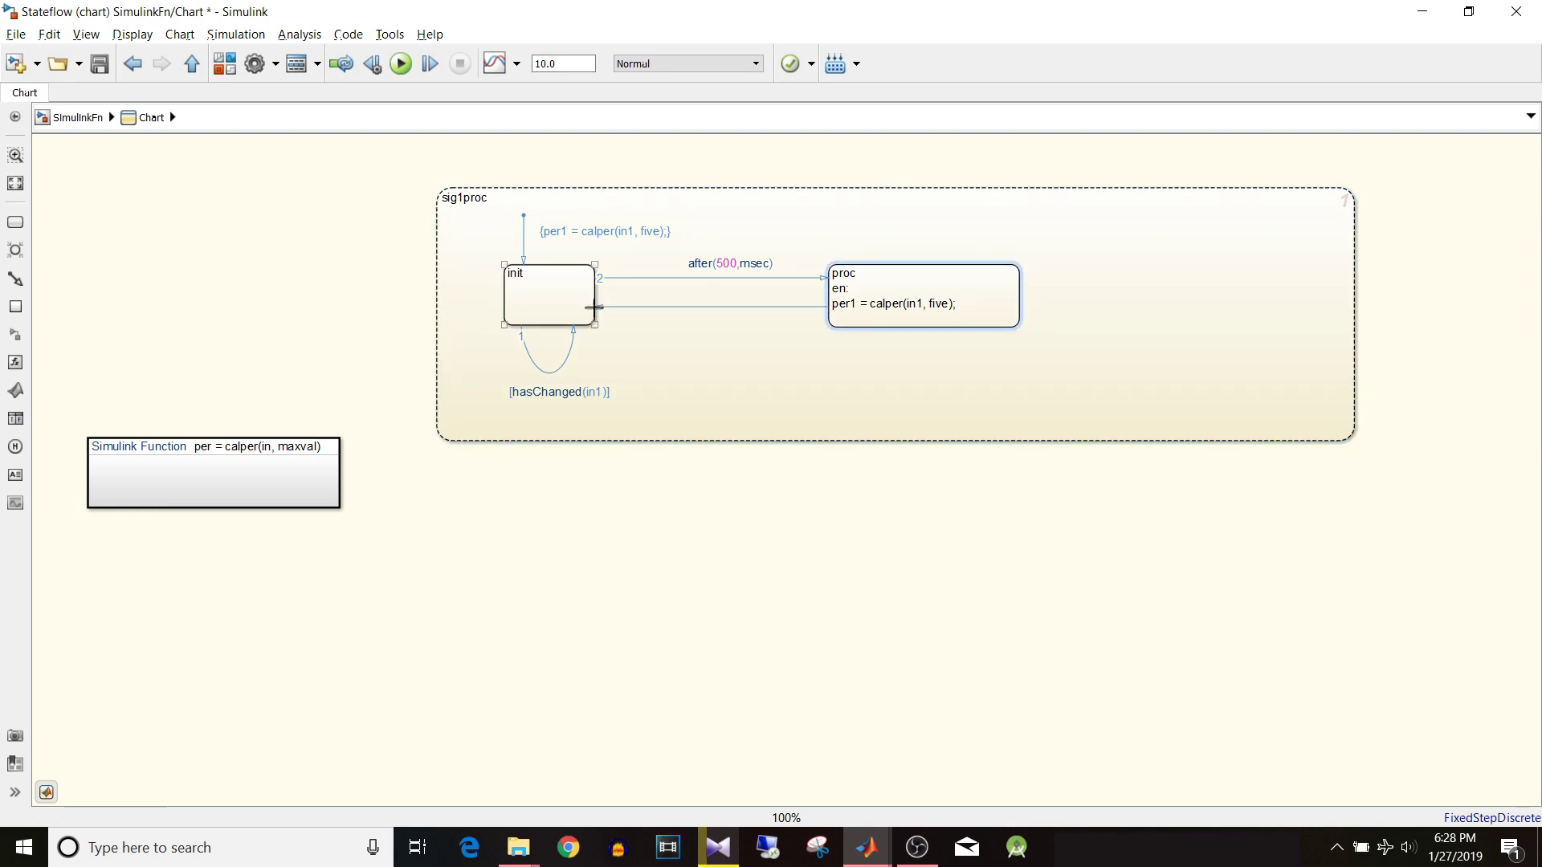
{"action": "left_click", "coordinate": [592, 392]}
{"action": "key", "text": "ctrl+a"}
{"action": "key", "text": "ctrl+c"}
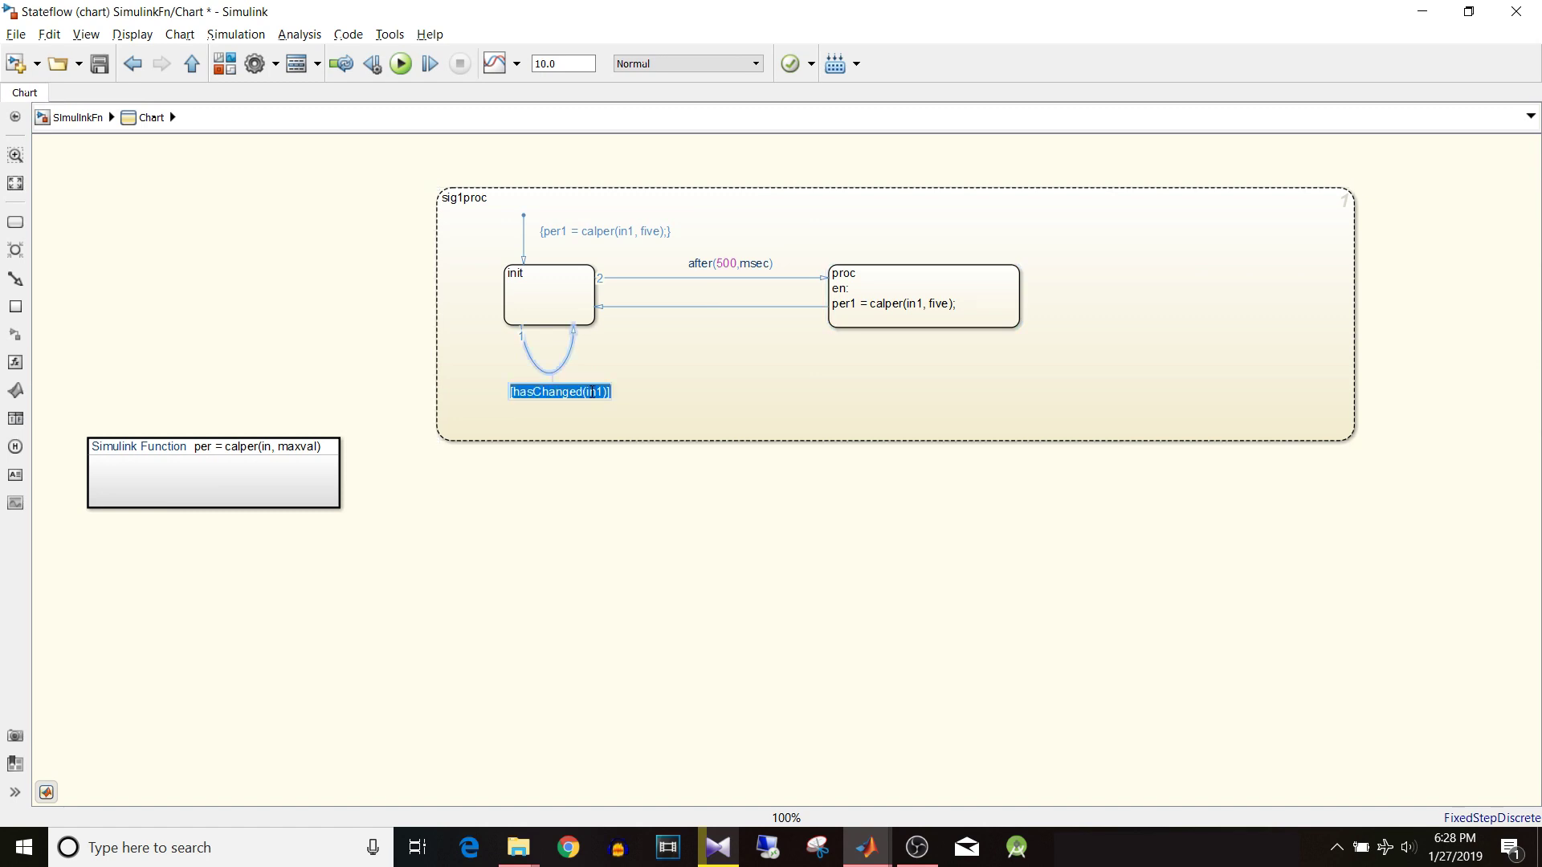
{"action": "left_click", "coordinate": [715, 308]}
{"action": "left_click", "coordinate": [736, 303]}
{"action": "key", "text": "ctrl+v"}
{"action": "left_click", "coordinate": [767, 345]}
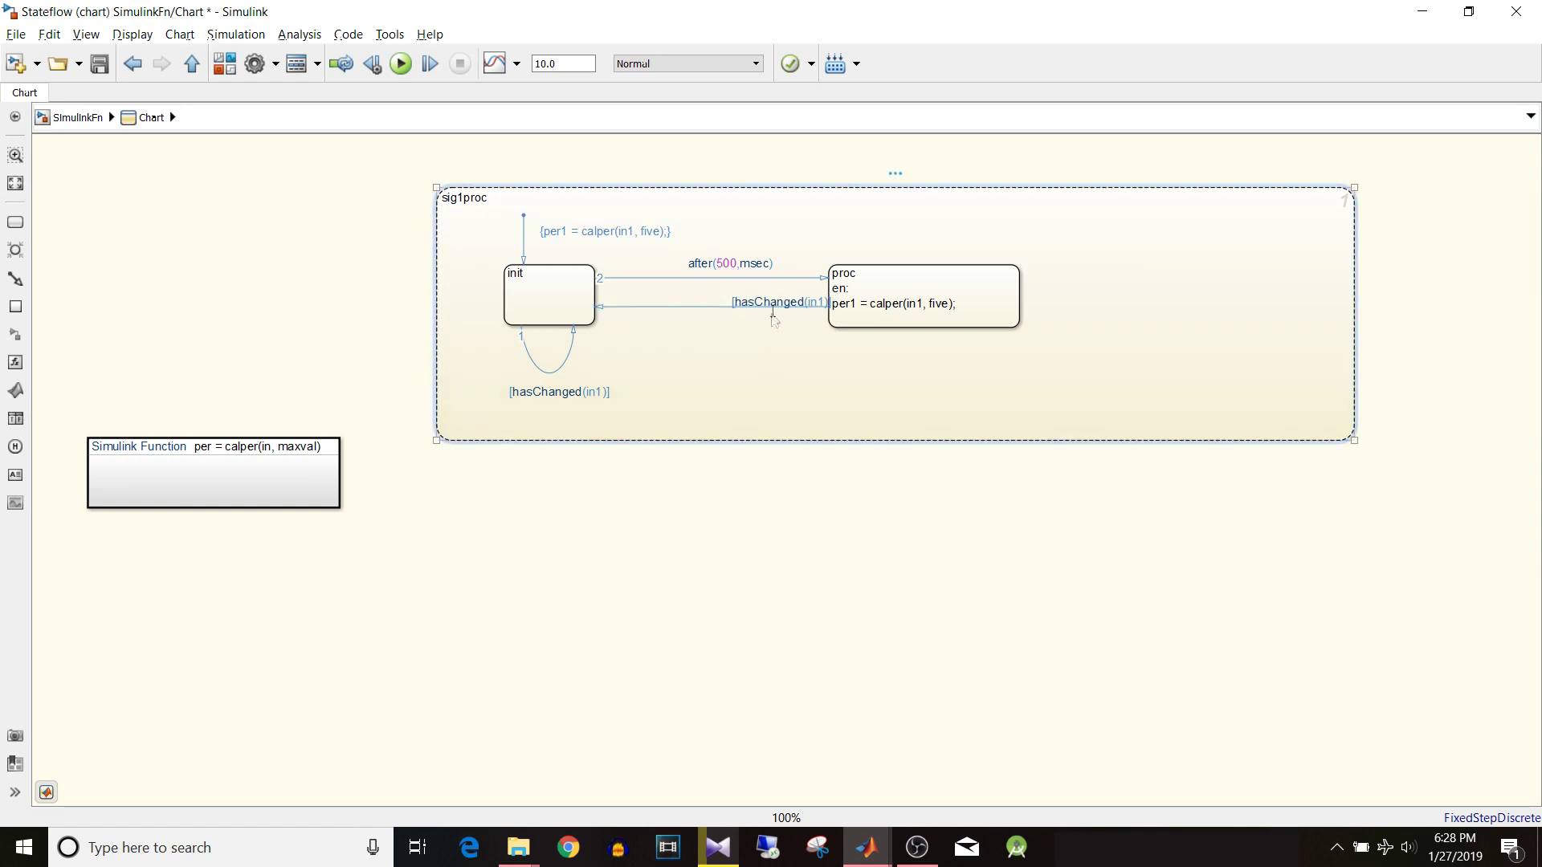
{"action": "left_click_drag", "start_coordinate": [768, 306], "coordinate": [730, 333]}
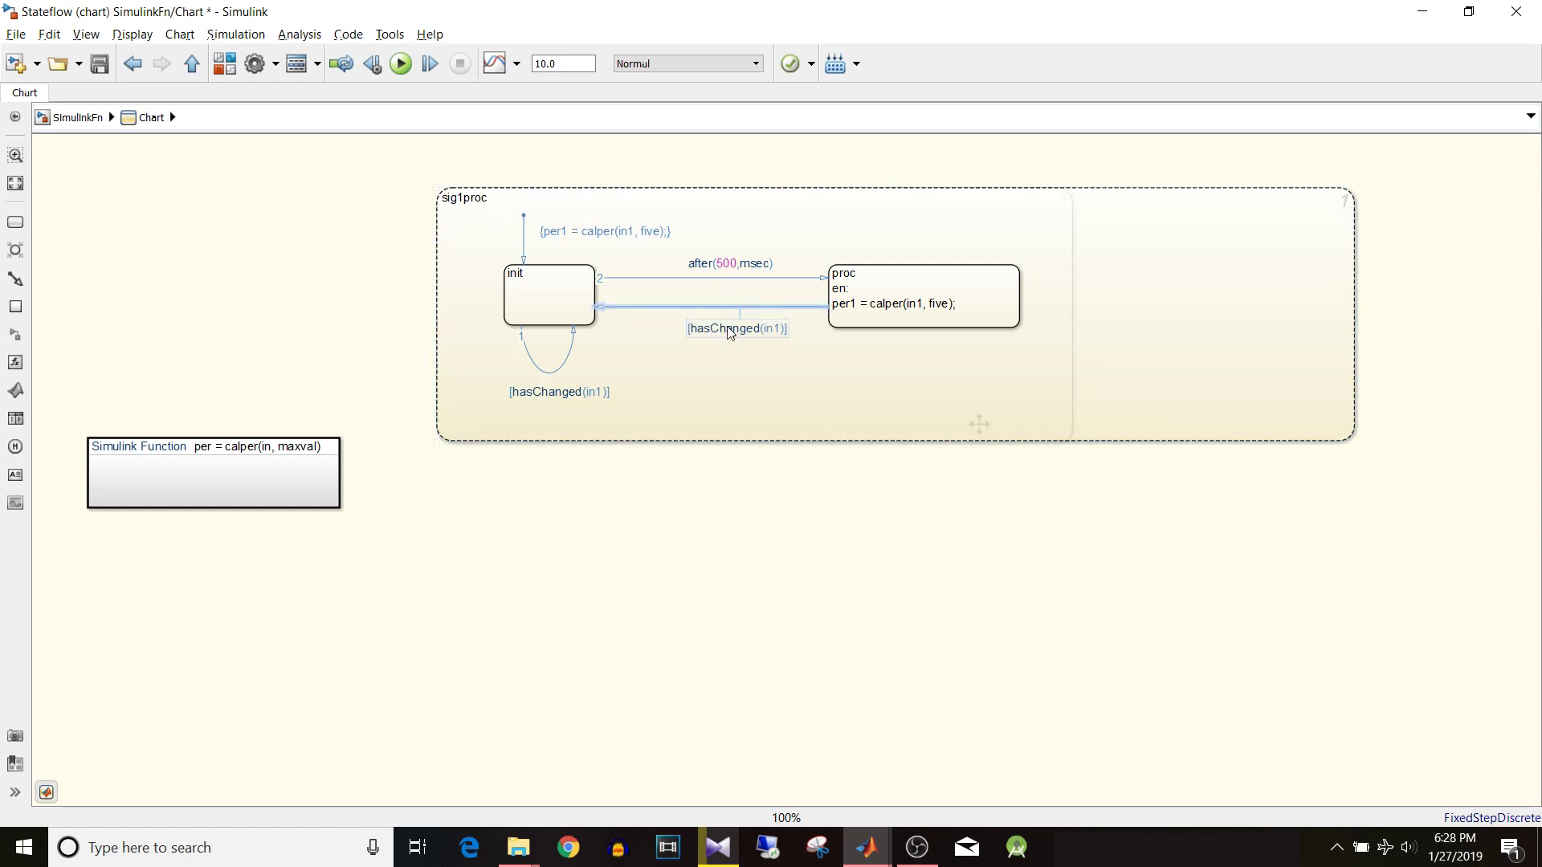
Duplicate the sig1proc state with its contents directly below the original and rename the copy sig2proc.
{"action": "left_click", "coordinate": [979, 424]}
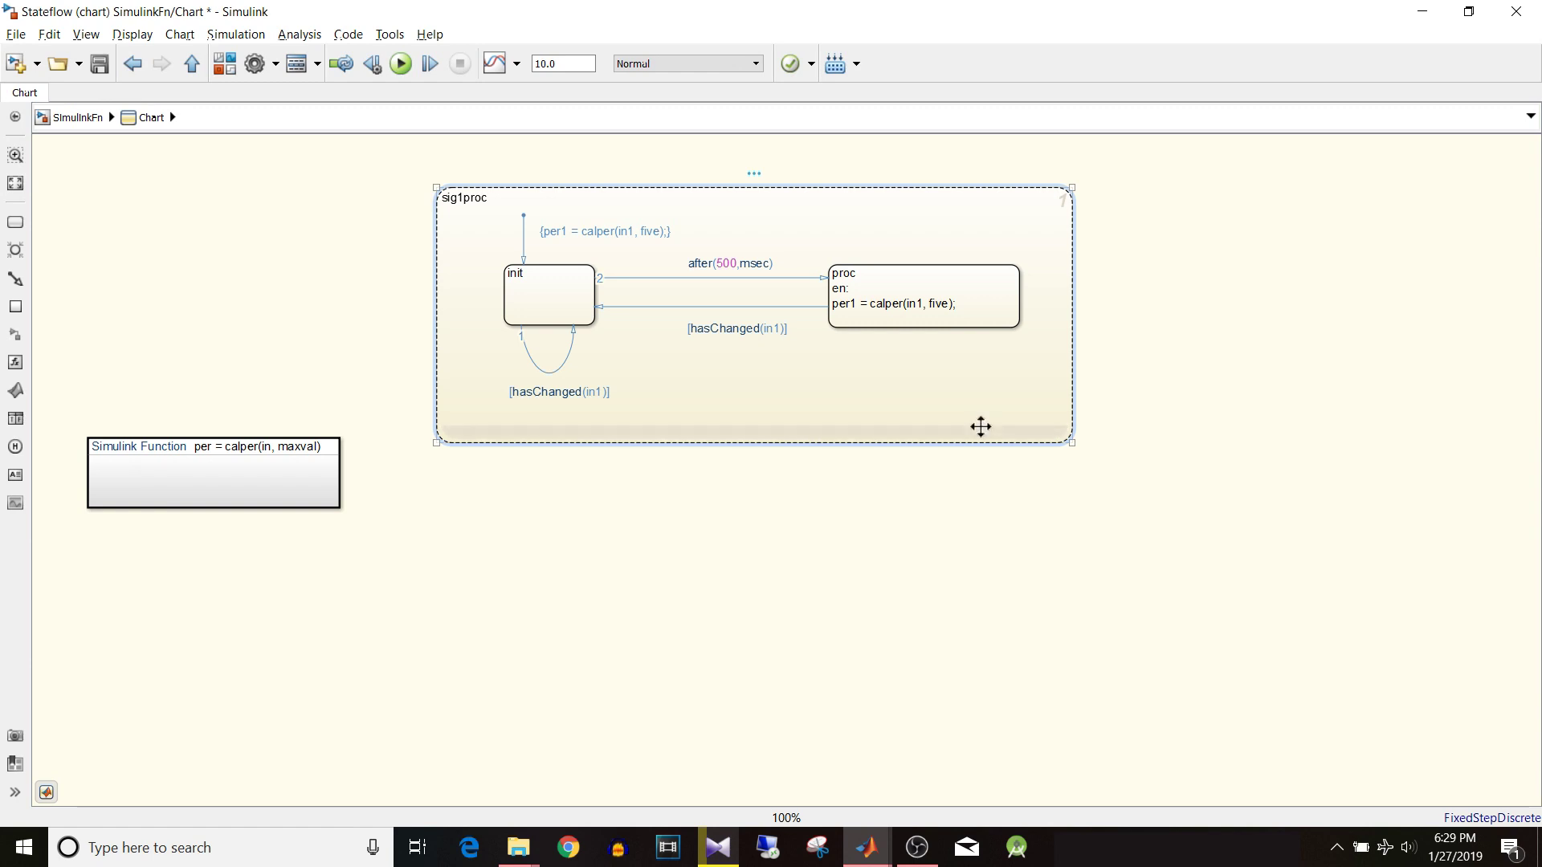
{"action": "left_click_drag", "start_coordinate": [997, 652], "coordinate": [986, 733]}
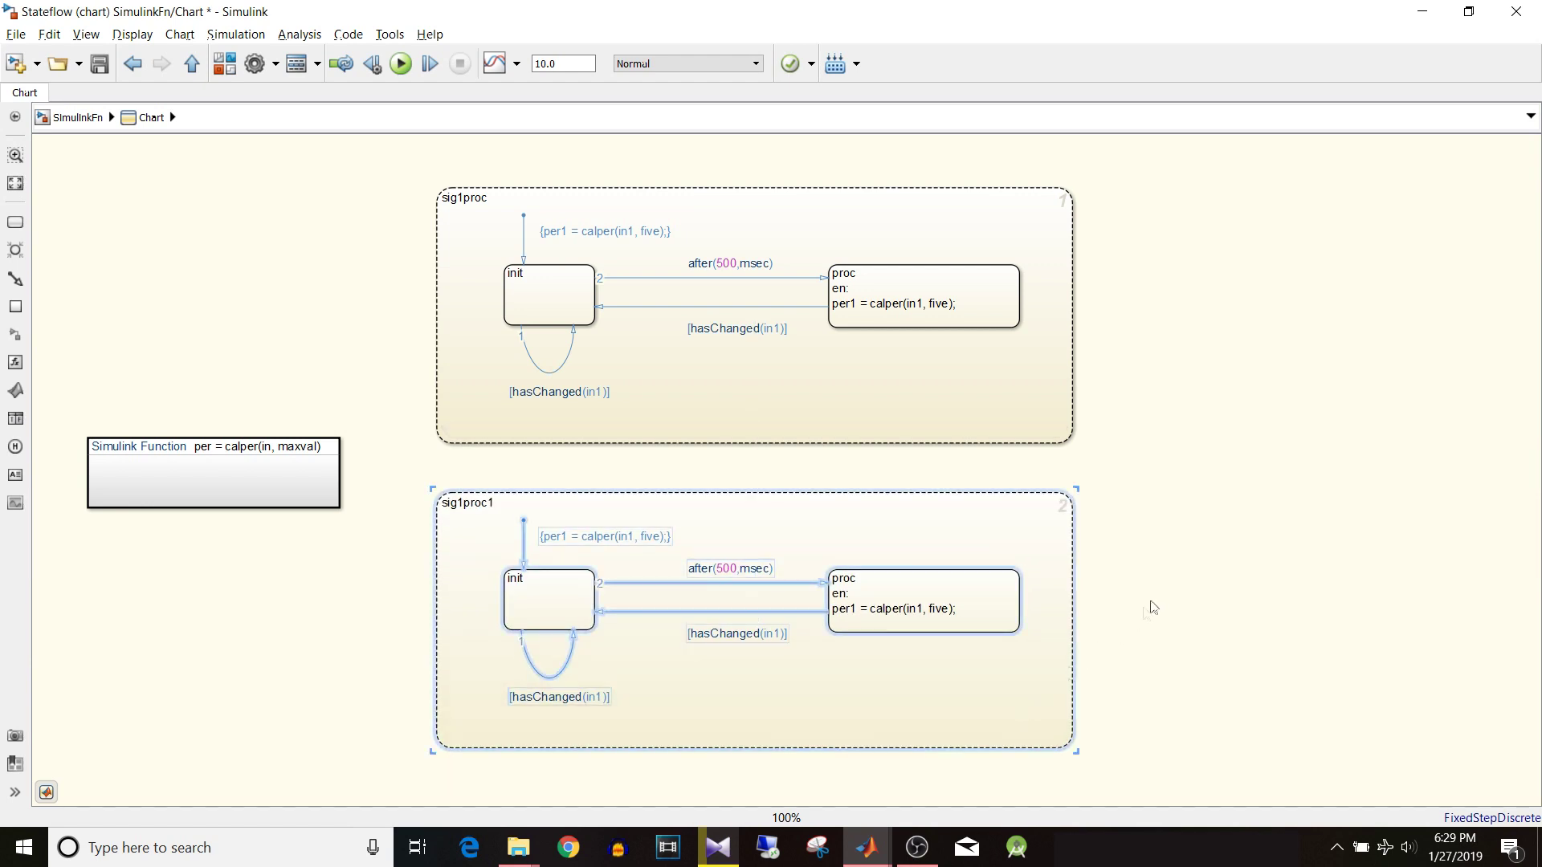
{"action": "left_click", "coordinate": [463, 503]}
{"action": "type", "text": "2"}
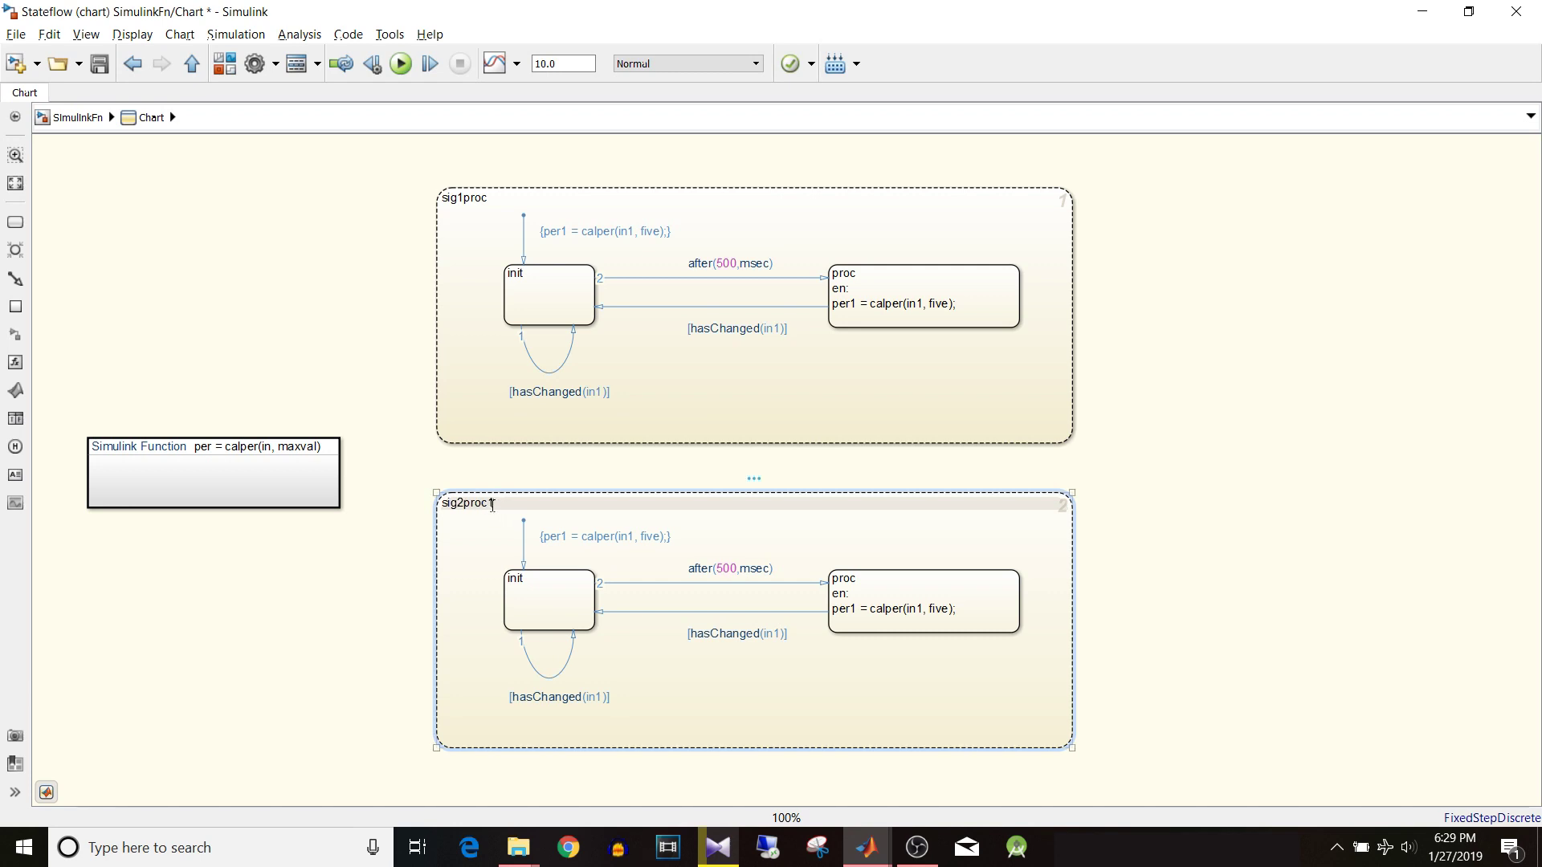
{"action": "left_click", "coordinate": [491, 504]}
{"action": "left_click", "coordinate": [624, 587]}
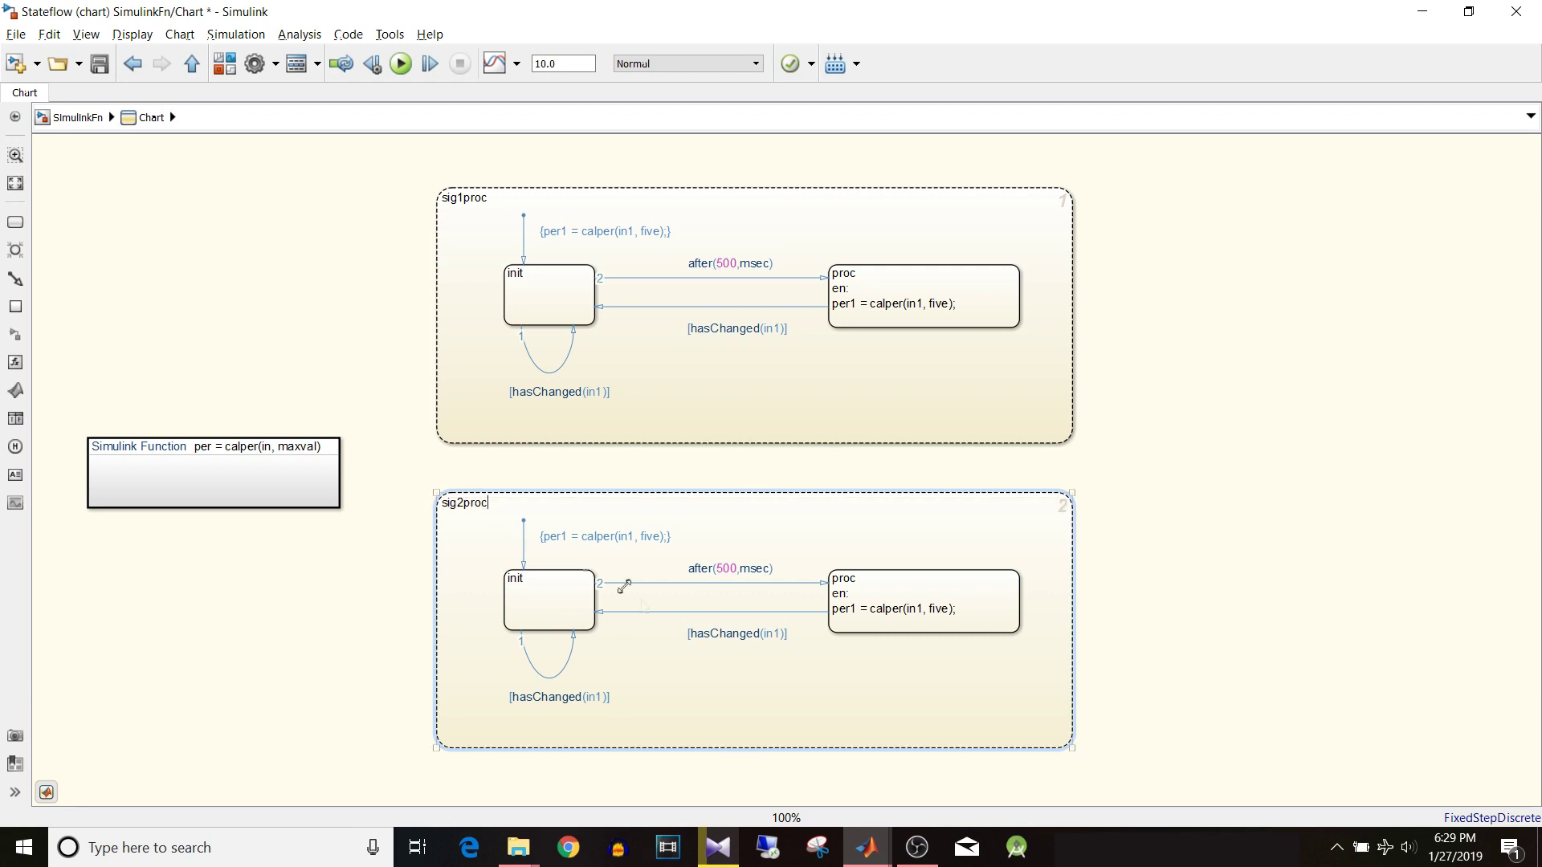
Change the default transition action and the proc entry action in sig2proc to per2 = calper(in2, twelve);.
{"action": "left_click", "coordinate": [564, 538]}
{"action": "left_click", "coordinate": [566, 538]}
{"action": "key", "text": "BackSpace"}
{"action": "type", "text": "2"}
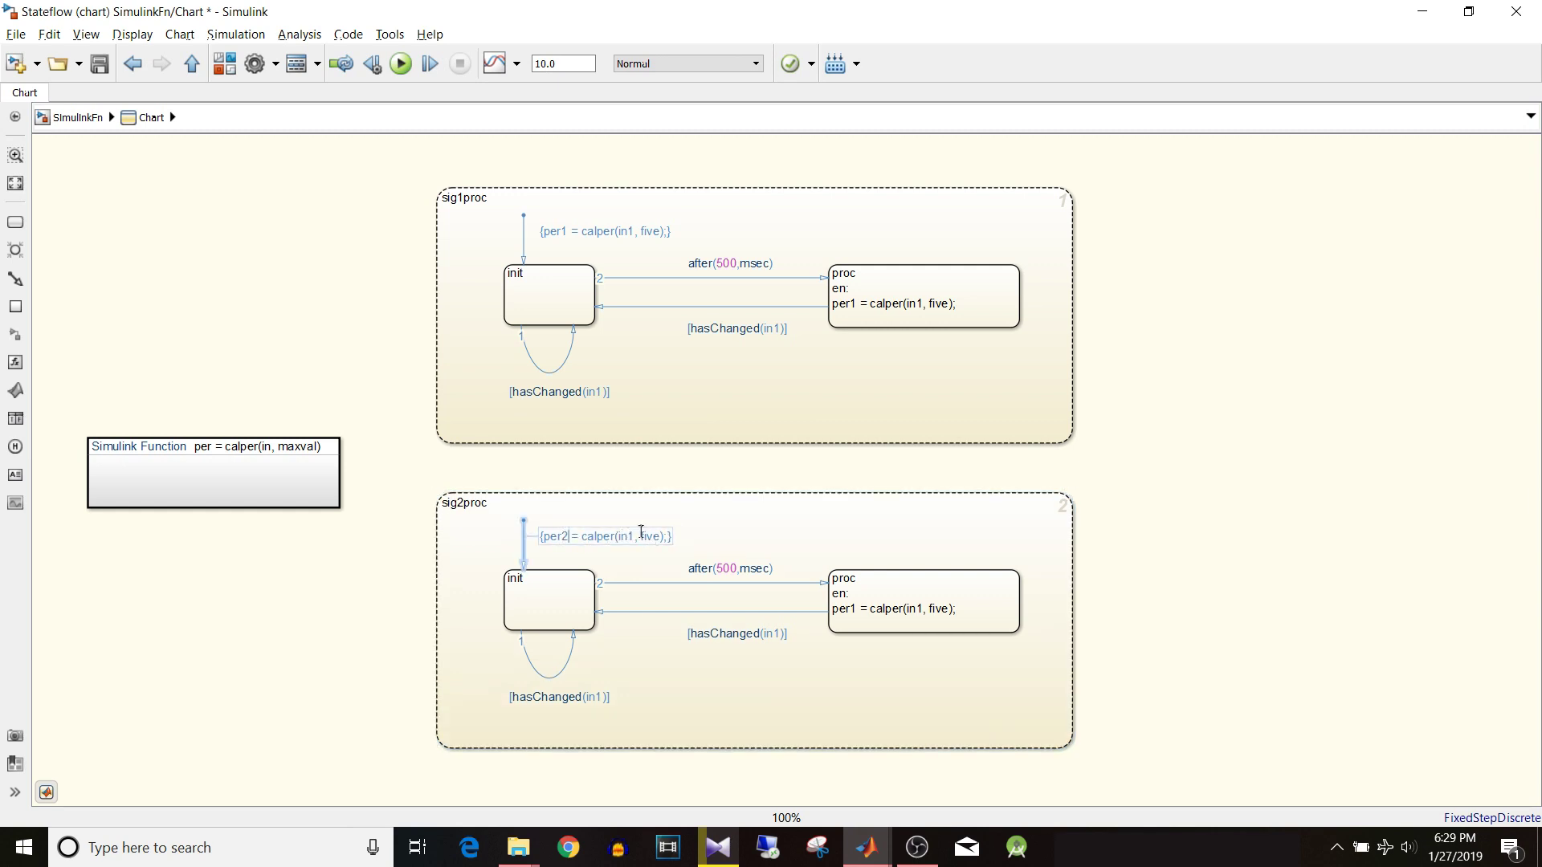
{"action": "left_click", "coordinate": [632, 537]}
{"action": "key", "text": "BackSpace"}
{"action": "type", "text": "2"}
{"action": "double_click", "coordinate": [648, 537]}
{"action": "type", "text": "twelve"}
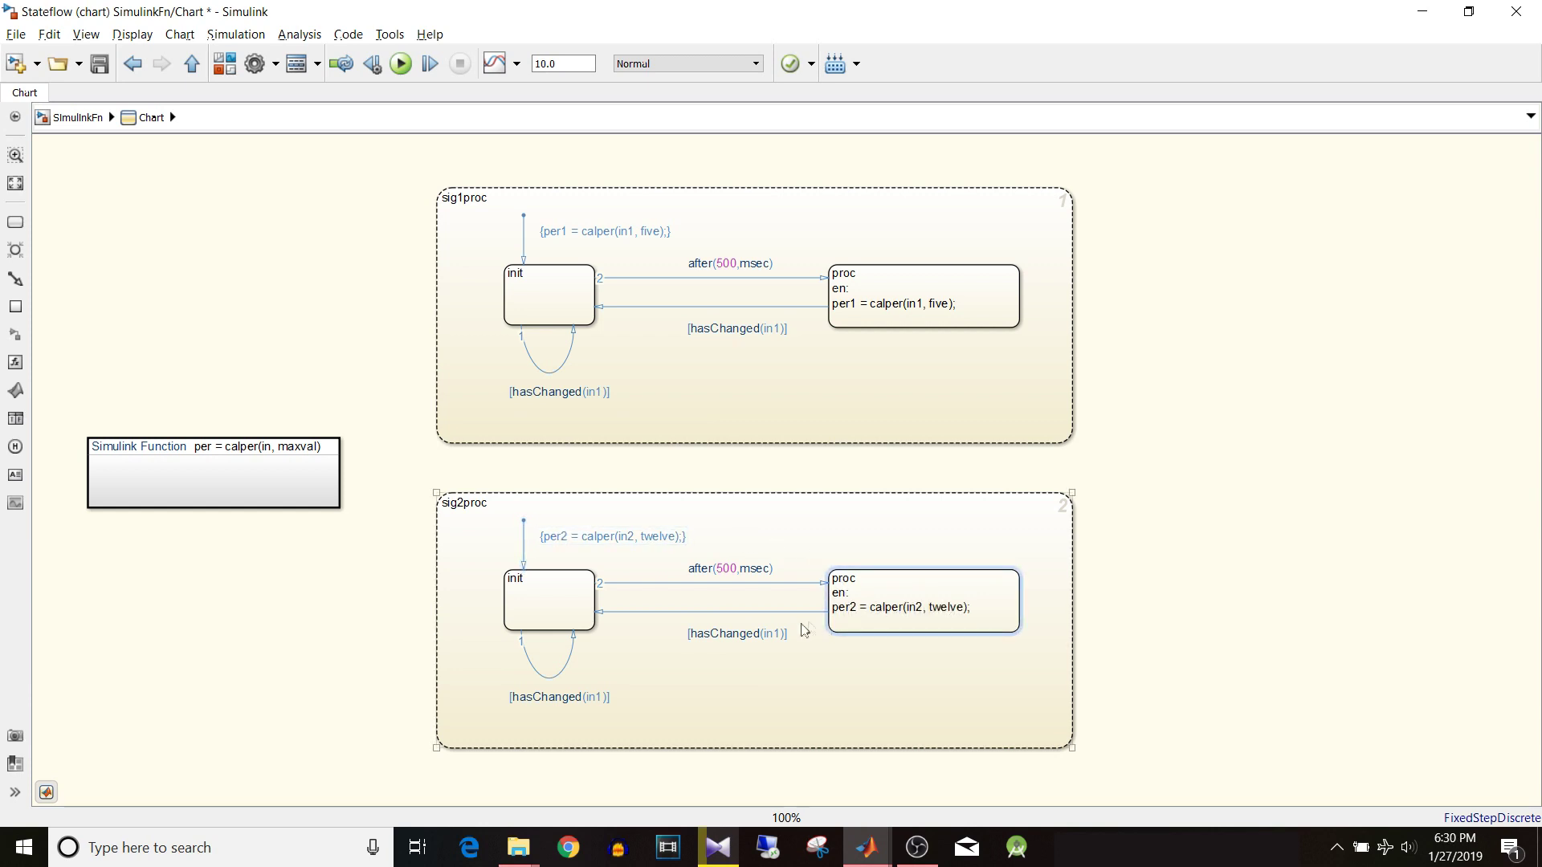
Change the conditions on sig2proc's return transition and init self-transition to [hasChanged(in2)].
{"action": "left_click", "coordinate": [778, 635]}
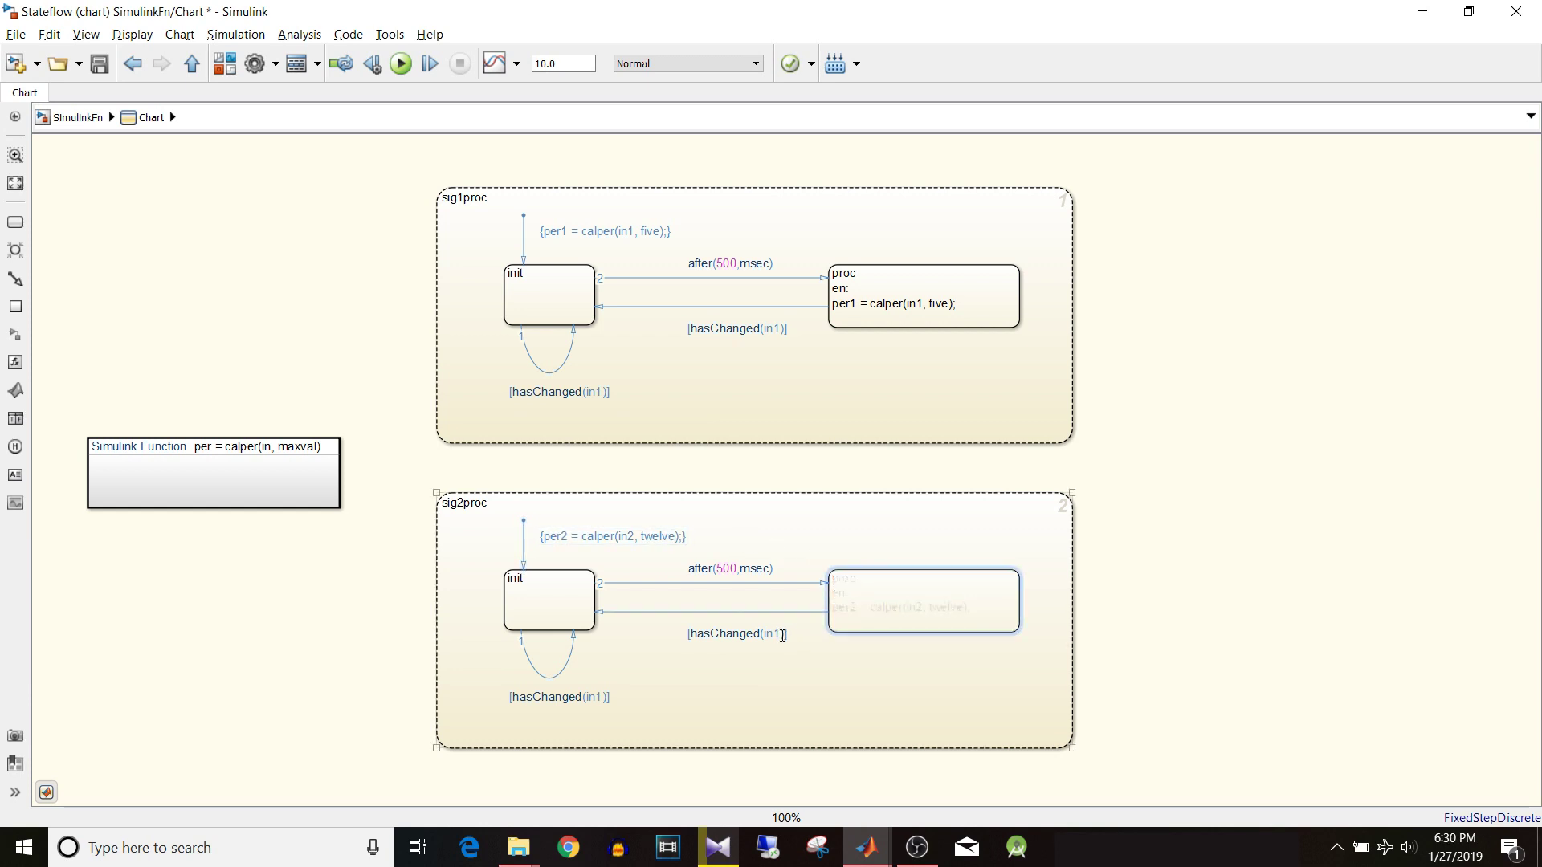
{"action": "key", "text": "BackSpace"}
{"action": "type", "text": "2"}
{"action": "left_click", "coordinate": [605, 691]}
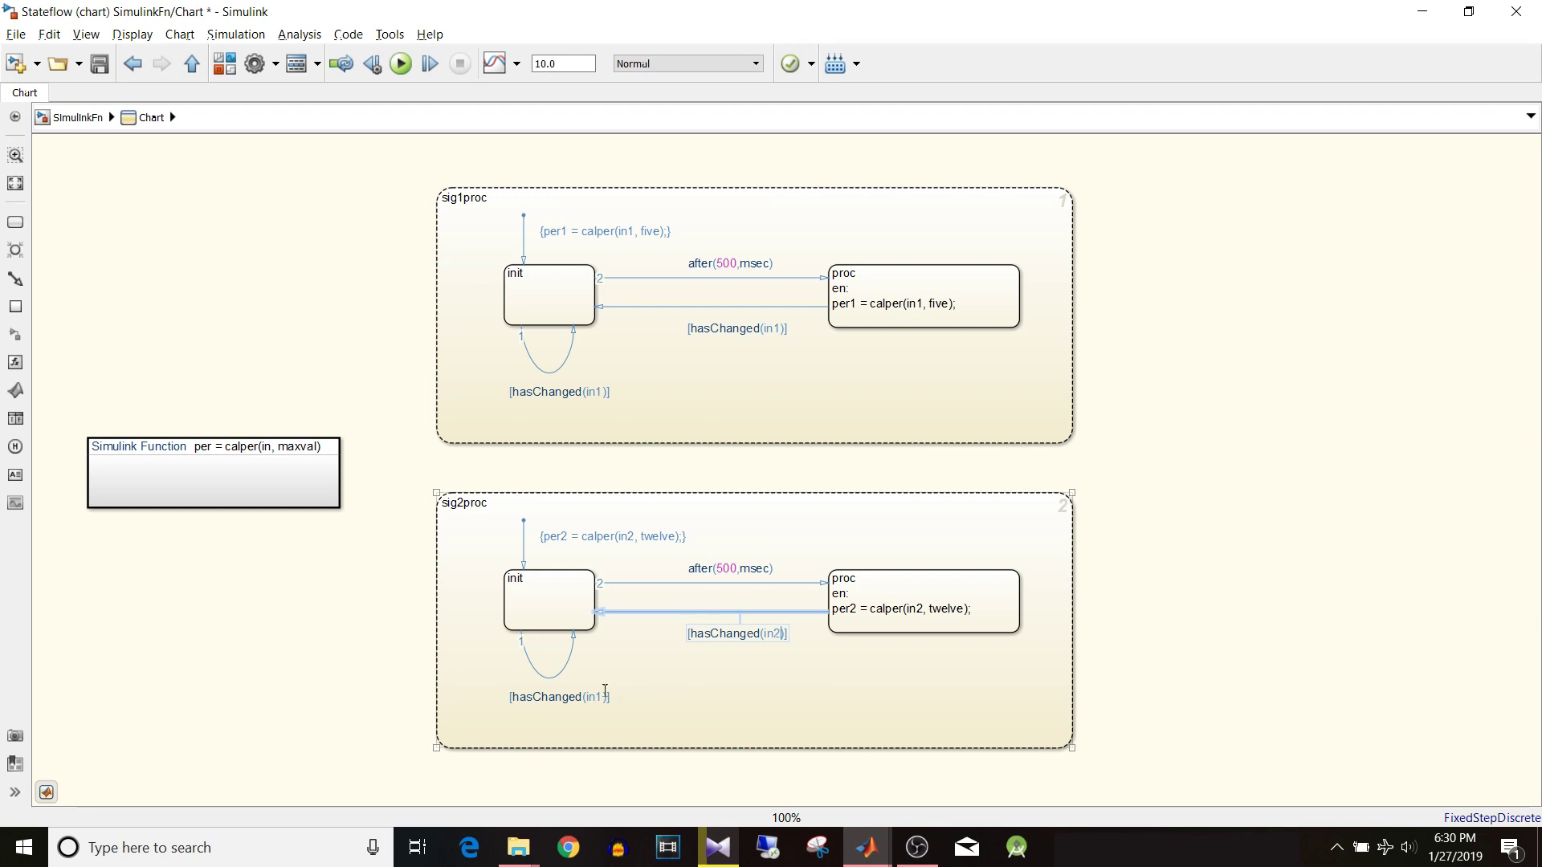
{"action": "left_click", "coordinate": [603, 696]}
{"action": "key", "text": "BackSpace"}
{"action": "type", "text": "2"}
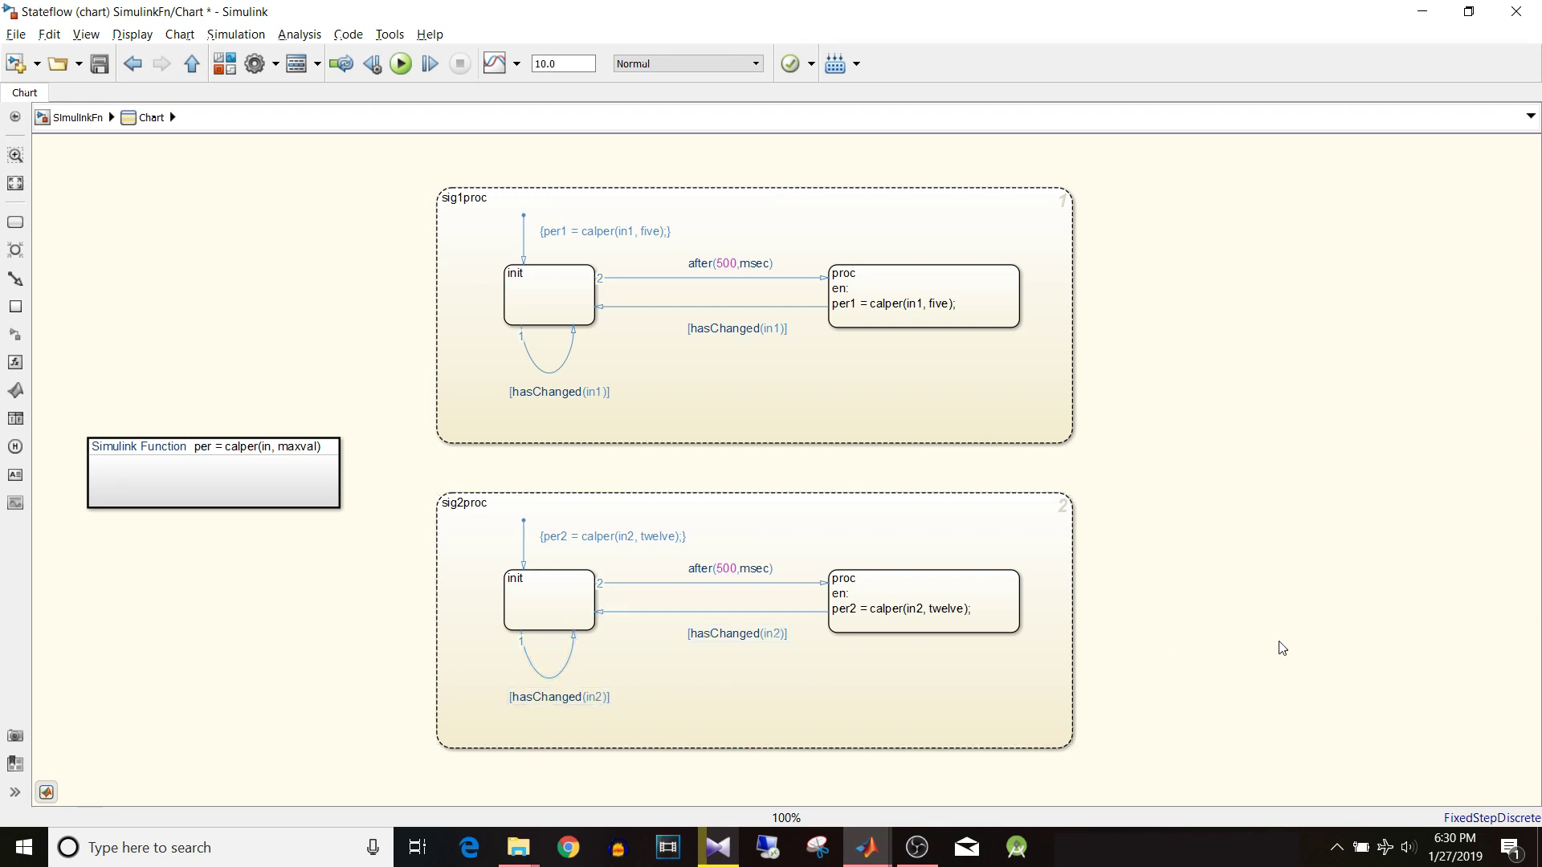
Add a Scope block with 2 inputs to the top-level model and connect it to the chart's per1 and per2 outputs.
{"action": "left_click", "coordinate": [82, 122]}
{"action": "double_click", "coordinate": [763, 499]}
{"action": "type", "text": "scope"}
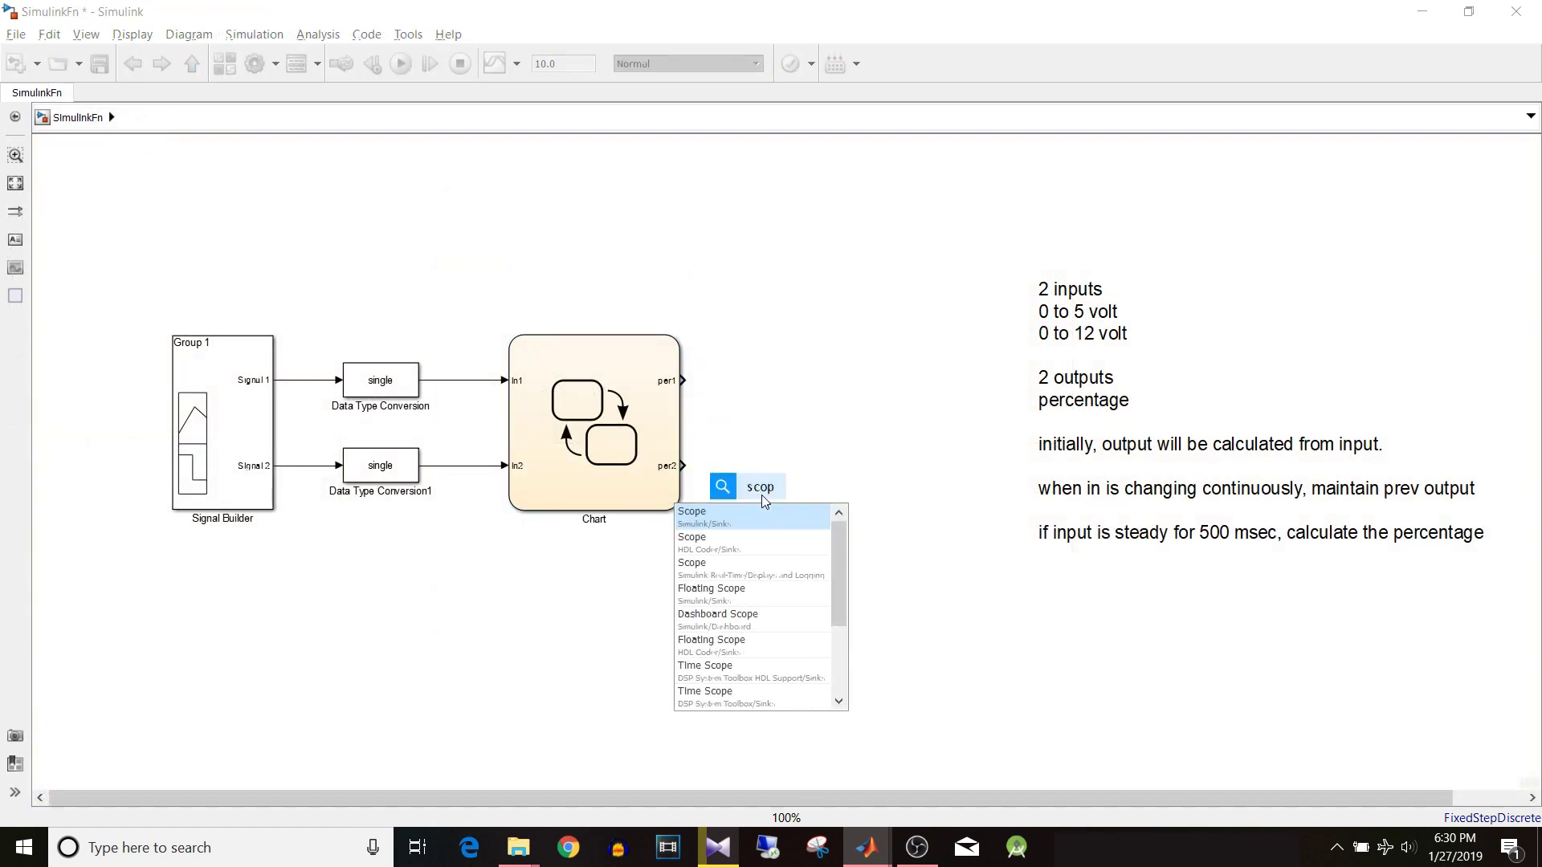
{"action": "left_click", "coordinate": [769, 521]}
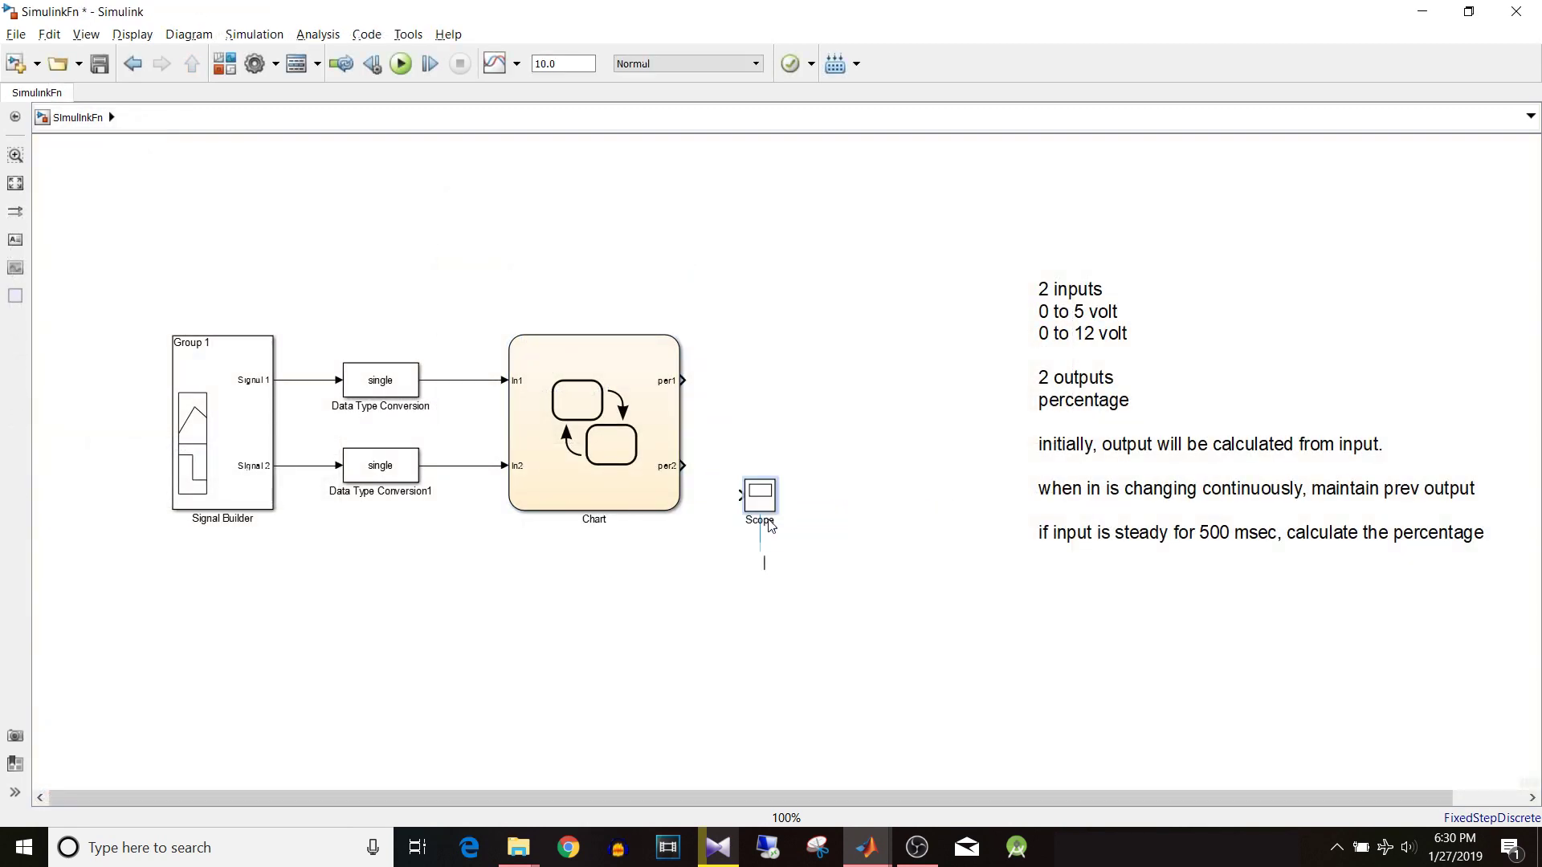
{"action": "type", "text": "2"}
{"action": "key", "text": "Return"}
{"action": "left_click", "coordinate": [897, 578]}
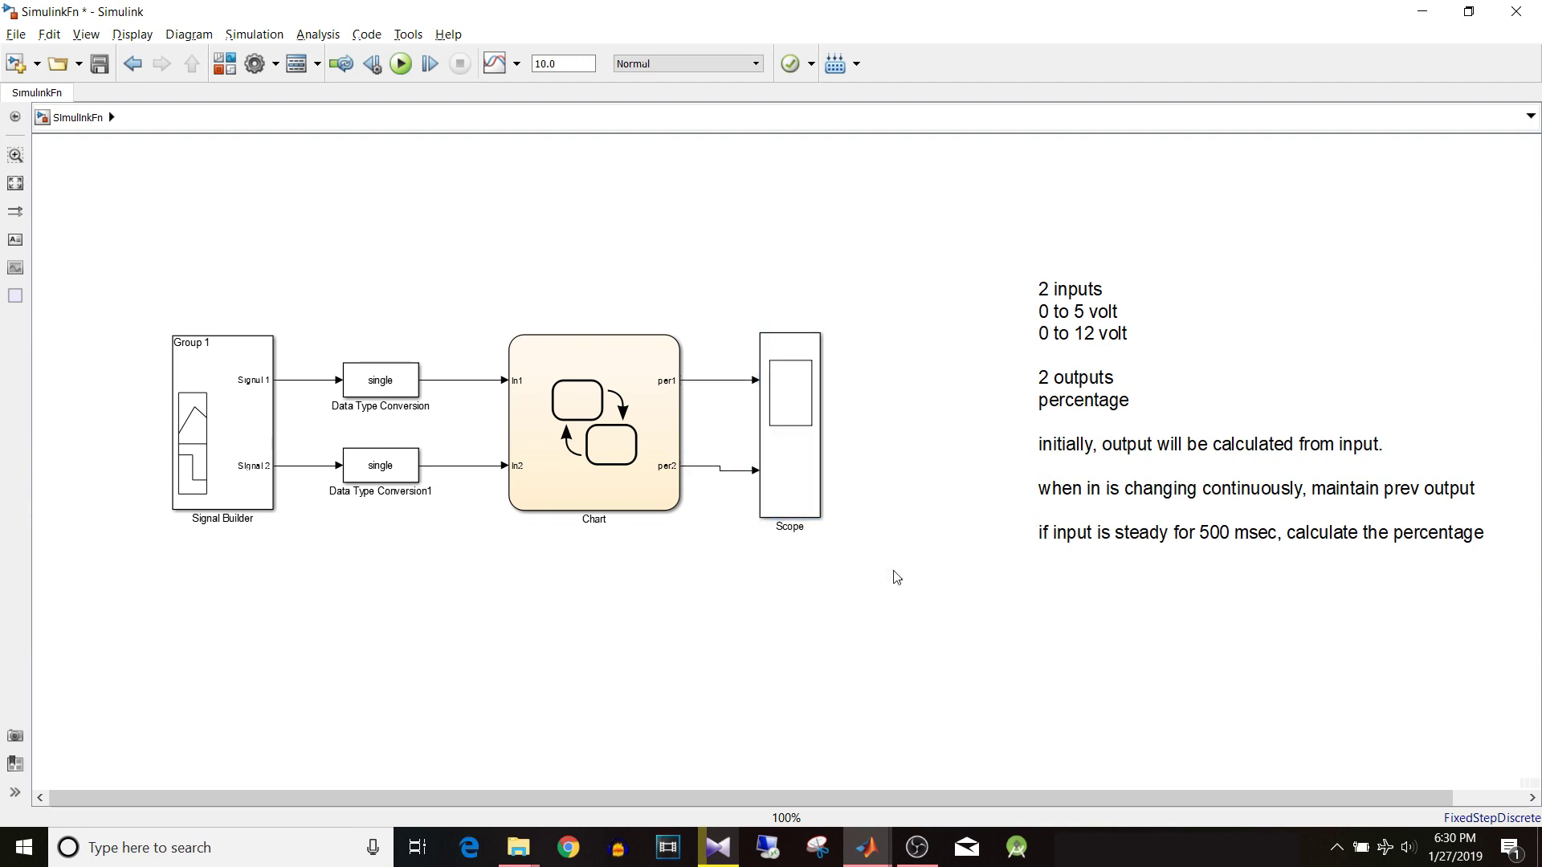
Review the model's solver configuration, accept it and save the model.
{"action": "left_click", "coordinate": [255, 63]}
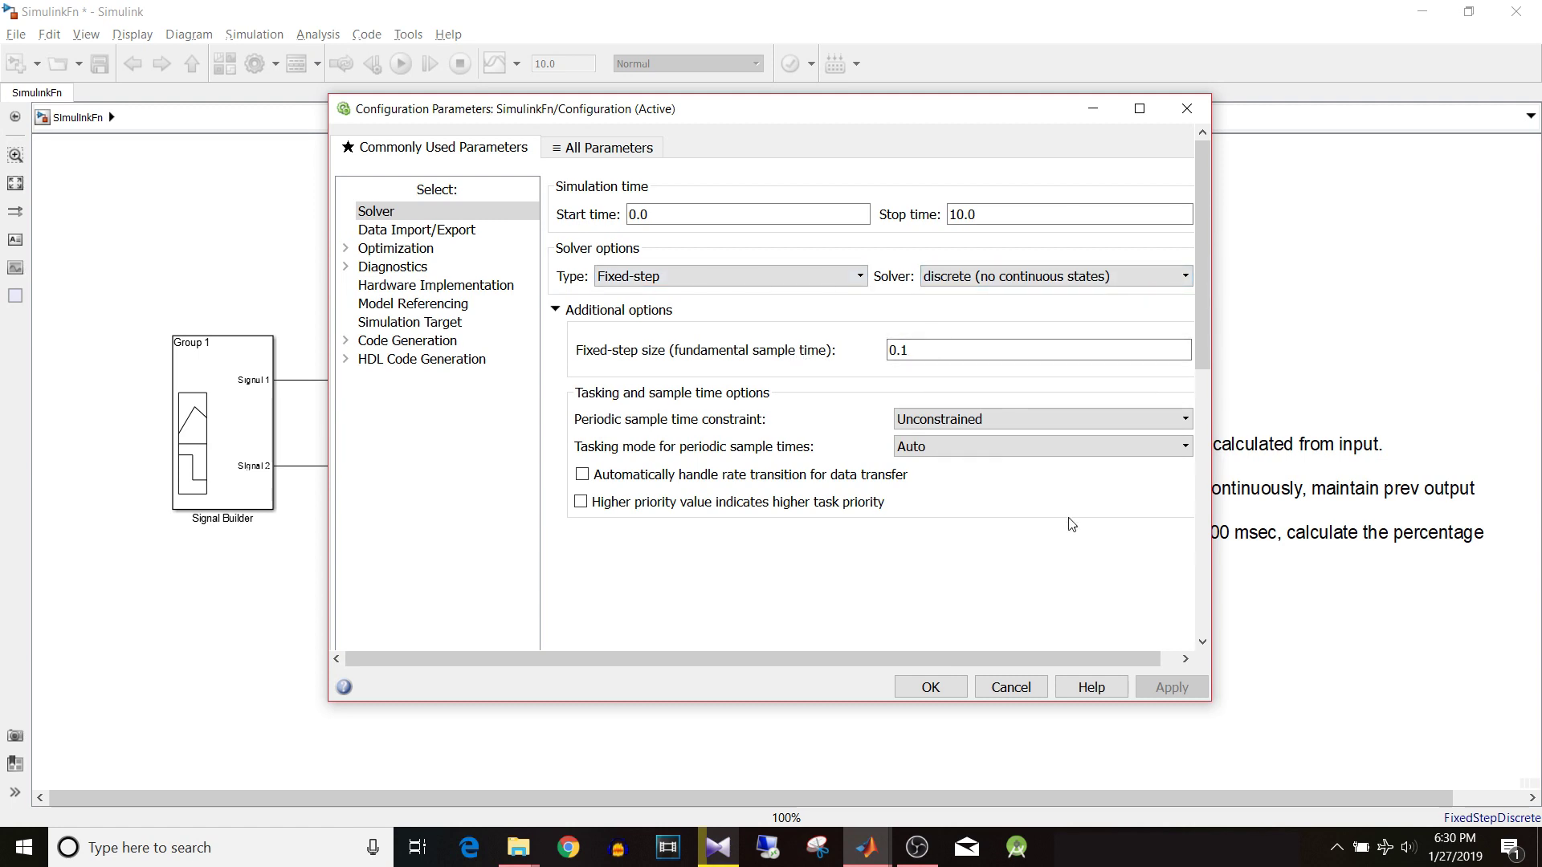
{"action": "left_click", "coordinate": [931, 687]}
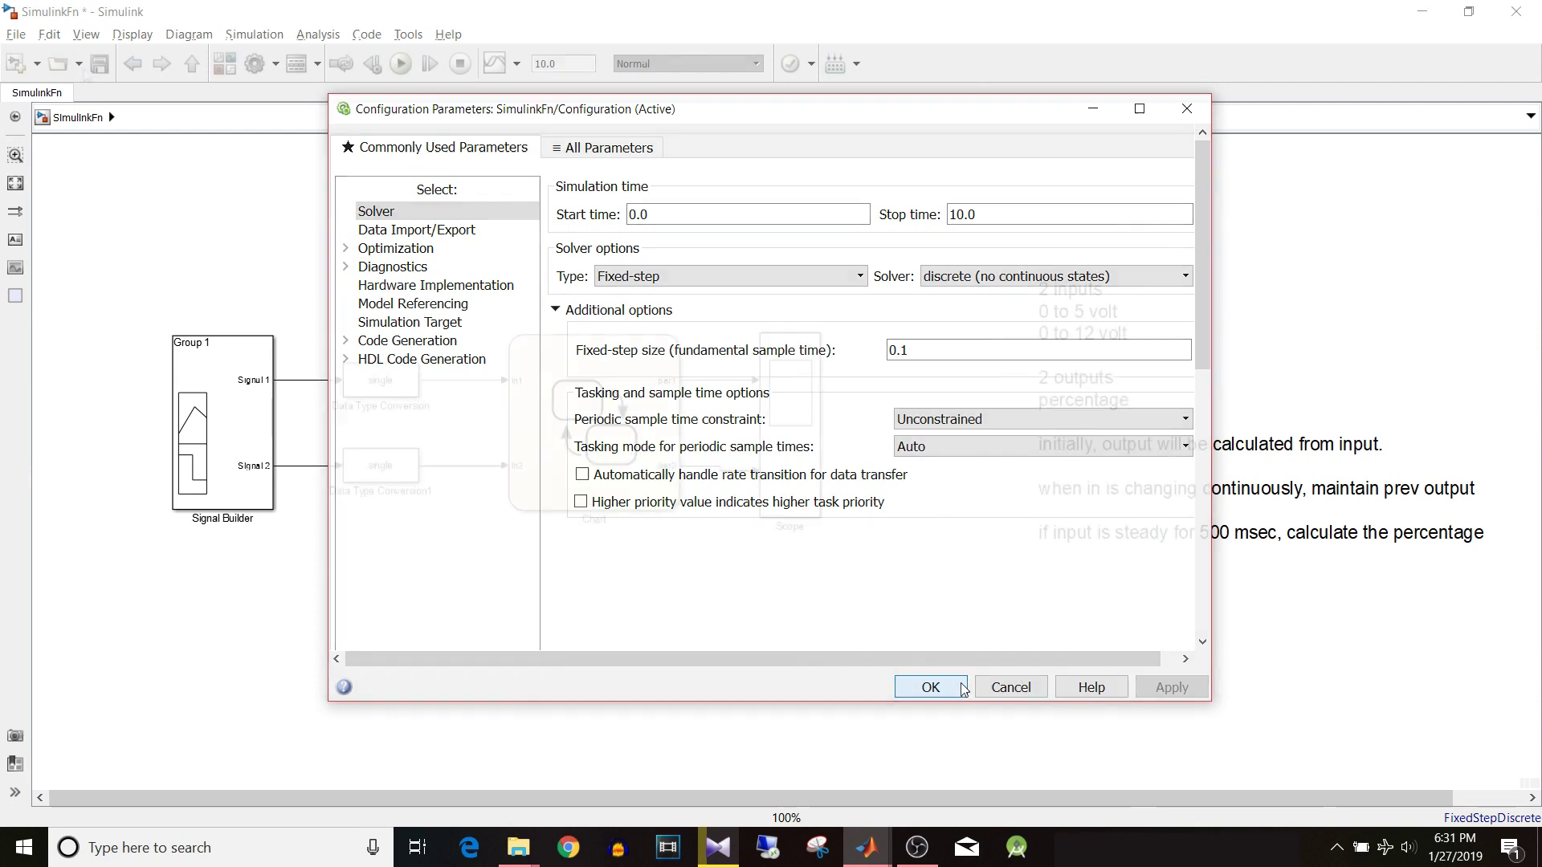
{"action": "left_click", "coordinate": [100, 67]}
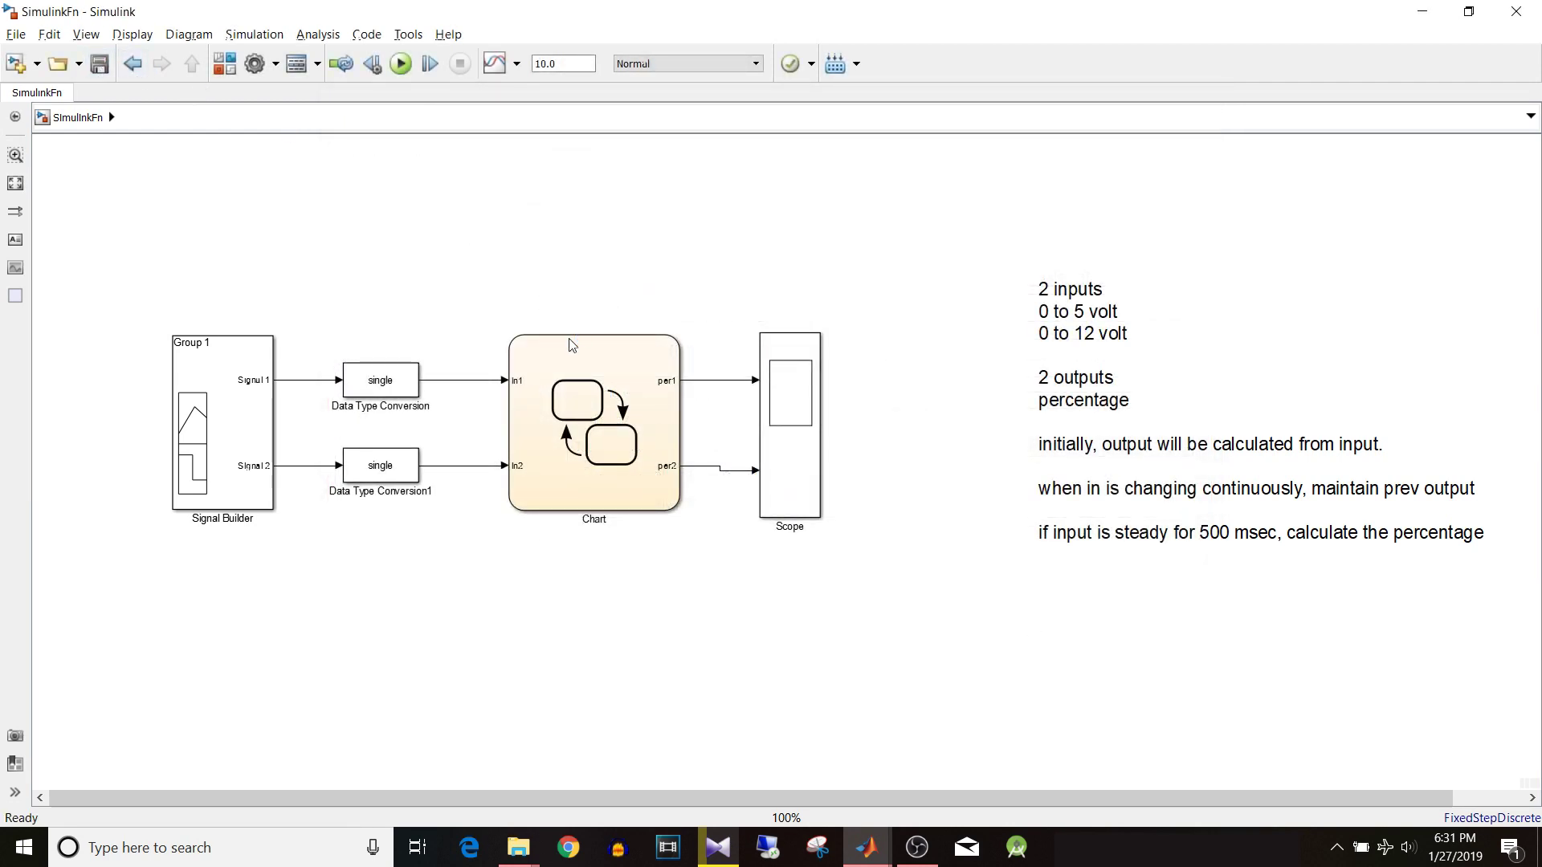
Open the Scope and set its layout to two displays stacked vertically.
{"action": "left_click", "coordinate": [803, 399]}
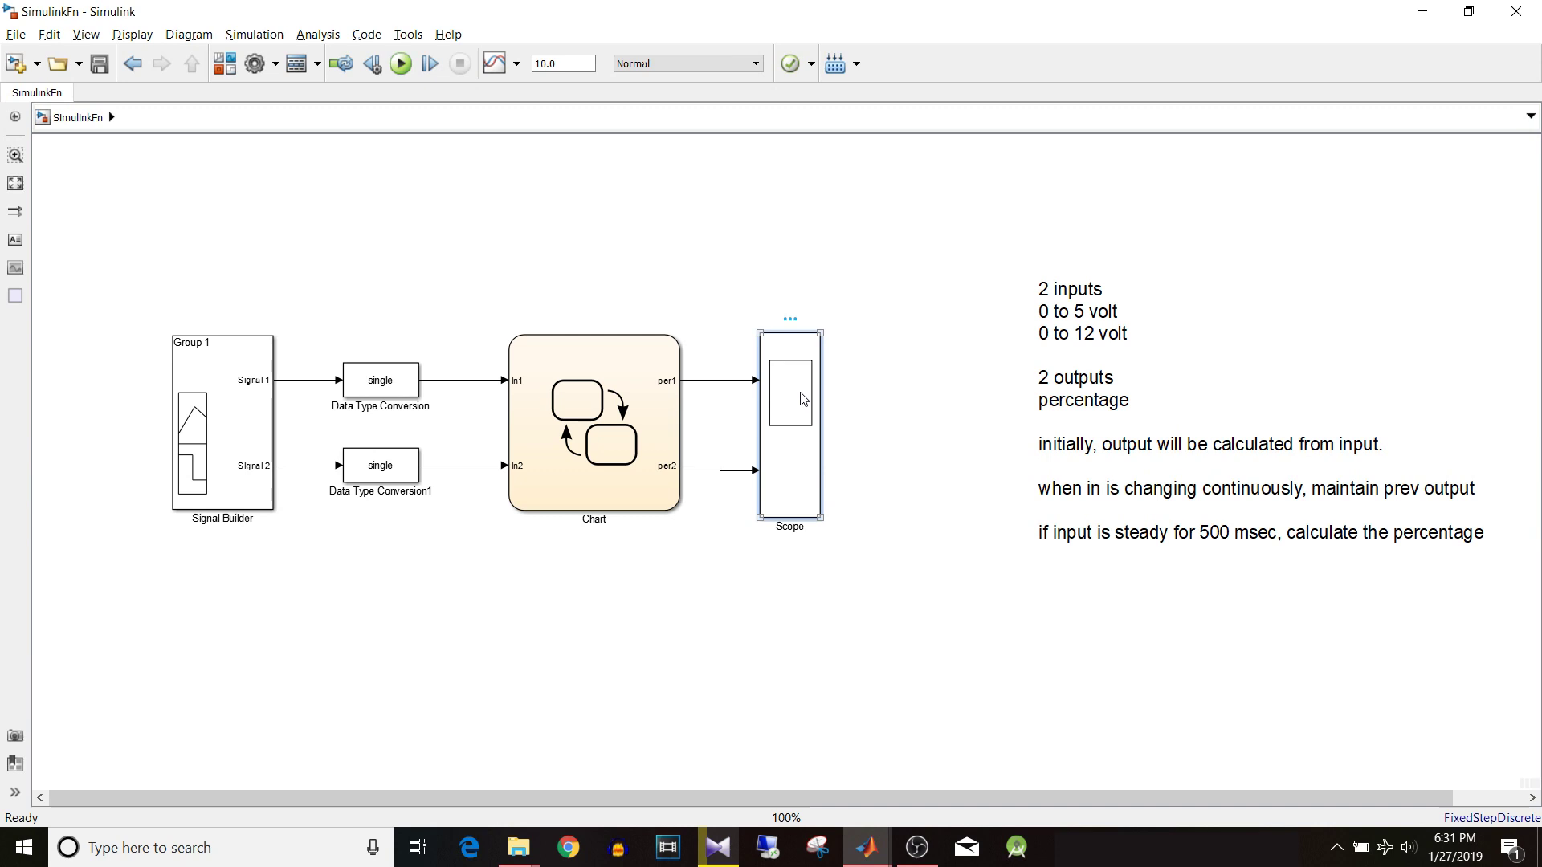
{"action": "double_click", "coordinate": [803, 399]}
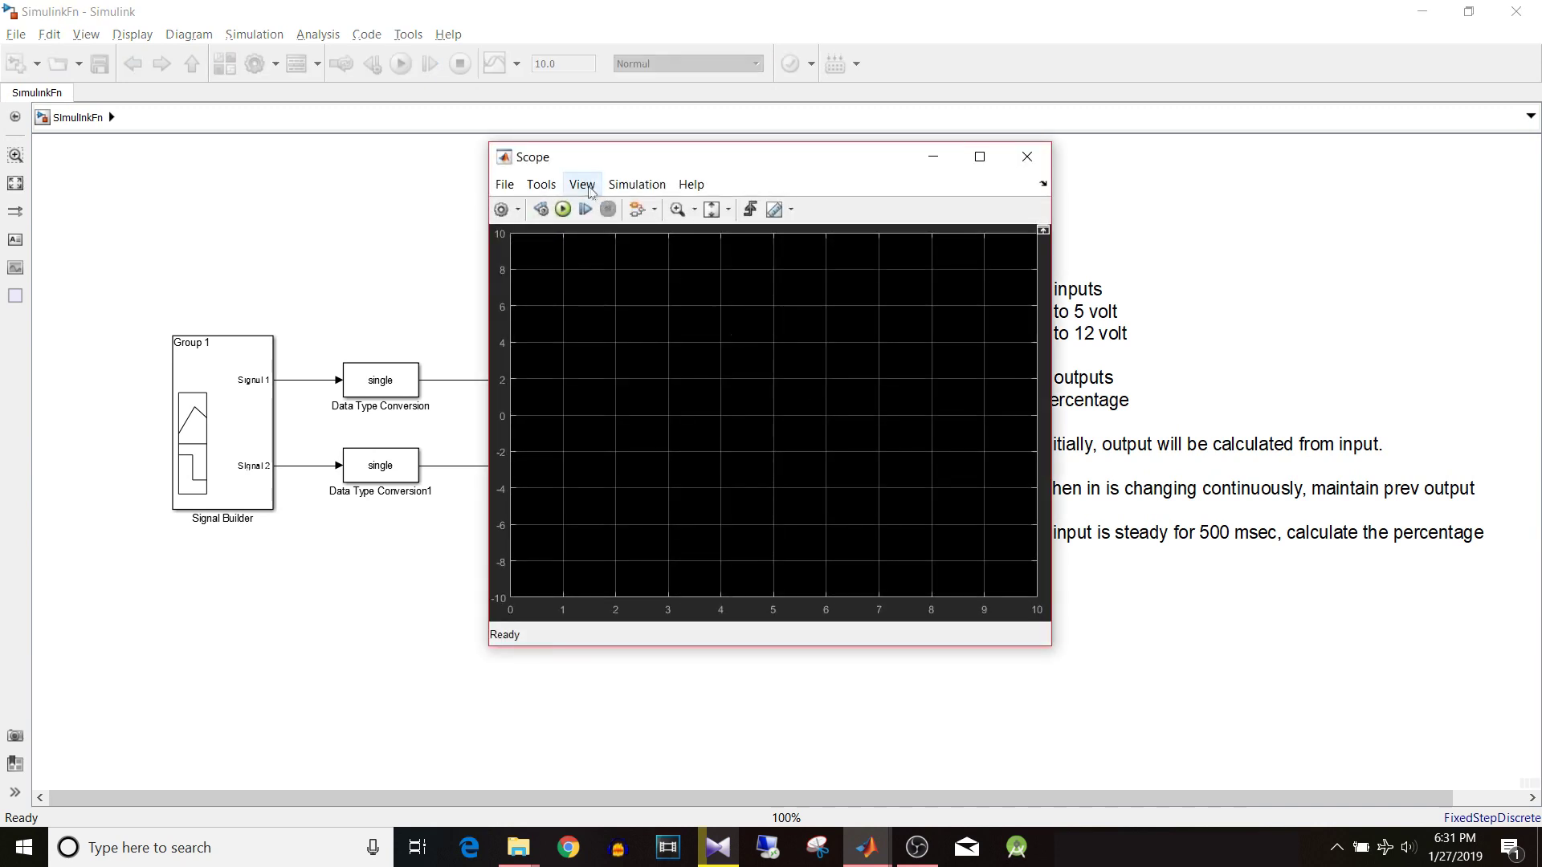
{"action": "left_click", "coordinate": [586, 186]}
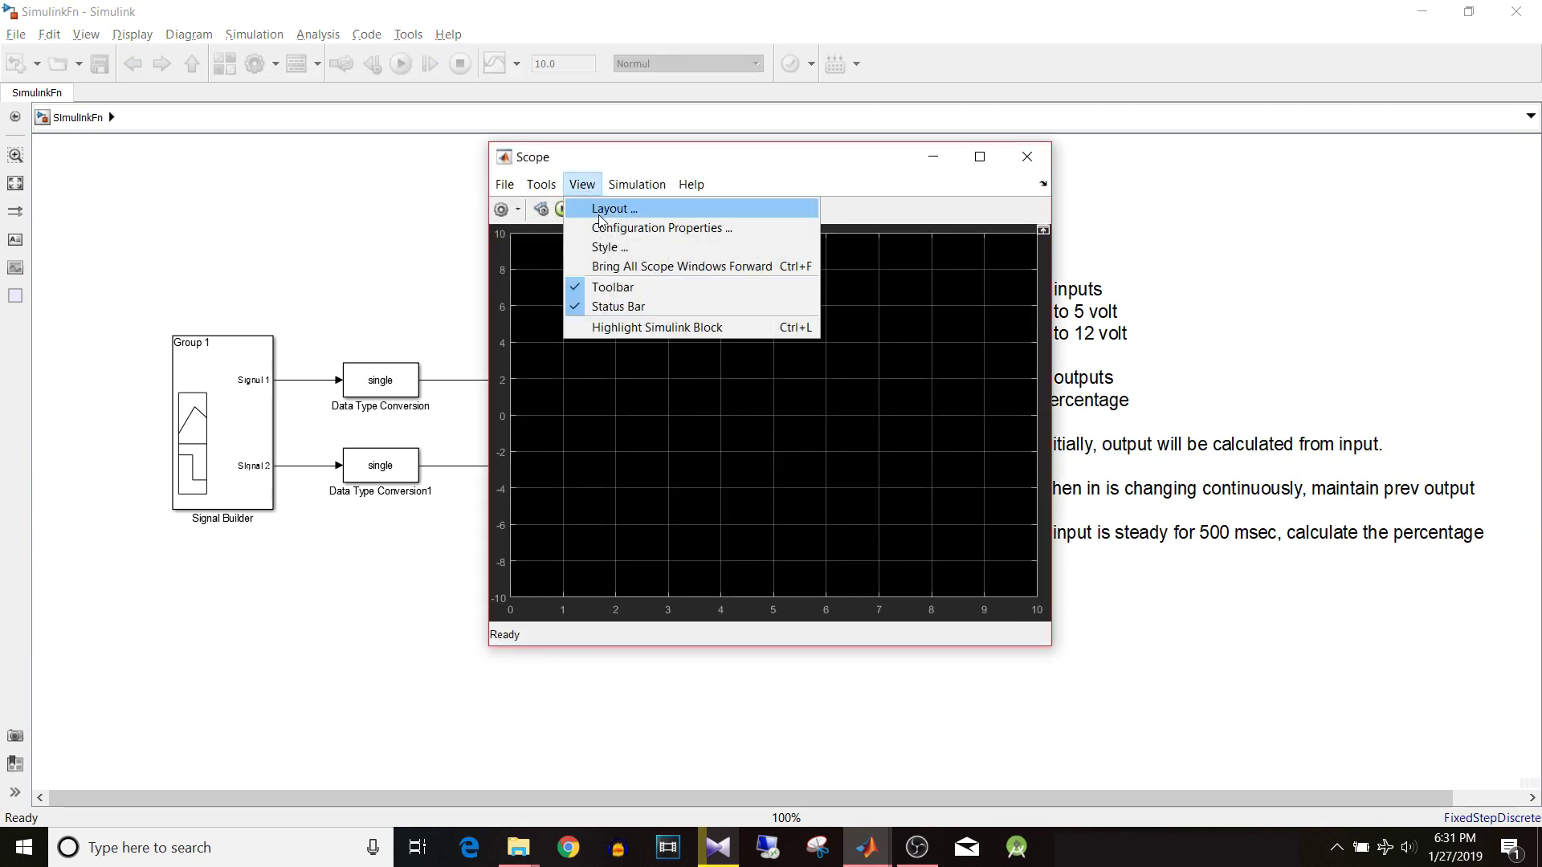
{"action": "left_click", "coordinate": [600, 216]}
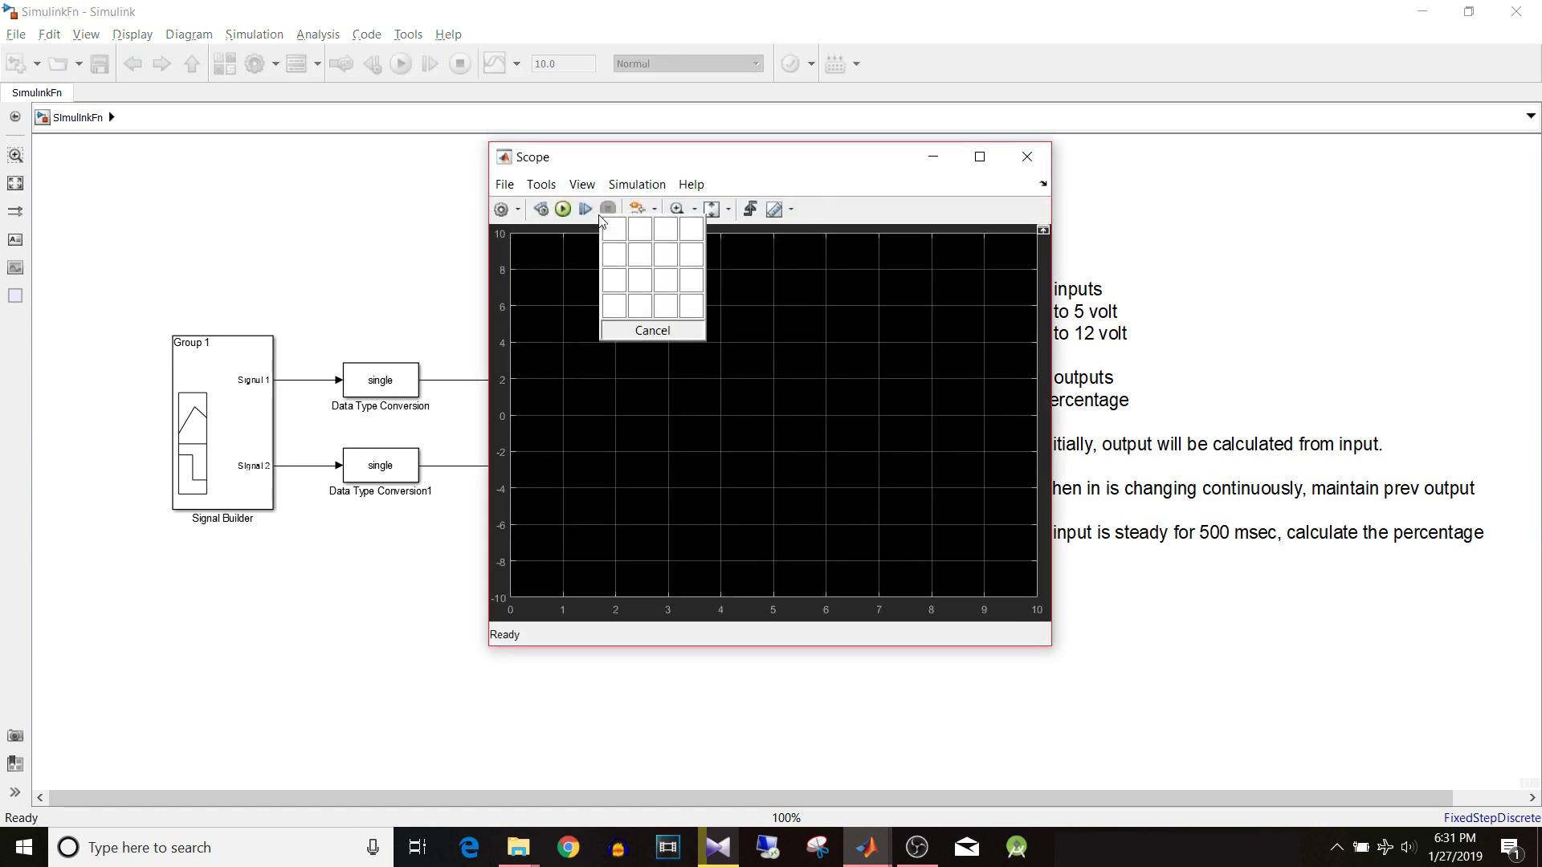
{"action": "left_click", "coordinate": [613, 257]}
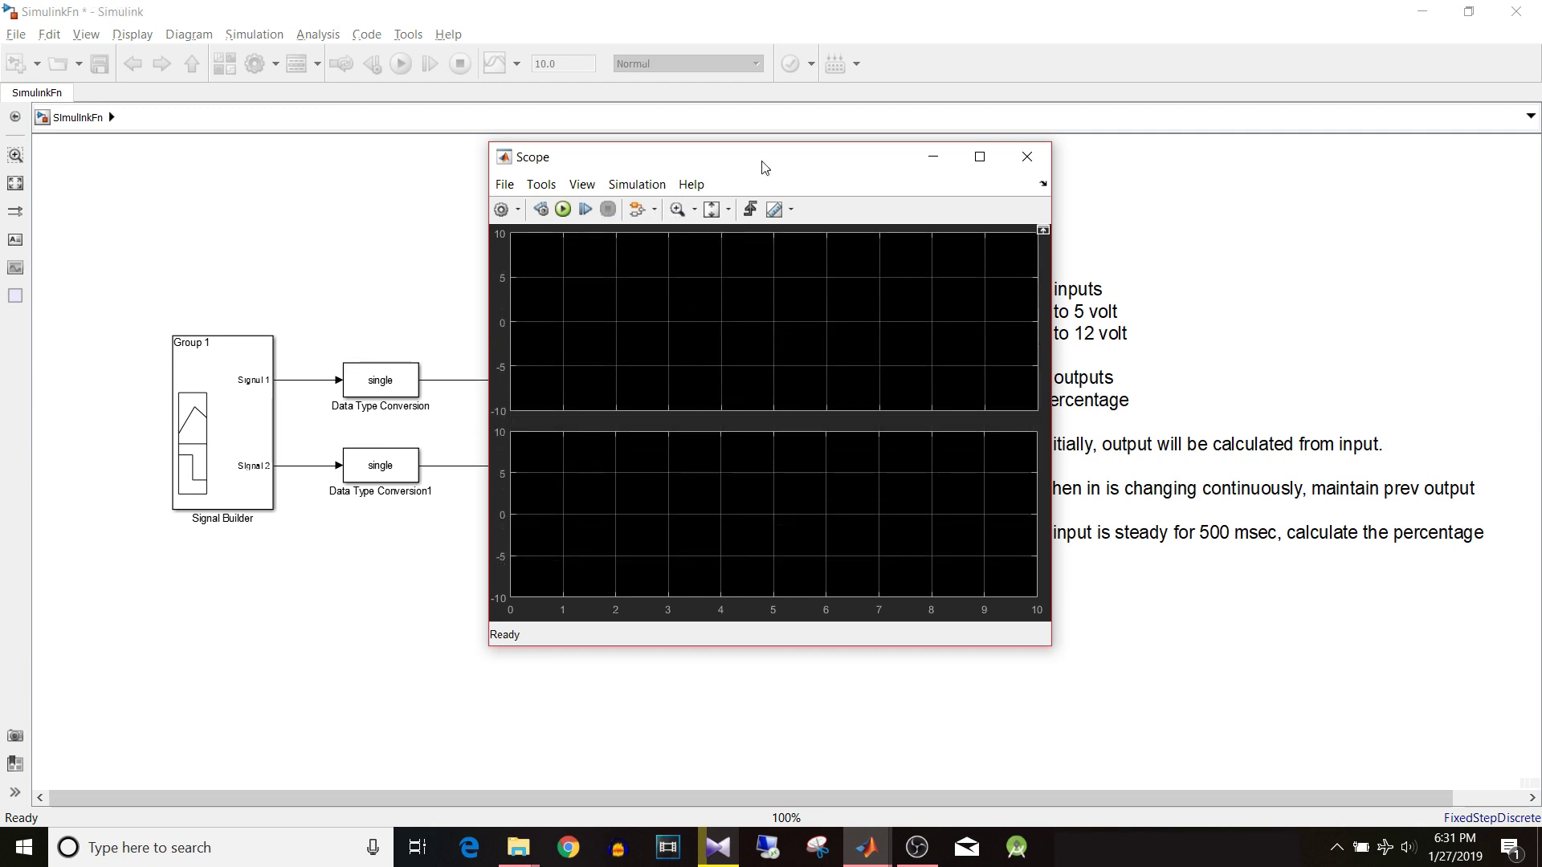
Open the Signal Builder next to the Scope and run the simulation.
{"action": "left_click", "coordinate": [226, 438]}
{"action": "double_click", "coordinate": [227, 438]}
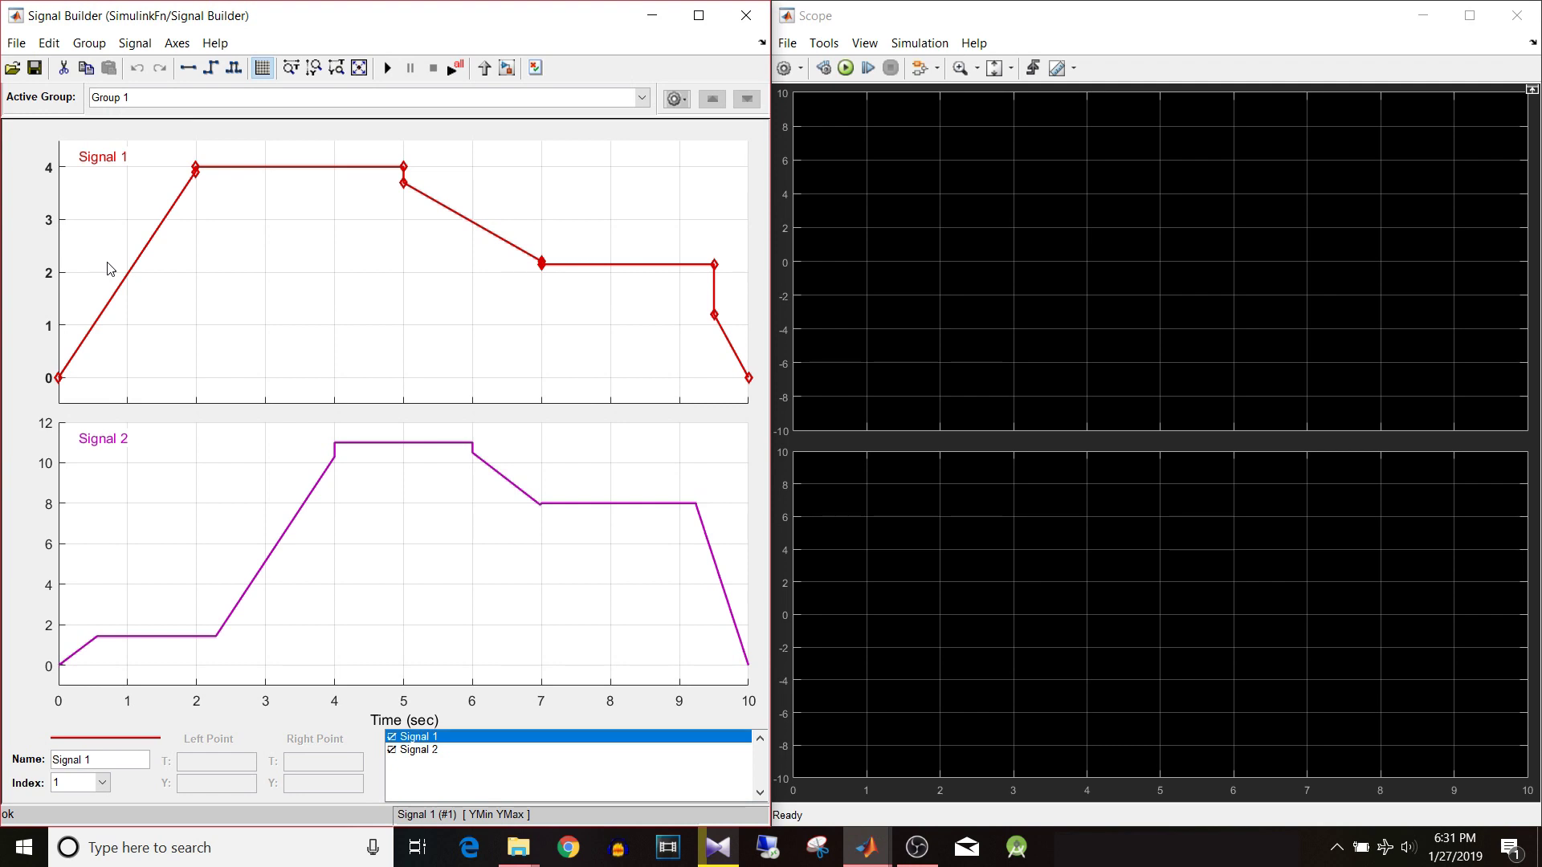
{"action": "left_click", "coordinate": [386, 70]}
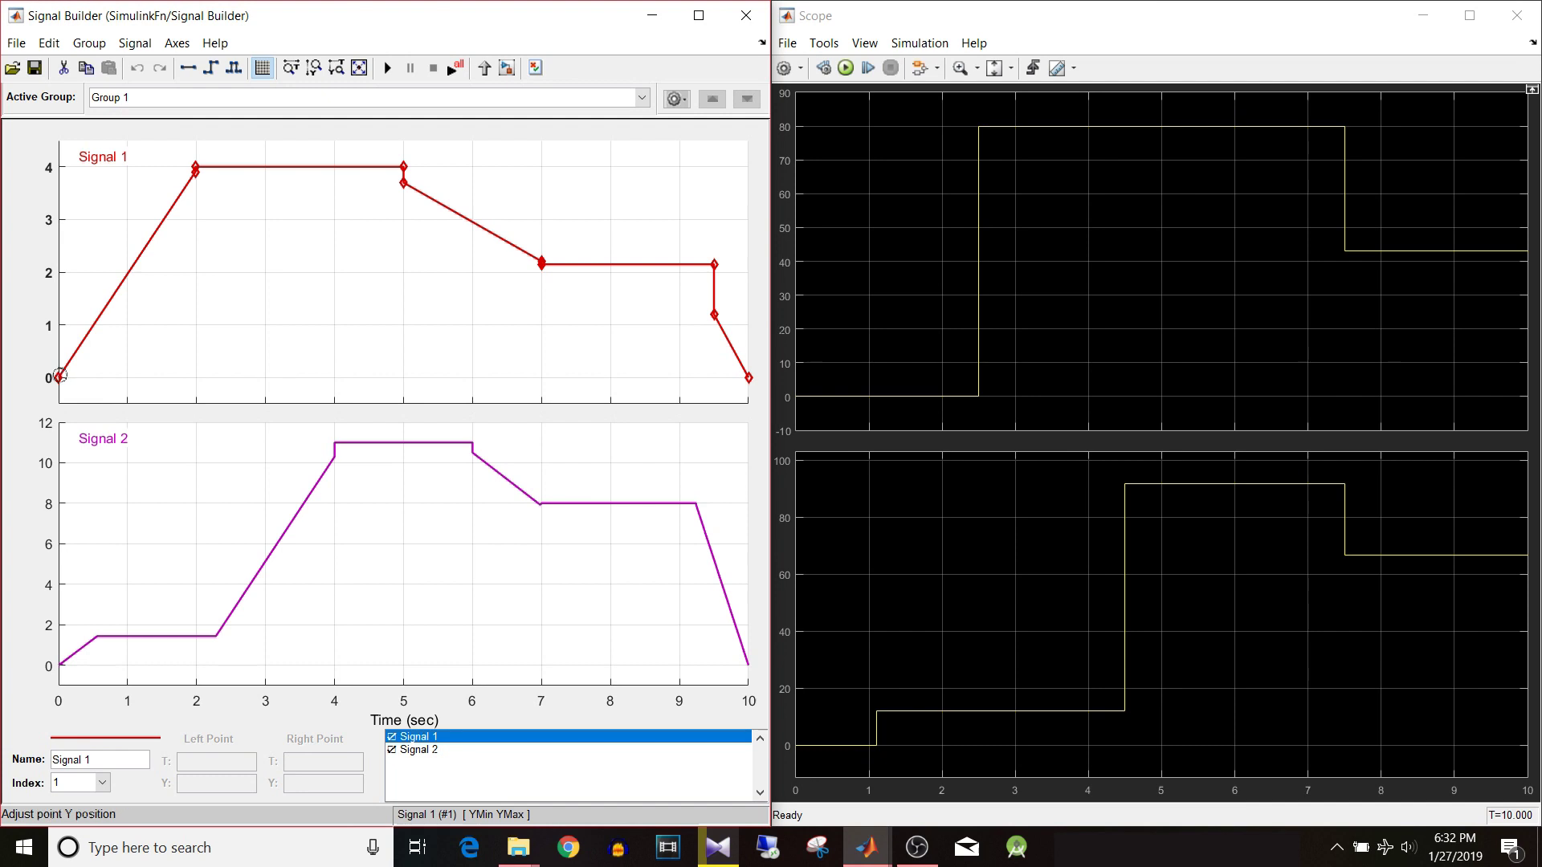
Compare Signal 2's steady segment from 4 to 6 seconds with a close-up of the corresponding rise in the lower scope plot.
{"action": "left_click", "coordinate": [58, 377]}
{"action": "left_click", "coordinate": [59, 384]}
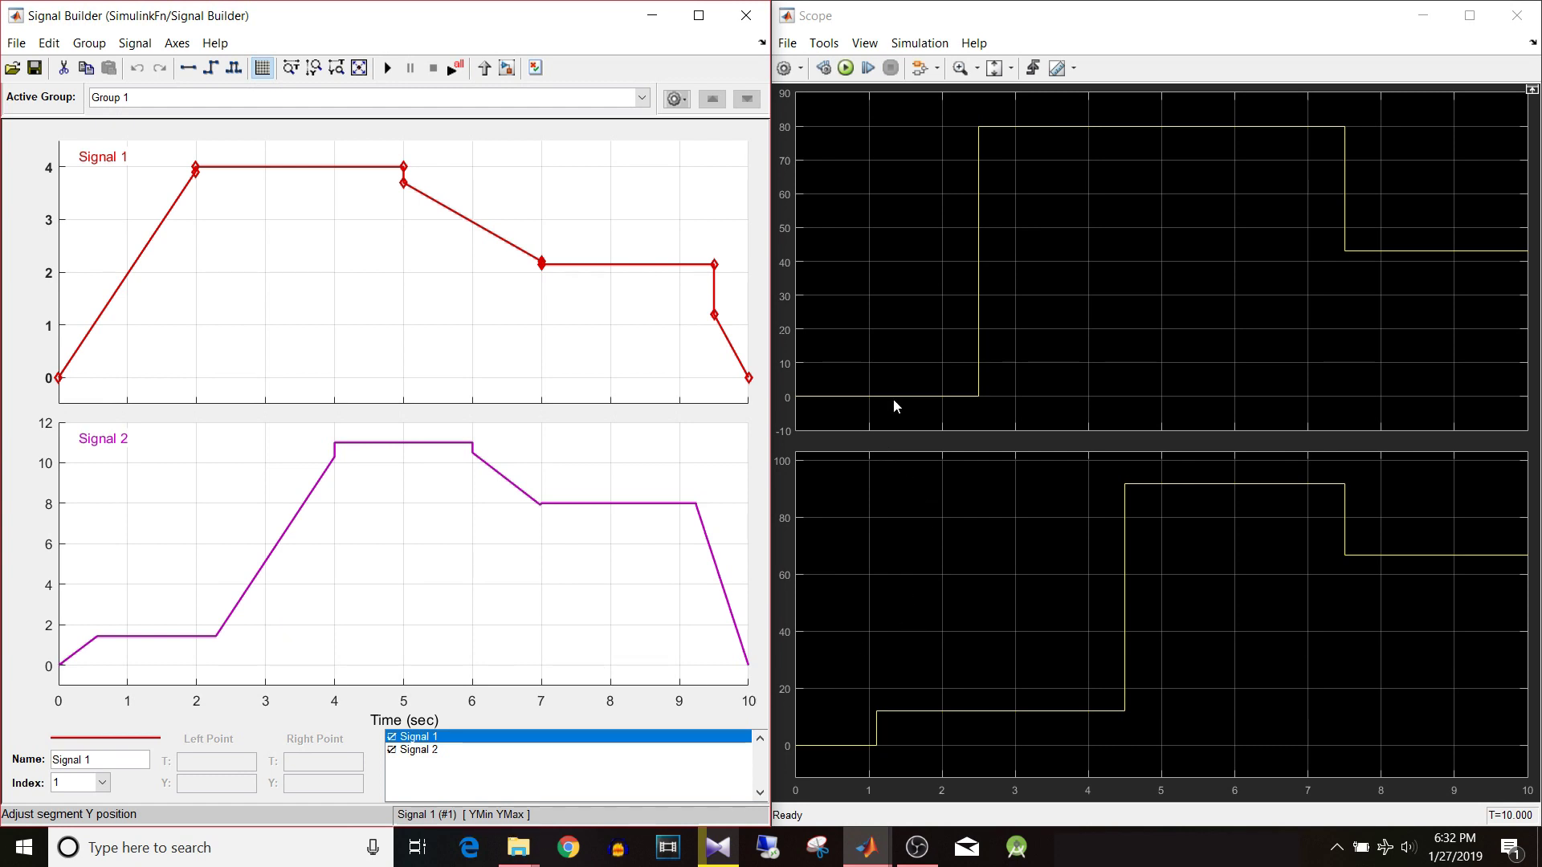
{"action": "left_click", "coordinate": [180, 636]}
{"action": "left_click", "coordinate": [354, 443]}
{"action": "left_click", "coordinate": [959, 67]}
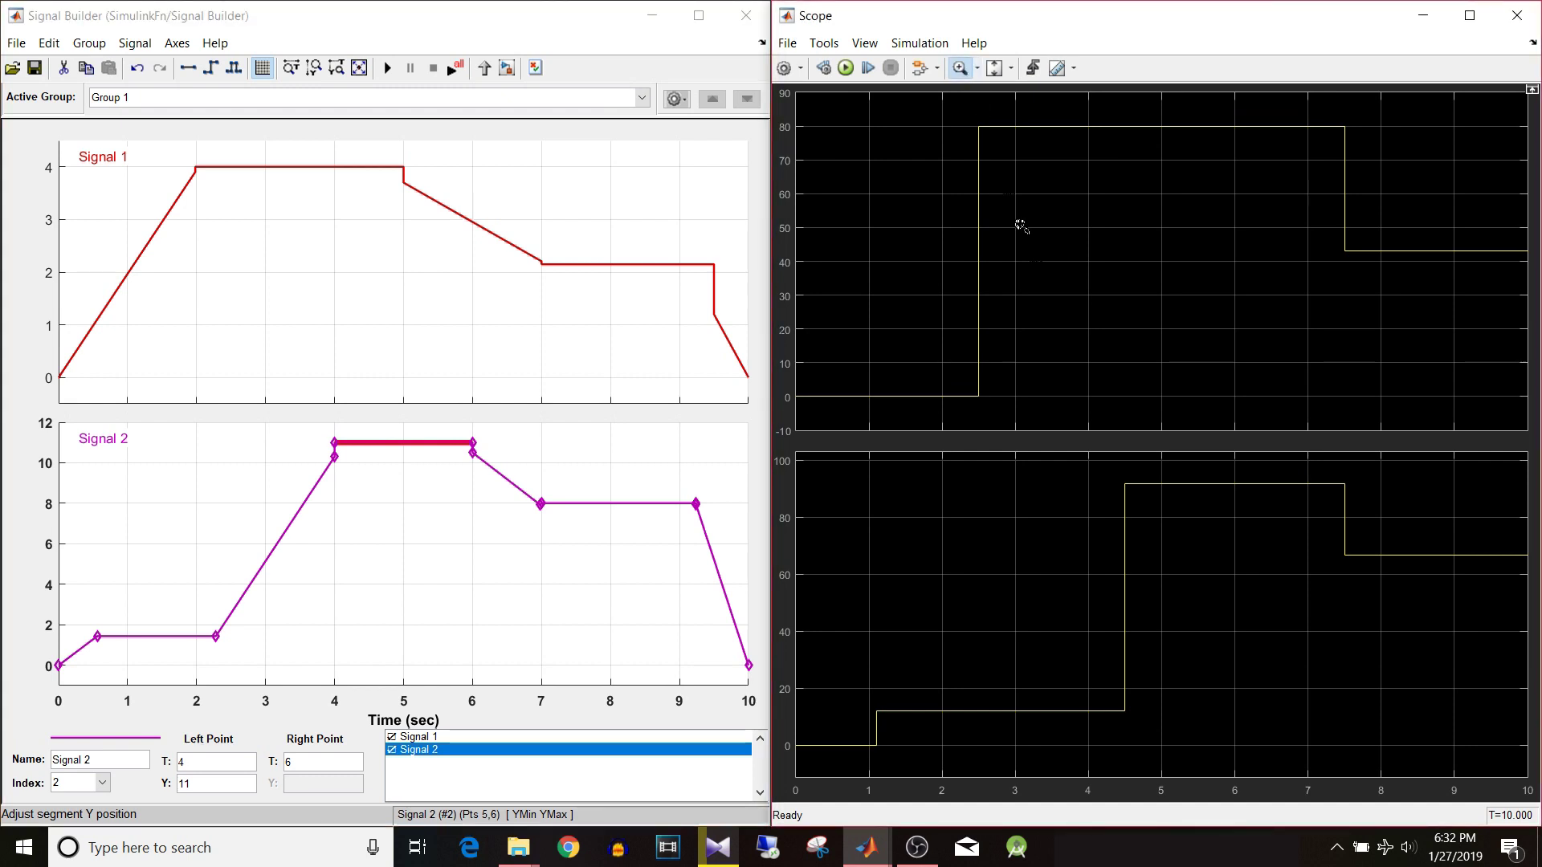
{"action": "left_click_drag", "start_coordinate": [1110, 470], "coordinate": [1146, 509]}
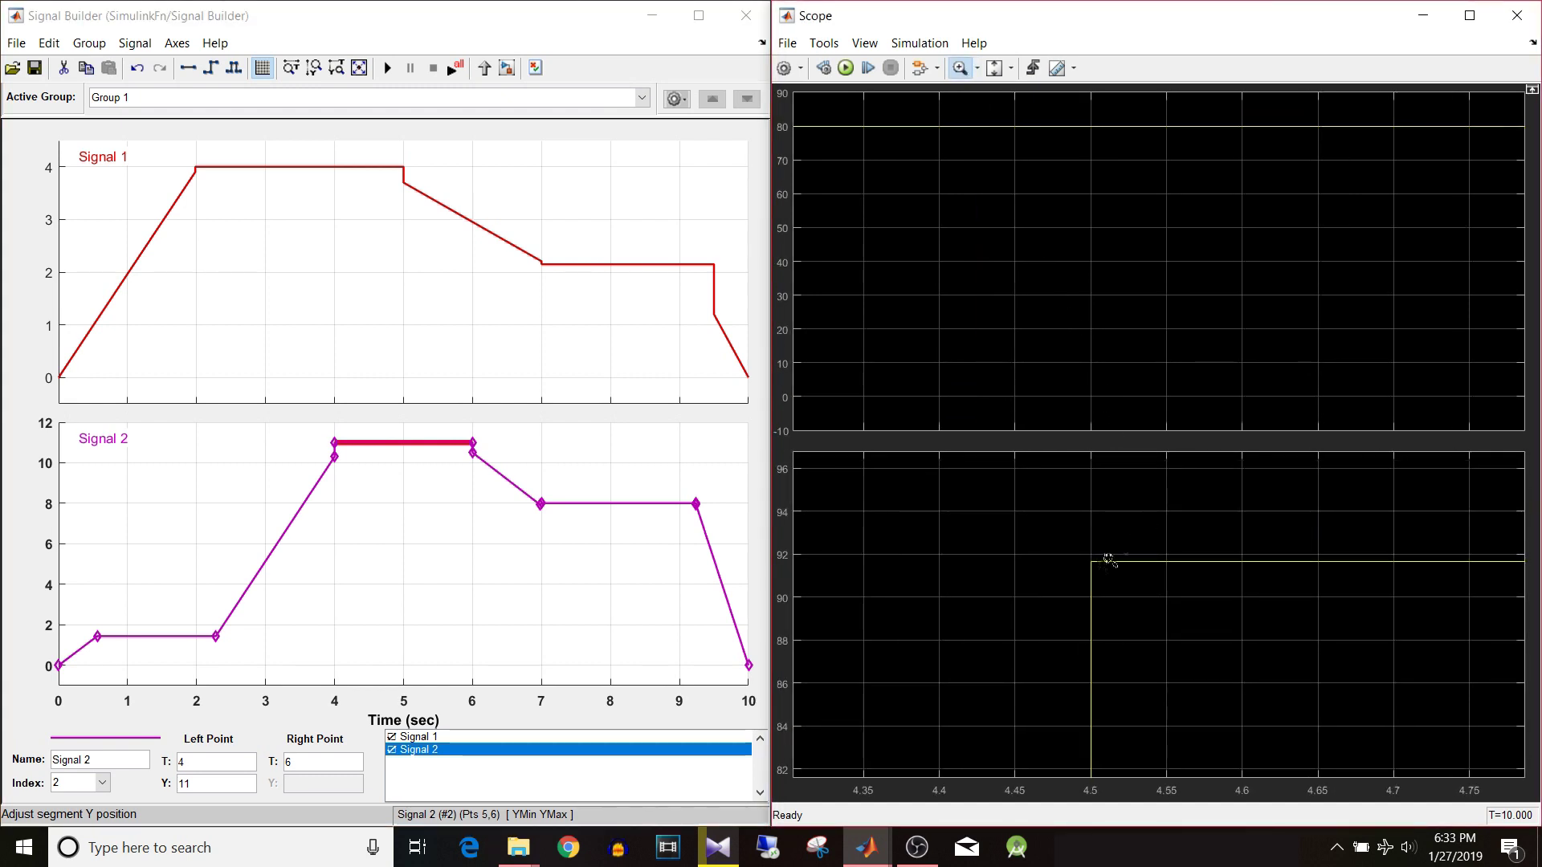
{"action": "left_click", "coordinate": [1011, 70]}
{"action": "left_click", "coordinate": [996, 118]}
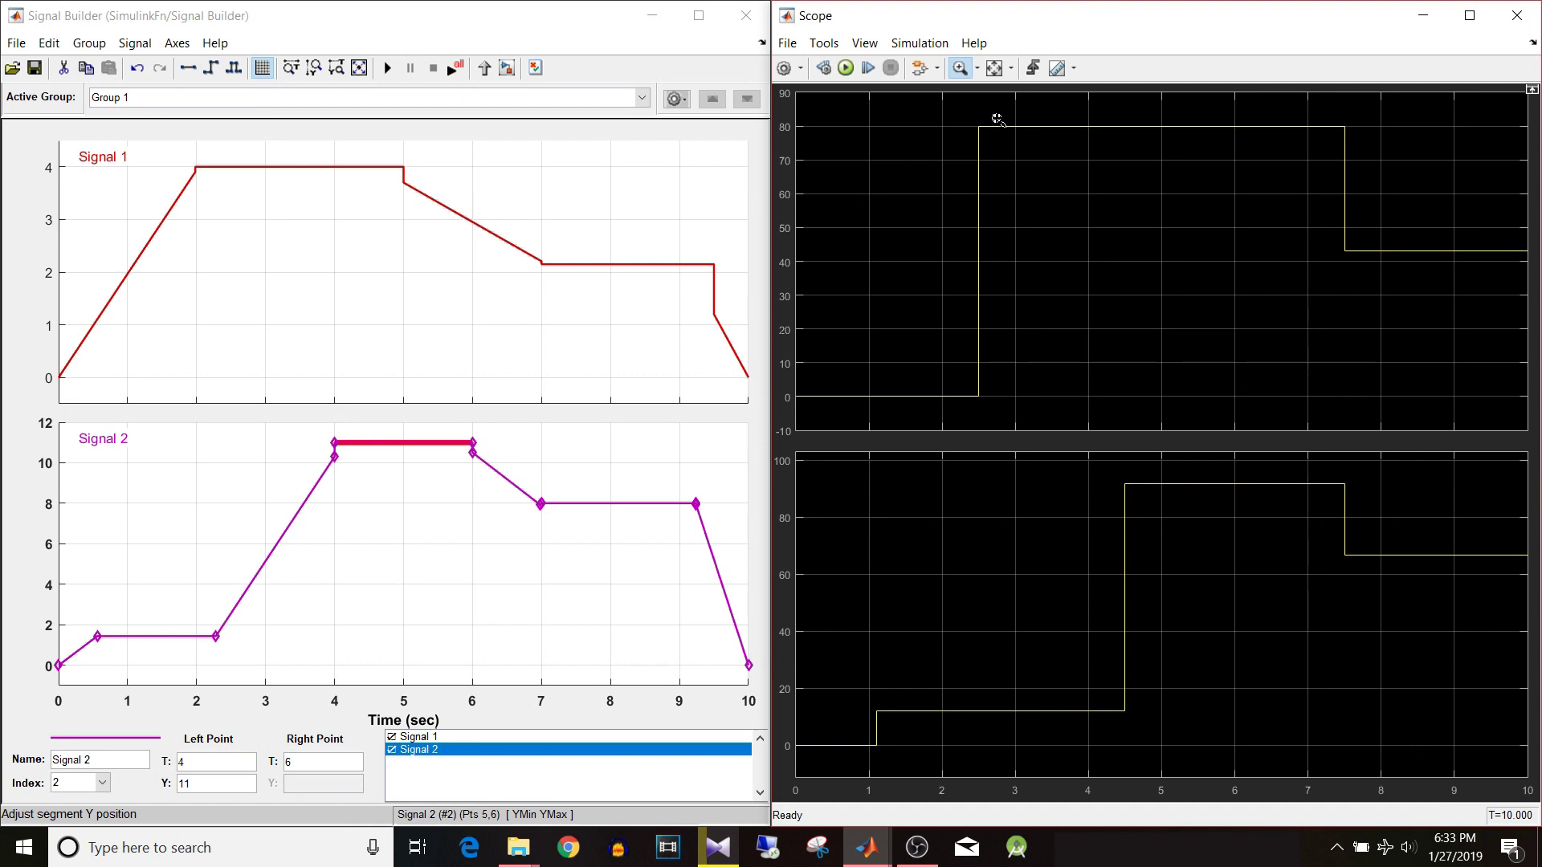
Compare Signal 1's steady segment at 4 volts with a close-up of the first rise in the upper scope plot.
{"action": "left_click", "coordinate": [386, 167]}
{"action": "left_click", "coordinate": [387, 167]}
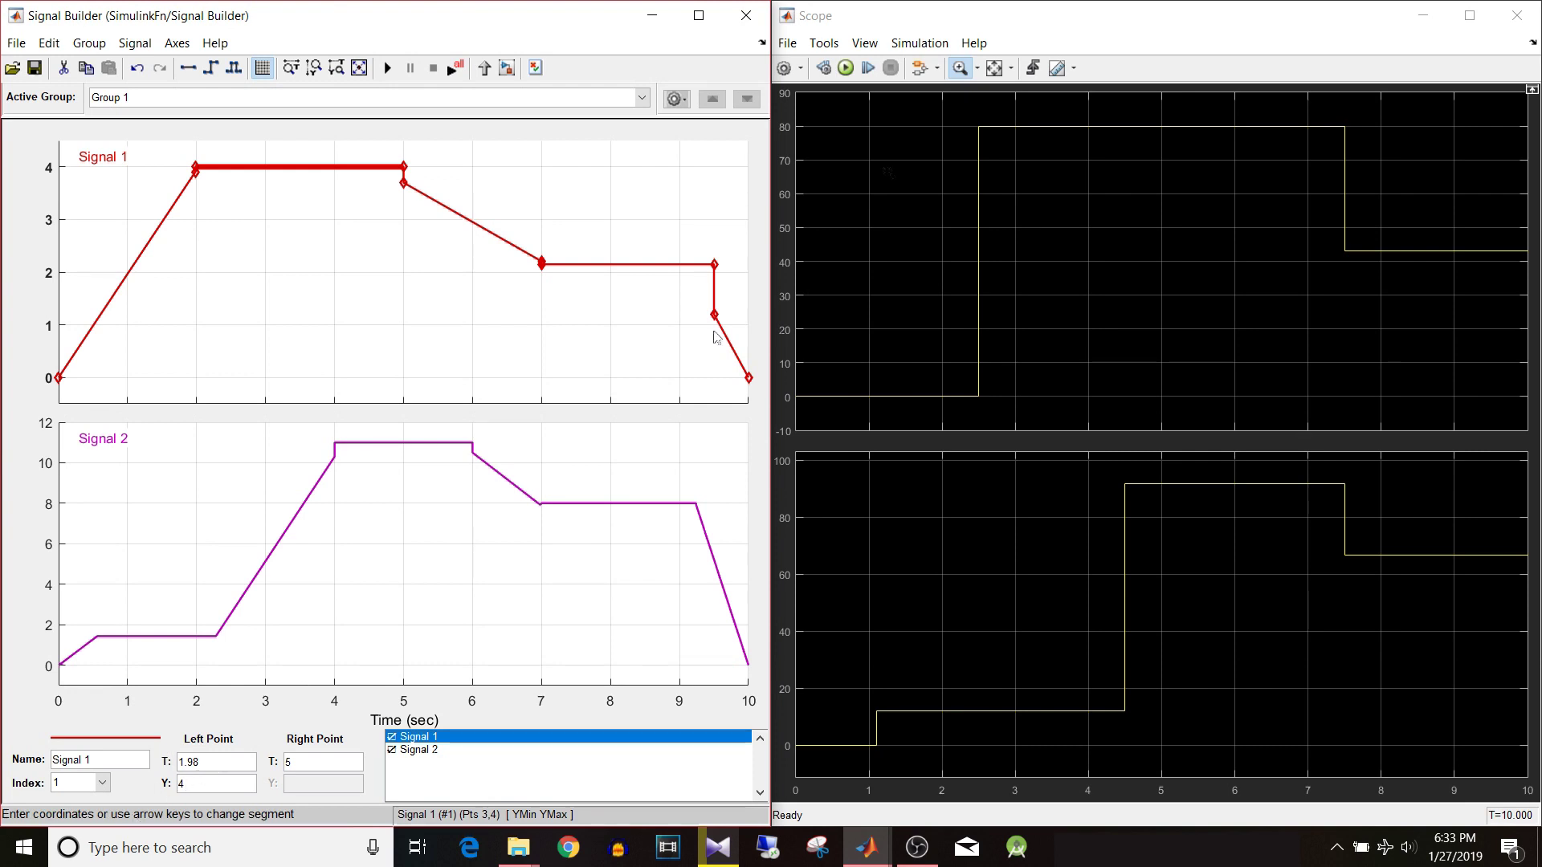
{"action": "left_click_drag", "start_coordinate": [959, 110], "coordinate": [1013, 164]}
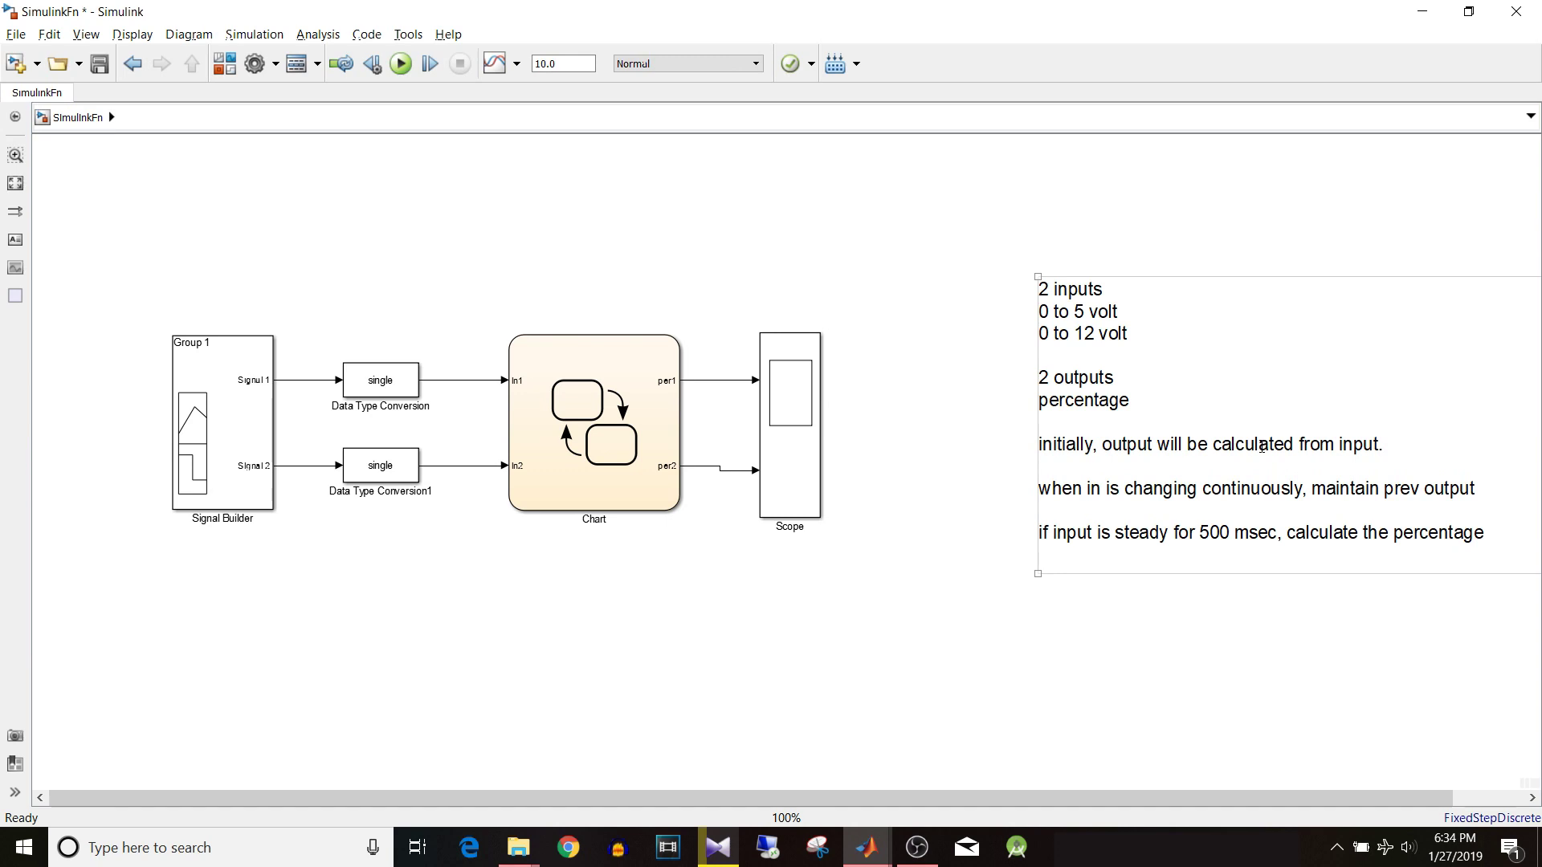
Reopen the chart and review the calper function and the two parallel states sig1proc and sig2proc.
{"action": "double_click", "coordinate": [561, 438]}
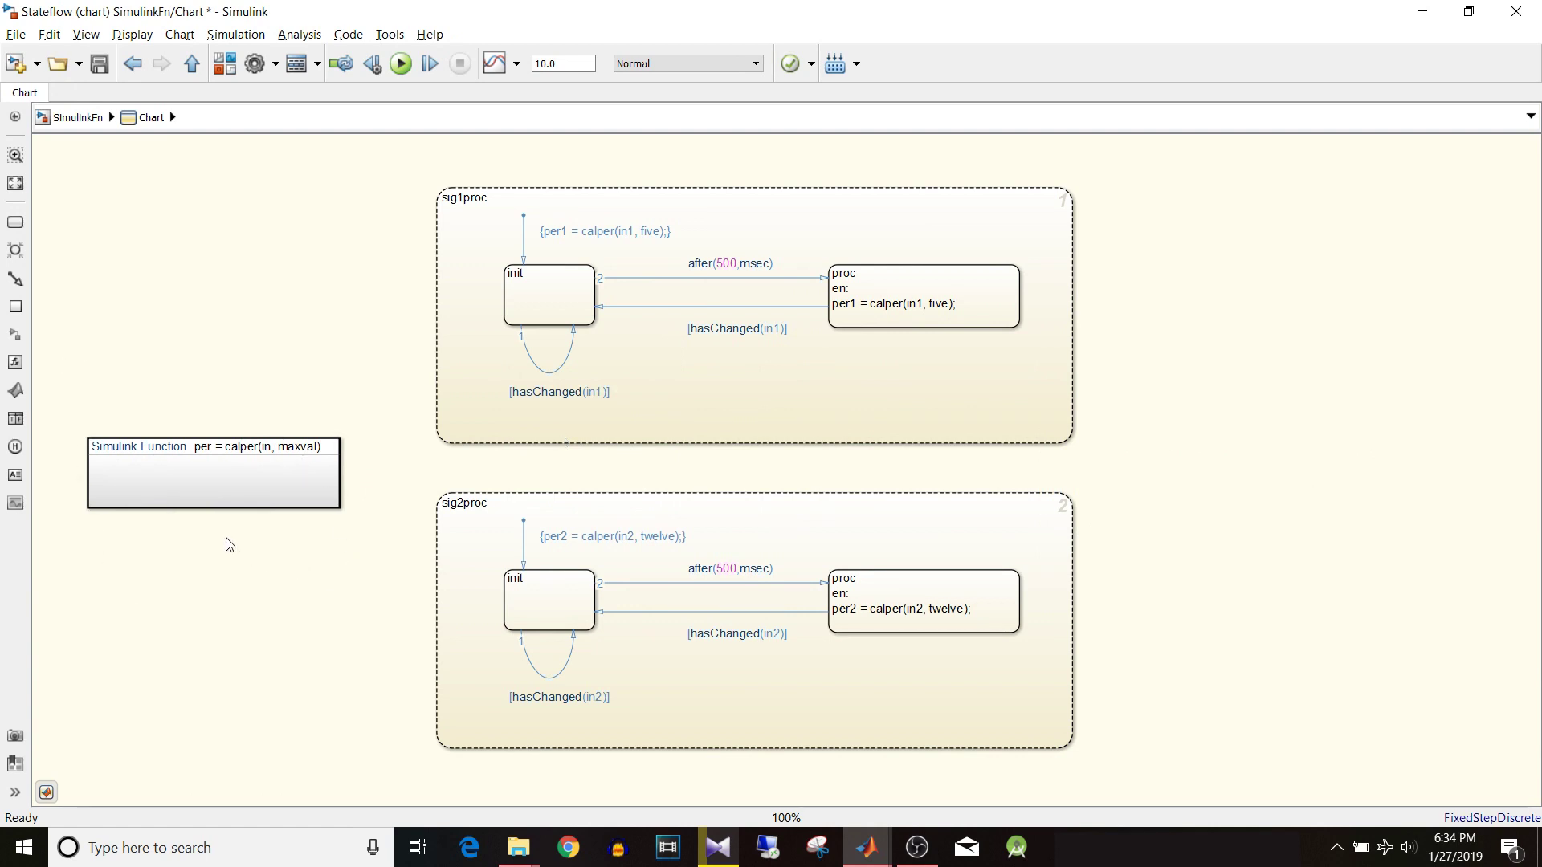
{"action": "left_click", "coordinate": [287, 478]}
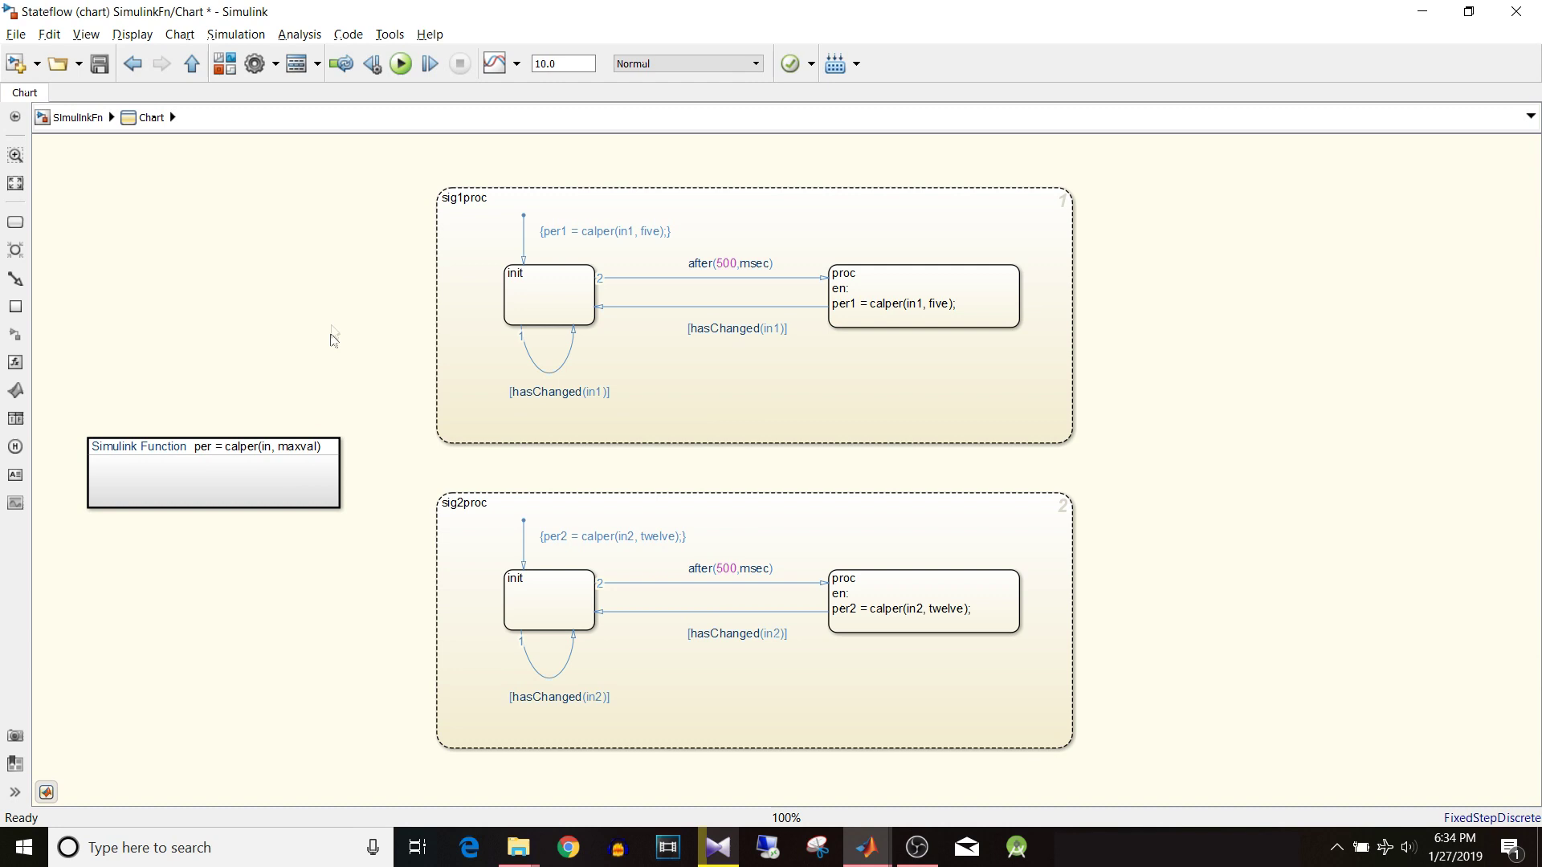
{"action": "left_click", "coordinate": [885, 495]}
{"action": "left_click", "coordinate": [1139, 460]}
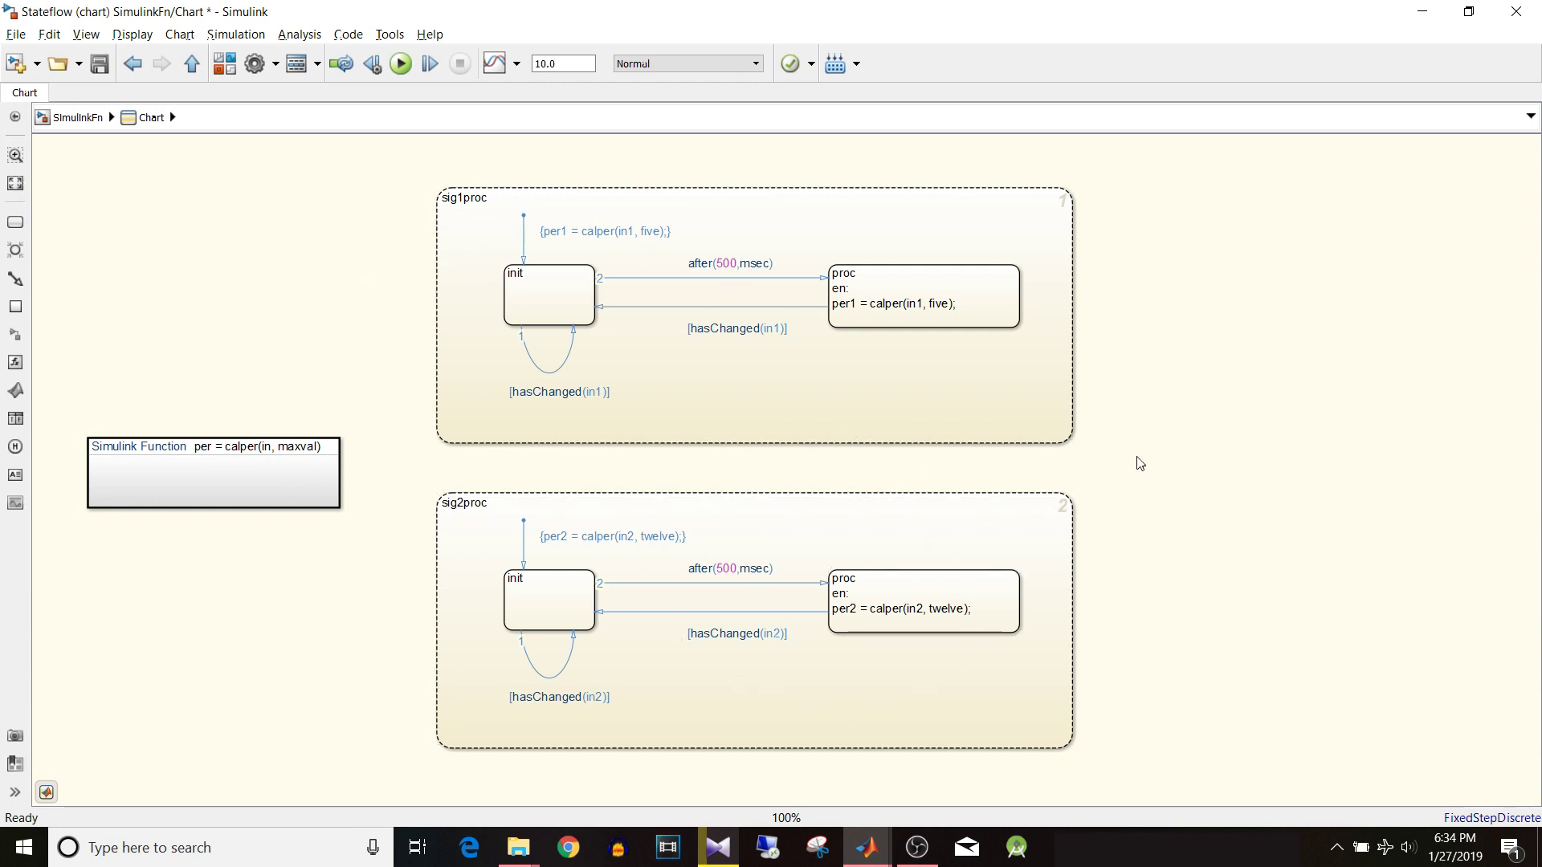